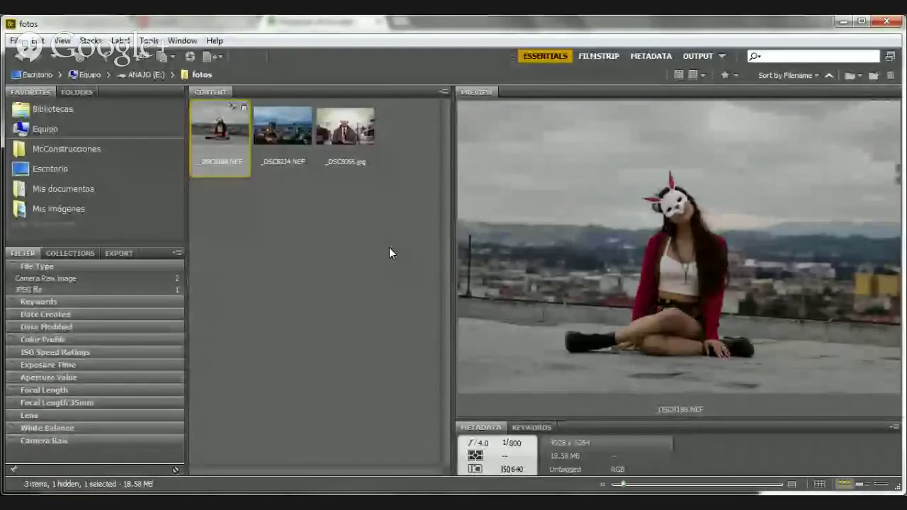
# Compare the _DSC8234.NEF and _DSC8188.NEF previews in Bridge, ending with the city dusk photo selected
pyautogui.click(269, 137)
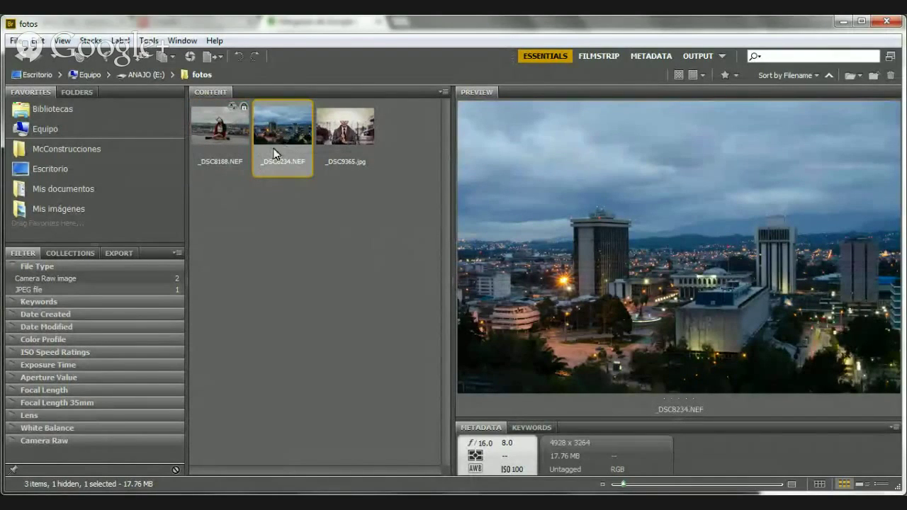
pyautogui.click(219, 125)
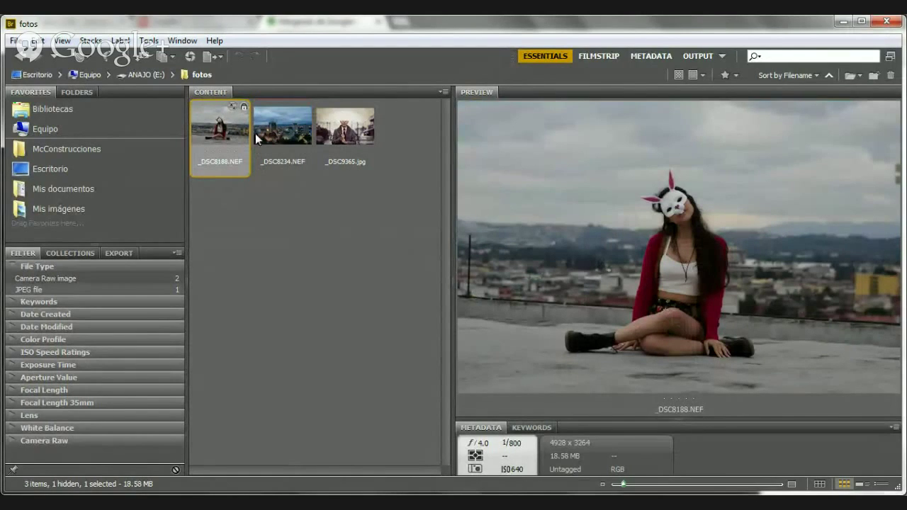
pyautogui.click(283, 125)
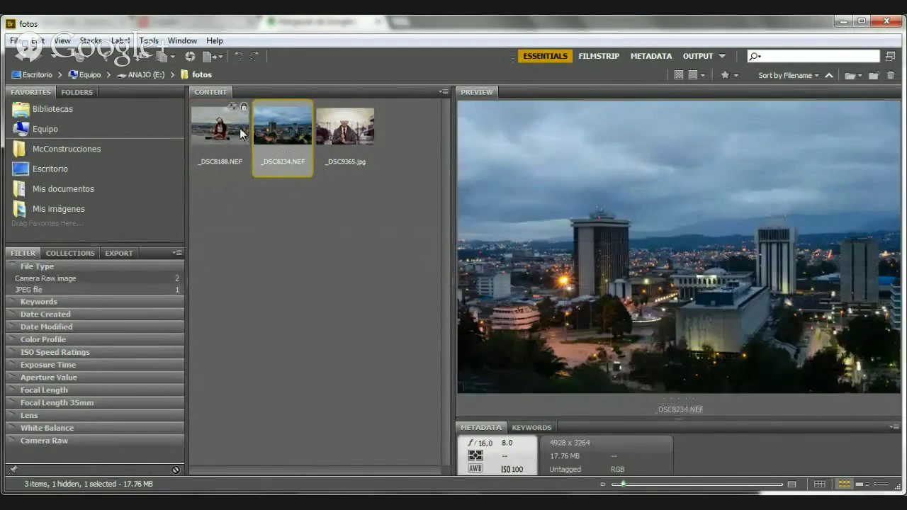
pyautogui.click(241, 134)
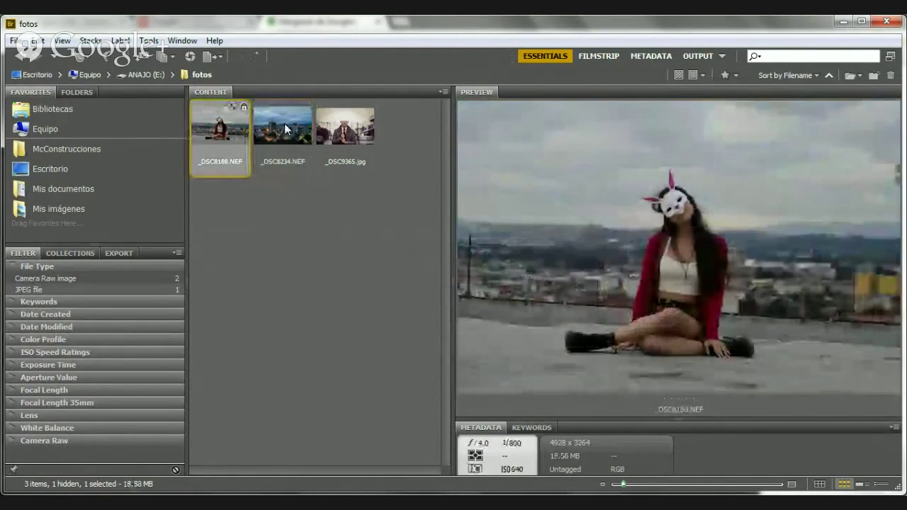
pyautogui.click(284, 134)
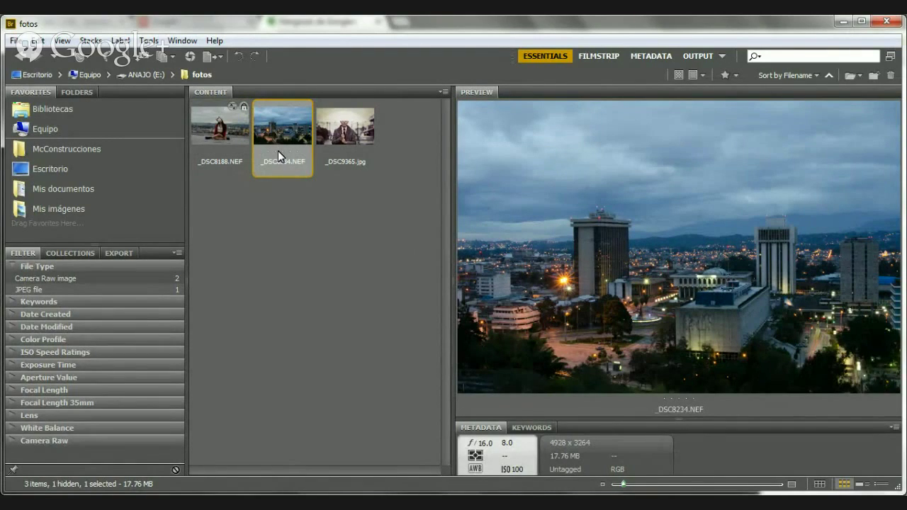
pyautogui.click(244, 134)
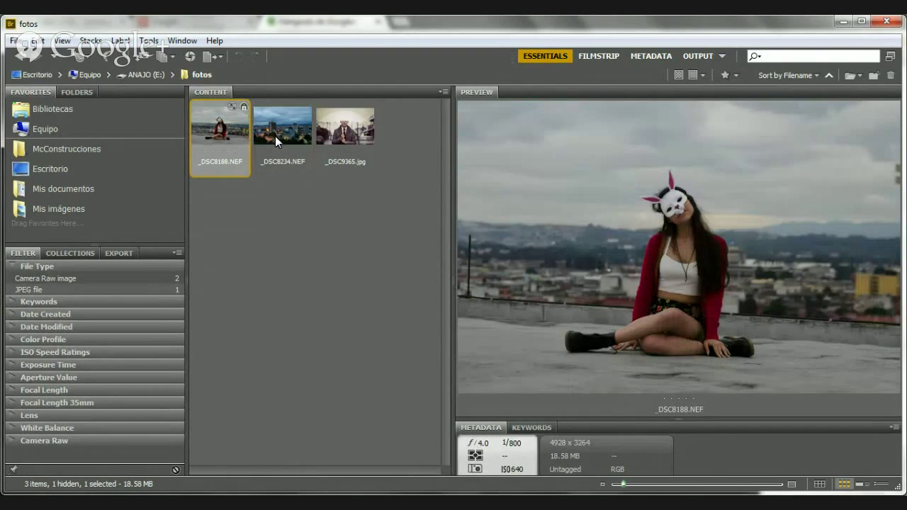
pyautogui.click(281, 145)
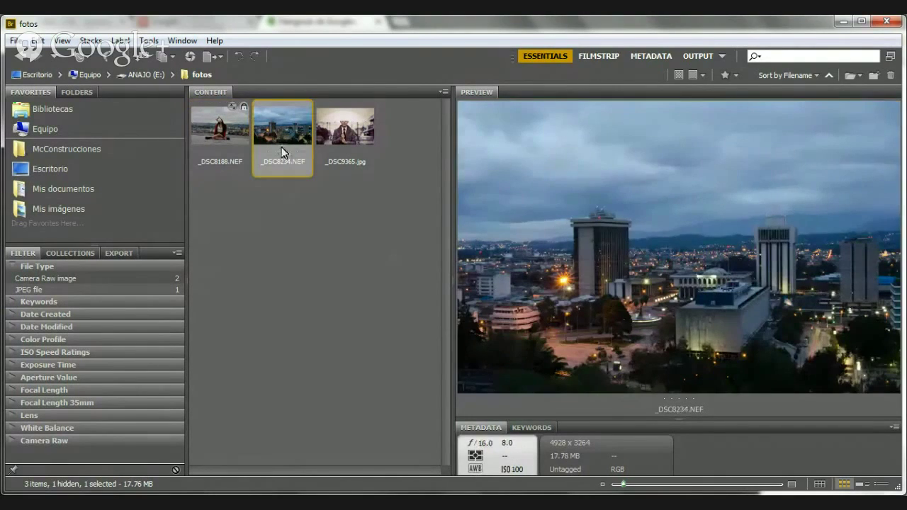
pyautogui.click(238, 125)
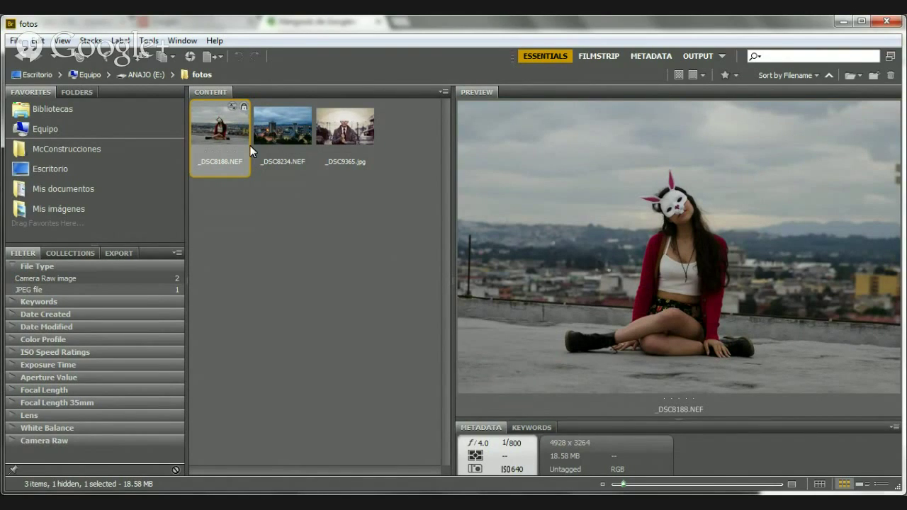
pyautogui.click(271, 145)
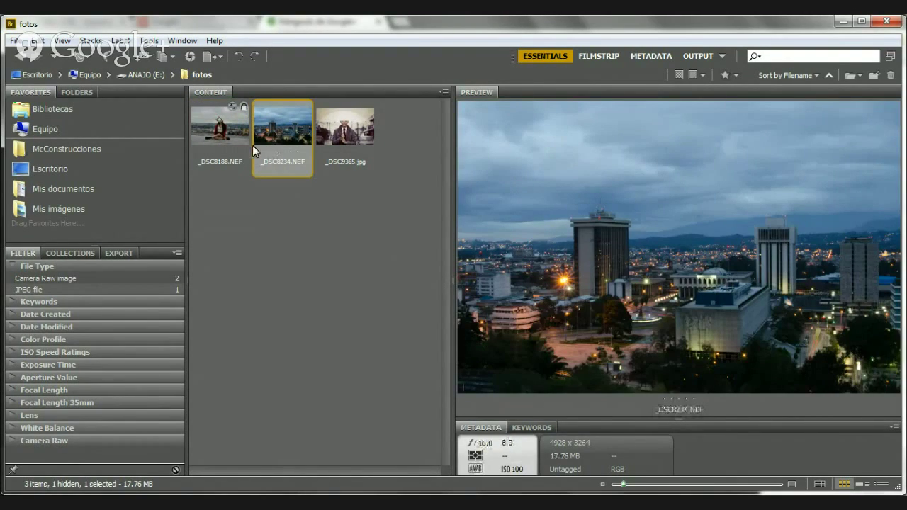
pyautogui.click(239, 142)
pyautogui.click(289, 149)
pyautogui.click(226, 124)
pyautogui.click(300, 131)
pyautogui.click(236, 126)
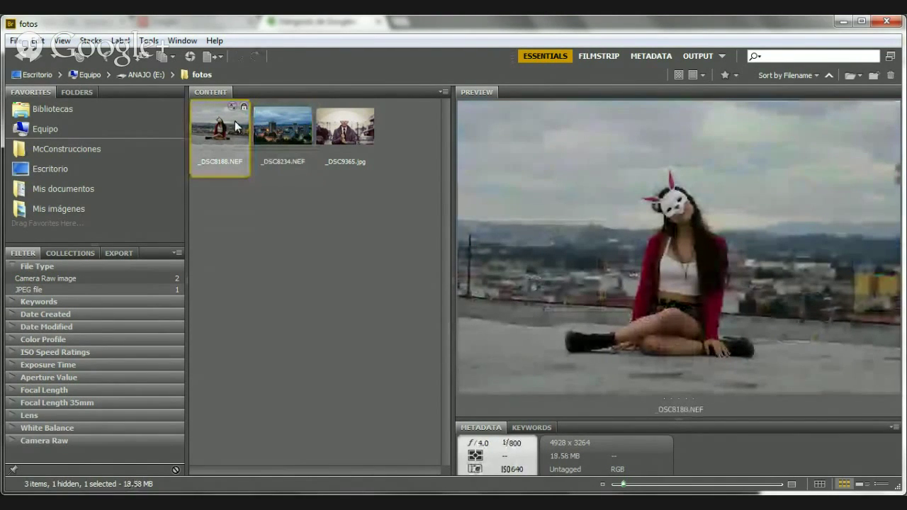
pyautogui.click(269, 131)
pyautogui.click(237, 129)
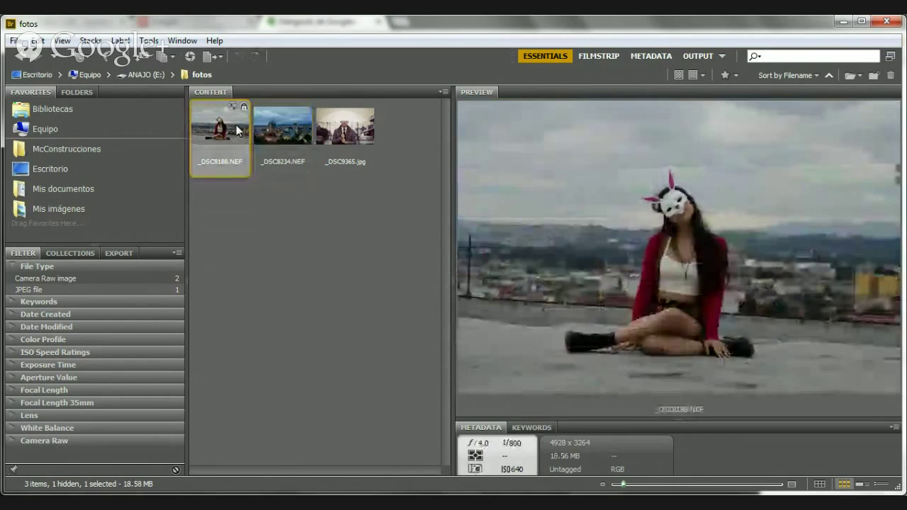
pyautogui.click(281, 134)
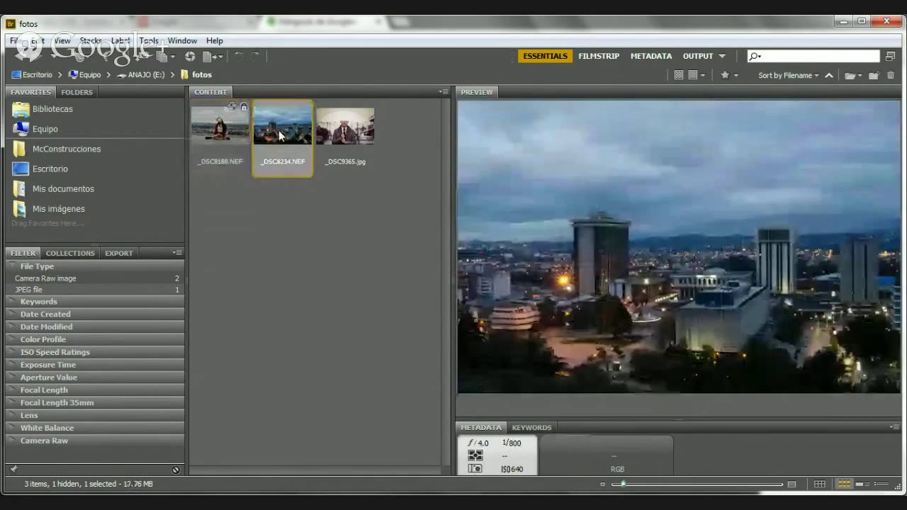
pyautogui.click(230, 127)
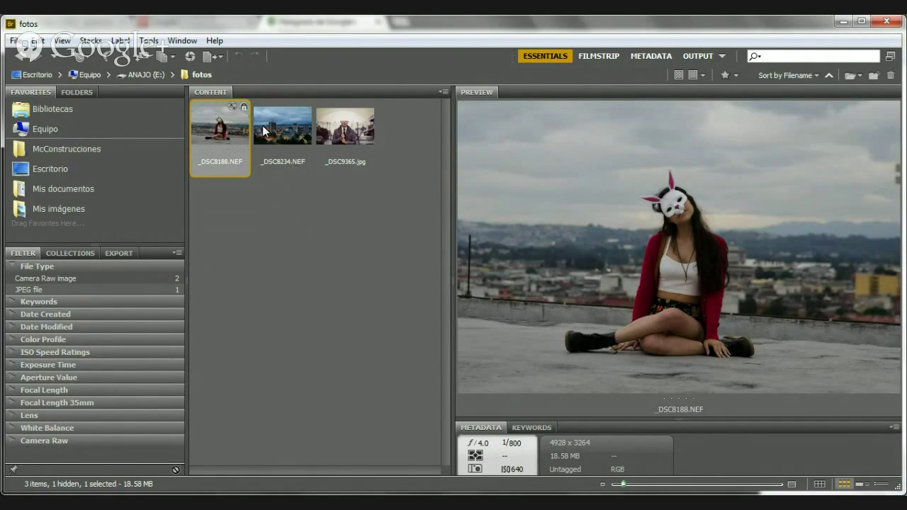
pyautogui.click(298, 131)
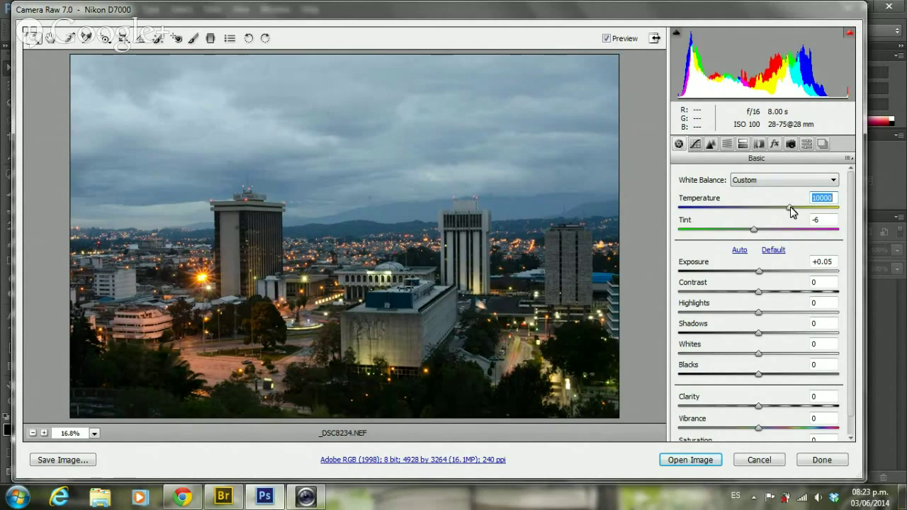
# Set white balance to Temperature 11000 and shift Tint towards magenta at +26
pyautogui.moveTo(793, 206)
pyautogui.mouseDown()
pyautogui.moveTo(842, 213)
pyautogui.moveTo(777, 211)
pyautogui.mouseUp()
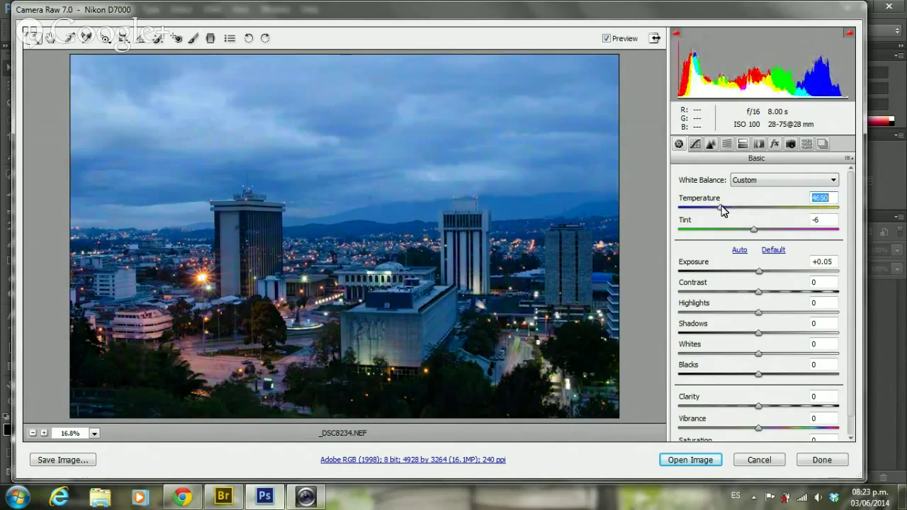
pyautogui.moveTo(716, 211); pyautogui.dragTo(782, 211)
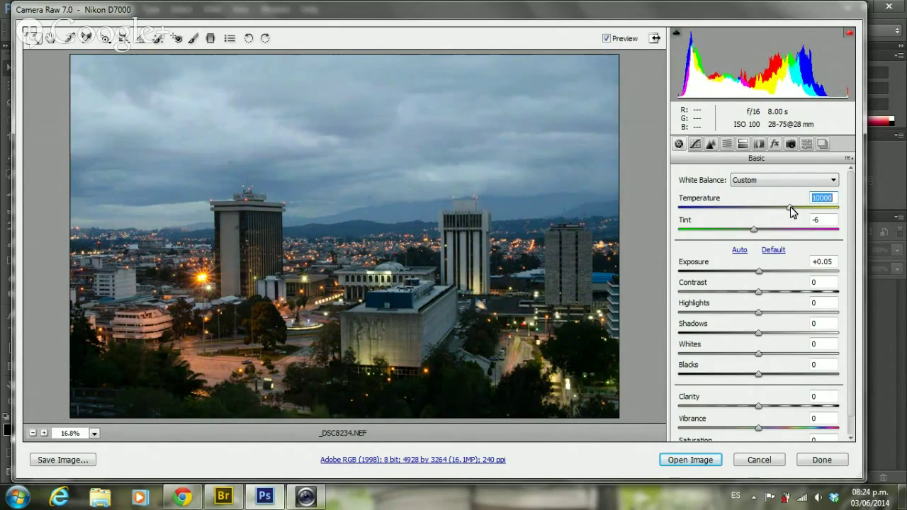
pyautogui.moveTo(785, 208); pyautogui.dragTo(793, 208)
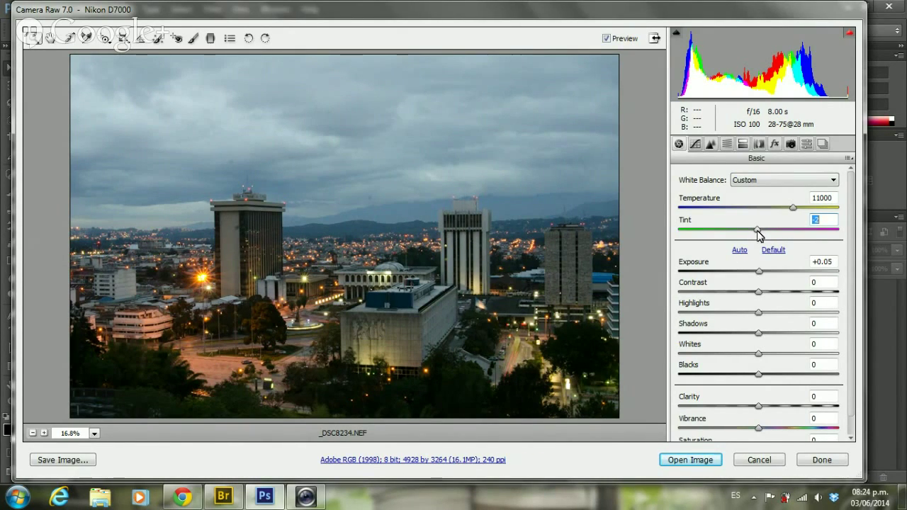
pyautogui.moveTo(764, 236)
pyautogui.mouseDown()
pyautogui.moveTo(780, 237)
pyautogui.moveTo(735, 233)
pyautogui.moveTo(768, 234)
pyautogui.mouseUp()
pyautogui.moveTo(772, 232); pyautogui.dragTo(777, 232)
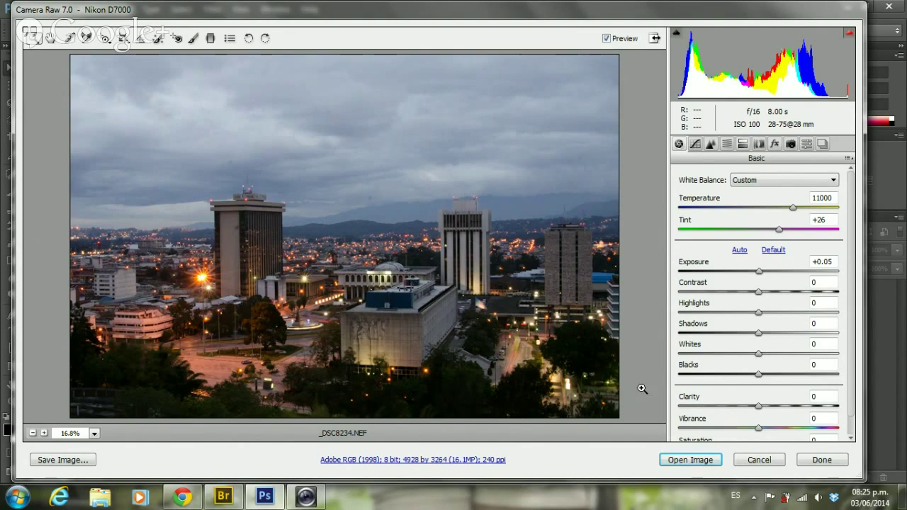
# Try brighter and darker Exposure values before settling at +0.55
pyautogui.click(757, 272)
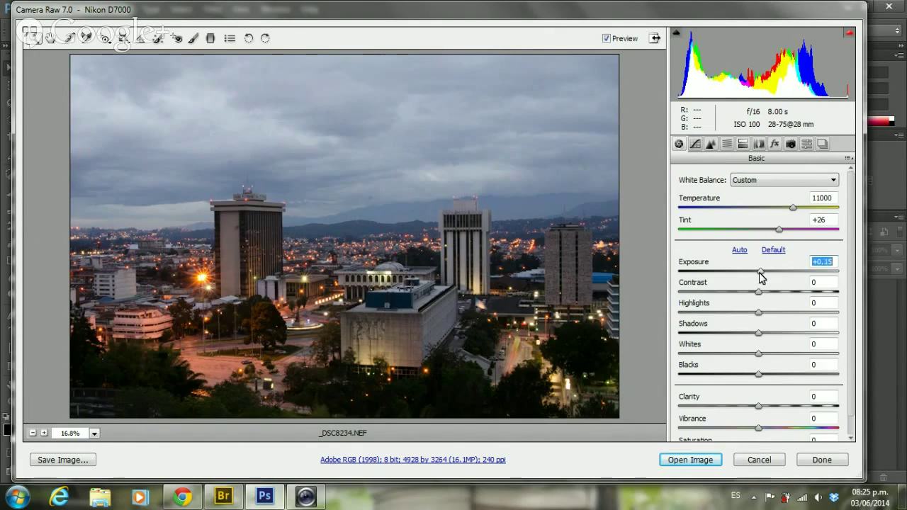
pyautogui.moveTo(758, 272)
pyautogui.mouseDown()
pyautogui.moveTo(811, 276)
pyautogui.moveTo(741, 275)
pyautogui.mouseUp()
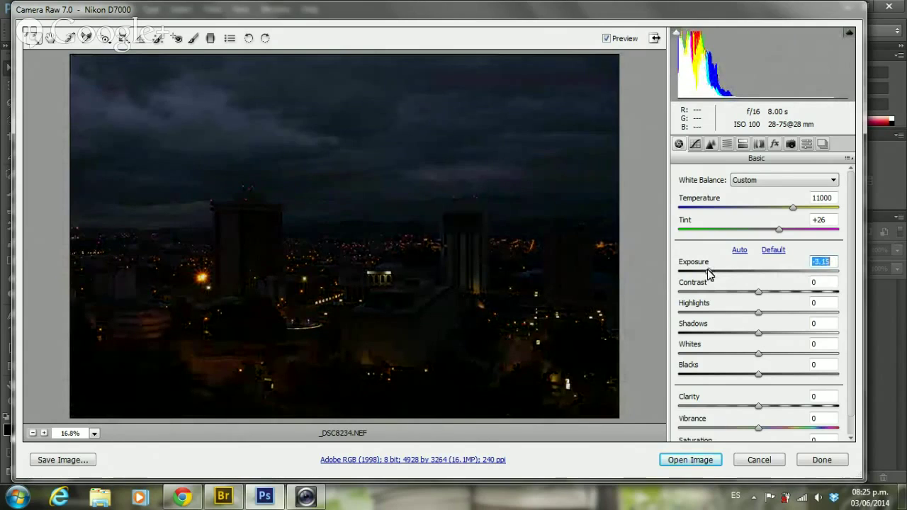
pyautogui.moveTo(709, 274)
pyautogui.mouseDown()
pyautogui.moveTo(702, 275)
pyautogui.moveTo(794, 275)
pyautogui.moveTo(741, 275)
pyautogui.mouseUp()
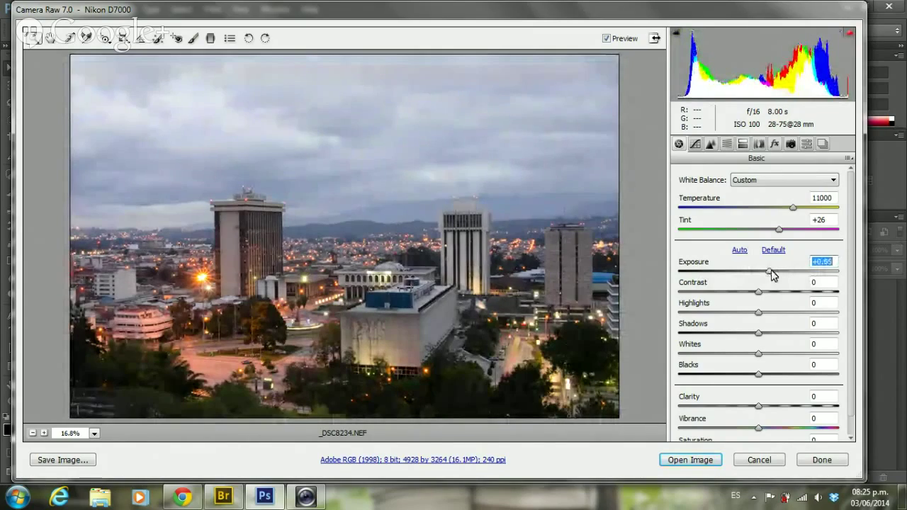
pyautogui.moveTo(772, 275); pyautogui.dragTo(764, 276)
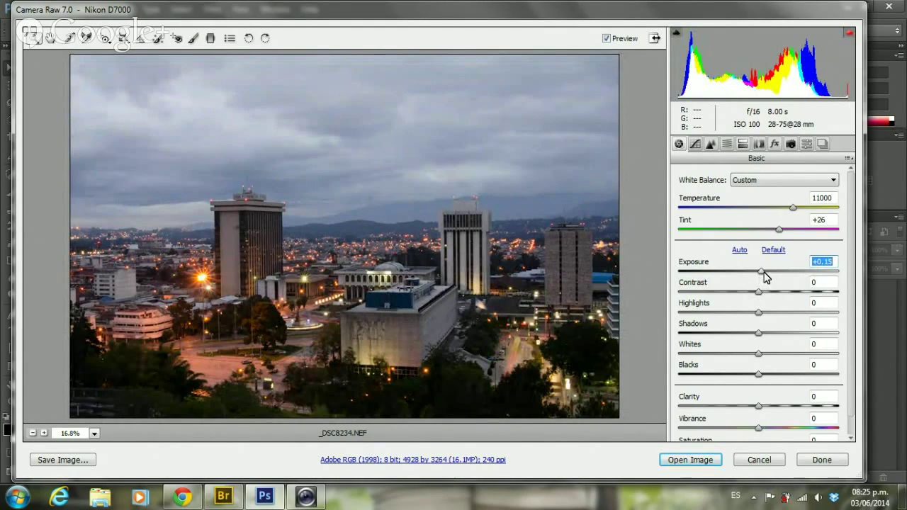
pyautogui.moveTo(761, 272); pyautogui.dragTo(747, 272)
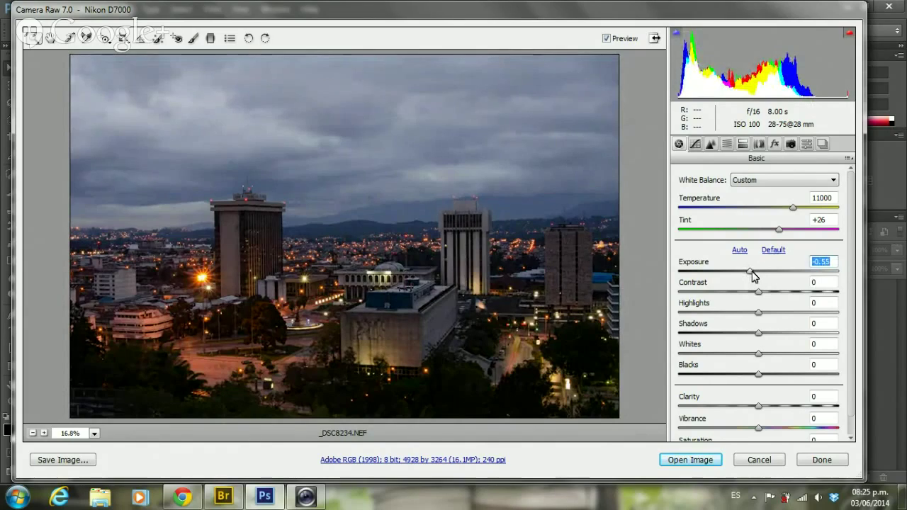
pyautogui.moveTo(752, 275); pyautogui.dragTo(760, 276)
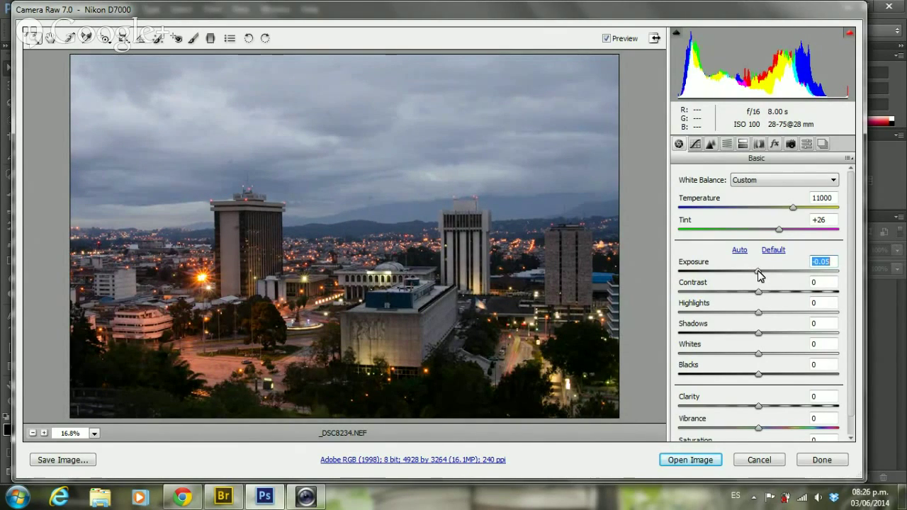
pyautogui.moveTo(758, 276); pyautogui.dragTo(762, 276)
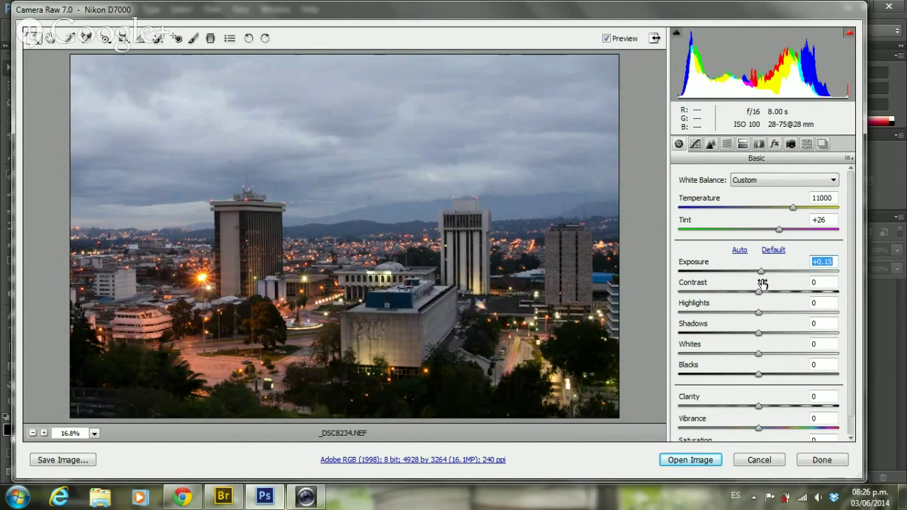
pyautogui.moveTo(761, 272); pyautogui.dragTo(769, 275)
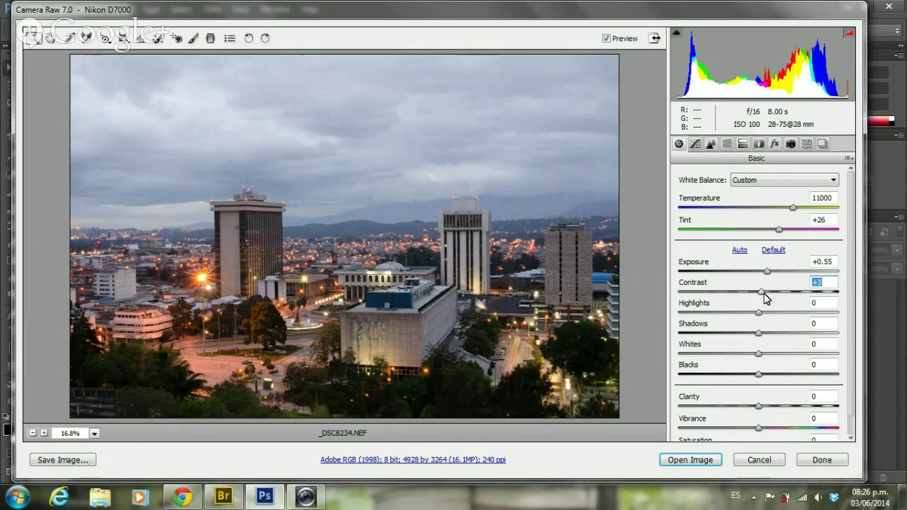
# Try Contrast at +3 and -1 while zooming in on the city buildings
pyautogui.moveTo(764, 292); pyautogui.dragTo(771, 298)
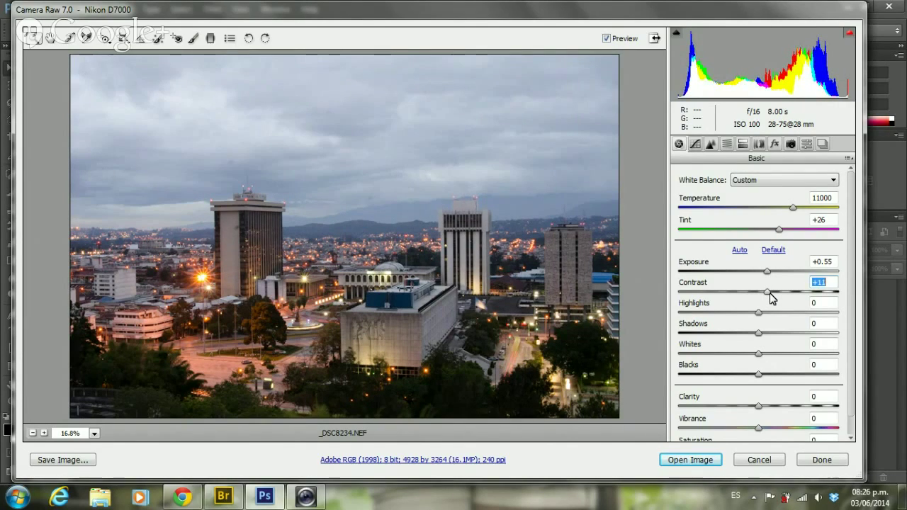
pyautogui.moveTo(771, 298); pyautogui.dragTo(763, 299)
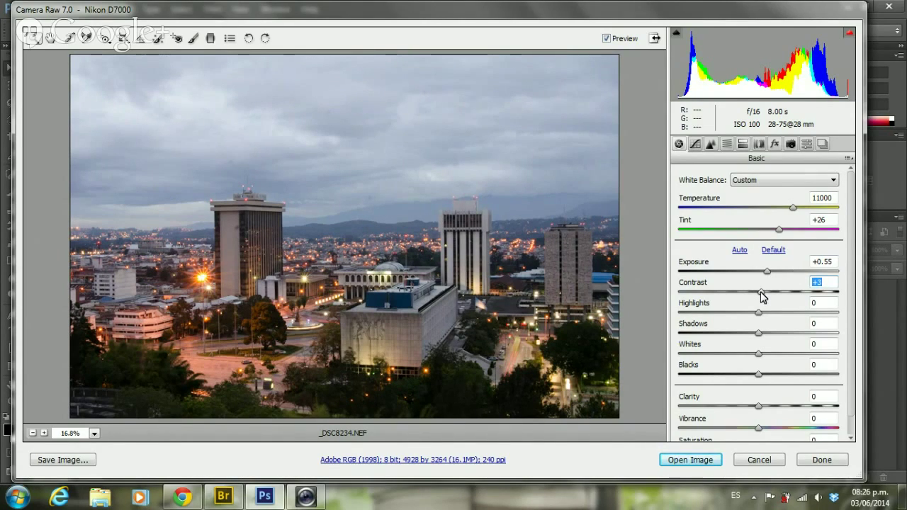
pyautogui.moveTo(761, 296); pyautogui.dragTo(758, 297)
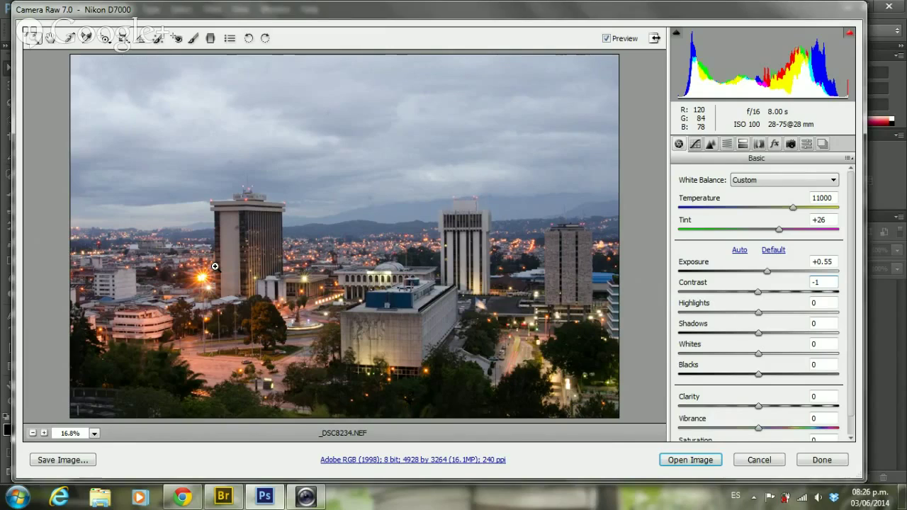
pyautogui.click(214, 266)
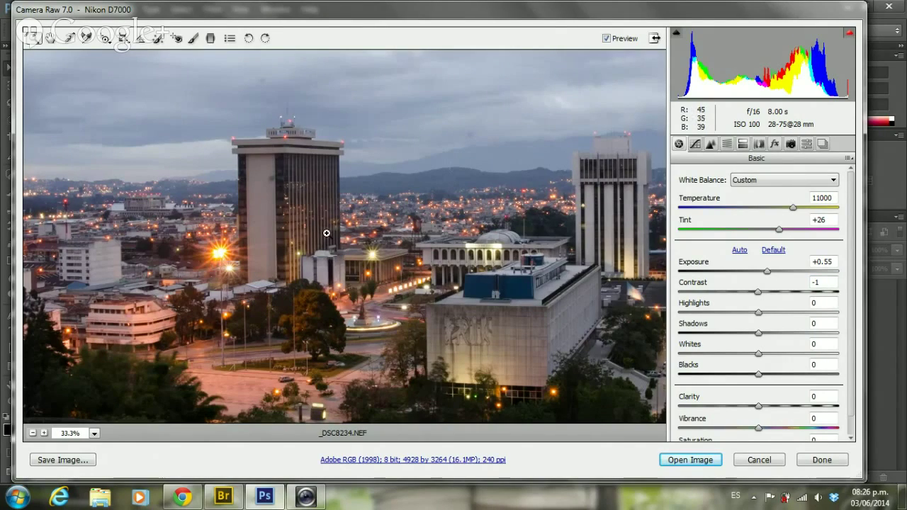
pyautogui.click(326, 233)
pyautogui.click(267, 229)
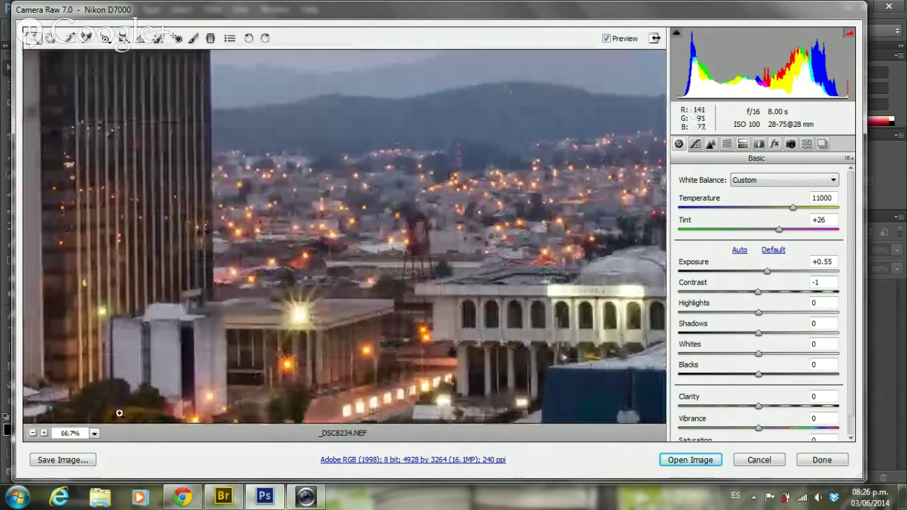
pyautogui.click(94, 432)
pyautogui.click(92, 416)
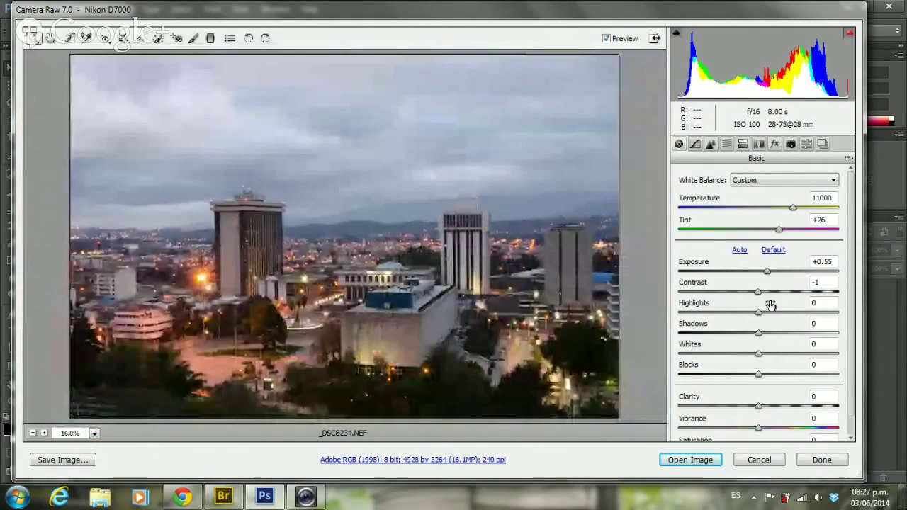
# Compare maximum and minimum Contrast, then leave it at 0 with the photo fit in view
pyautogui.moveTo(760, 296); pyautogui.dragTo(829, 298)
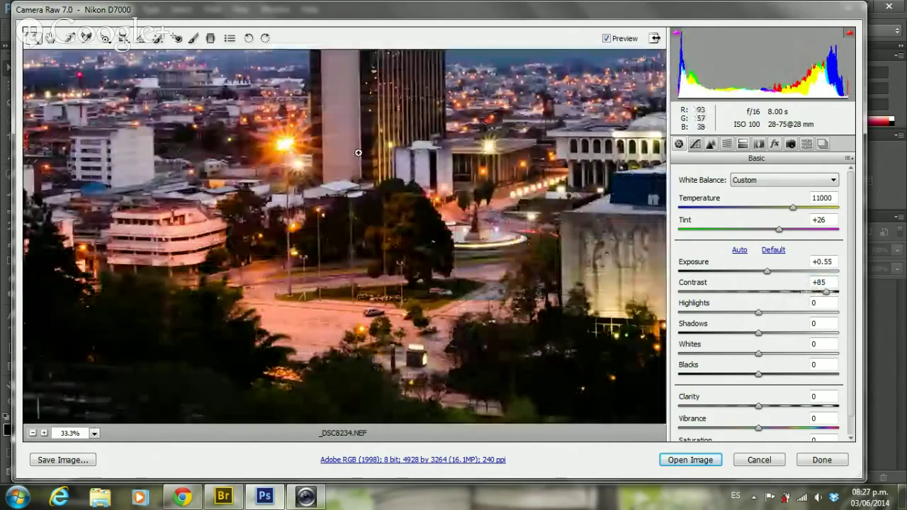
pyautogui.moveTo(826, 296)
pyautogui.mouseDown()
pyautogui.moveTo(663, 294)
pyautogui.moveTo(816, 292)
pyautogui.moveTo(702, 291)
pyautogui.moveTo(786, 292)
pyautogui.moveTo(760, 292)
pyautogui.mouseUp()
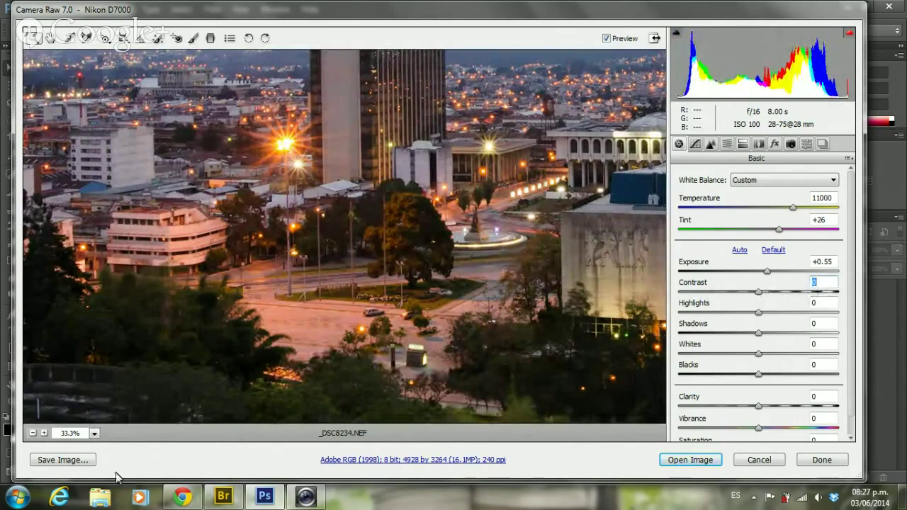
pyautogui.click(94, 433)
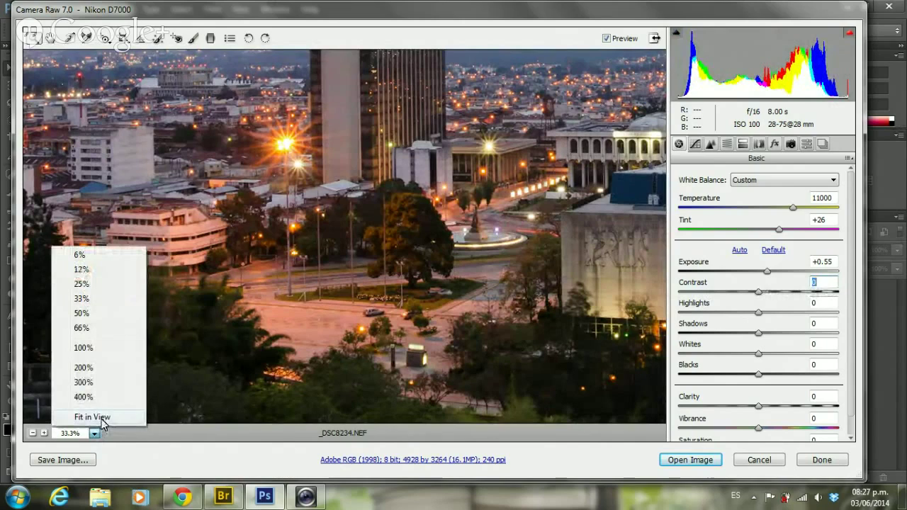
pyautogui.click(103, 418)
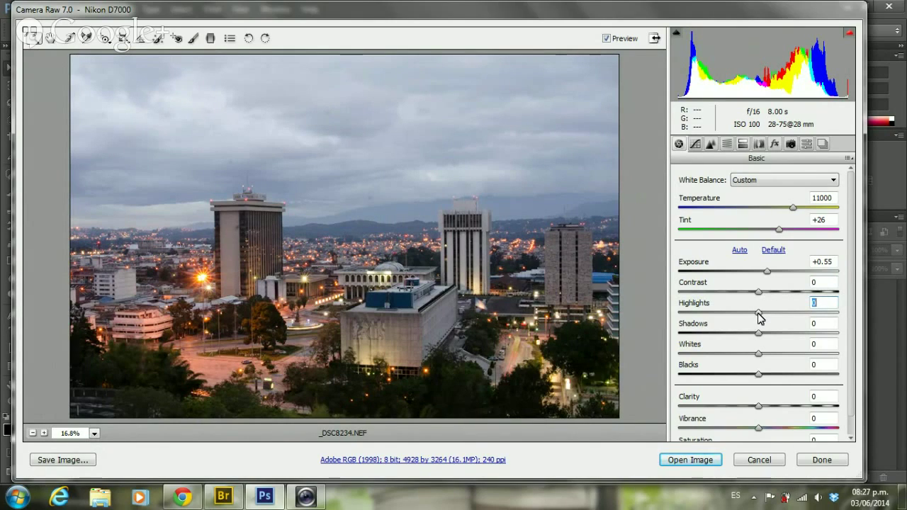
# Compare Highlights extremes, finishing with Highlights at -100
pyautogui.moveTo(757, 313); pyautogui.dragTo(738, 314)
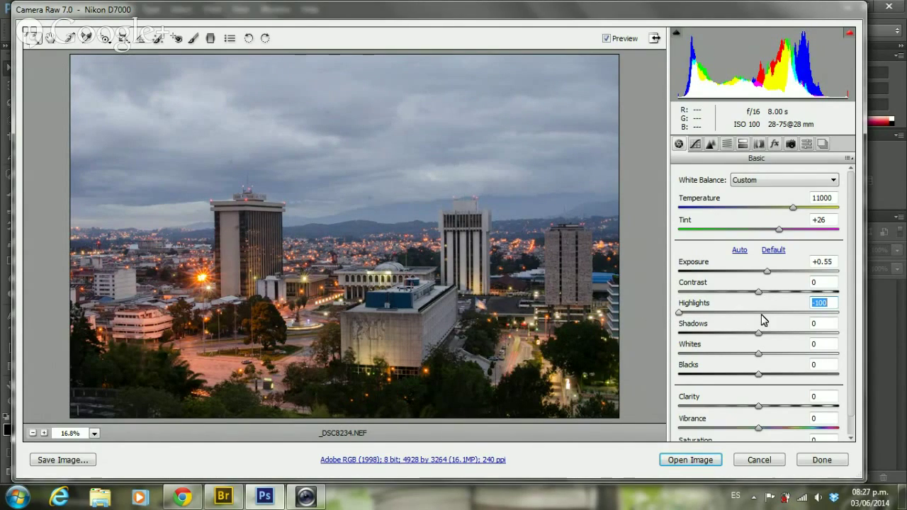
pyautogui.moveTo(759, 313)
pyautogui.mouseDown()
pyautogui.moveTo(743, 313)
pyautogui.moveTo(849, 322)
pyautogui.mouseUp()
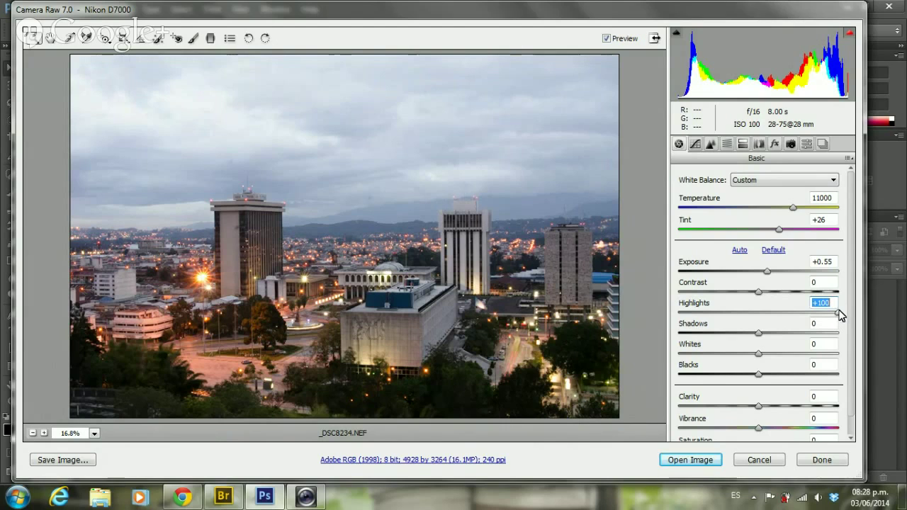
pyautogui.moveTo(839, 315)
pyautogui.mouseDown()
pyautogui.moveTo(676, 317)
pyautogui.moveTo(740, 304)
pyautogui.moveTo(694, 305)
pyautogui.moveTo(673, 318)
pyautogui.mouseUp()
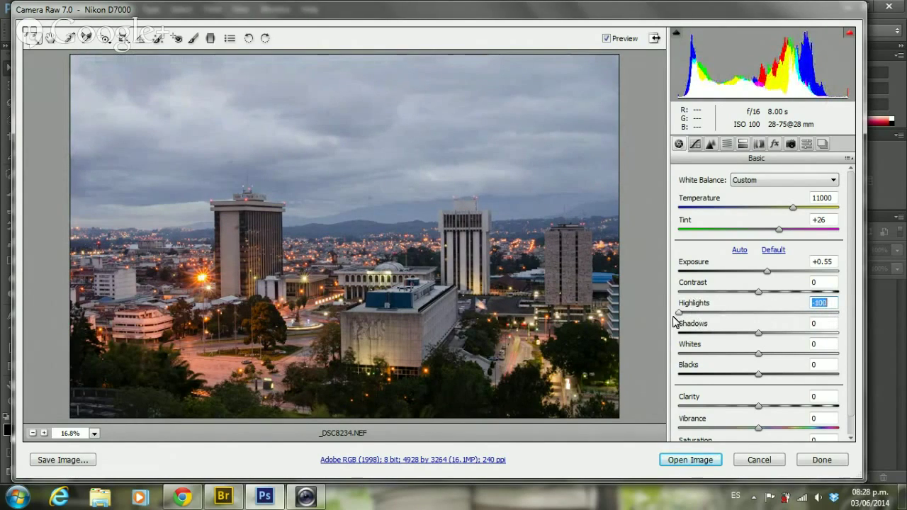
pyautogui.click(369, 274)
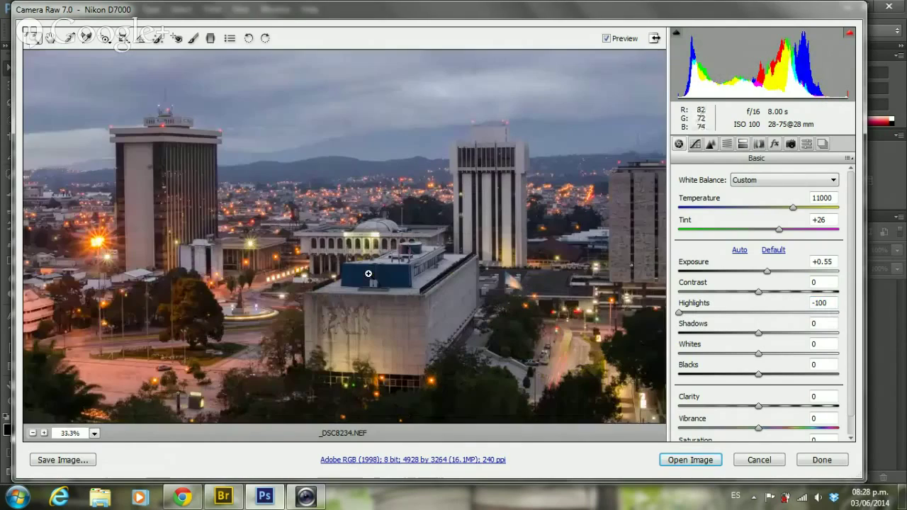
pyautogui.click(357, 220)
pyautogui.click(339, 182)
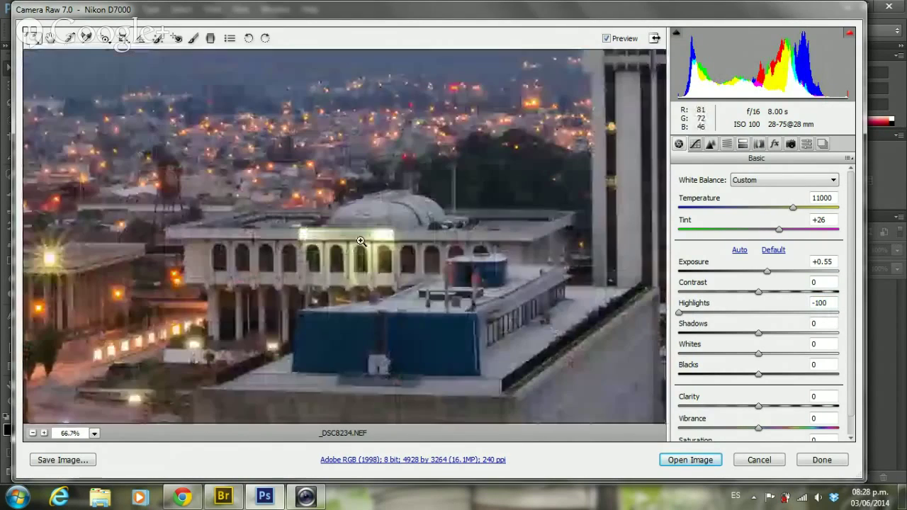
pyautogui.click(355, 234)
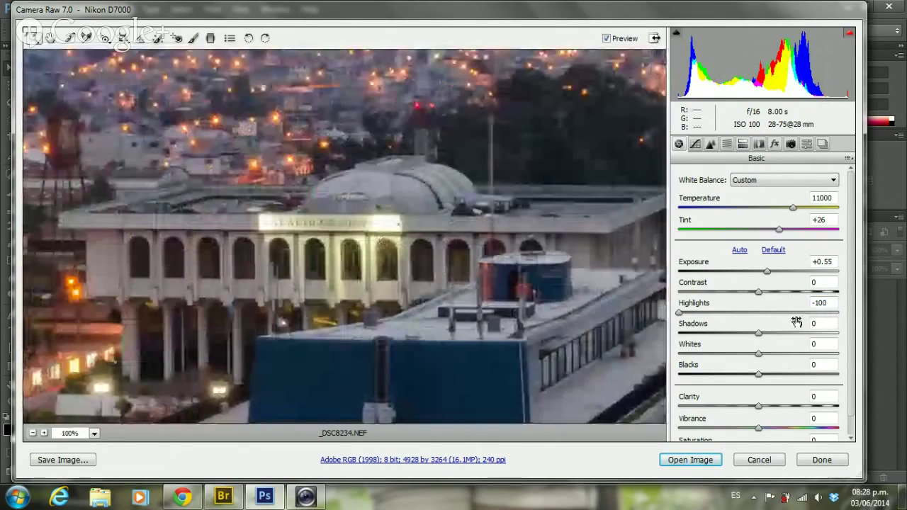
pyautogui.moveTo(678, 312); pyautogui.dragTo(760, 316)
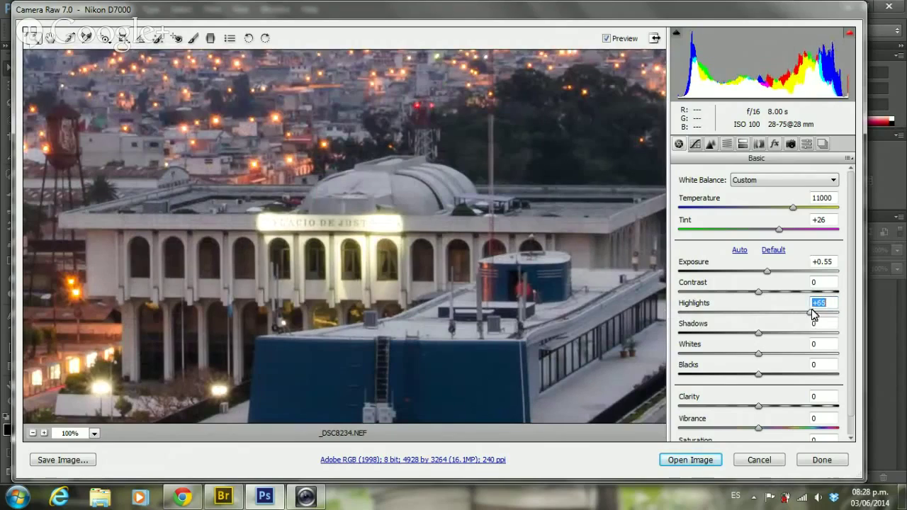
pyautogui.moveTo(816, 306)
pyautogui.mouseDown()
pyautogui.moveTo(848, 309)
pyautogui.moveTo(701, 307)
pyautogui.mouseUp()
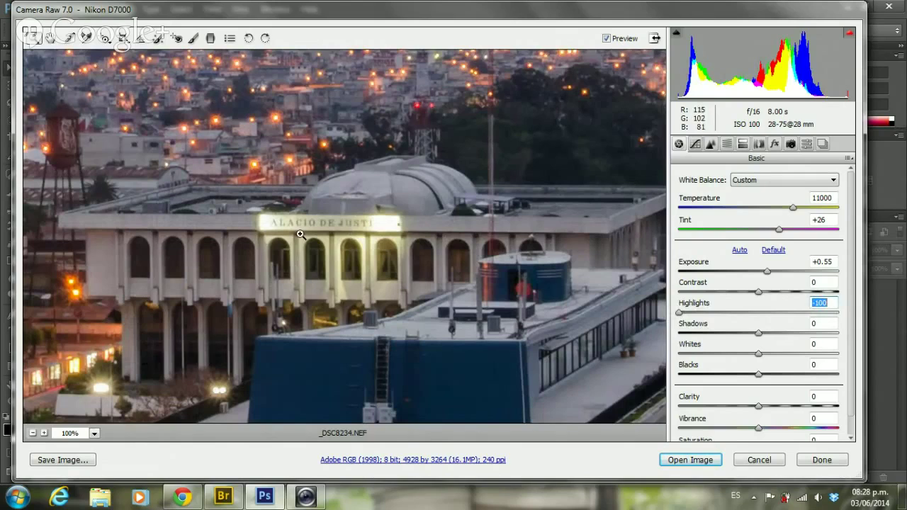
pyautogui.click(94, 432)
pyautogui.click(101, 417)
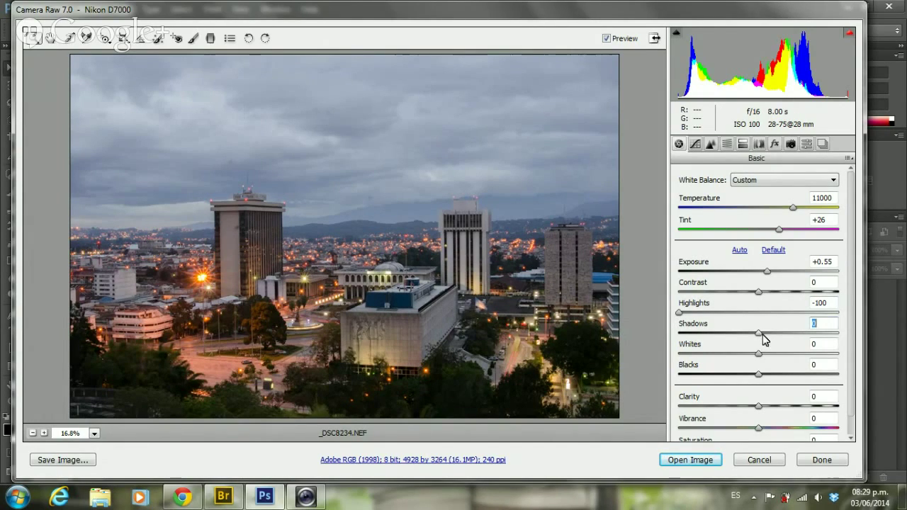
# Push Shadows to +100 while zoomed on the shaded trees, then fit the photo in view
pyautogui.press('Up')
pyautogui.moveTo(763, 336)
pyautogui.mouseDown()
pyautogui.moveTo(825, 337)
pyautogui.moveTo(764, 336)
pyautogui.mouseUp()
pyautogui.click(467, 389)
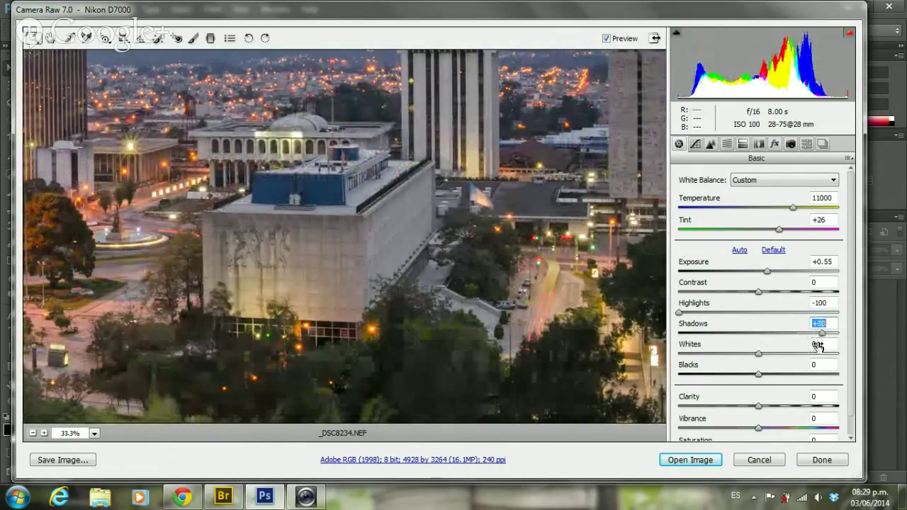
pyautogui.moveTo(817, 345); pyautogui.dragTo(829, 345)
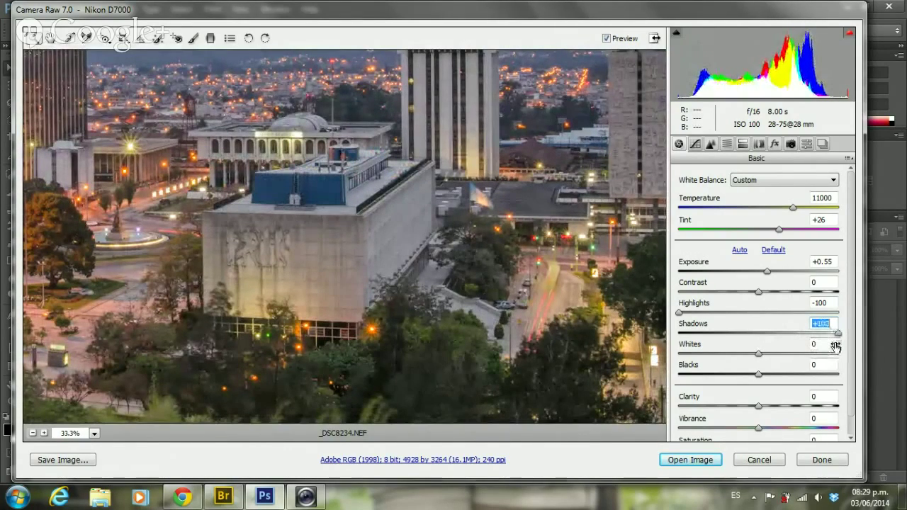
pyautogui.moveTo(829, 345); pyautogui.dragTo(852, 345)
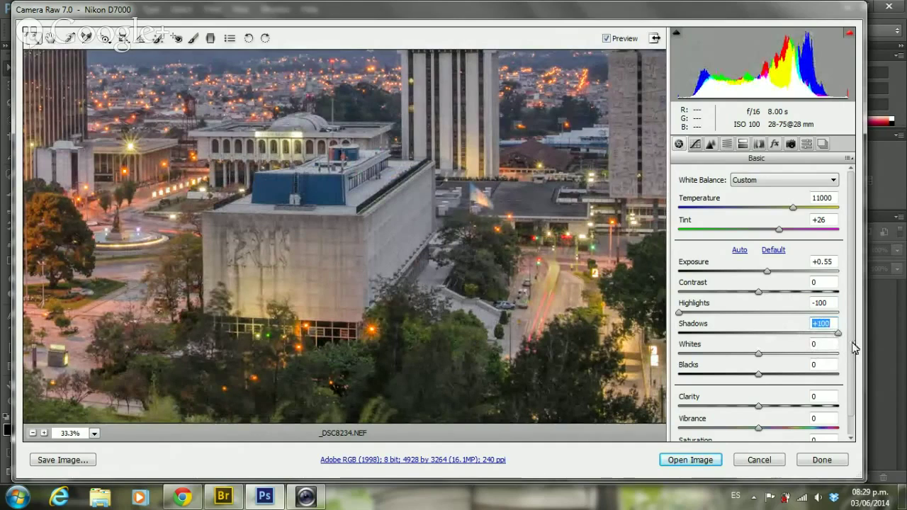
pyautogui.click(399, 384)
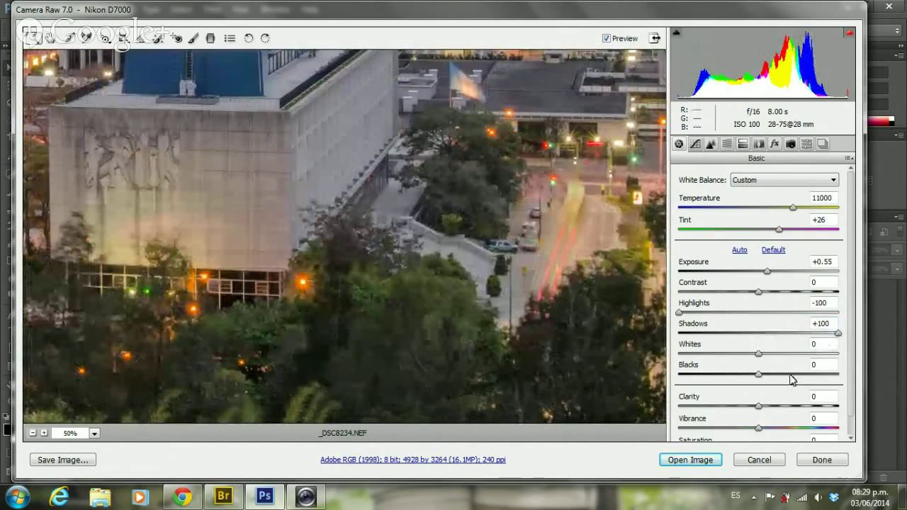
pyautogui.click(759, 333)
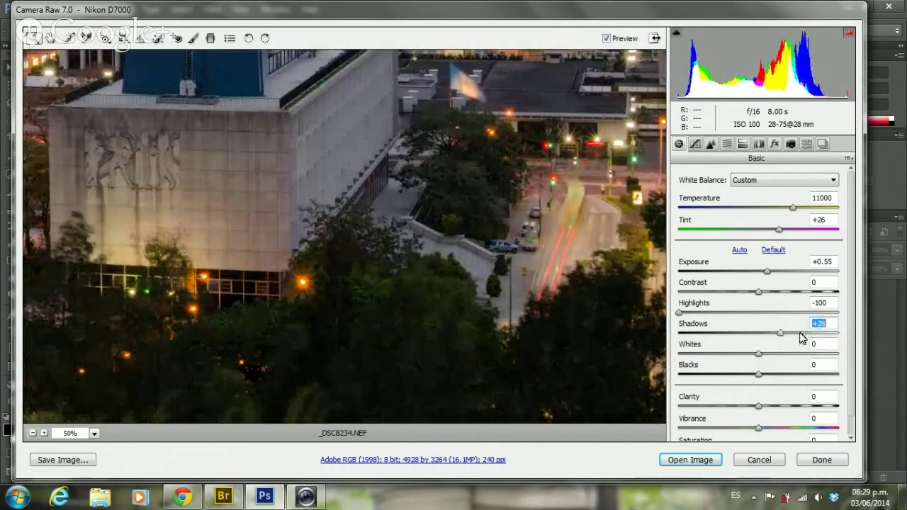
pyautogui.moveTo(759, 333); pyautogui.dragTo(834, 333)
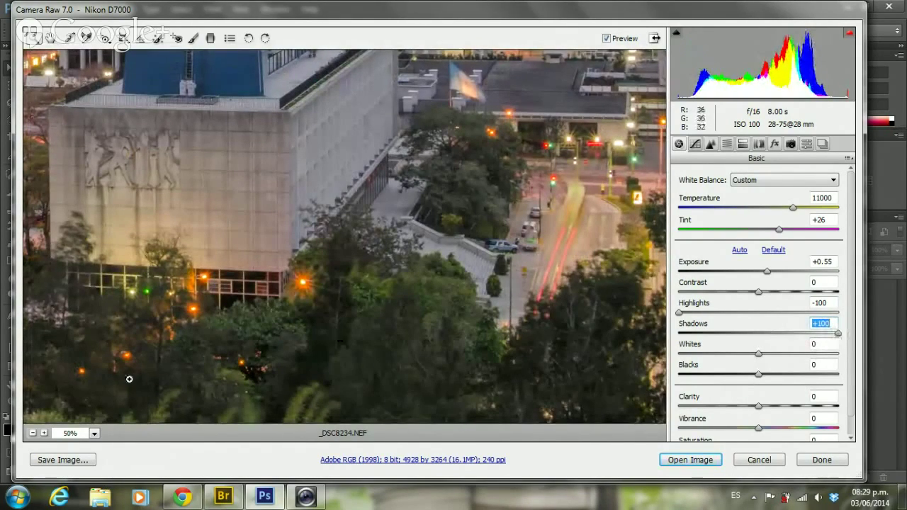
pyautogui.click(94, 433)
pyautogui.click(106, 468)
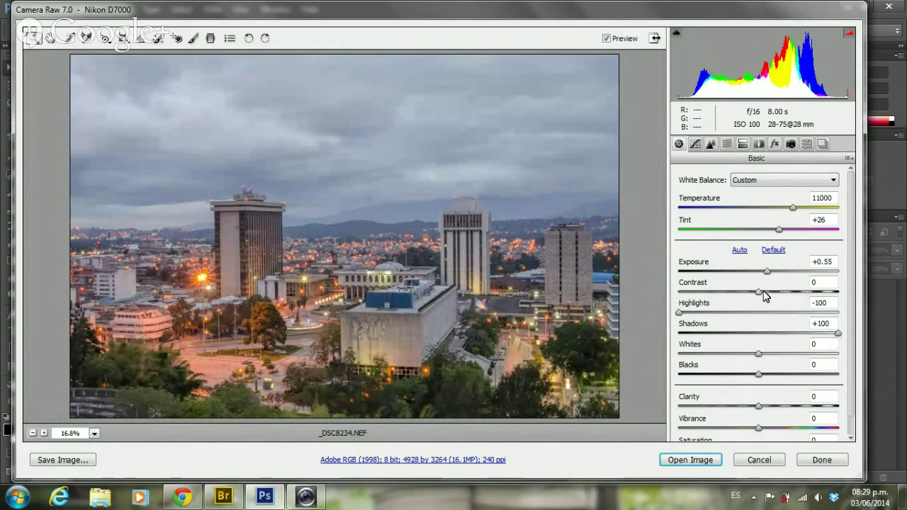
# Set Contrast +6, Highlights -100 and Shadows +67, and test a brighter Whites value
pyautogui.moveTo(763, 296); pyautogui.dragTo(769, 296)
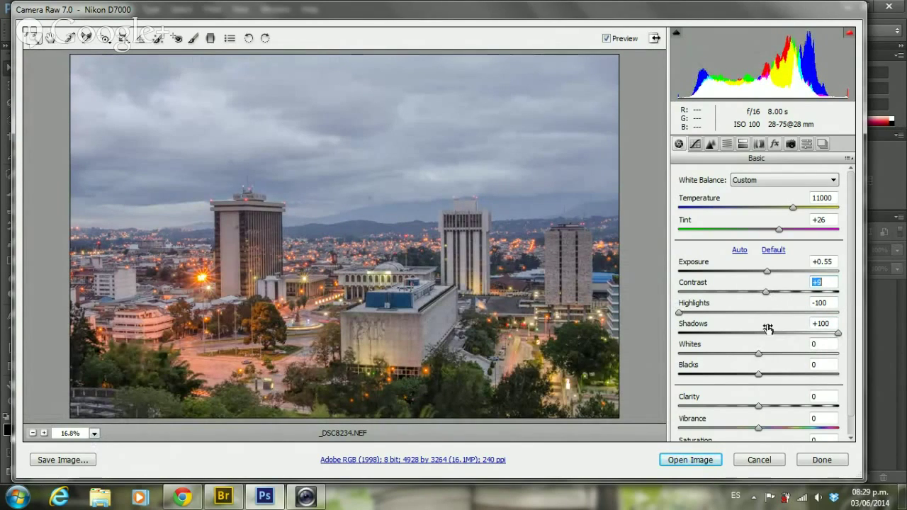
pyautogui.click(695, 312)
pyautogui.moveTo(695, 312); pyautogui.dragTo(678, 313)
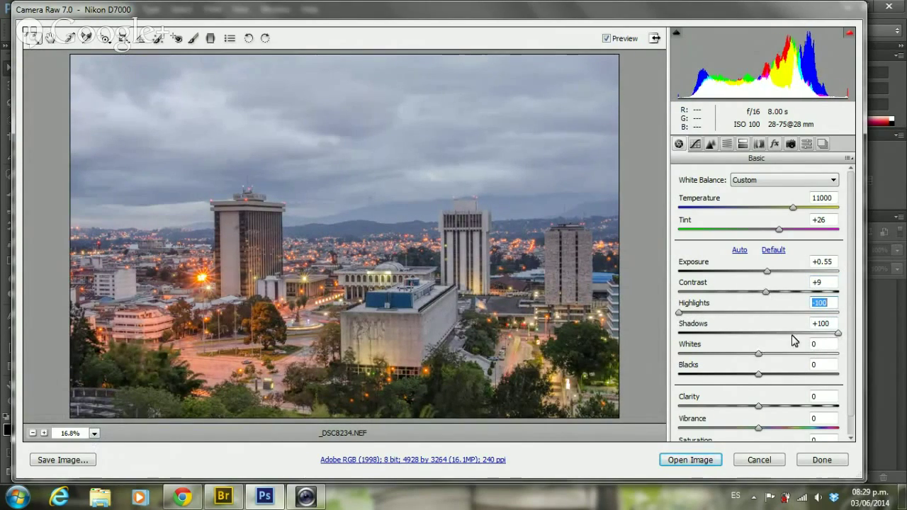
pyautogui.moveTo(793, 333); pyautogui.dragTo(807, 333)
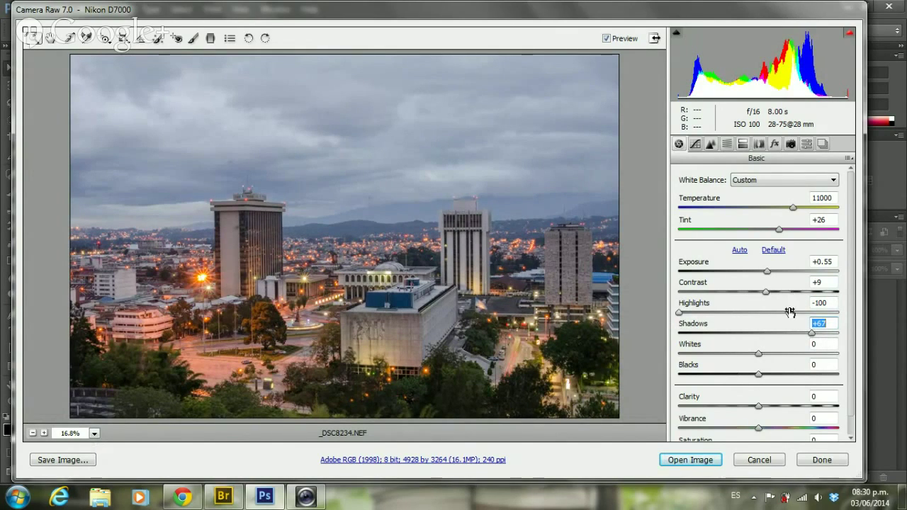
pyautogui.scroll(-1, 789, 312)
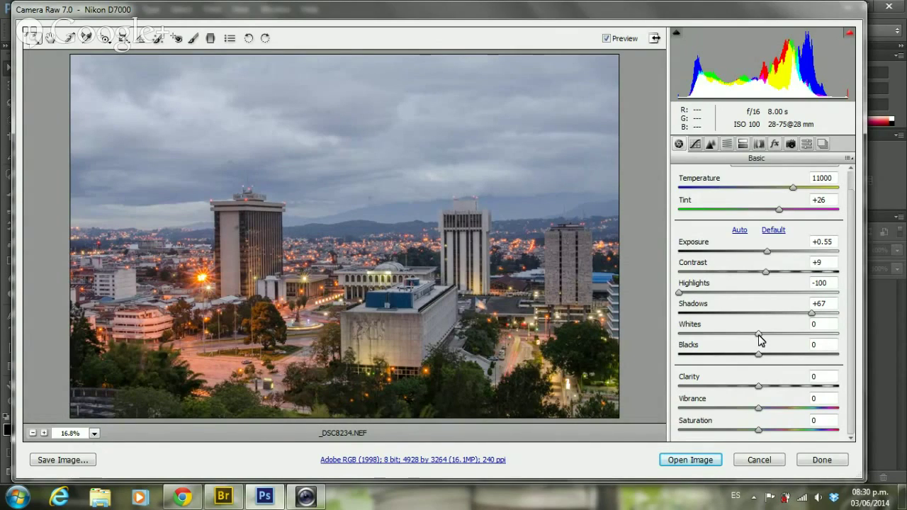
pyautogui.moveTo(759, 334)
pyautogui.mouseDown()
pyautogui.moveTo(840, 342)
pyautogui.moveTo(680, 342)
pyautogui.moveTo(833, 344)
pyautogui.moveTo(759, 346)
pyautogui.mouseUp()
pyautogui.click(759, 355)
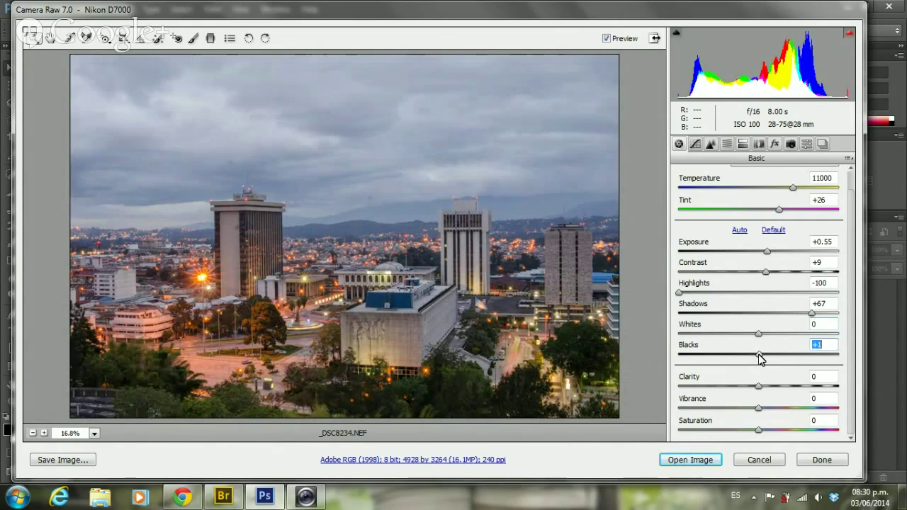
pyautogui.moveTo(758, 356); pyautogui.dragTo(717, 358)
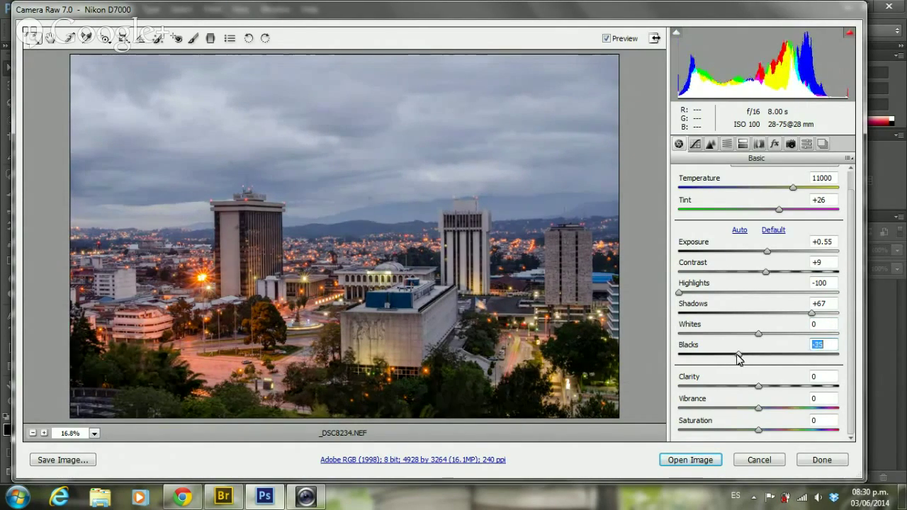
pyautogui.moveTo(717, 358)
pyautogui.mouseDown()
pyautogui.moveTo(704, 361)
pyautogui.moveTo(807, 363)
pyautogui.moveTo(759, 362)
pyautogui.mouseUp()
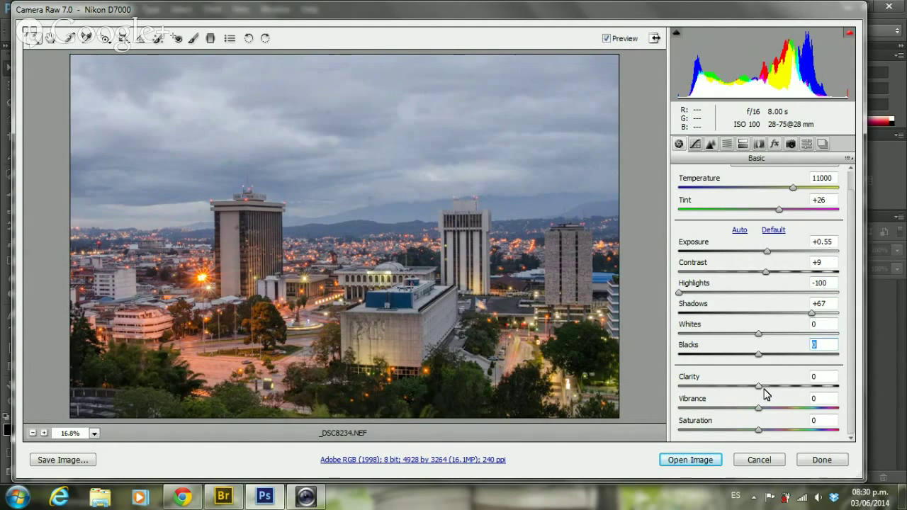
# Raise Clarity to +1 and zoom to 100% on the hillside lights and courthouse
pyautogui.click(761, 387)
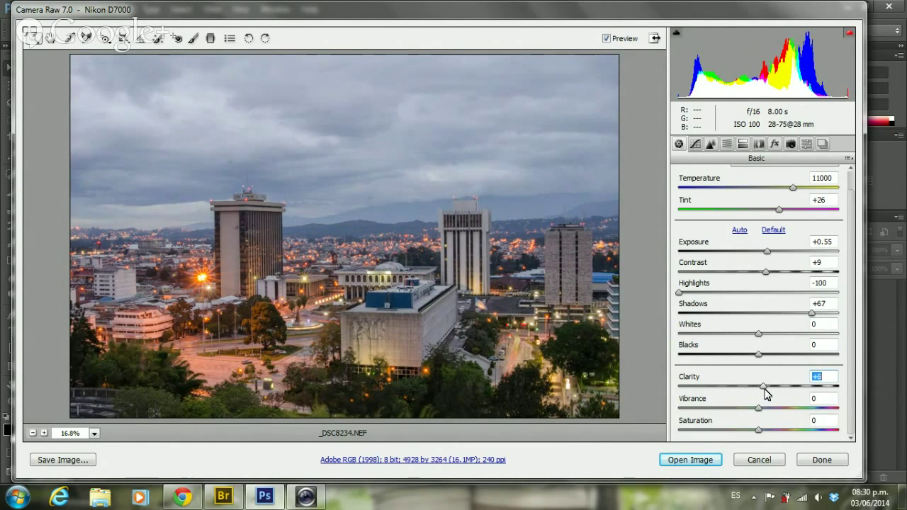
pyautogui.moveTo(766, 394)
pyautogui.mouseDown()
pyautogui.moveTo(794, 393)
pyautogui.moveTo(745, 383)
pyautogui.moveTo(759, 386)
pyautogui.mouseUp()
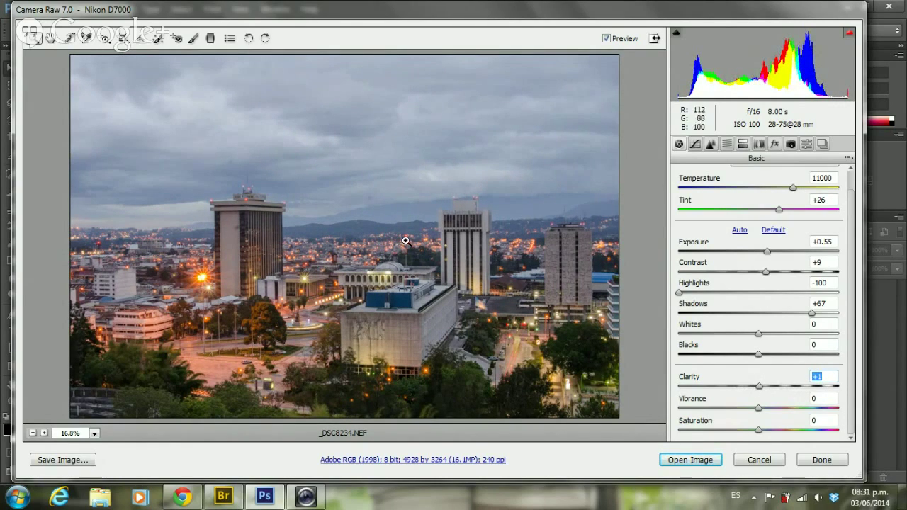
pyautogui.click(336, 258)
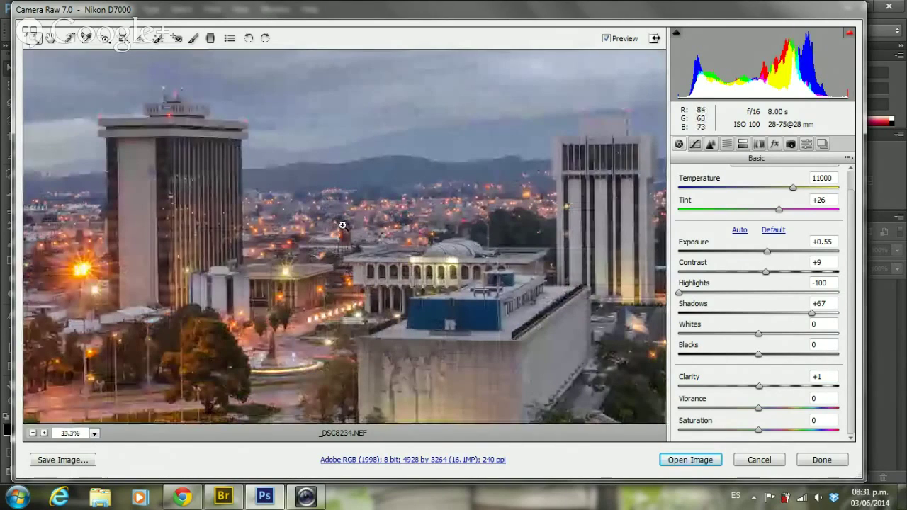
pyautogui.click(342, 225)
pyautogui.click(336, 246)
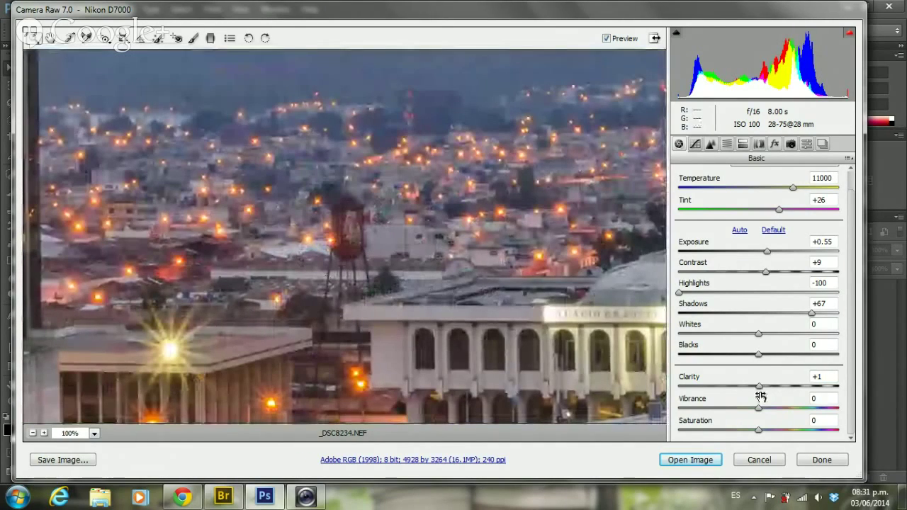
pyautogui.moveTo(758, 387)
pyautogui.mouseDown()
pyautogui.moveTo(787, 387)
pyautogui.moveTo(745, 387)
pyautogui.moveTo(760, 381)
pyautogui.moveTo(764, 391)
pyautogui.mouseUp()
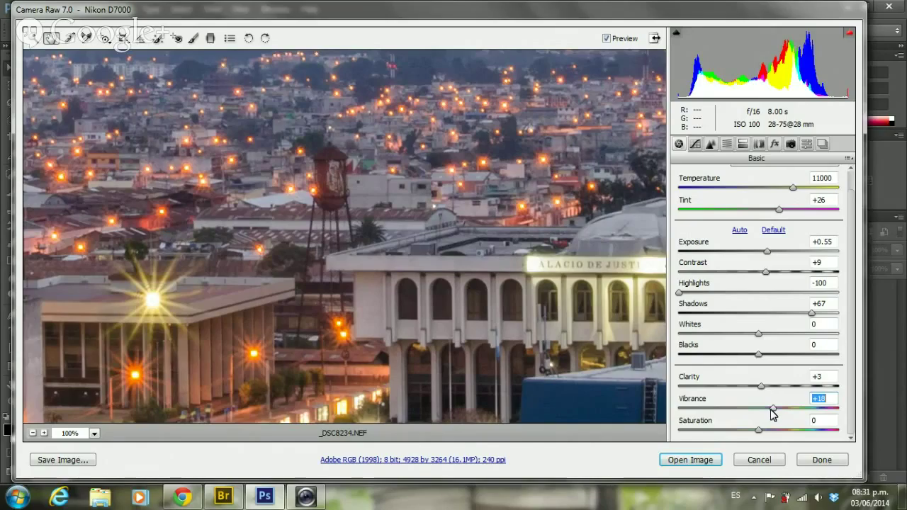
pyautogui.moveTo(772, 415)
pyautogui.mouseDown()
pyautogui.moveTo(779, 415)
pyautogui.moveTo(762, 414)
pyautogui.moveTo(756, 430)
pyautogui.mouseUp()
# Lower Vibrance to +3 and set Saturation to +3
pyautogui.click(758, 430)
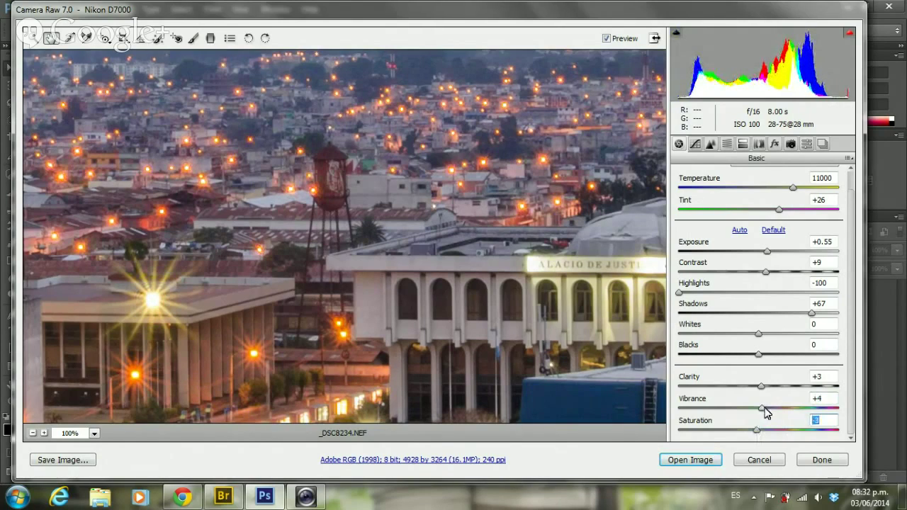
pyautogui.moveTo(764, 408); pyautogui.dragTo(762, 410)
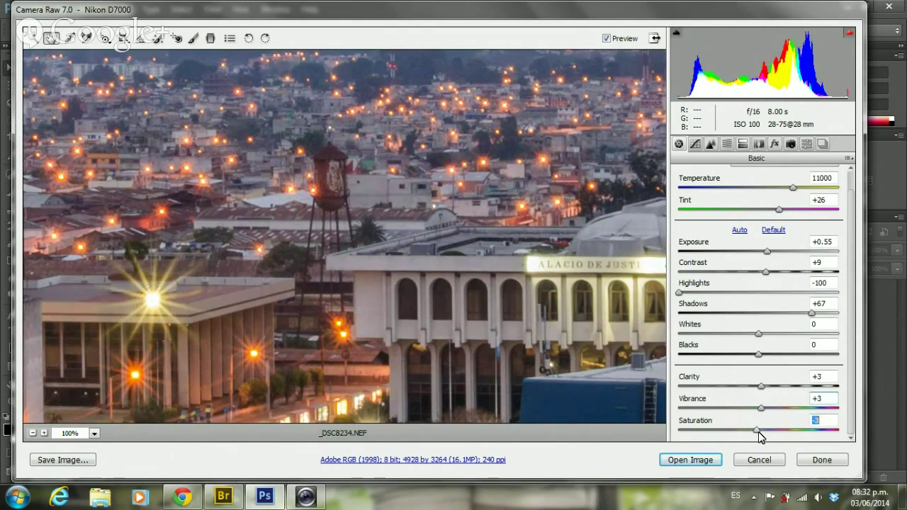
pyautogui.moveTo(758, 430); pyautogui.dragTo(762, 430)
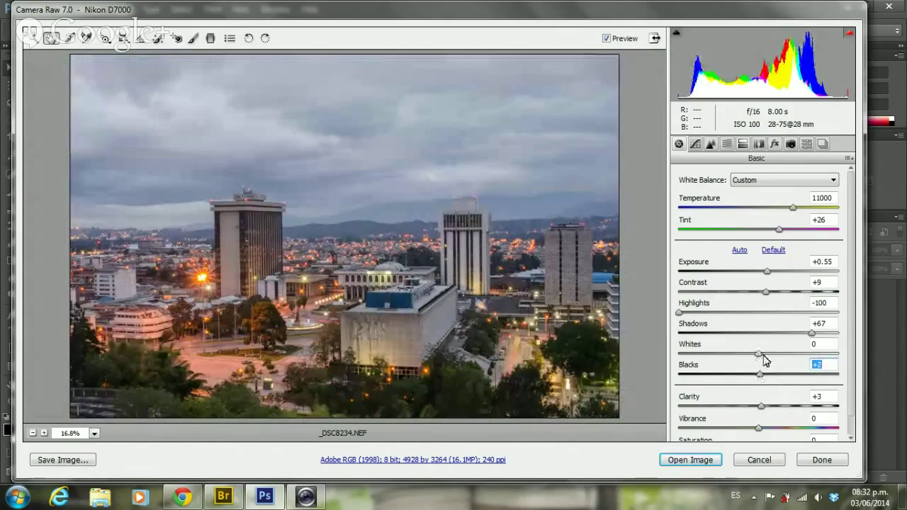
# Set Shadows +66 and Whites +1, preview Highlights/Exposure/Whites extremes, then Exposure +0.65
pyautogui.click(684, 313)
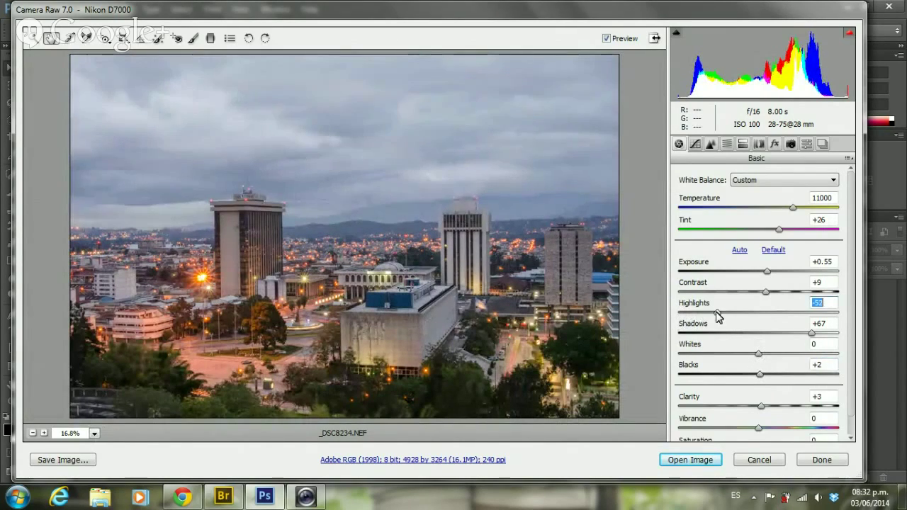
pyautogui.click(813, 333)
pyautogui.moveTo(758, 357)
pyautogui.mouseDown()
pyautogui.moveTo(770, 357)
pyautogui.moveTo(750, 356)
pyautogui.moveTo(769, 358)
pyautogui.mouseUp()
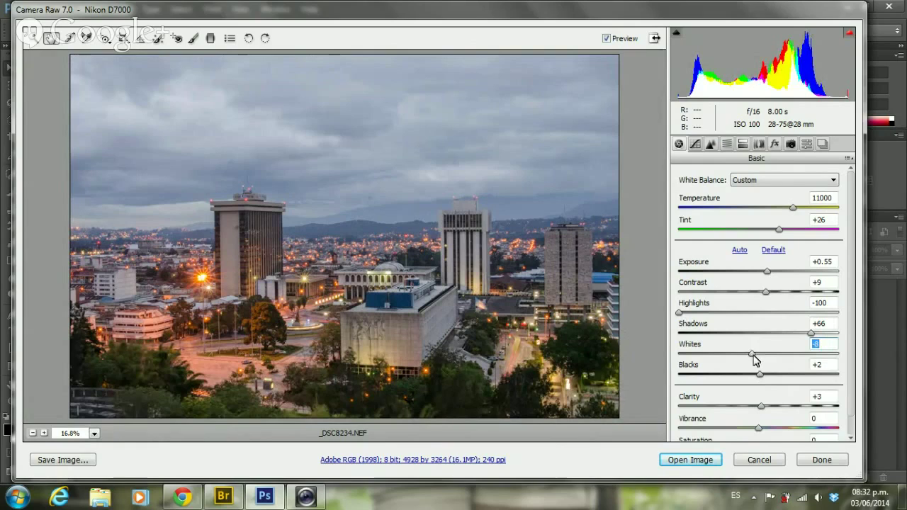
pyautogui.moveTo(755, 360); pyautogui.dragTo(760, 359)
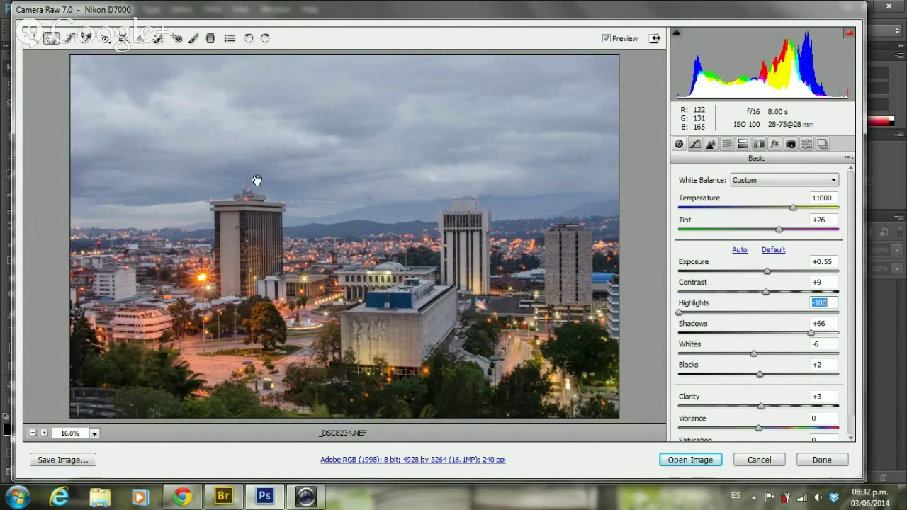
pyautogui.moveTo(680, 312)
pyautogui.mouseDown()
pyautogui.moveTo(751, 312)
pyautogui.moveTo(651, 308)
pyautogui.mouseUp()
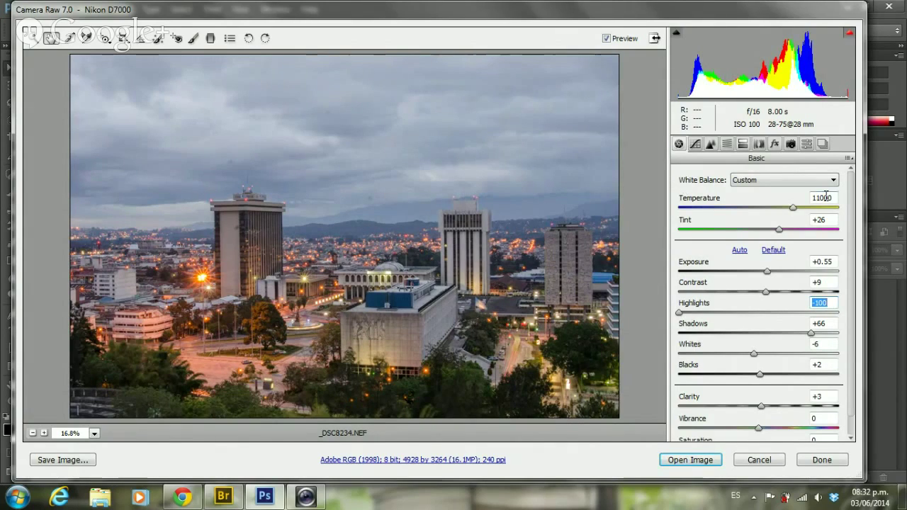
pyautogui.moveTo(761, 270); pyautogui.dragTo(801, 276)
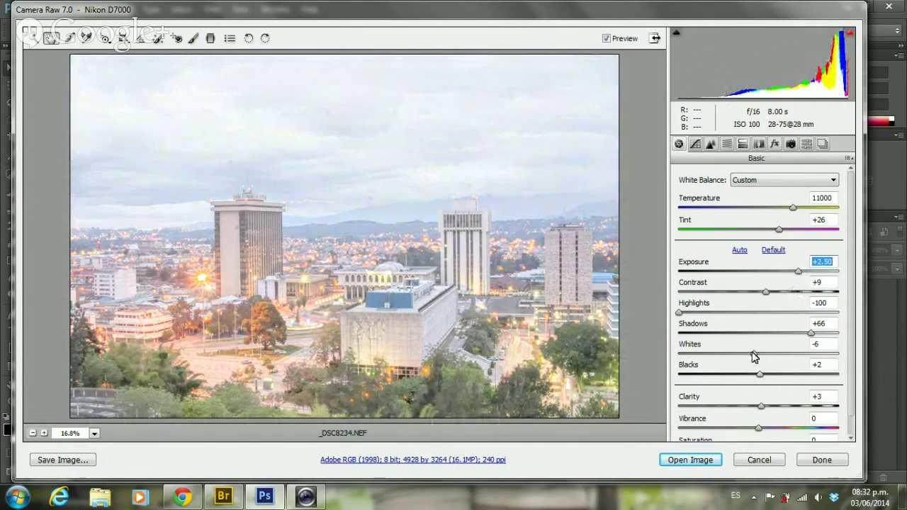
pyautogui.moveTo(753, 356); pyautogui.dragTo(674, 360)
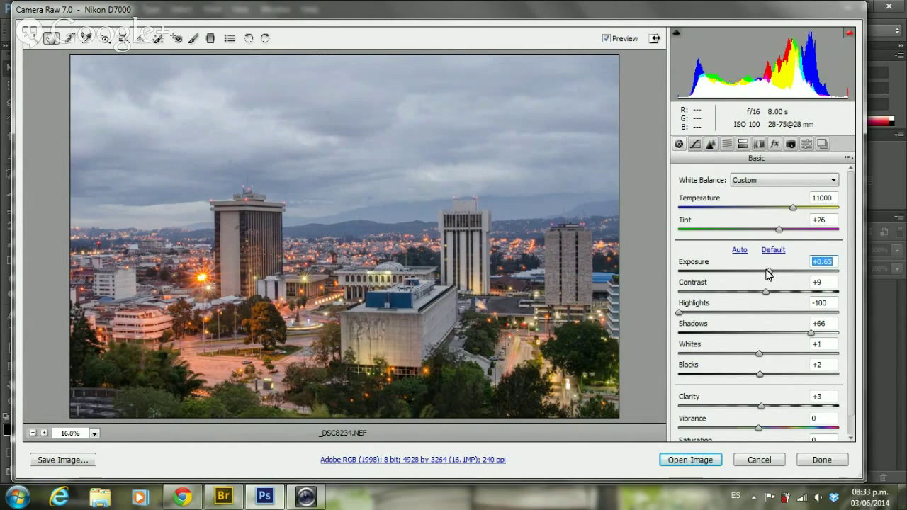
pyautogui.moveTo(768, 273); pyautogui.dragTo(768, 274)
# Review the Parametric and Point tone curves, then return to the Detail sharpening settings
pyautogui.click(711, 144)
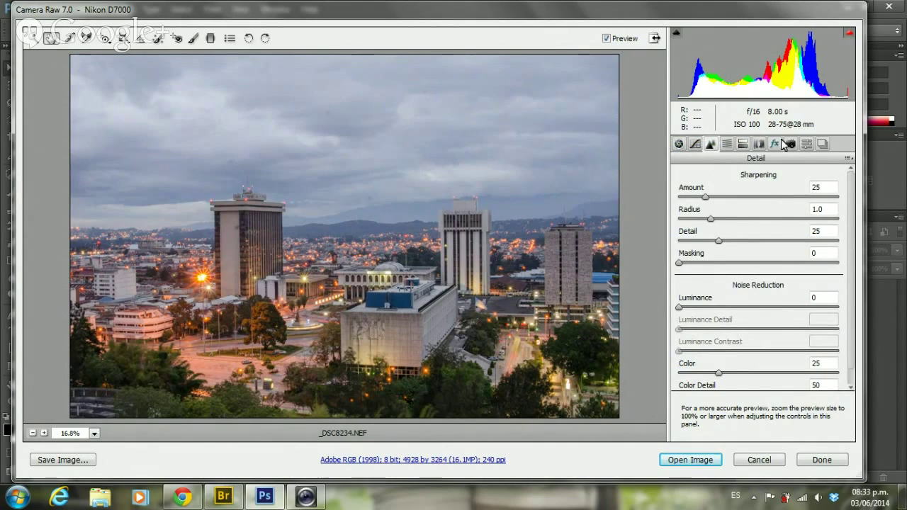
pyautogui.click(697, 145)
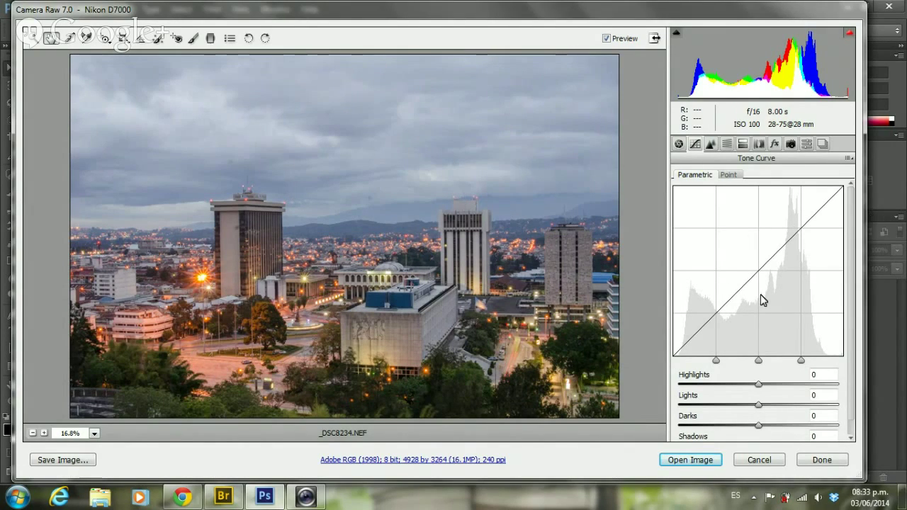
pyautogui.moveTo(749, 389); pyautogui.dragTo(757, 386)
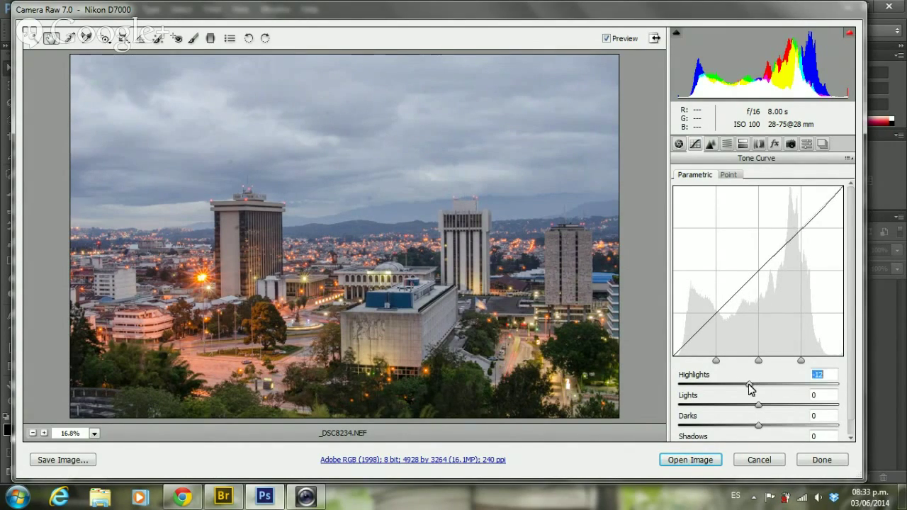
pyautogui.click(730, 175)
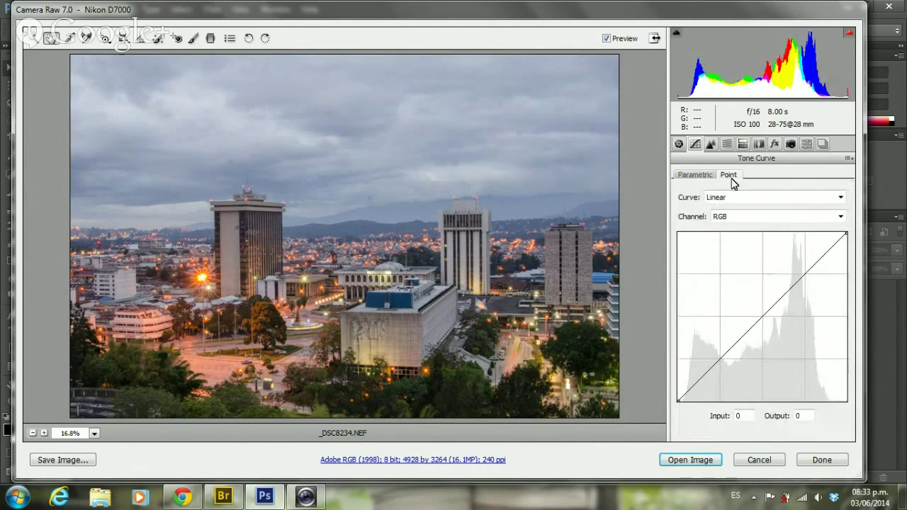
pyautogui.click(699, 176)
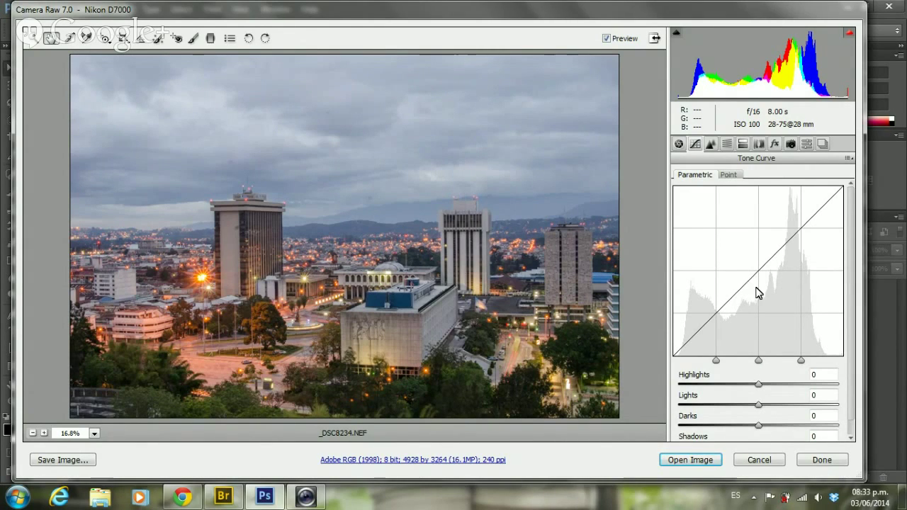
pyautogui.click(712, 145)
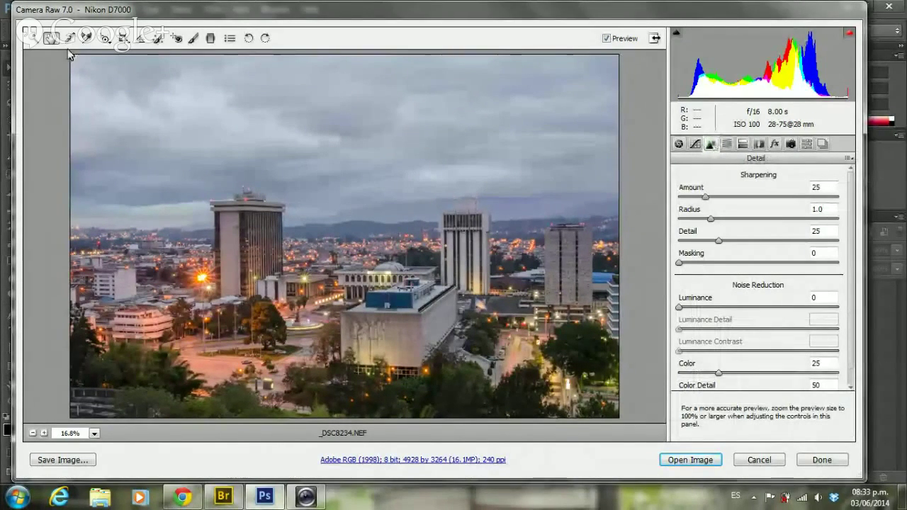
pyautogui.click(31, 38)
# Zoom into the courthouse columns, then fit the whole photo back in the preview
pyautogui.click(330, 265)
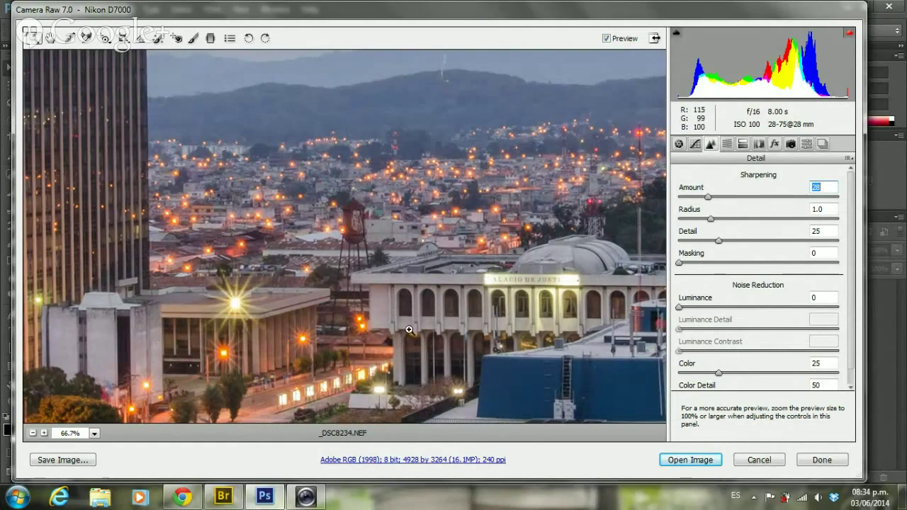
pyautogui.moveTo(454, 296); pyautogui.dragTo(425, 243)
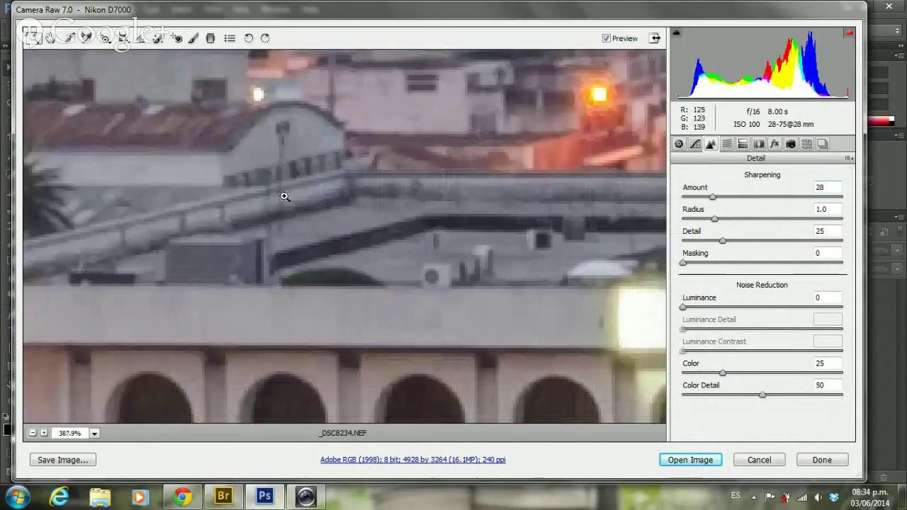
pyautogui.click(90, 432)
pyautogui.click(80, 415)
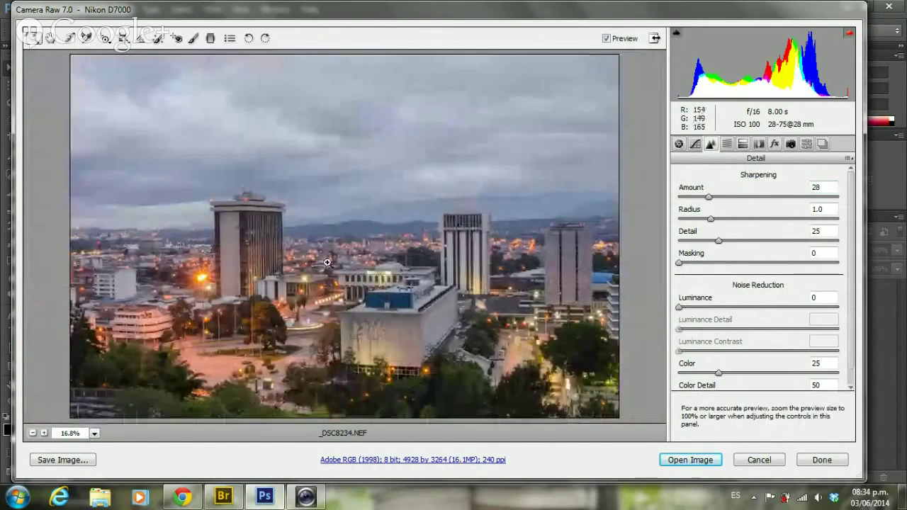
# Zoom in step by step on the white building's wall relief to 66.7%
pyautogui.click(326, 263)
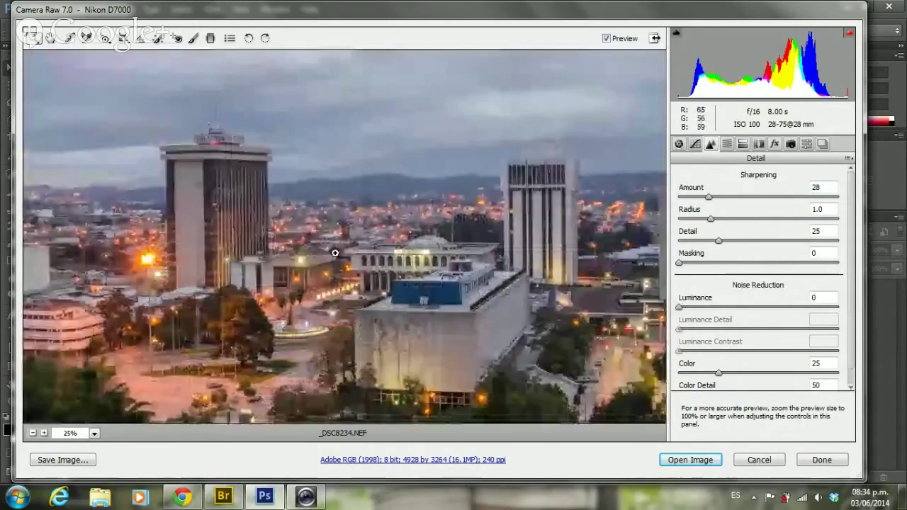
pyautogui.click(410, 341)
pyautogui.click(316, 234)
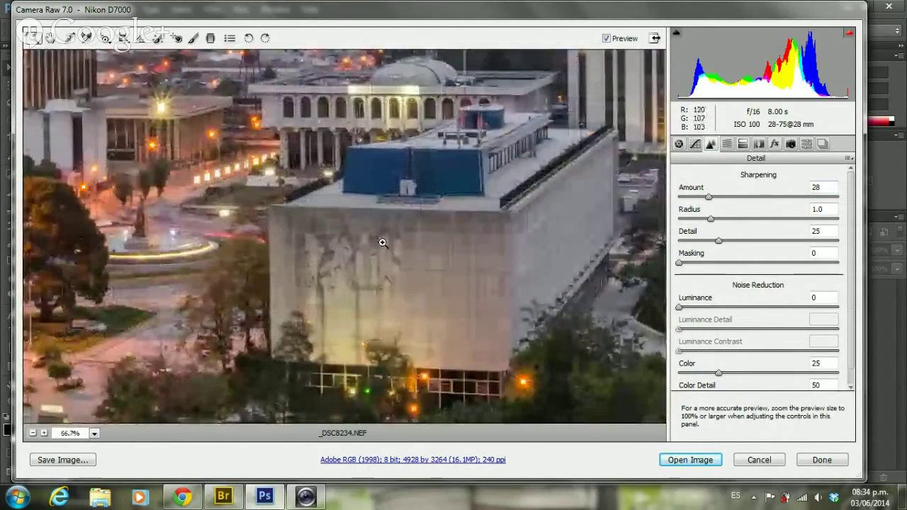
pyautogui.click(382, 243)
# Zoom to 200% on the wall relief and try raising the Sharpening Amount
pyautogui.click(348, 222)
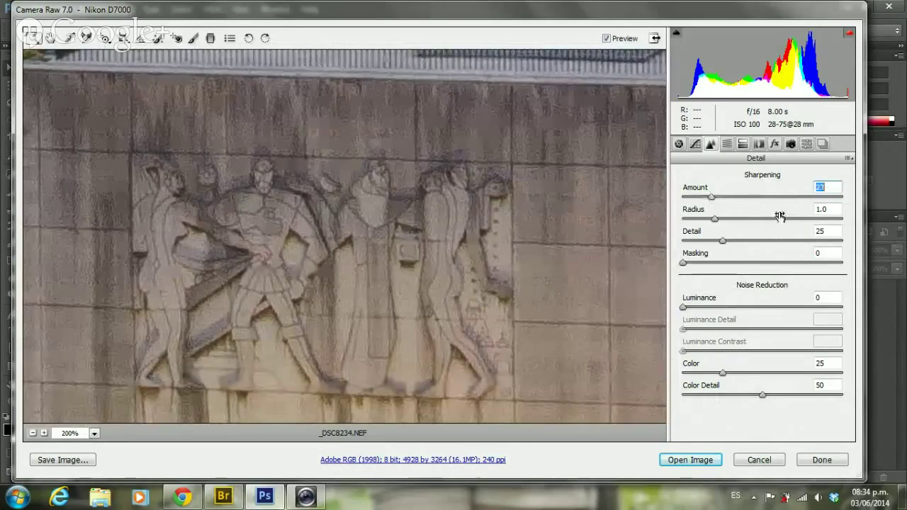
pyautogui.click(788, 197)
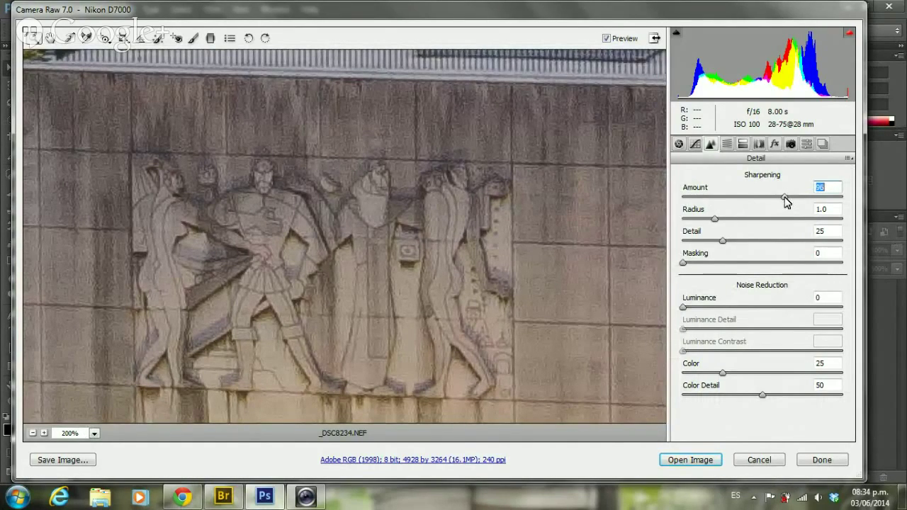
pyautogui.moveTo(737, 201); pyautogui.dragTo(797, 201)
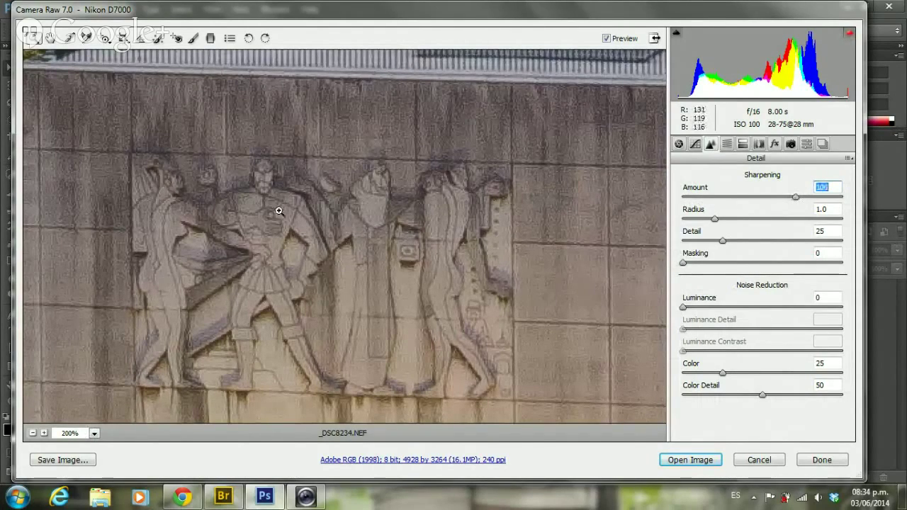
pyautogui.click(95, 432)
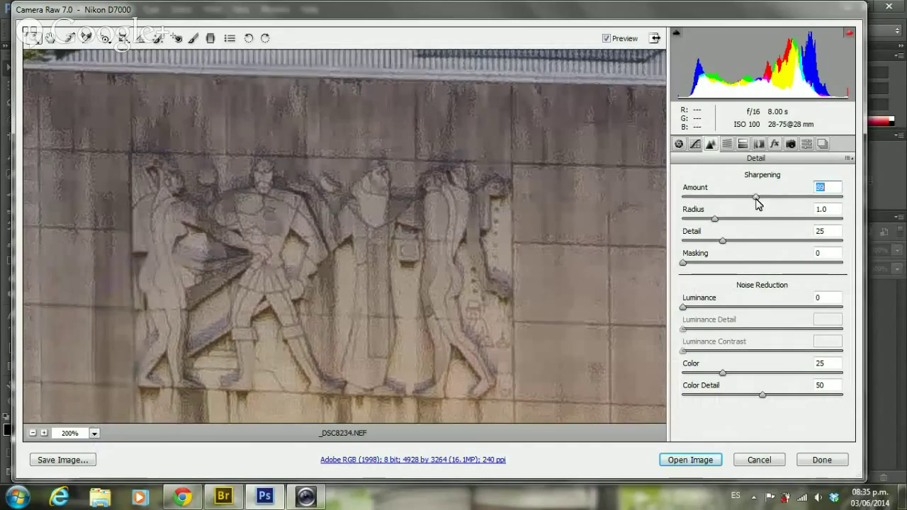
pyautogui.moveTo(757, 199); pyautogui.dragTo(791, 204)
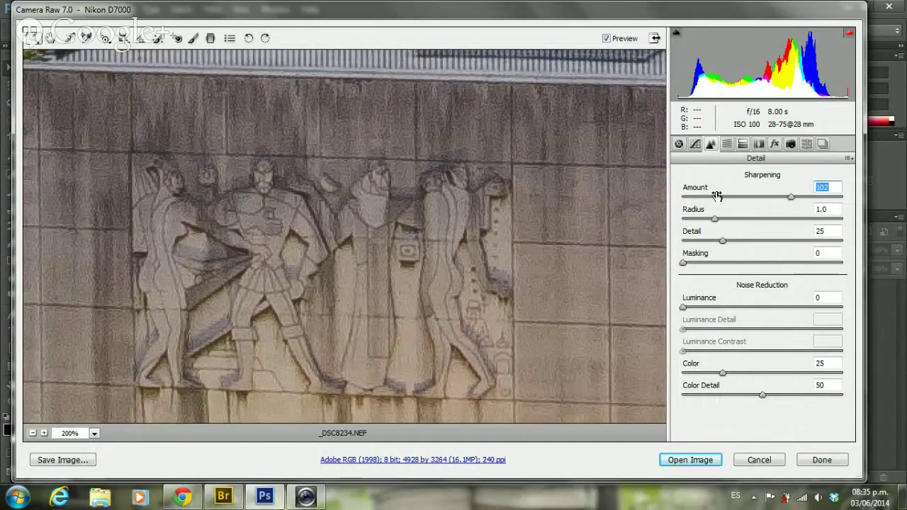
# Compare Sharpening Amount at 28 and 108, ending back at a low amount
pyautogui.click(713, 197)
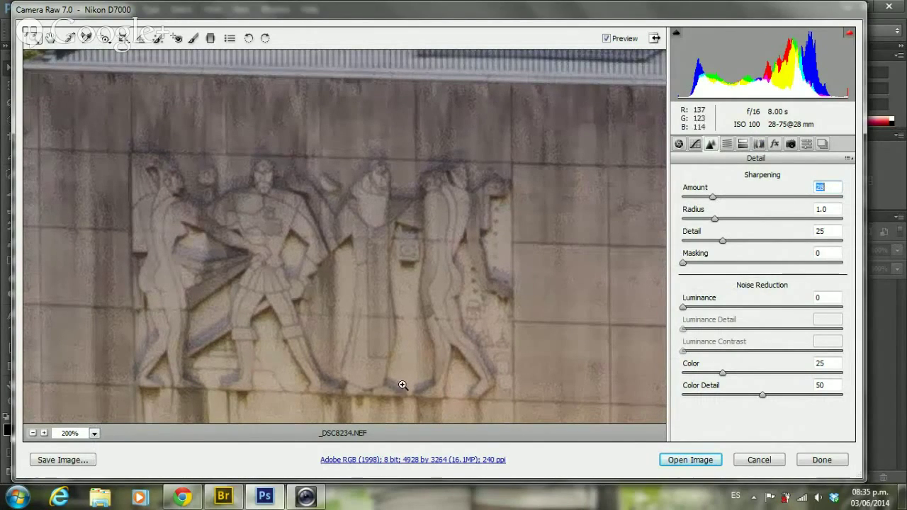
pyautogui.click(796, 197)
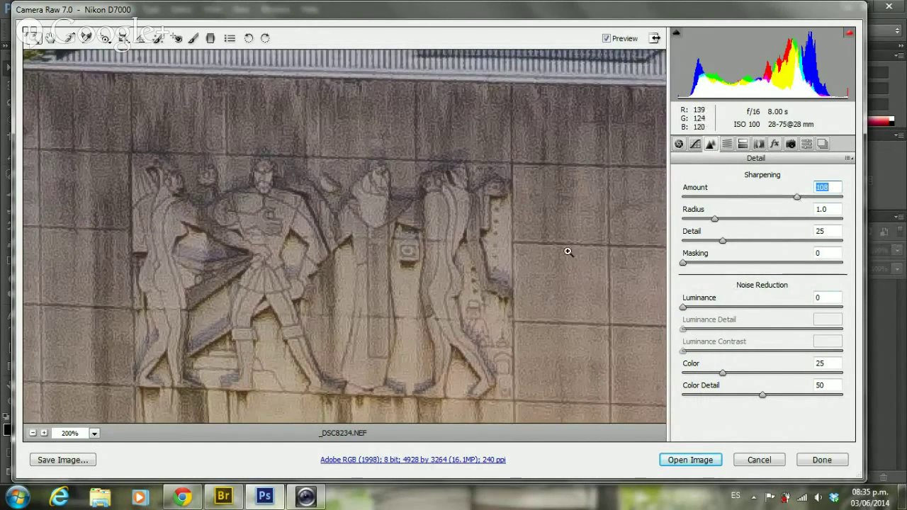
pyautogui.click(94, 432)
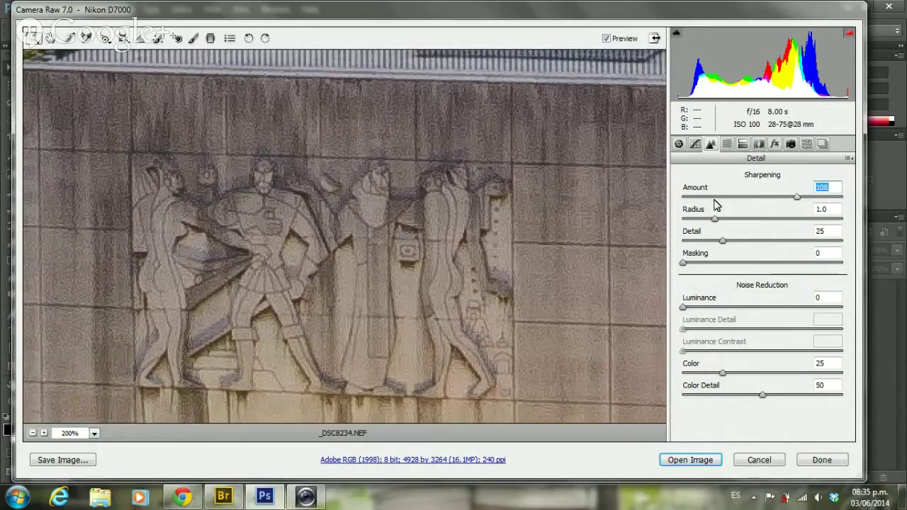
pyautogui.click(714, 197)
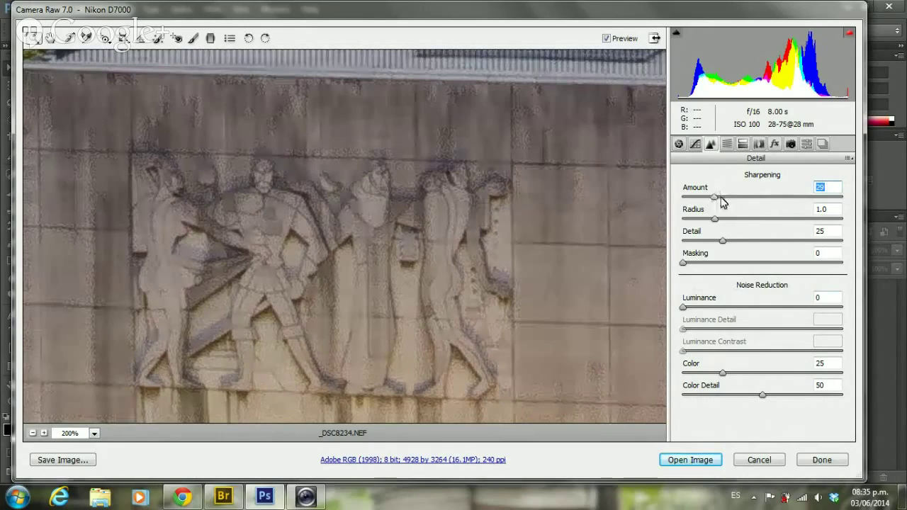
# Raise Sharpening Amount to 105 and try adding Masking and Luminance noise reduction
pyautogui.moveTo(721, 203); pyautogui.dragTo(794, 203)
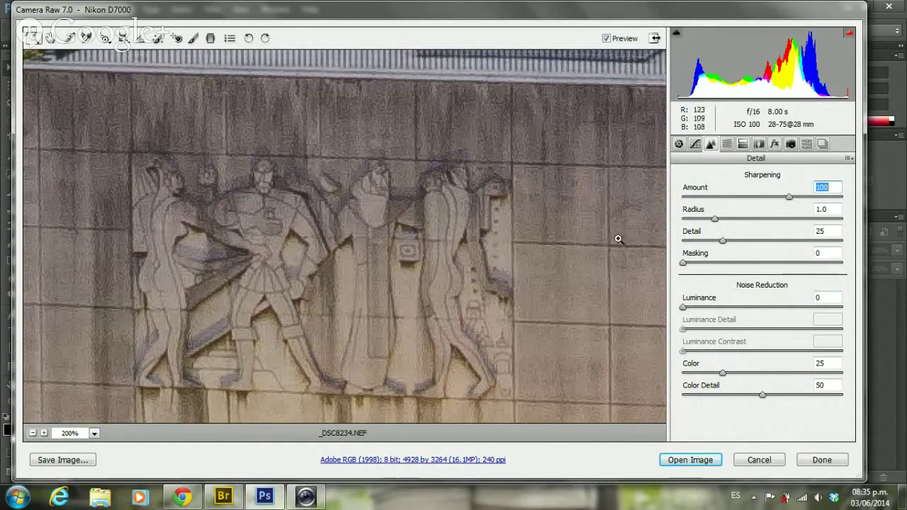
pyautogui.moveTo(714, 196); pyautogui.dragTo(794, 199)
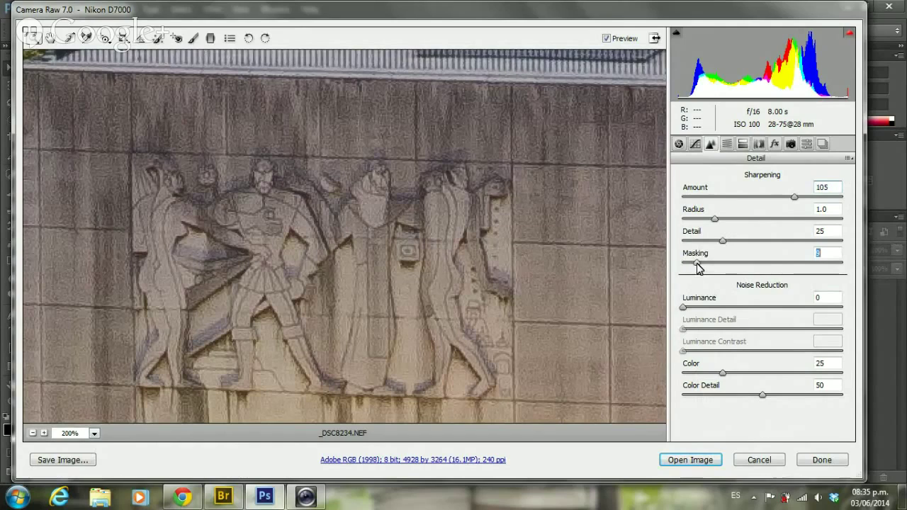
pyautogui.moveTo(704, 268); pyautogui.dragTo(709, 267)
pyautogui.moveTo(703, 310); pyautogui.dragTo(745, 313)
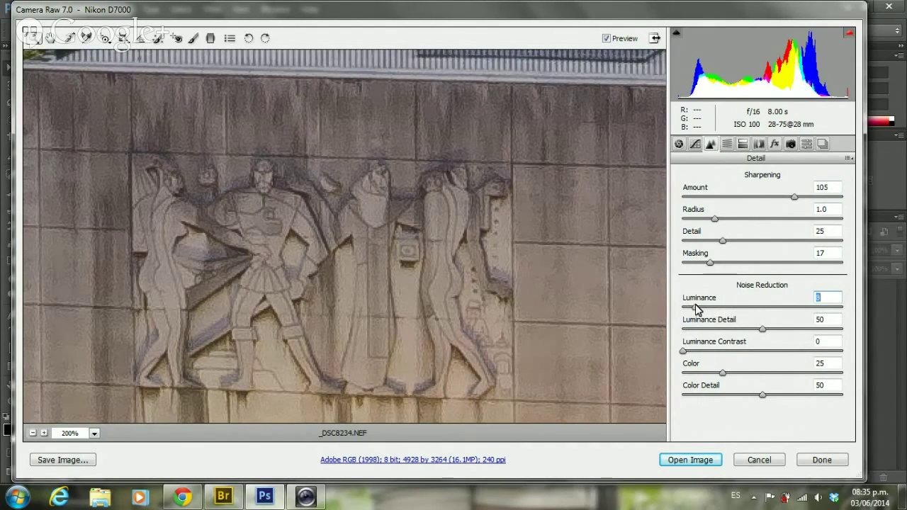
# Reset Masking and Luminance noise reduction to 0 and fit the whole photo in view
pyautogui.moveTo(685, 266); pyautogui.dragTo(682, 263)
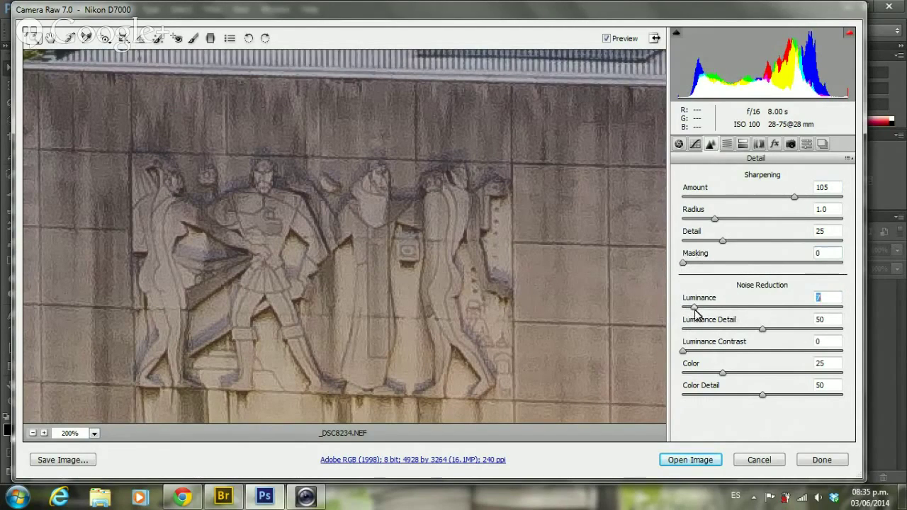
pyautogui.moveTo(695, 307); pyautogui.dragTo(682, 307)
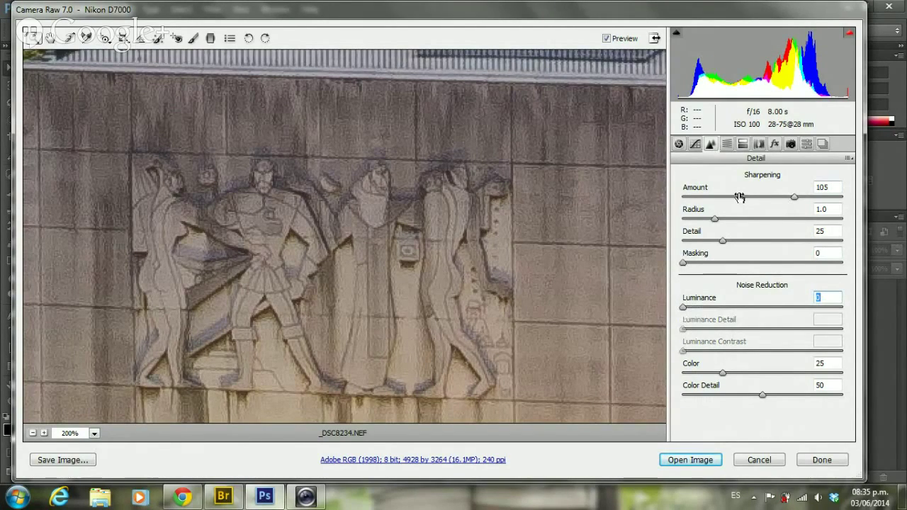
pyautogui.click(94, 433)
pyautogui.click(92, 417)
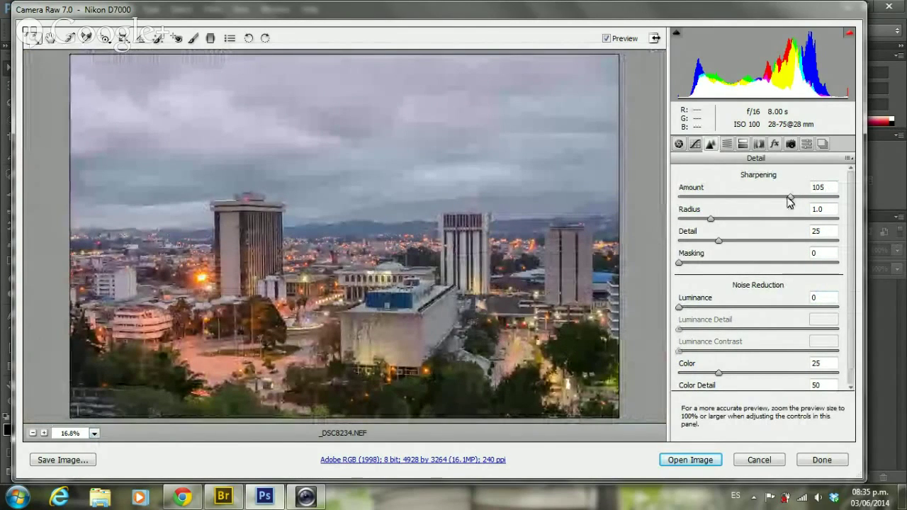
# Set Sharpening Amount to 99, compare Basic edits with Preview off and on, then show HSL Hue
pyautogui.moveTo(791, 197); pyautogui.dragTo(785, 200)
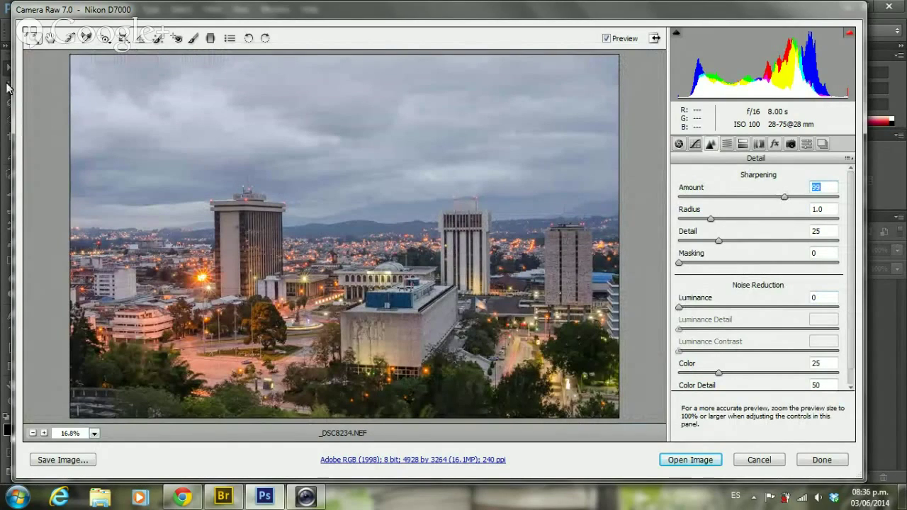
pyautogui.click(679, 145)
pyautogui.click(606, 39)
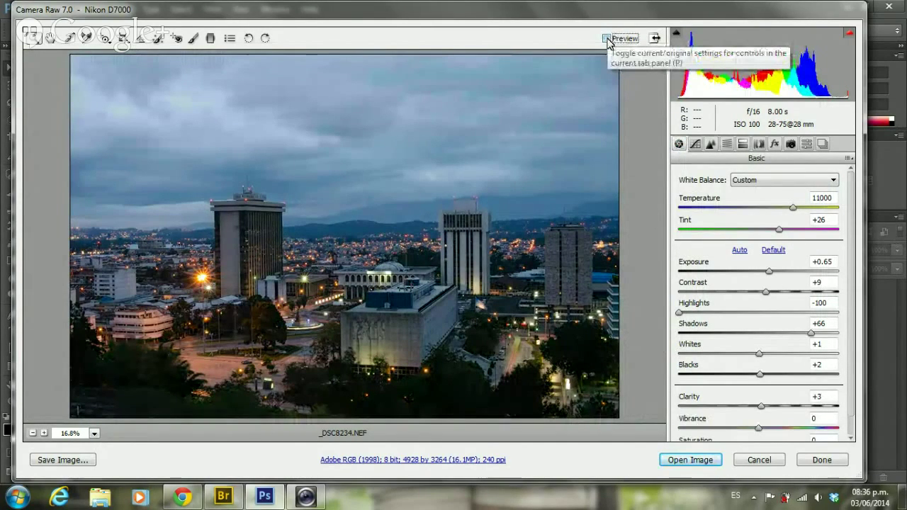
pyautogui.click(607, 38)
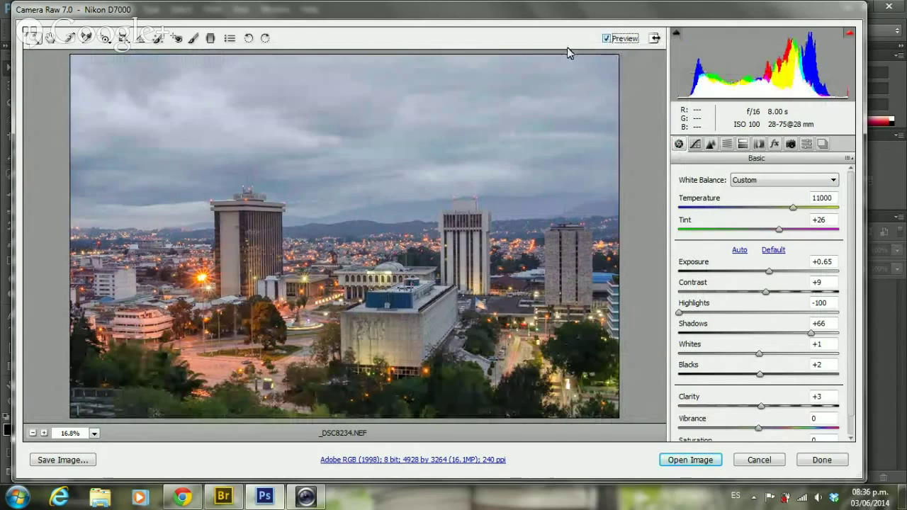
pyautogui.click(710, 144)
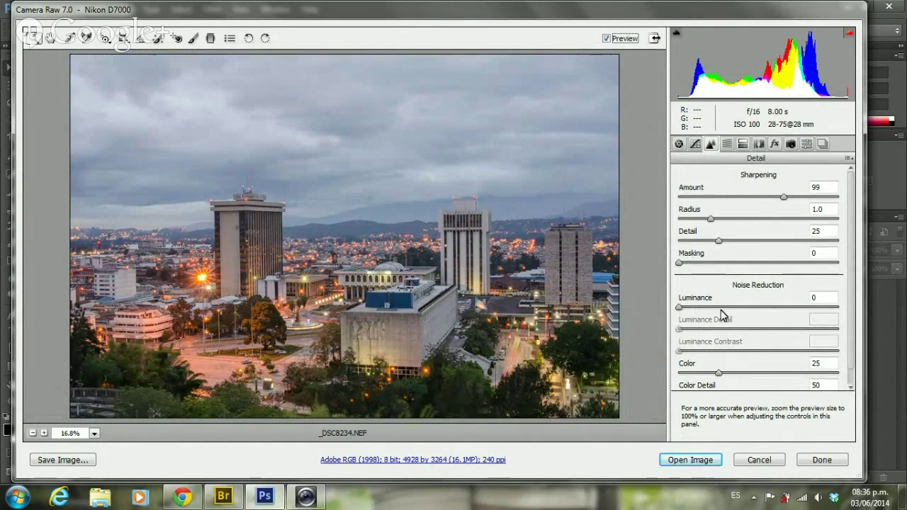
pyautogui.click(729, 143)
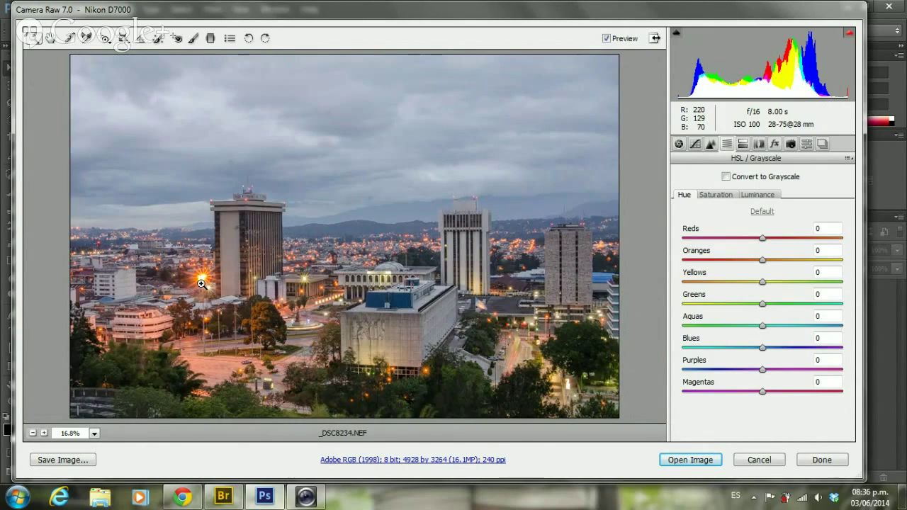
# Zoom in on the bright street light and try shifting the Oranges hue toward +8
pyautogui.click(201, 283)
pyautogui.click(220, 227)
pyautogui.click(380, 219)
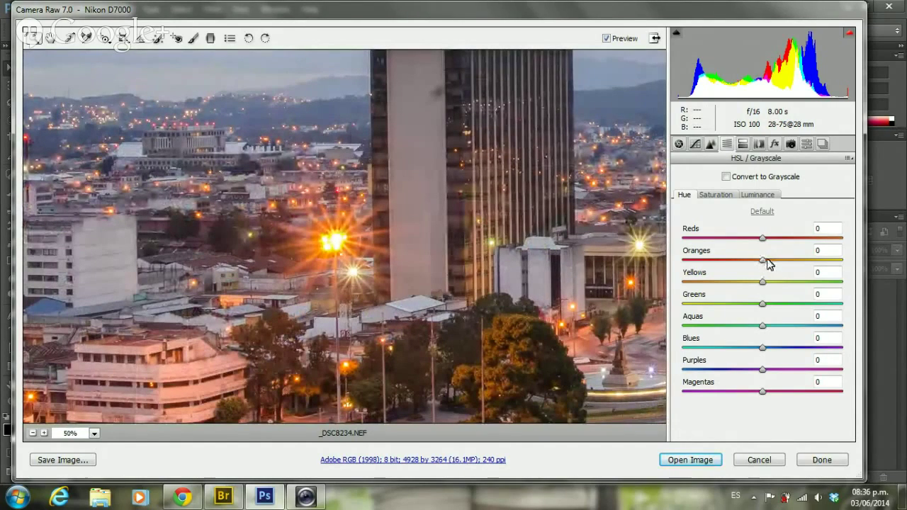
pyautogui.moveTo(769, 264); pyautogui.dragTo(763, 263)
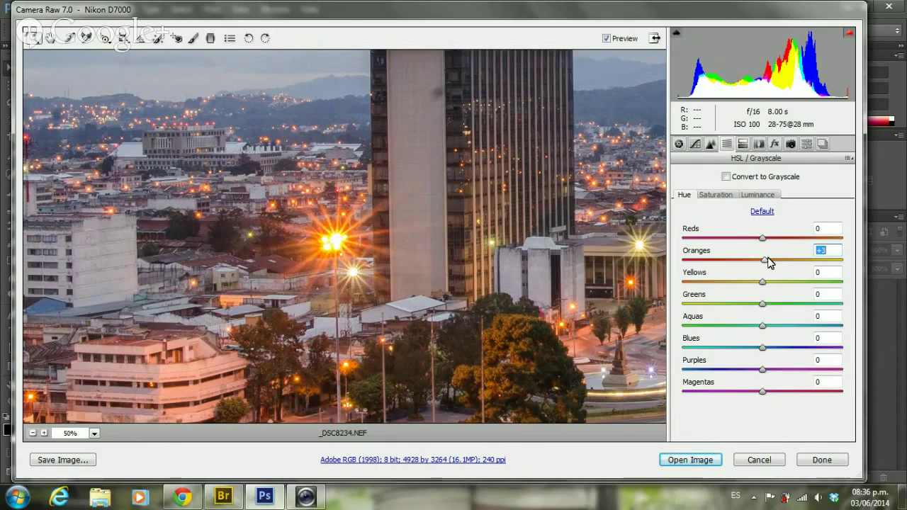
pyautogui.moveTo(768, 258)
pyautogui.mouseDown()
pyautogui.moveTo(799, 265)
pyautogui.moveTo(685, 263)
pyautogui.moveTo(765, 264)
pyautogui.mouseUp()
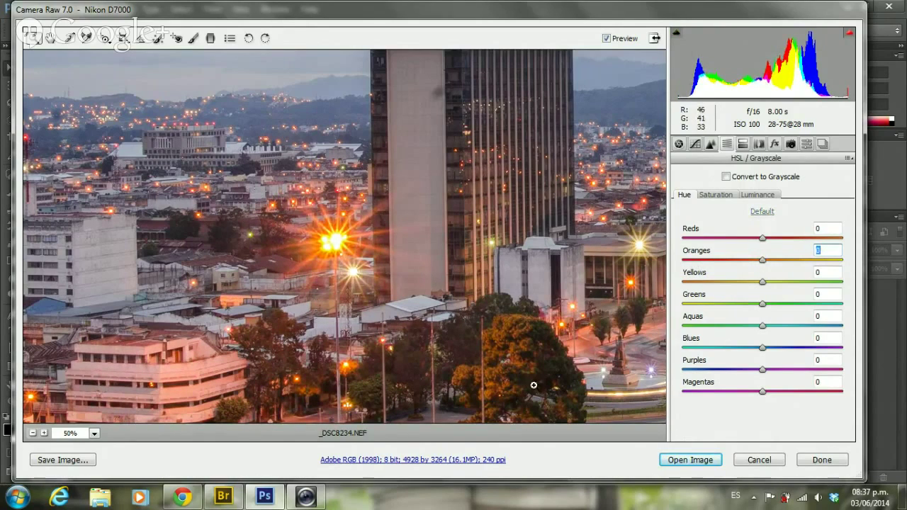
pyautogui.moveTo(534, 384)
pyautogui.mouseDown()
pyautogui.moveTo(530, 279)
pyautogui.moveTo(551, 267)
pyautogui.mouseUp()
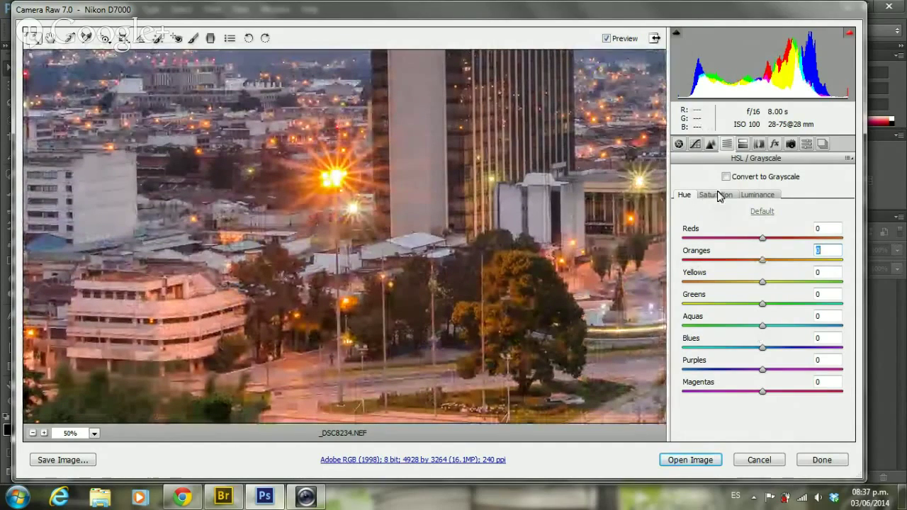
# Test maximum Oranges saturation and brighter Oranges luminance, then return to Hue and fit the photo
pyautogui.click(714, 194)
pyautogui.moveTo(762, 259); pyautogui.dragTo(865, 260)
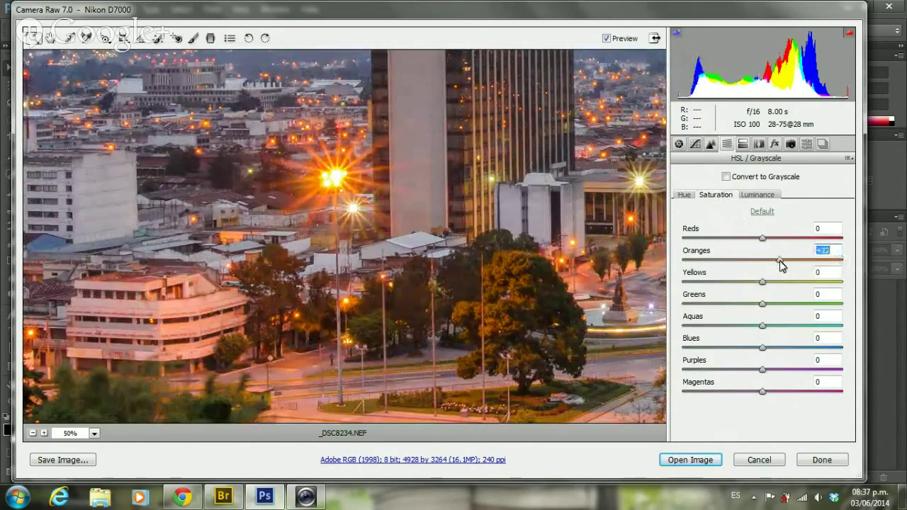
pyautogui.click(758, 195)
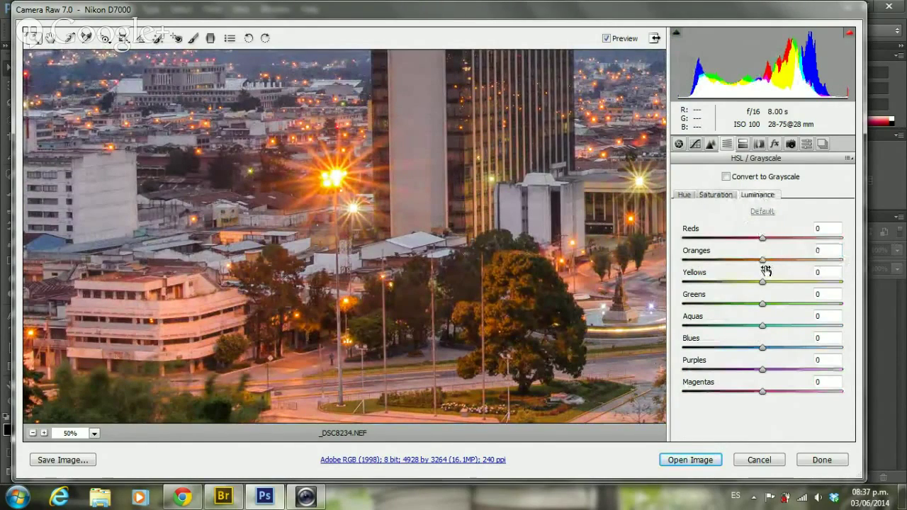
pyautogui.moveTo(762, 260)
pyautogui.mouseDown()
pyautogui.moveTo(839, 263)
pyautogui.moveTo(712, 262)
pyautogui.moveTo(765, 264)
pyautogui.mouseUp()
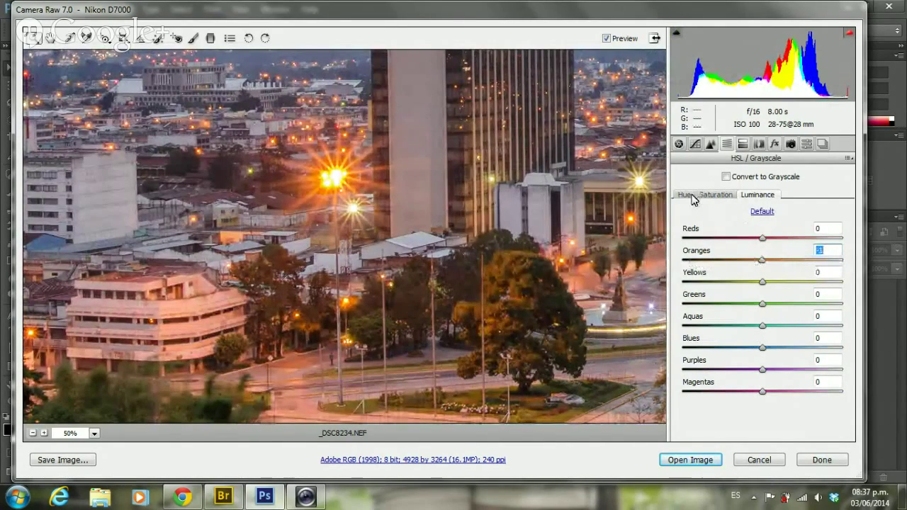
pyautogui.click(684, 194)
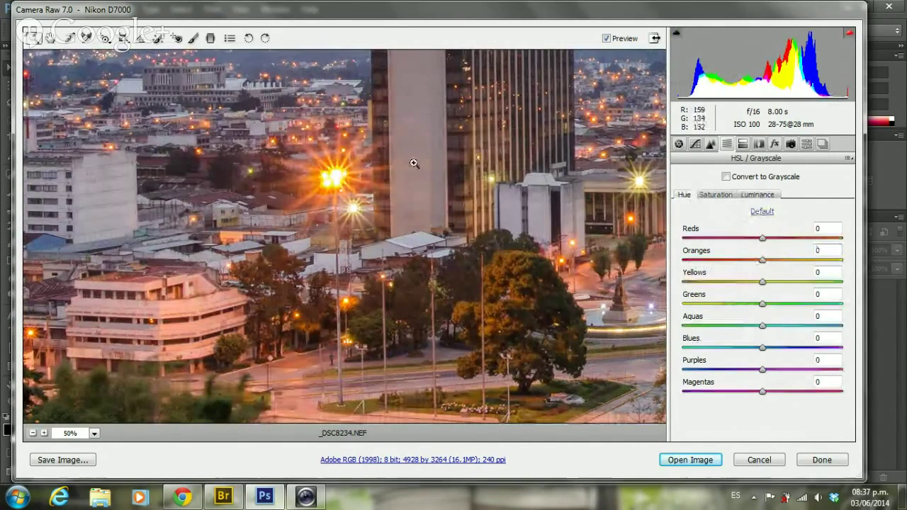
pyautogui.click(94, 433)
pyautogui.click(92, 418)
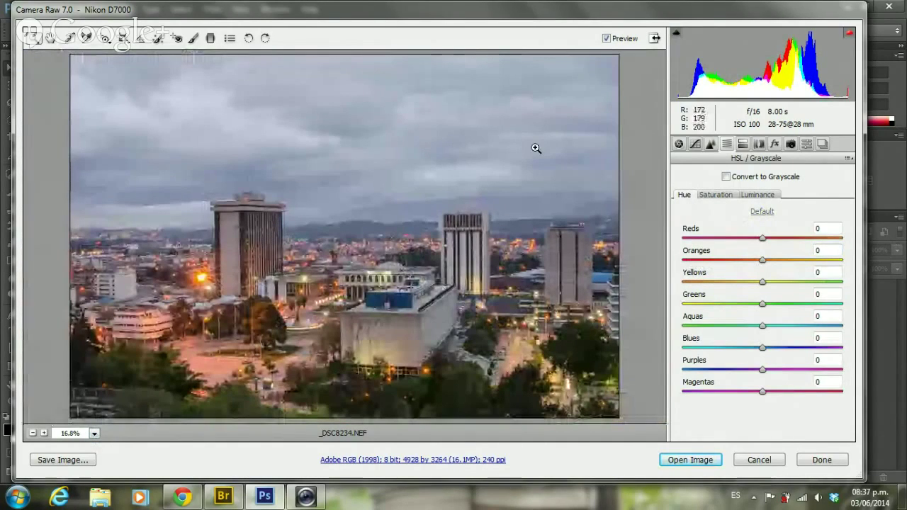
# Shift Oranges hue to +13, mute Oranges saturation to -16, and leave Yellows saturation near -3
pyautogui.moveTo(762, 260); pyautogui.dragTo(774, 262)
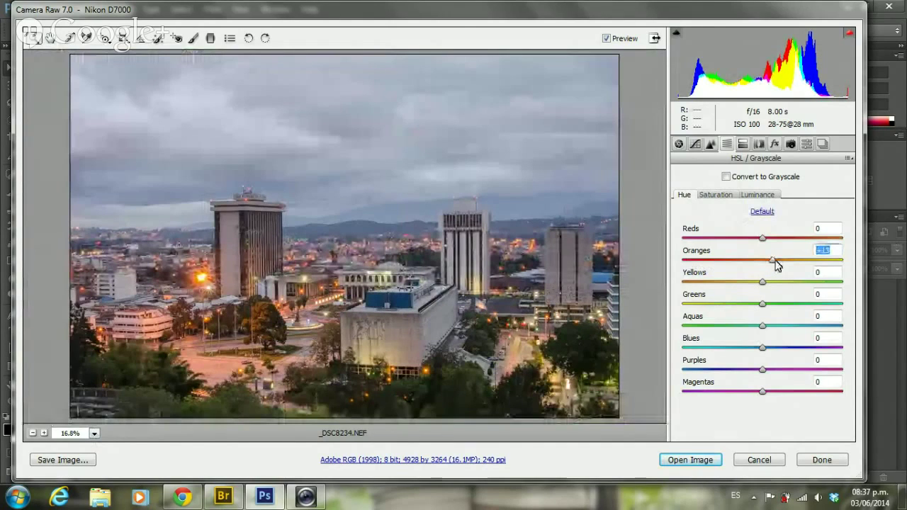
pyautogui.click(719, 194)
pyautogui.moveTo(762, 260); pyautogui.dragTo(745, 264)
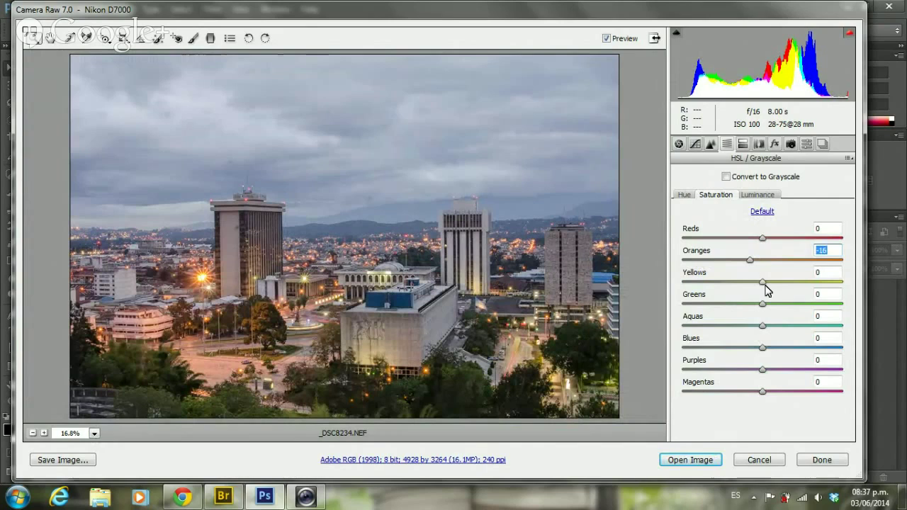
pyautogui.click(764, 280)
pyautogui.moveTo(768, 281)
pyautogui.mouseDown()
pyautogui.moveTo(796, 281)
pyautogui.moveTo(766, 282)
pyautogui.moveTo(783, 282)
pyautogui.mouseUp()
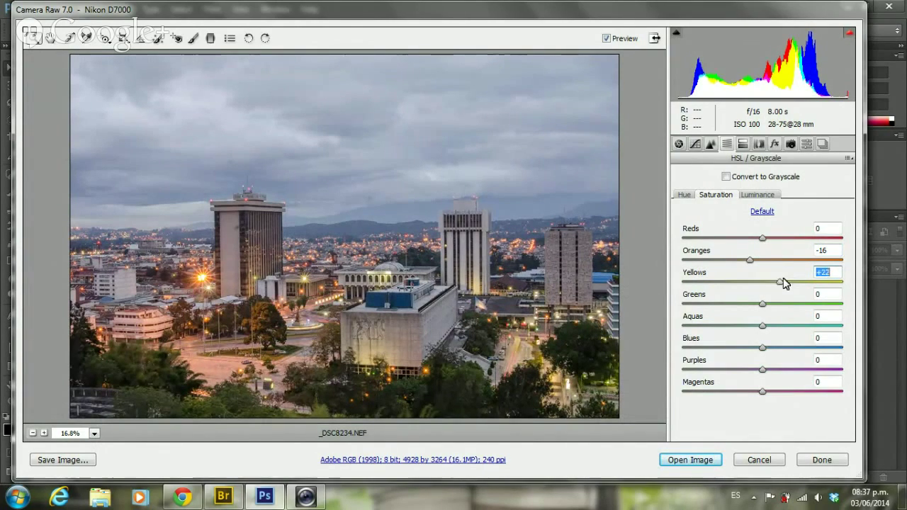
pyautogui.click(308, 279)
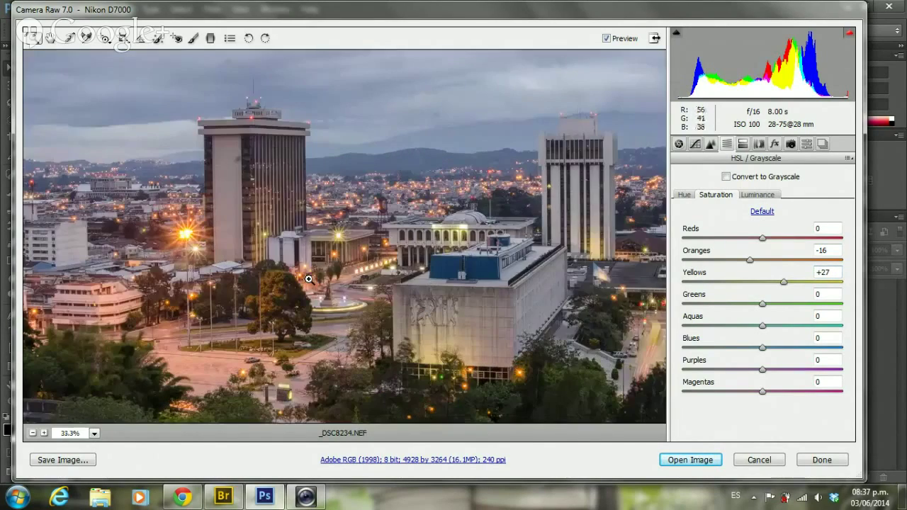
pyautogui.click(395, 165)
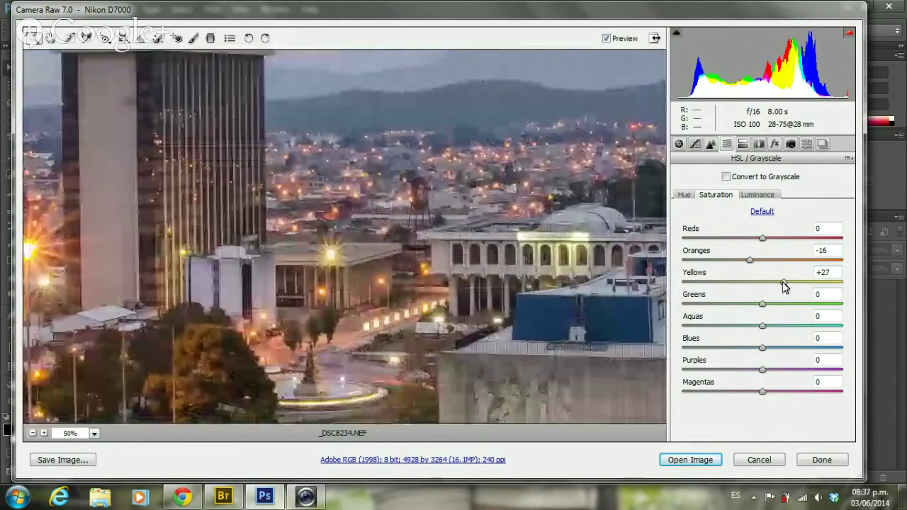
pyautogui.moveTo(784, 282)
pyautogui.mouseDown()
pyautogui.moveTo(813, 284)
pyautogui.moveTo(676, 289)
pyautogui.moveTo(762, 290)
pyautogui.mouseUp()
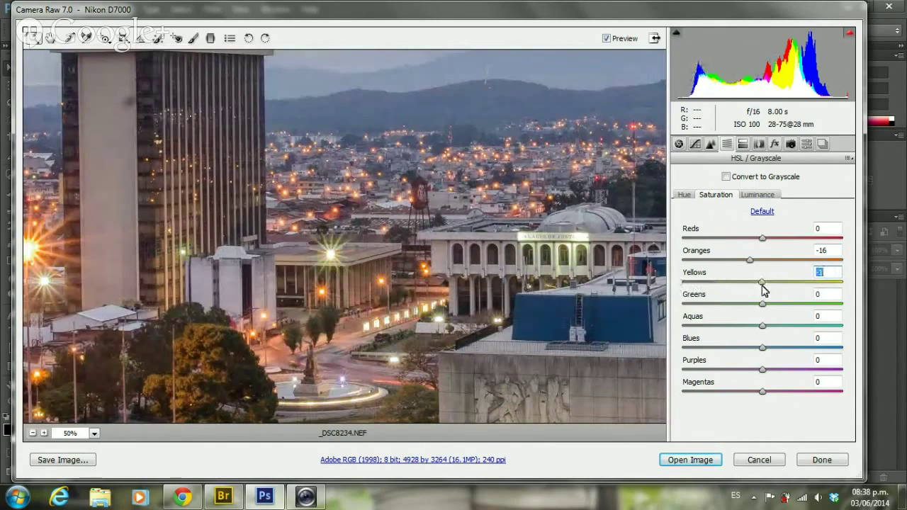
# Set Yellows hue to -1 and review the Saturation, Luminance and Hue settings
pyautogui.click(684, 195)
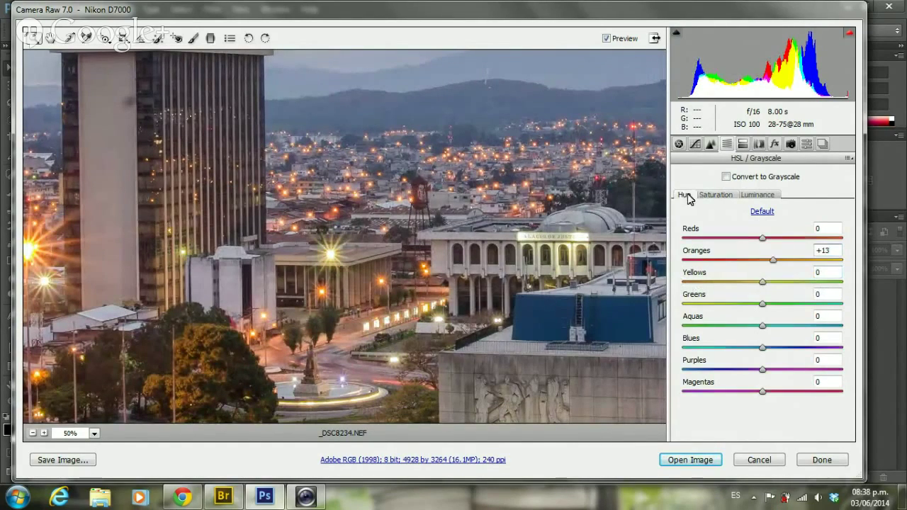
pyautogui.moveTo(773, 282)
pyautogui.mouseDown()
pyautogui.moveTo(812, 285)
pyautogui.moveTo(713, 286)
pyautogui.moveTo(768, 286)
pyautogui.mouseUp()
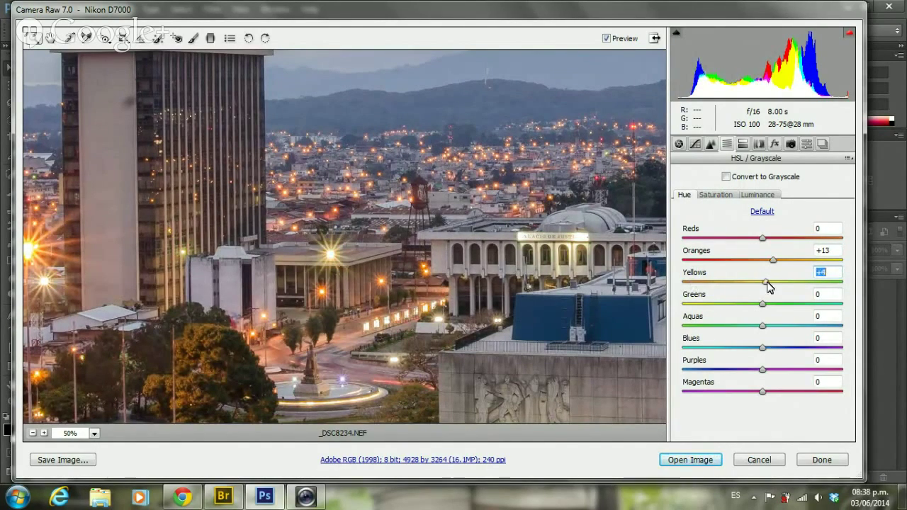
pyautogui.click(732, 197)
pyautogui.click(750, 193)
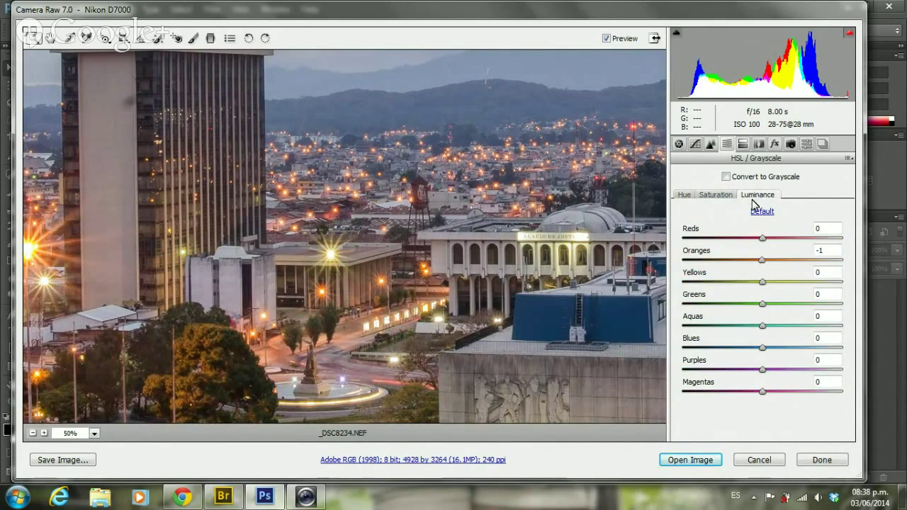
pyautogui.click(716, 194)
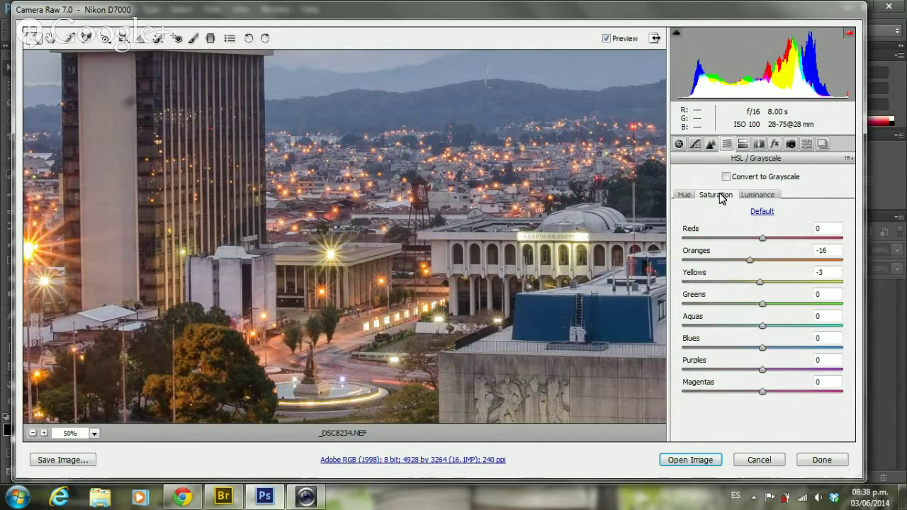
pyautogui.click(682, 194)
pyautogui.click(772, 261)
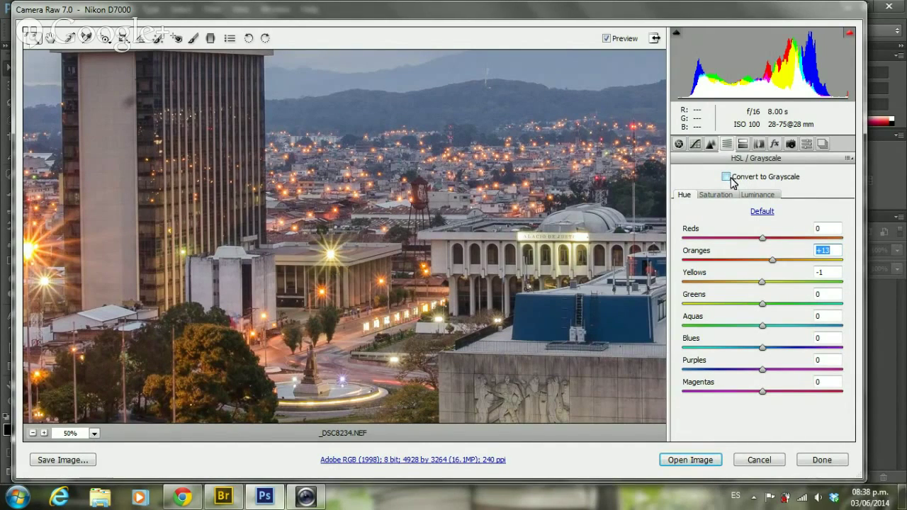
pyautogui.click(725, 177)
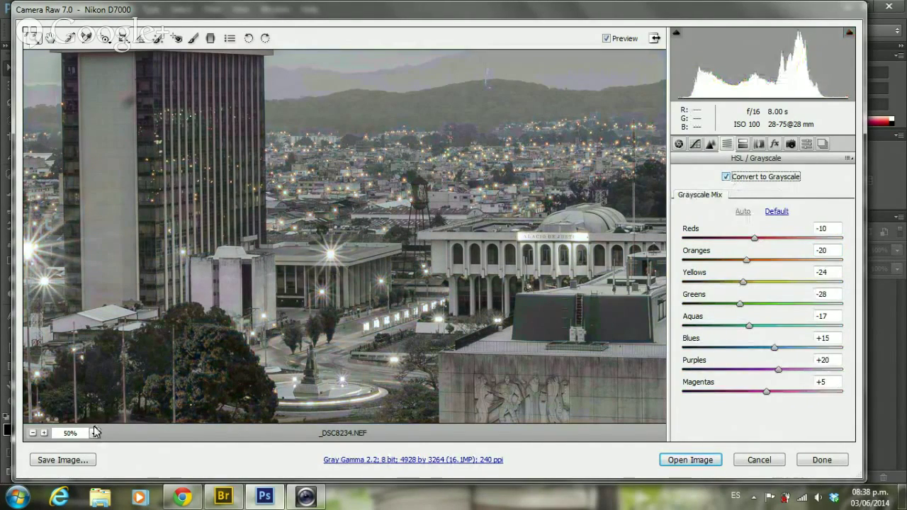
pyautogui.click(94, 433)
pyautogui.click(91, 416)
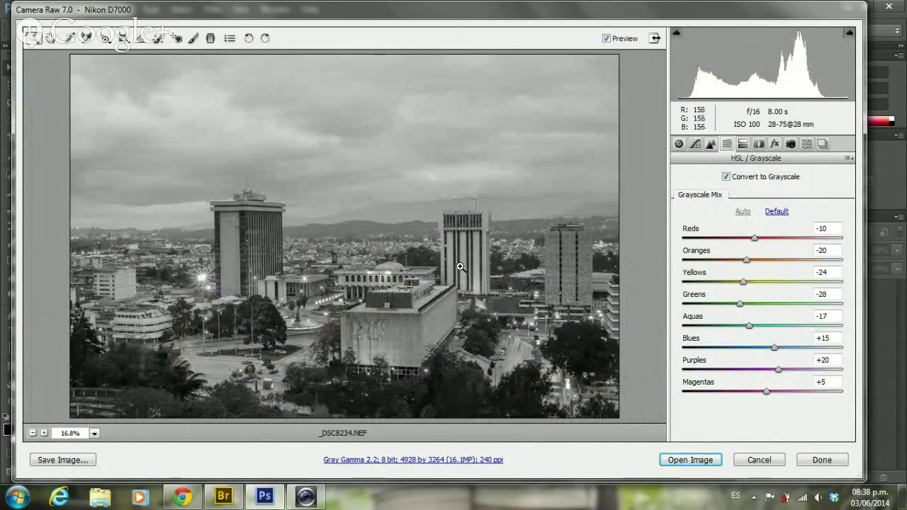
pyautogui.click(201, 284)
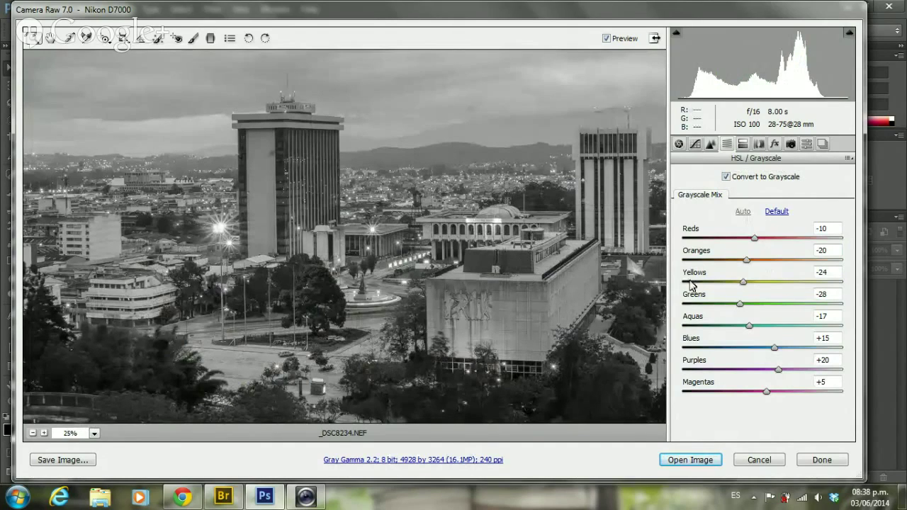
pyautogui.click(230, 225)
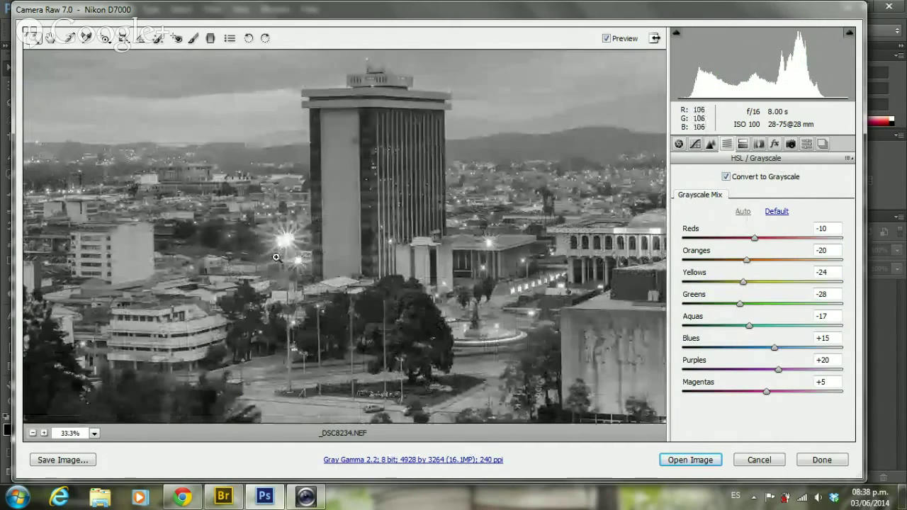
pyautogui.press('h')
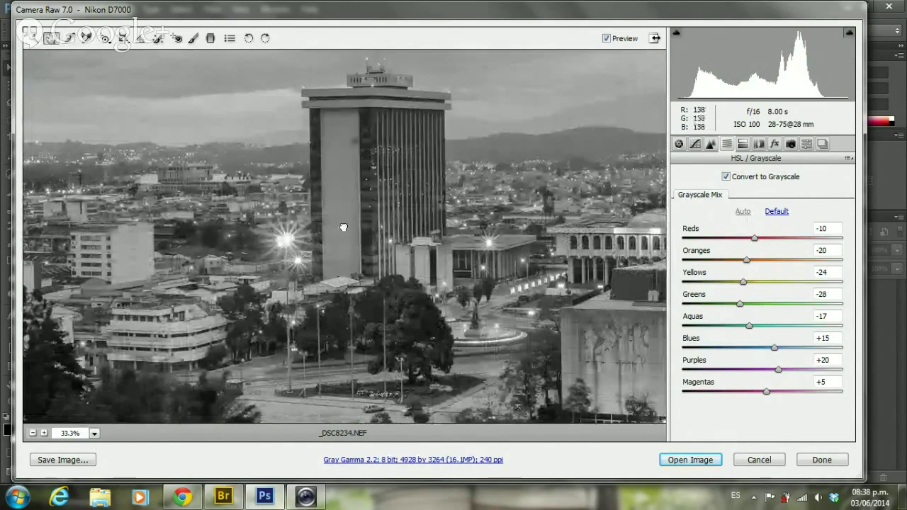
pyautogui.moveTo(313, 257)
pyautogui.mouseDown()
pyautogui.moveTo(212, 199)
pyautogui.moveTo(147, 188)
pyautogui.mouseUp()
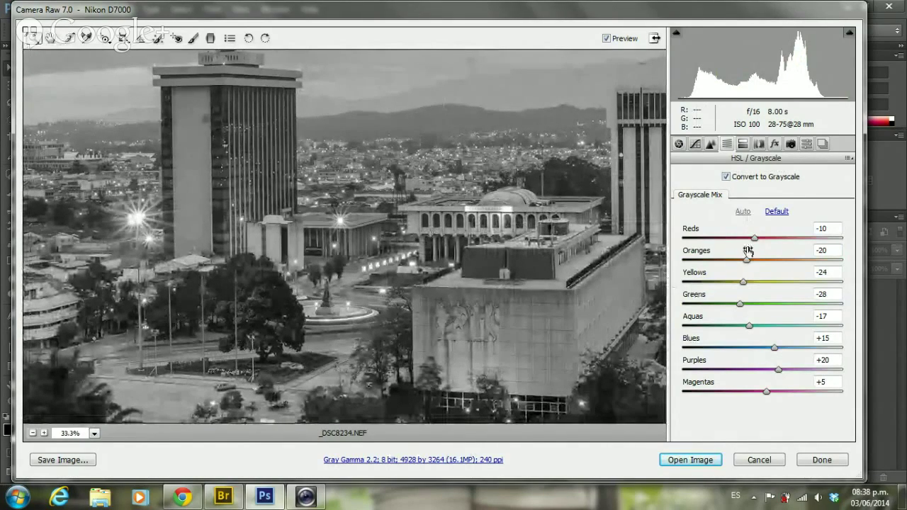
pyautogui.moveTo(744, 261); pyautogui.dragTo(855, 262)
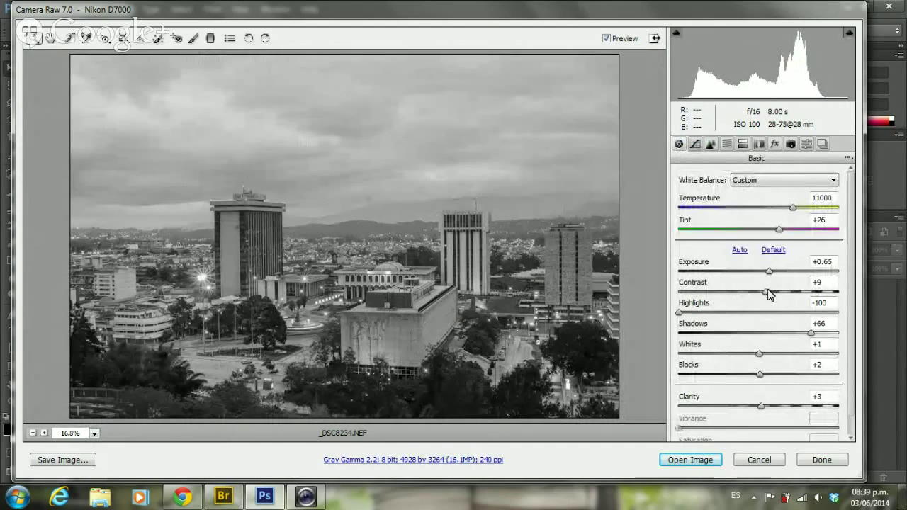
pyautogui.click(727, 145)
pyautogui.click(726, 177)
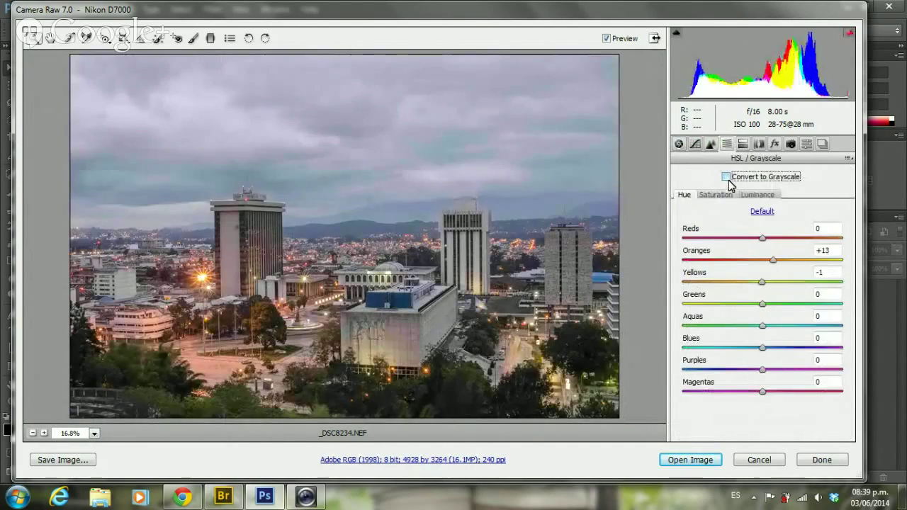
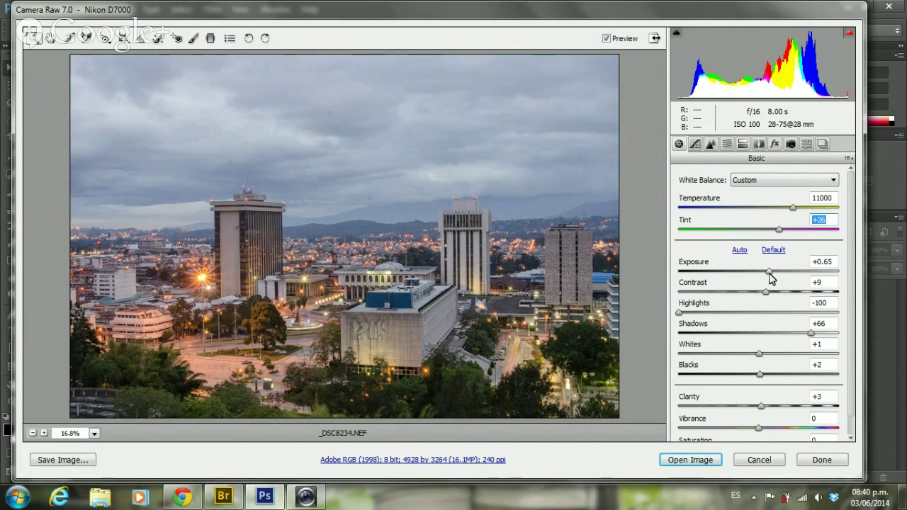
# Raise Exposure to +1.35 in the Basic panel, then settle it at +0.90
pyautogui.moveTo(769, 272); pyautogui.dragTo(801, 272)
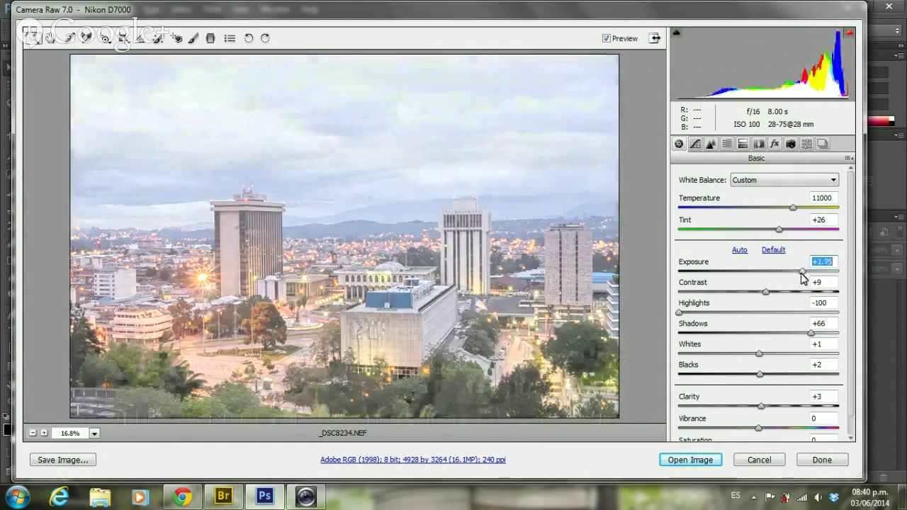
pyautogui.moveTo(801, 272); pyautogui.dragTo(774, 274)
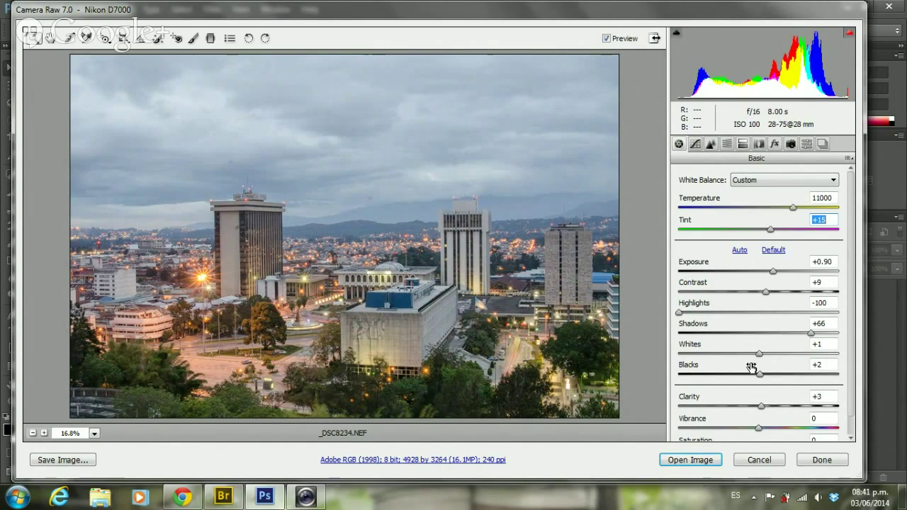
pyautogui.scroll(-1, 750, 366)
pyautogui.scroll(1, 745, 292)
# Set Detail sharpening Amount to 100, trying Luminance noise reduction before returning it to 0
pyautogui.click(710, 144)
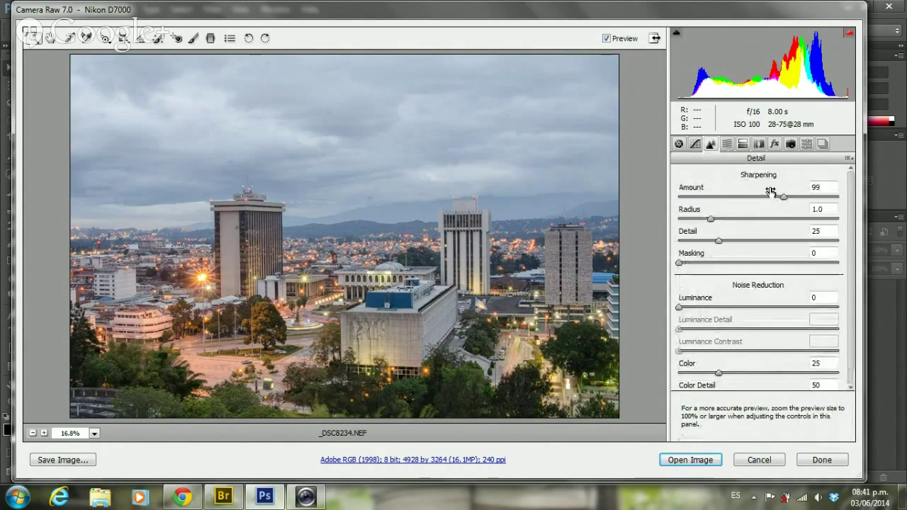
pyautogui.moveTo(783, 200); pyautogui.dragTo(785, 200)
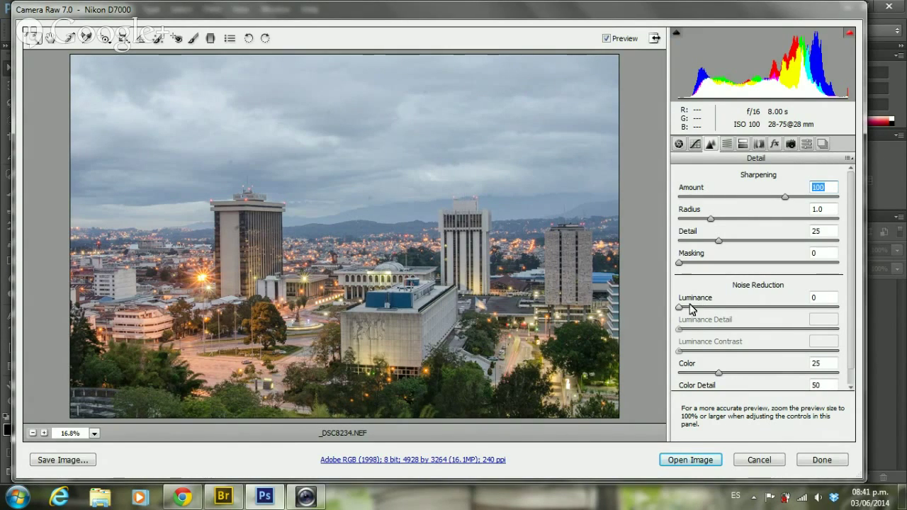
pyautogui.moveTo(680, 307); pyautogui.dragTo(725, 311)
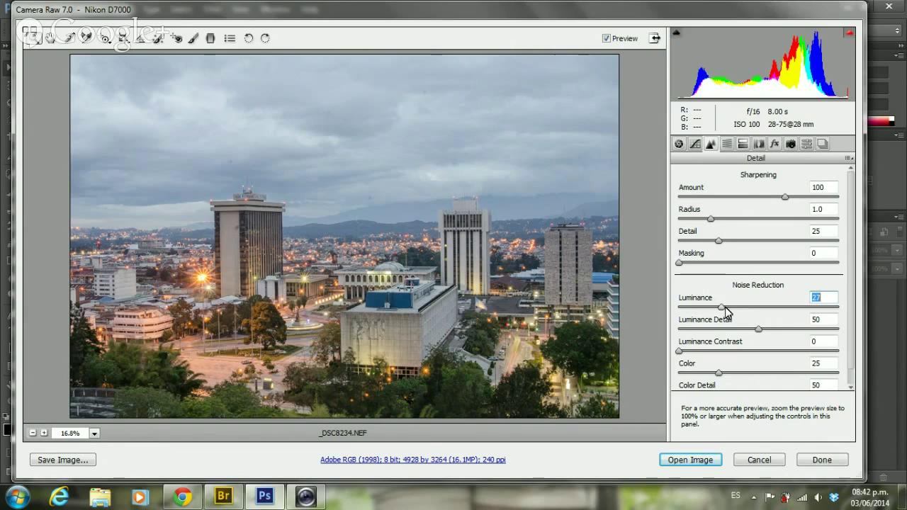
pyautogui.moveTo(763, 312); pyautogui.dragTo(811, 312)
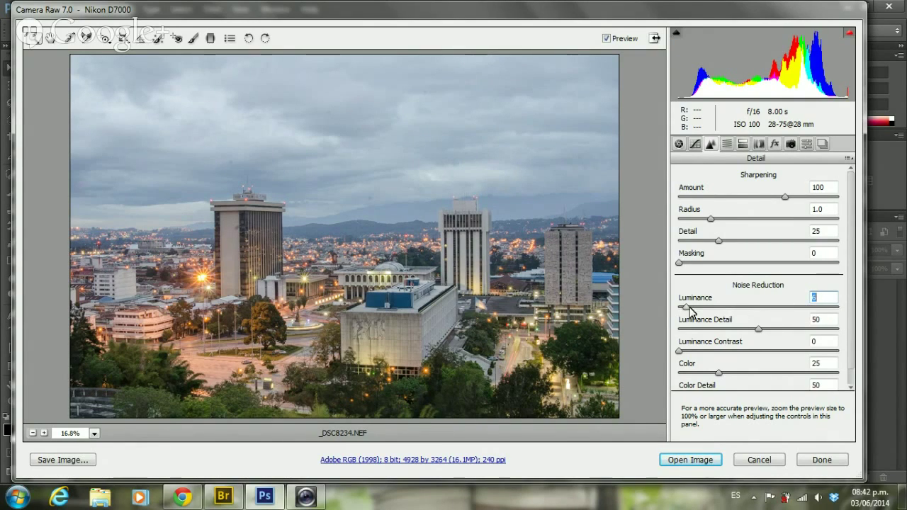
pyautogui.moveTo(691, 312); pyautogui.dragTo(678, 312)
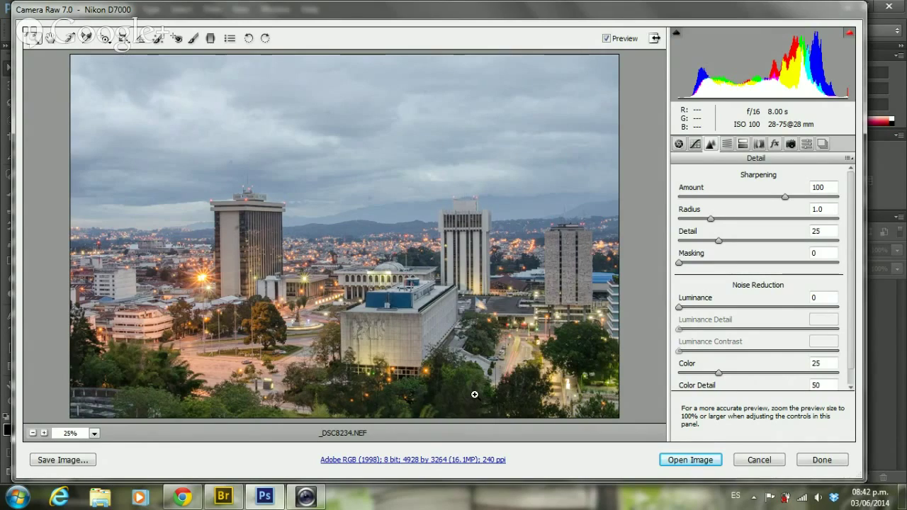
# Zoom in to 200% on the dark trees to inspect noise
pyautogui.click(475, 394)
pyautogui.click(401, 379)
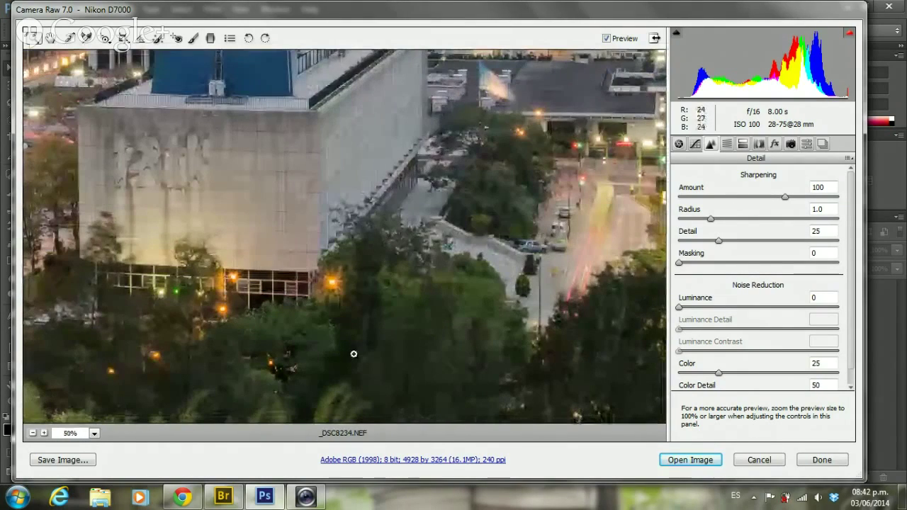
pyautogui.click(354, 354)
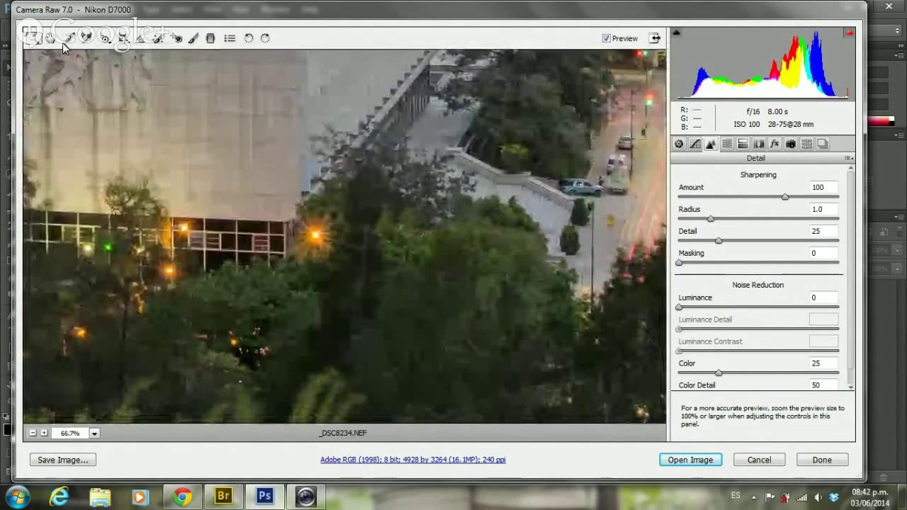
pyautogui.press('h')
pyautogui.moveTo(344, 293); pyautogui.dragTo(357, 294)
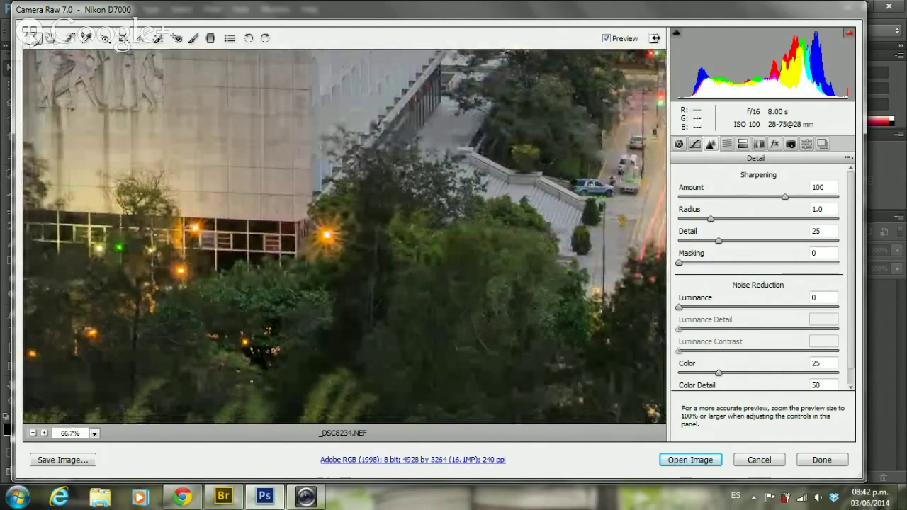
pyautogui.click(678, 307)
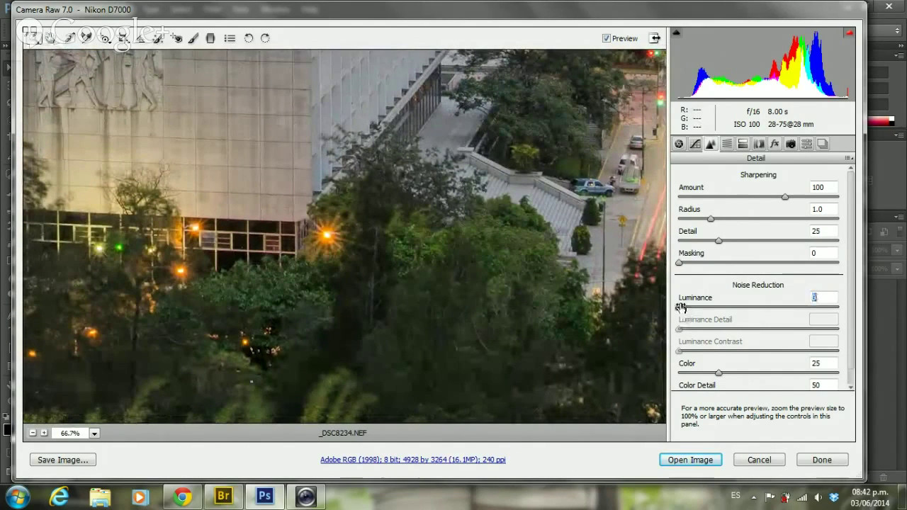
pyautogui.click(375, 335)
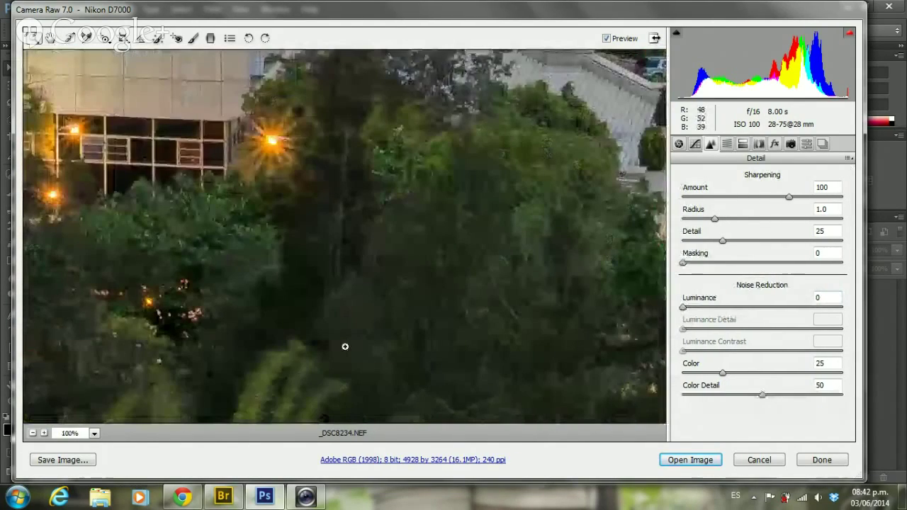
pyautogui.click(345, 303)
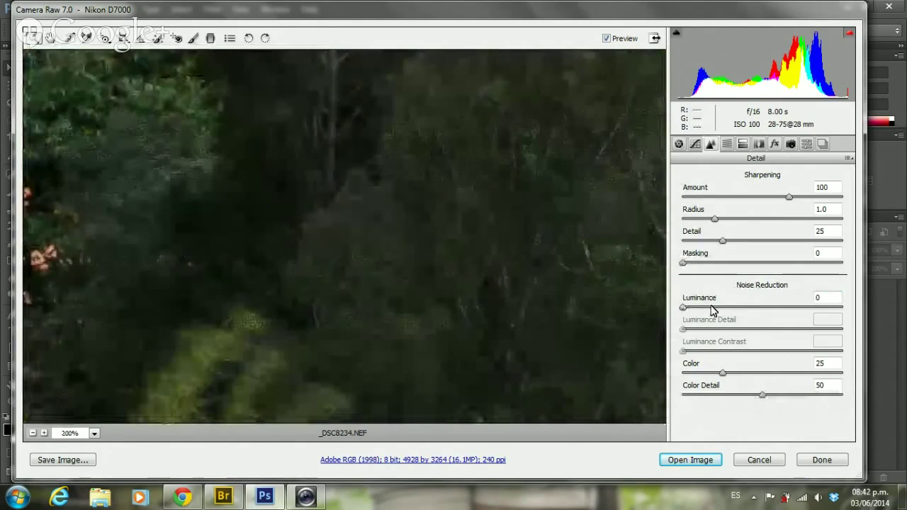
# Set Luminance noise reduction to about 9 and fit the photo in view
pyautogui.moveTo(712, 307); pyautogui.dragTo(676, 309)
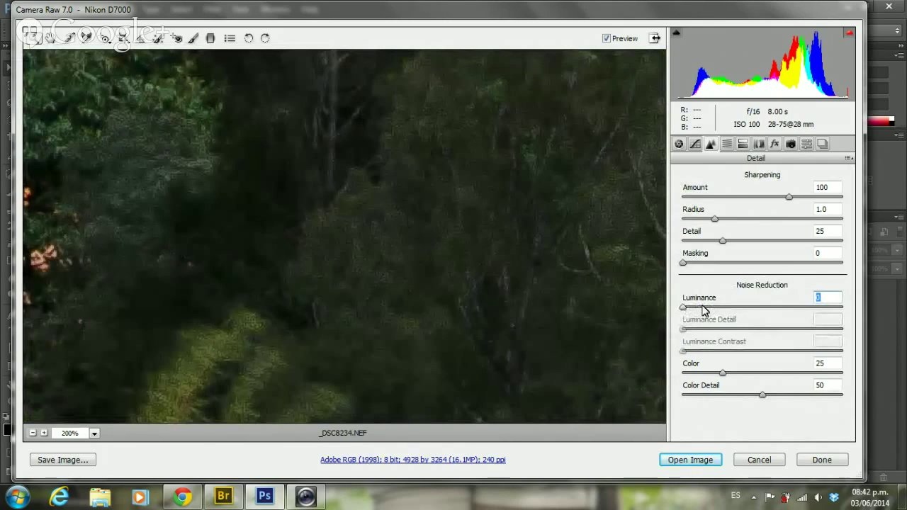
pyautogui.click(704, 307)
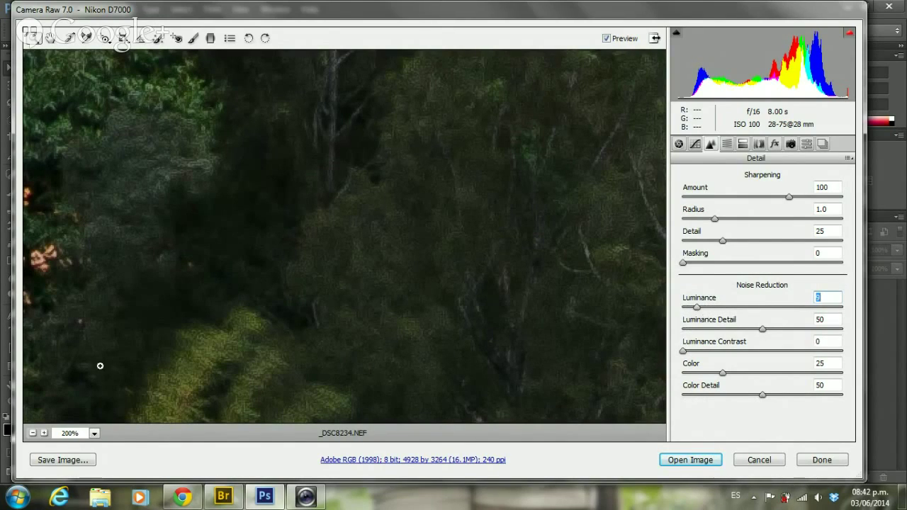
pyautogui.click(94, 433)
pyautogui.click(91, 415)
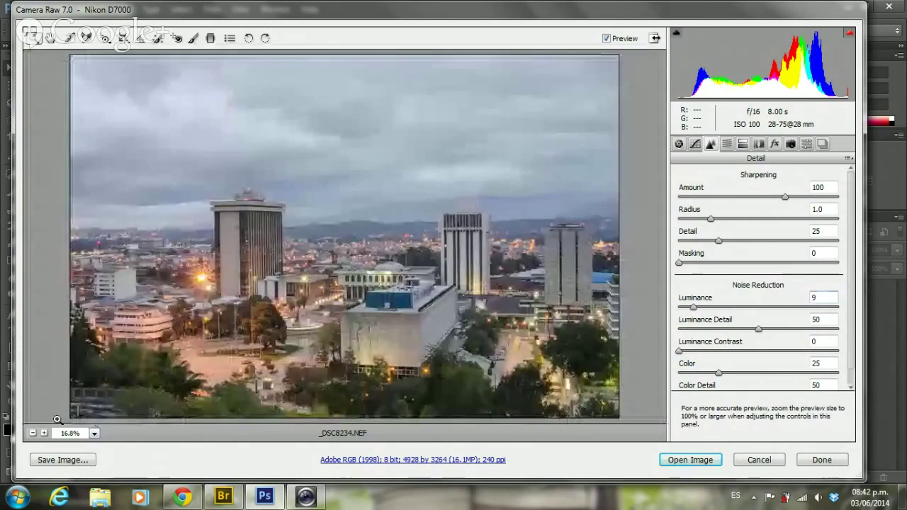
pyautogui.click(693, 308)
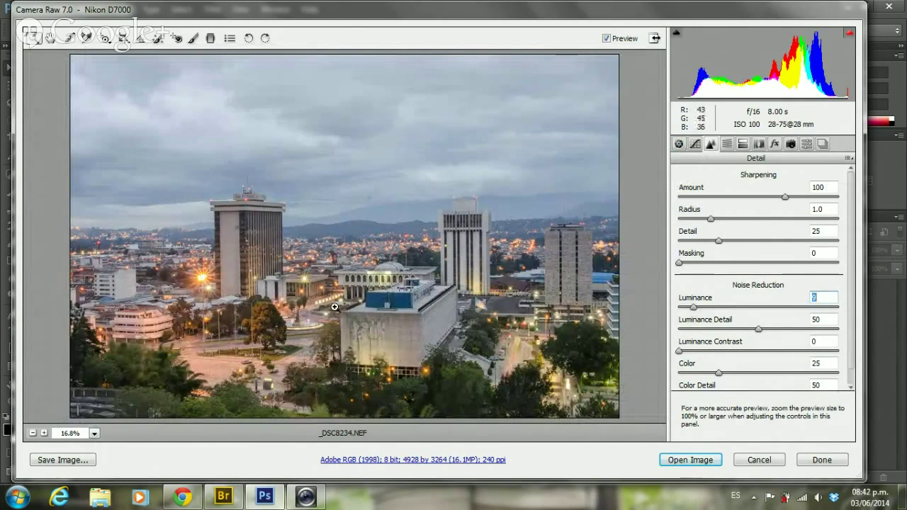
# Enable lens profile corrections in Lens Corrections, keeping the Default setup
pyautogui.click(725, 146)
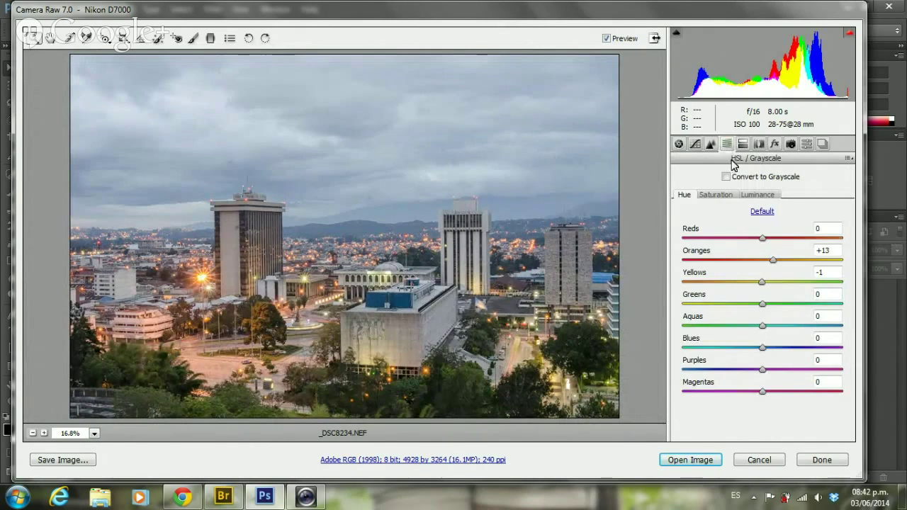
pyautogui.click(758, 143)
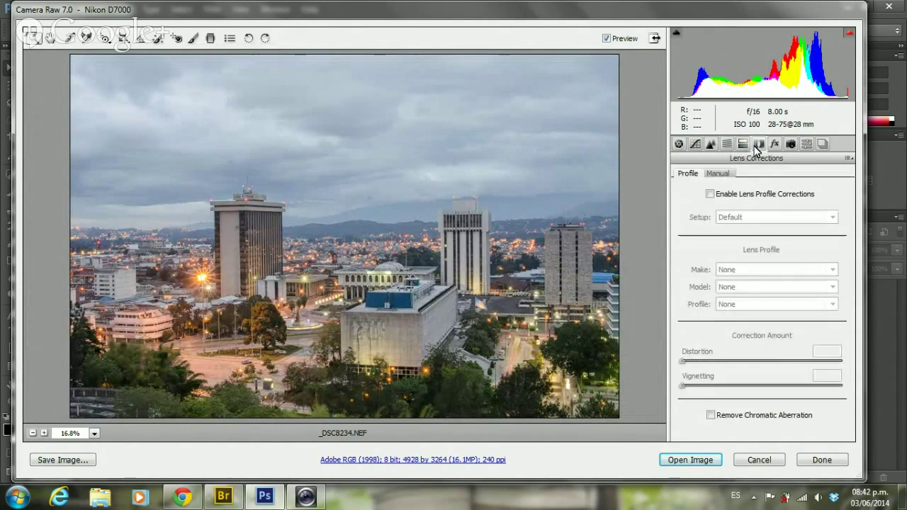
pyautogui.click(714, 195)
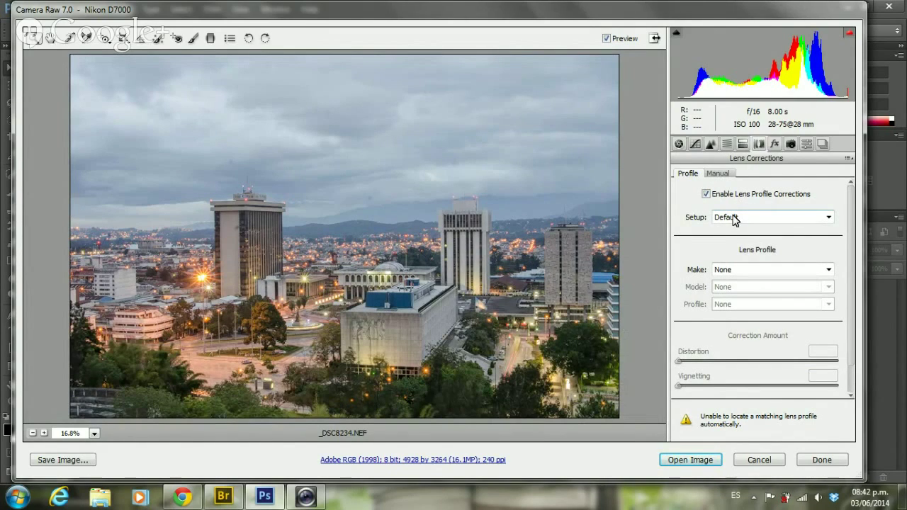
pyautogui.click(735, 220)
pyautogui.click(736, 225)
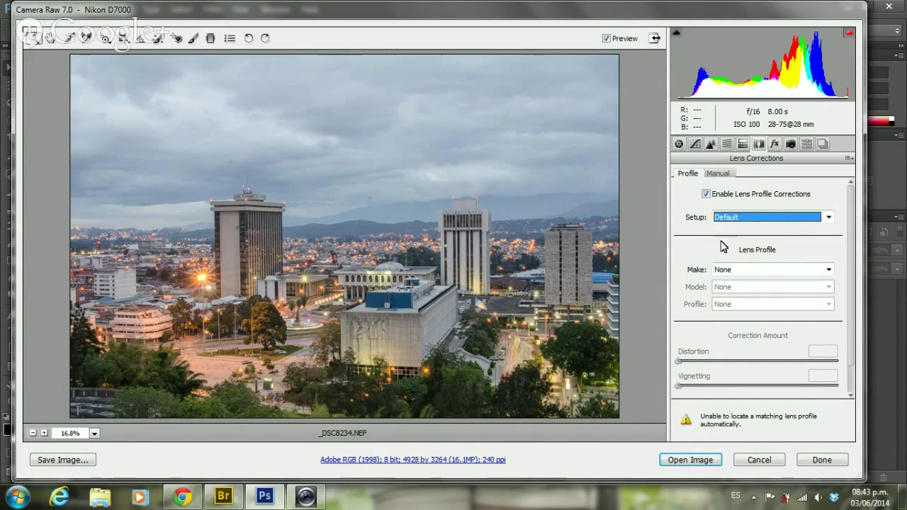
pyautogui.click(736, 217)
pyautogui.click(755, 216)
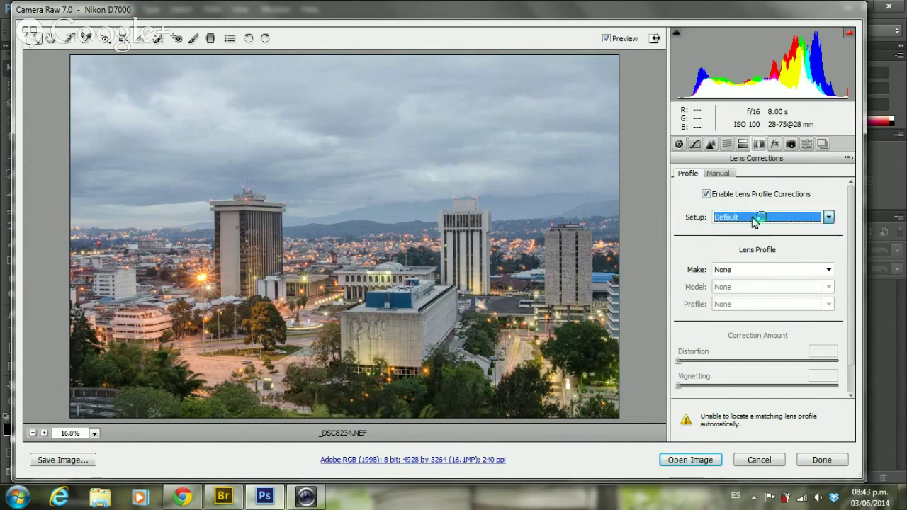
# Choose the Canon EF 24mm f/1.4L II USM profile, then switch profile corrections off
pyautogui.click(743, 267)
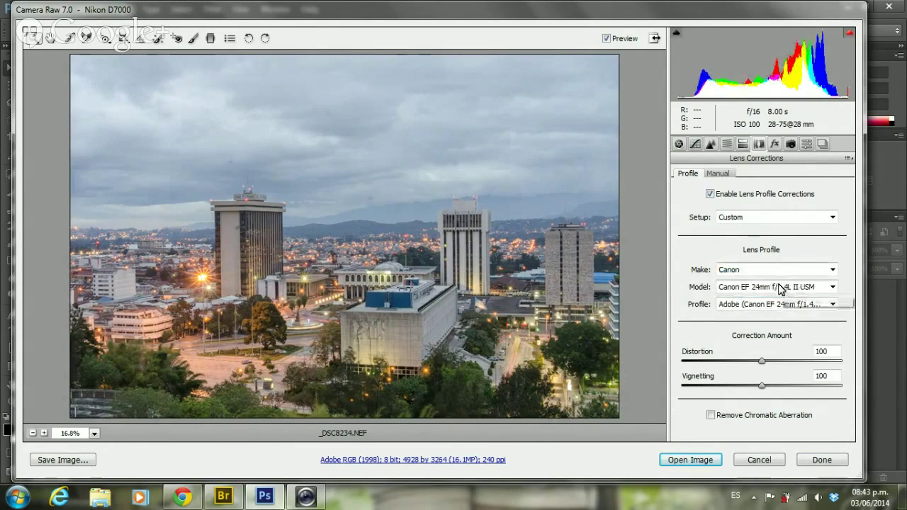
pyautogui.click(781, 287)
pyautogui.scroll(-5, 774, 293)
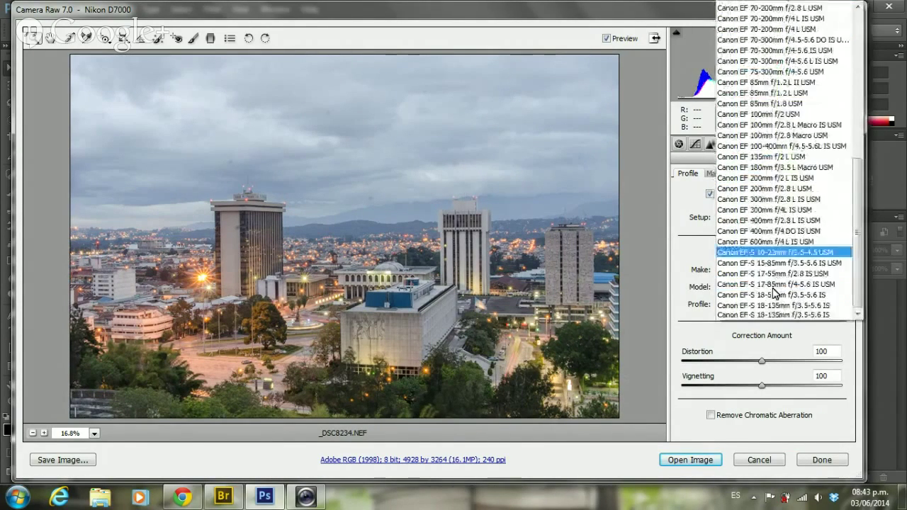
pyautogui.scroll(-3, 775, 293)
pyautogui.scroll(5, 774, 289)
pyautogui.scroll(3, 774, 276)
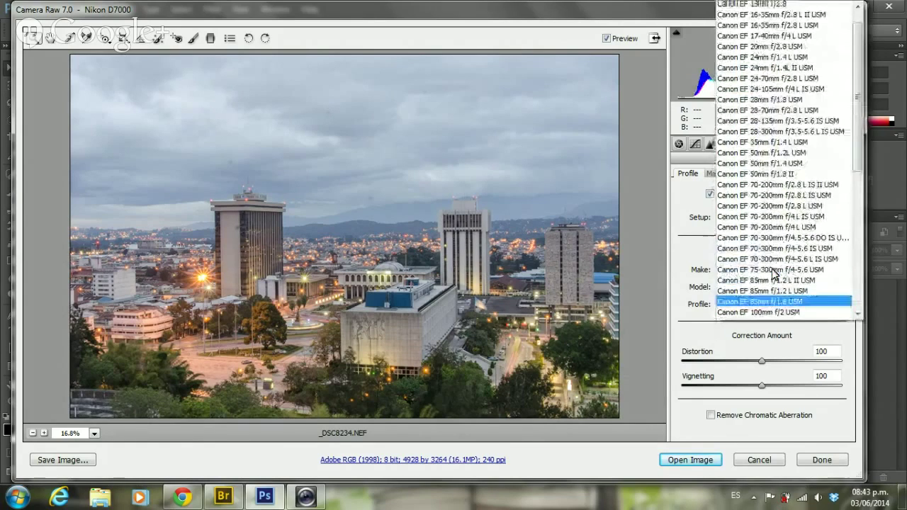
pyautogui.scroll(3, 774, 273)
pyautogui.click(772, 239)
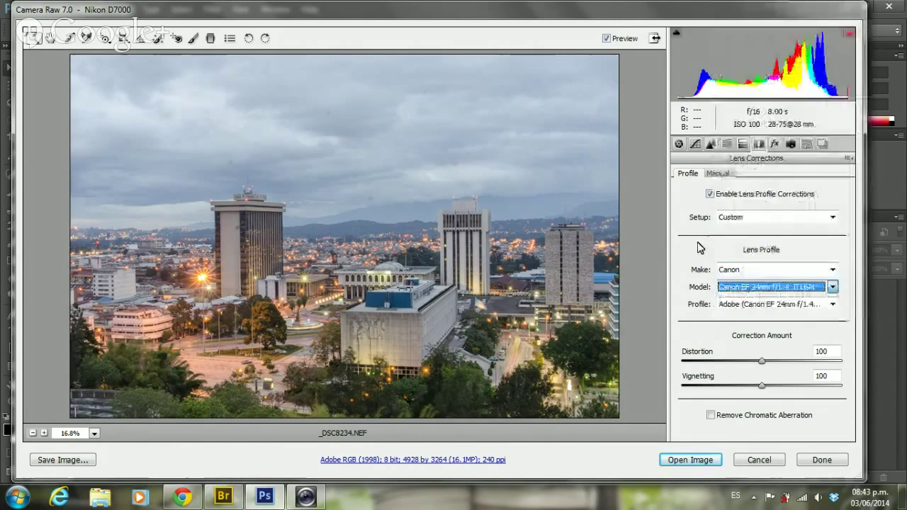
pyautogui.click(746, 271)
pyautogui.click(704, 250)
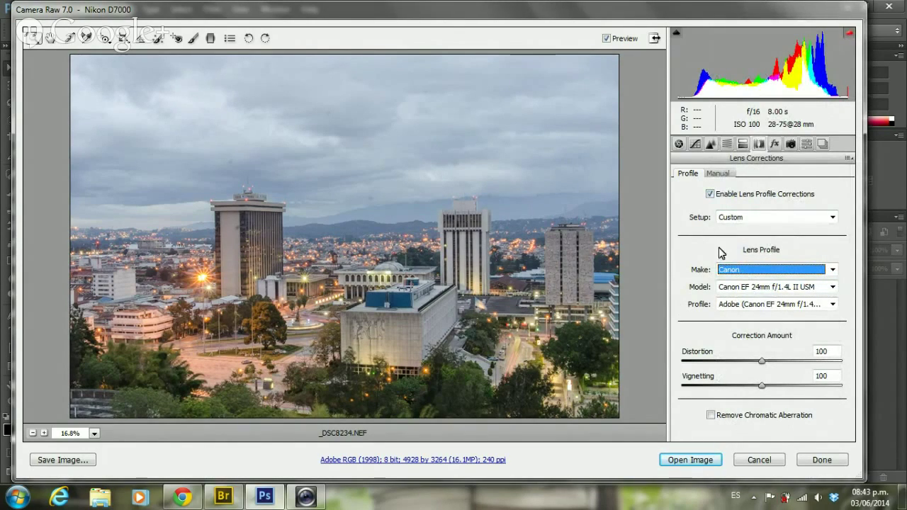
pyautogui.click(709, 194)
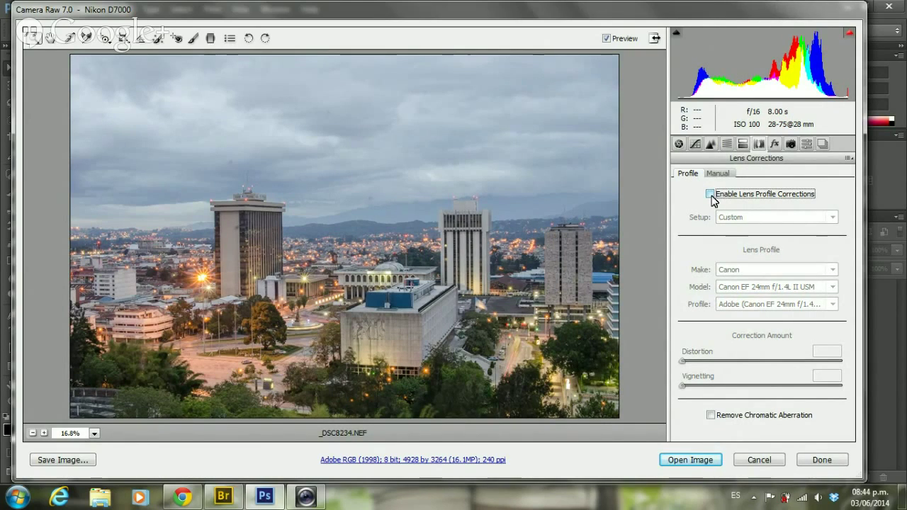
# Toggle lens profile corrections repeatedly to compare, ending with them enabled
pyautogui.click(711, 194)
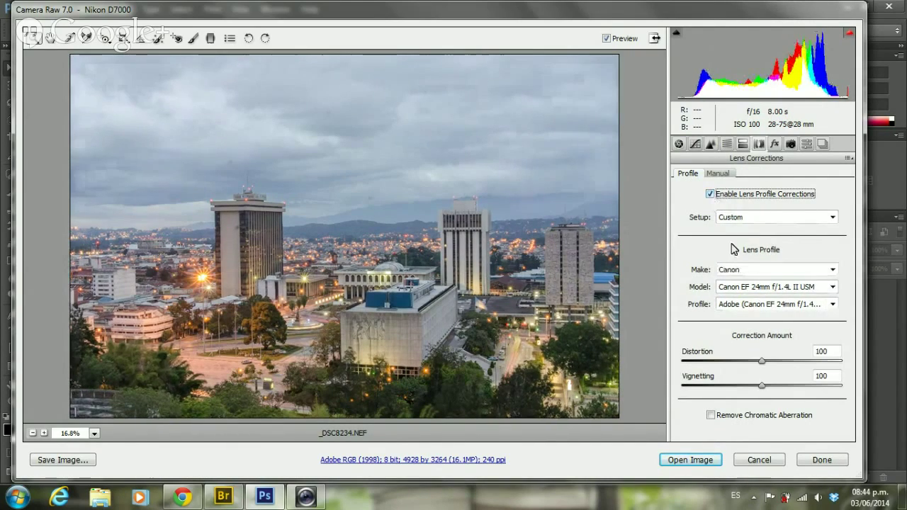
pyautogui.click(710, 194)
pyautogui.click(711, 194)
pyautogui.click(711, 194)
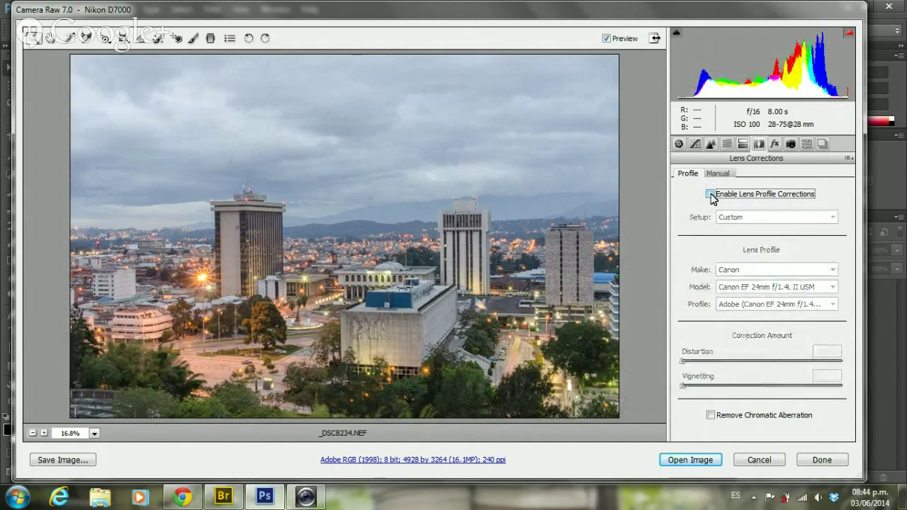
pyautogui.click(711, 194)
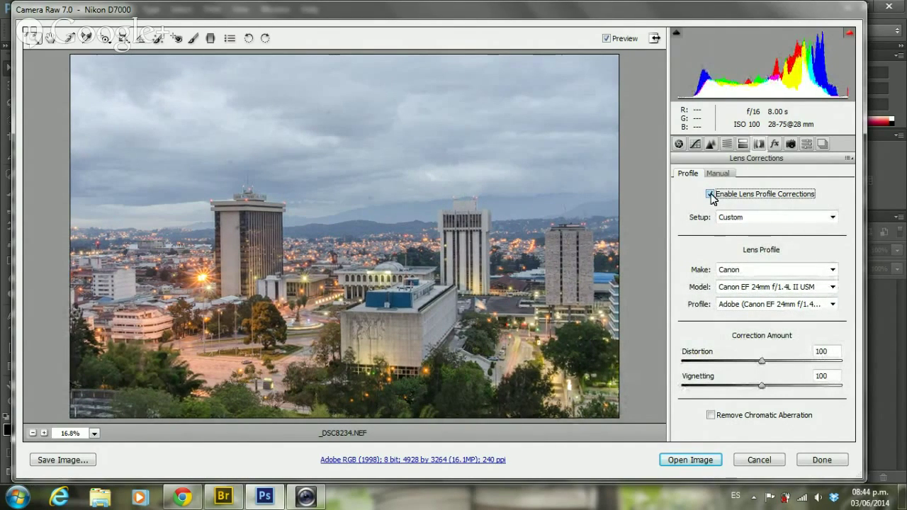
pyautogui.click(711, 194)
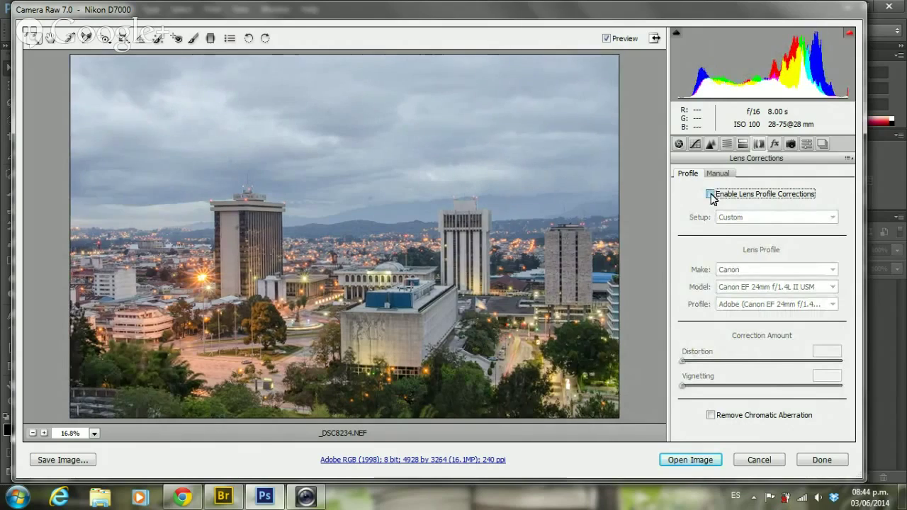
pyautogui.click(711, 194)
pyautogui.click(710, 194)
pyautogui.click(710, 195)
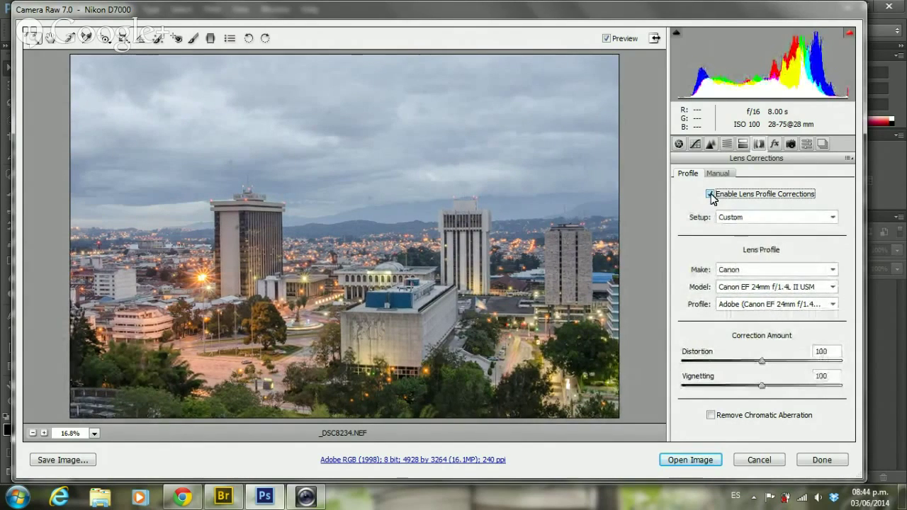
pyautogui.click(710, 194)
pyautogui.click(711, 194)
pyautogui.click(711, 195)
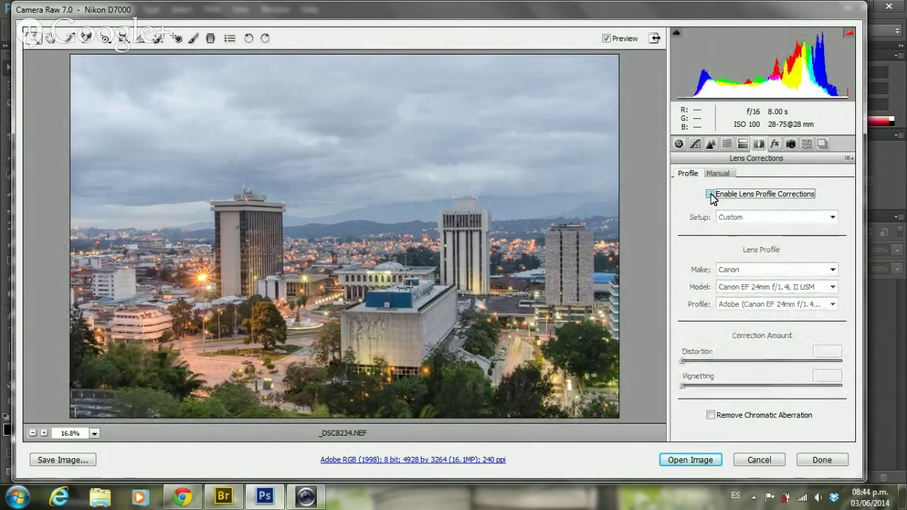
pyautogui.click(711, 194)
# Set lens Make to Tamron and compare corrected versus uncorrected, leaving corrections on
pyautogui.click(759, 270)
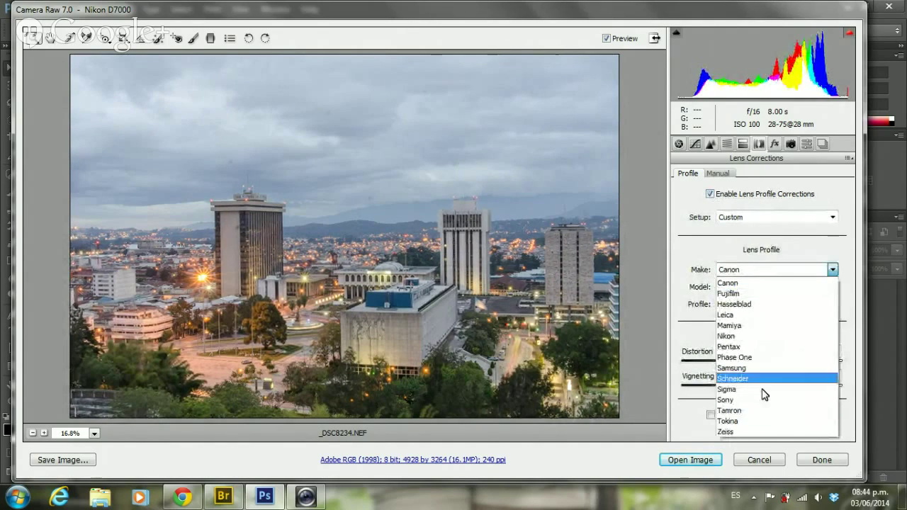
pyautogui.click(763, 410)
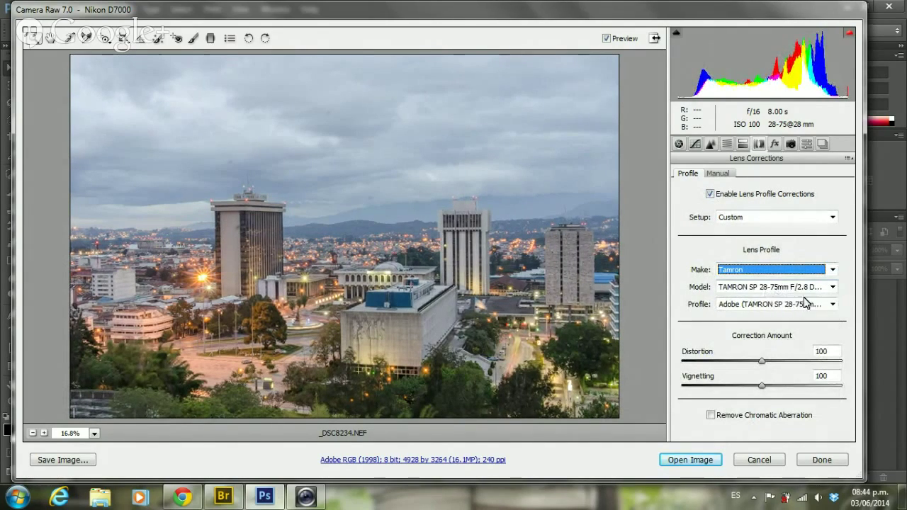
pyautogui.click(711, 194)
pyautogui.click(711, 195)
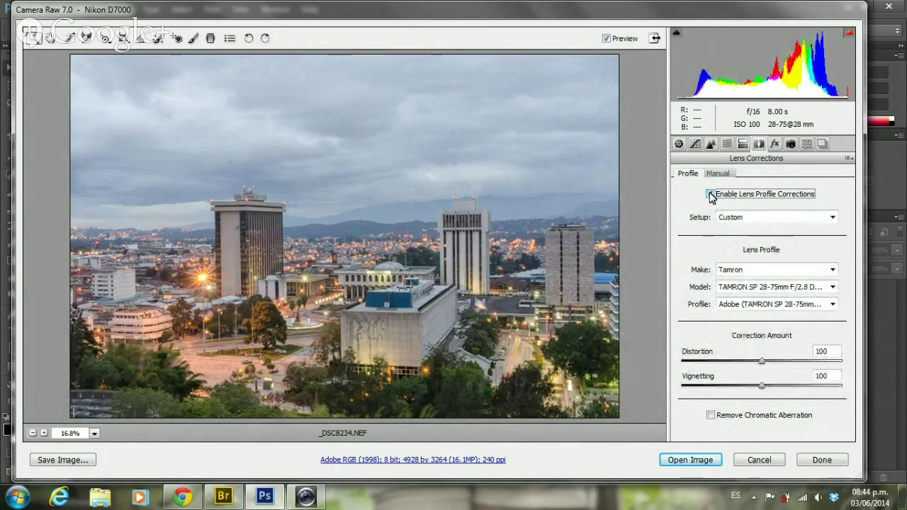
pyautogui.click(710, 194)
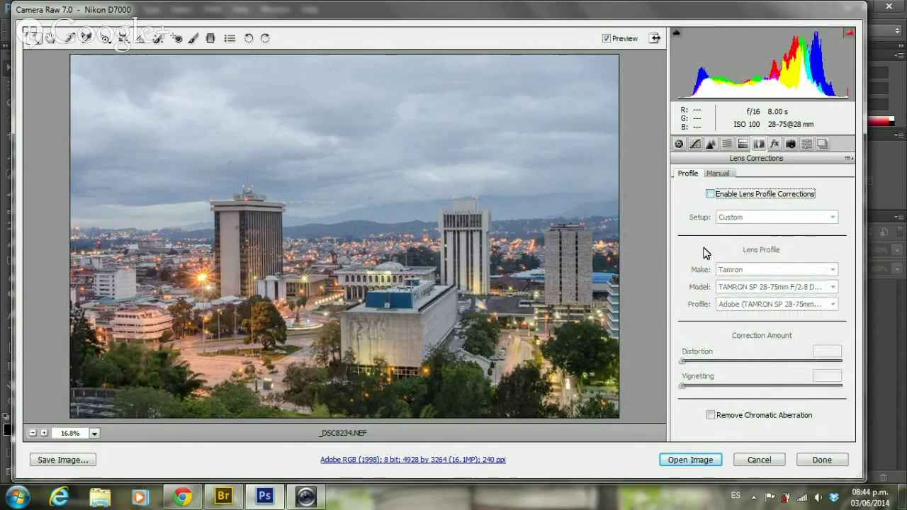
pyautogui.click(709, 193)
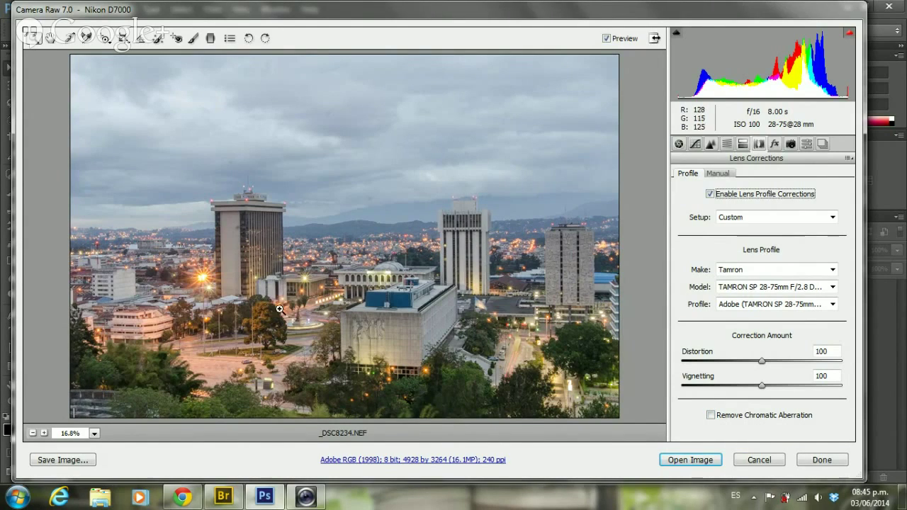
pyautogui.click(263, 285)
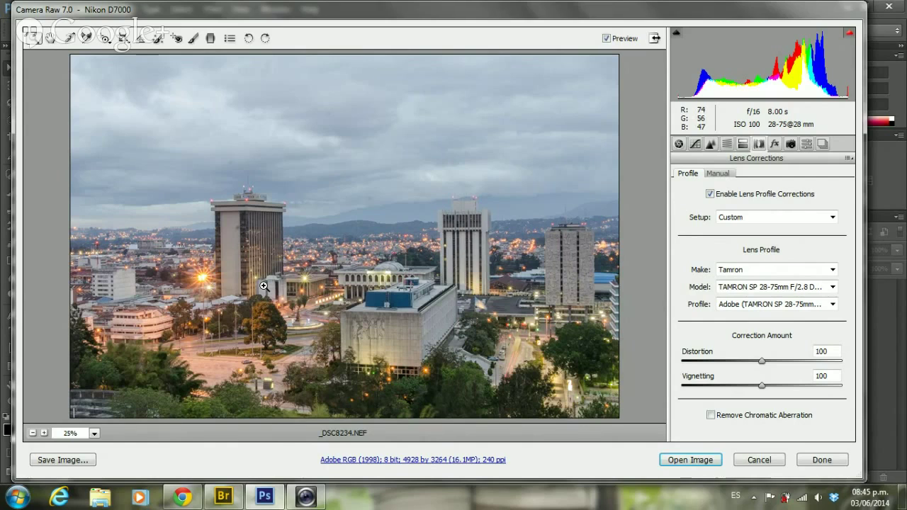
pyautogui.click(262, 286)
pyautogui.click(147, 271)
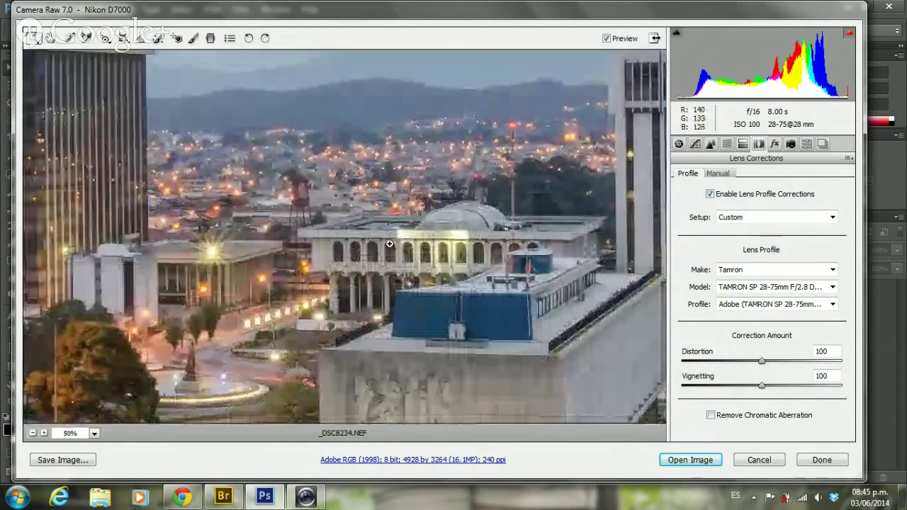
pyautogui.click(147, 271)
pyautogui.click(345, 237)
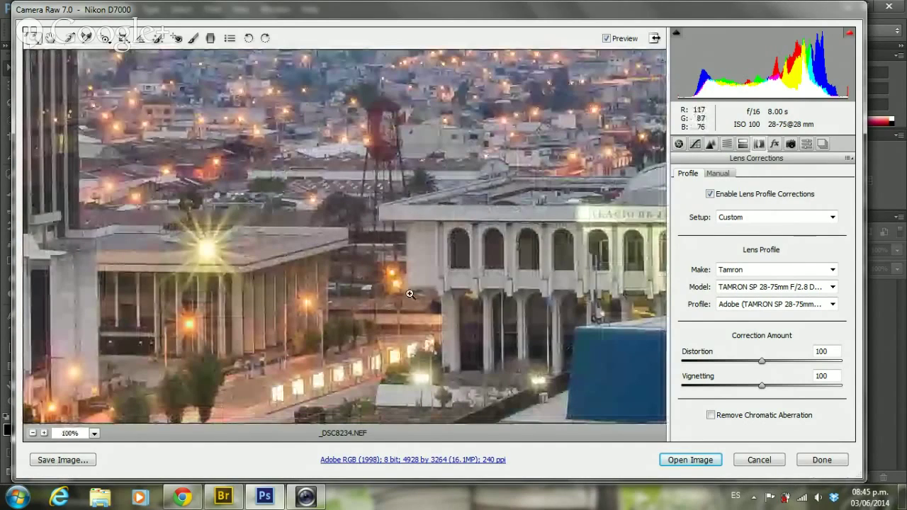
pyautogui.click(50, 38)
pyautogui.moveTo(559, 215); pyautogui.dragTo(340, 213)
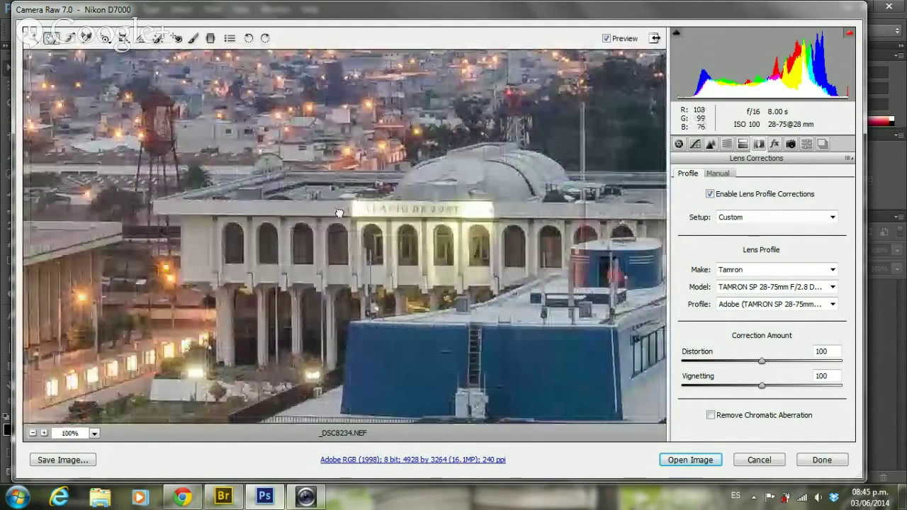
pyautogui.moveTo(659, 268)
pyautogui.mouseDown()
pyautogui.moveTo(330, 197)
pyautogui.moveTo(158, 283)
pyautogui.mouseUp()
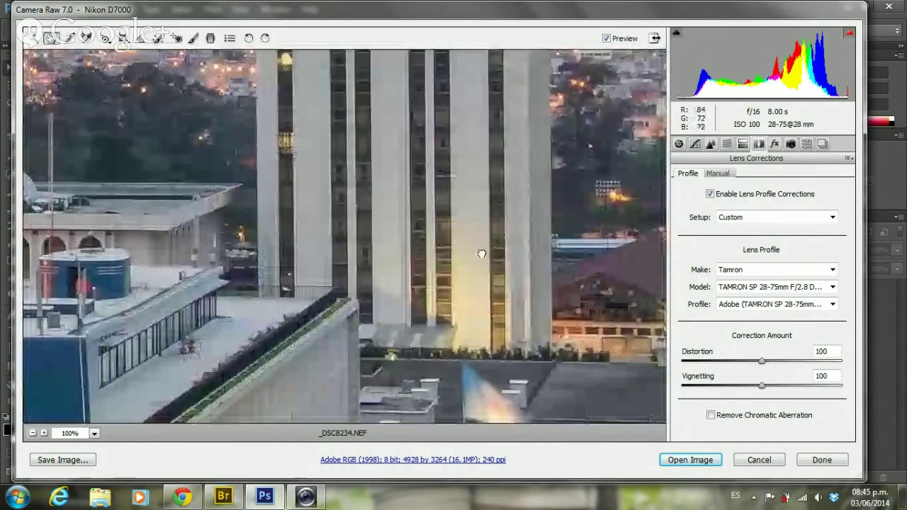
pyautogui.moveTo(481, 254); pyautogui.dragTo(352, 304)
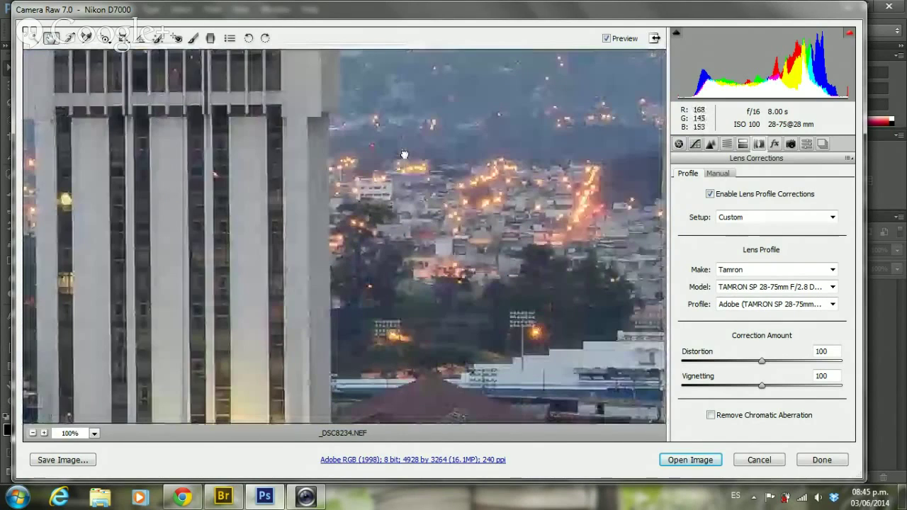
pyautogui.moveTo(497, 273); pyautogui.dragTo(328, 107)
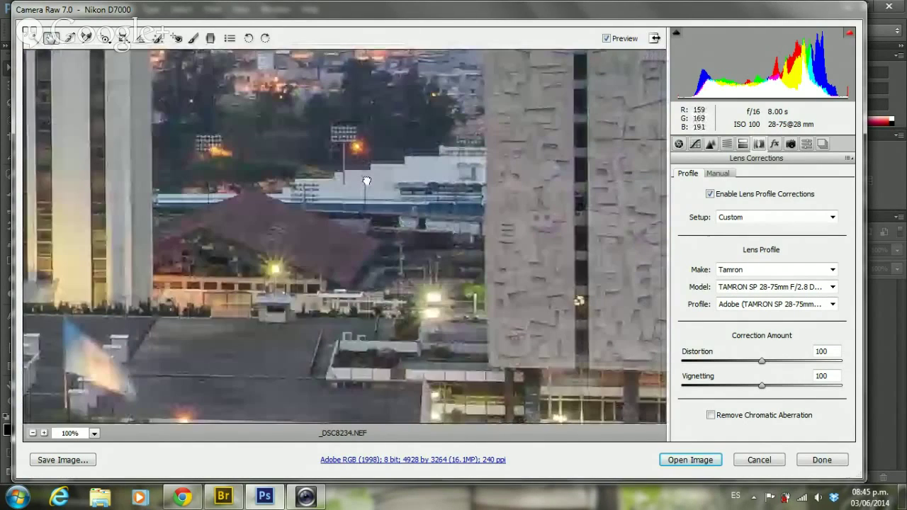
pyautogui.moveTo(466, 257)
pyautogui.mouseDown()
pyautogui.moveTo(407, 206)
pyautogui.moveTo(347, 89)
pyautogui.mouseUp()
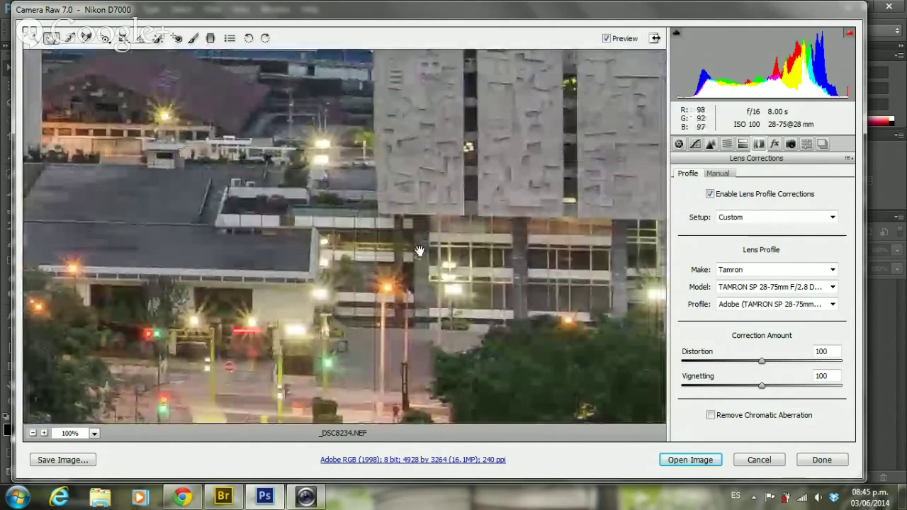
pyautogui.moveTo(419, 251); pyautogui.dragTo(414, 176)
pyautogui.click(94, 433)
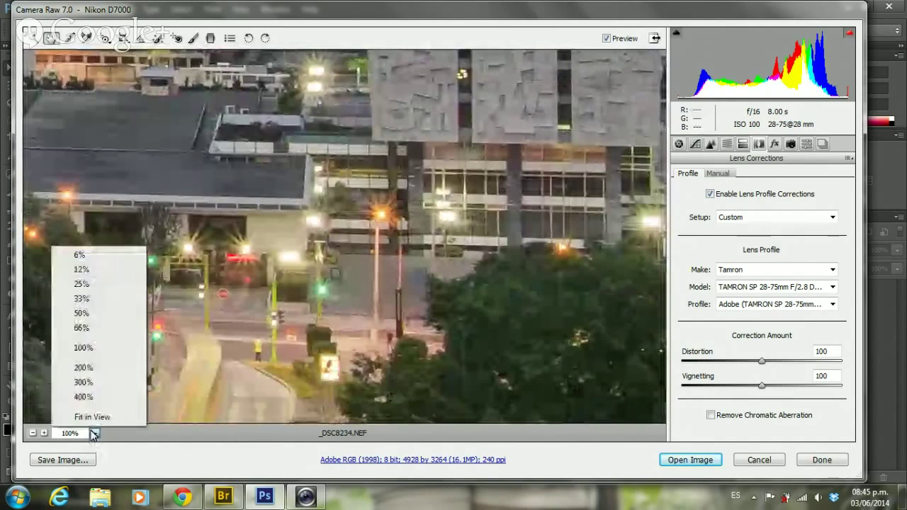
pyautogui.click(97, 417)
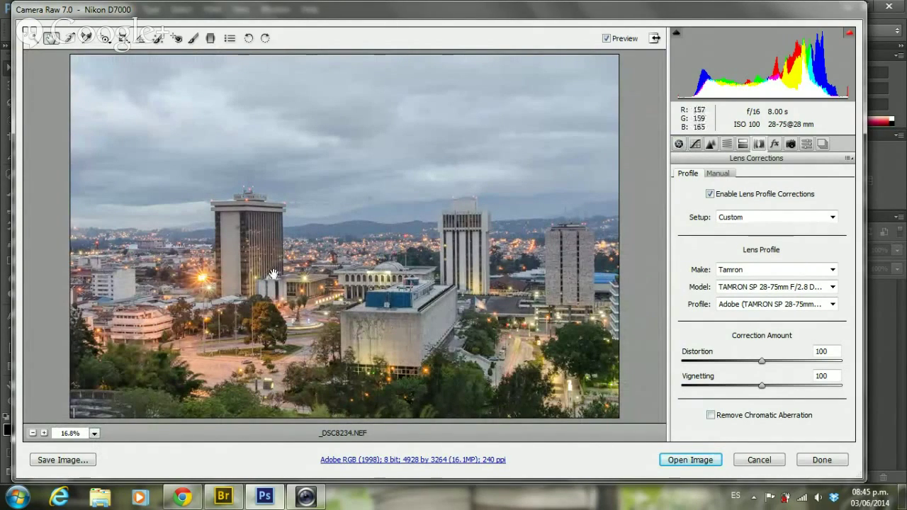
# Enable Remove Chromatic Aberration alongside the Tamron profile and zoom into the city
pyautogui.click(710, 415)
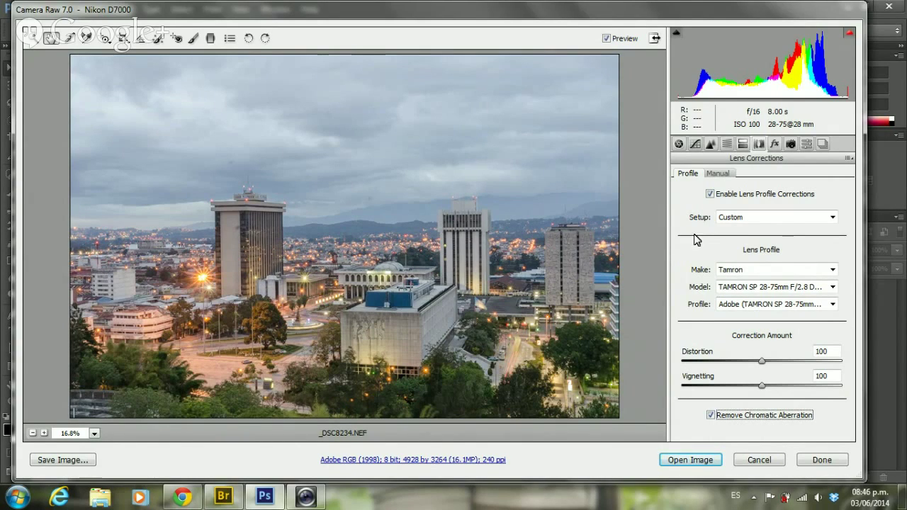
pyautogui.click(710, 414)
pyautogui.click(723, 174)
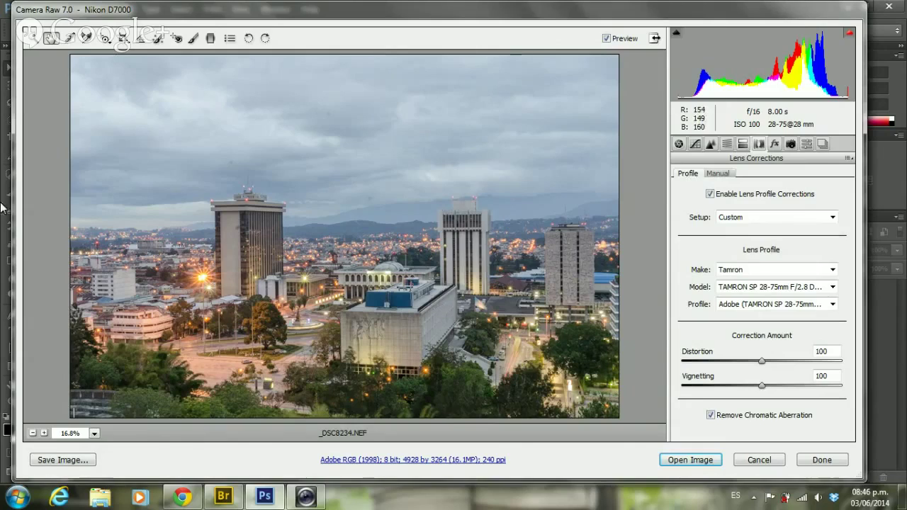
pyautogui.click(129, 267)
pyautogui.click(106, 234)
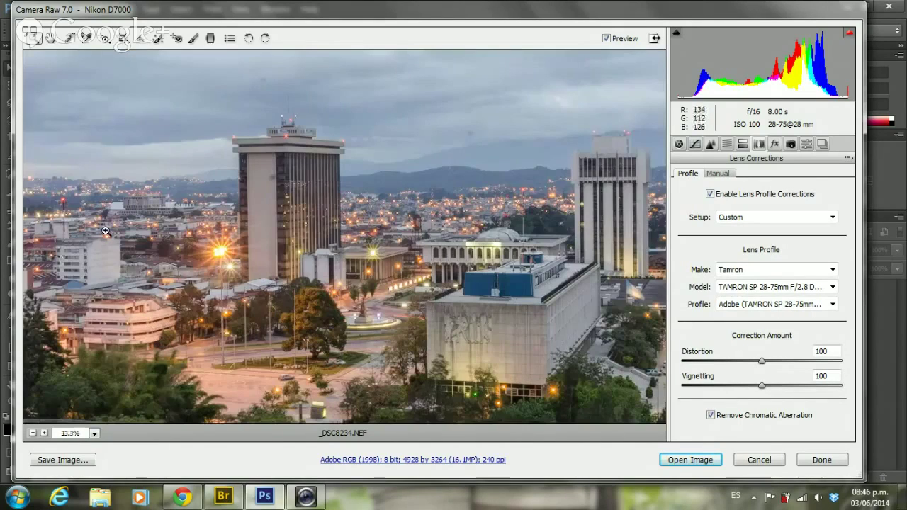
pyautogui.click(107, 231)
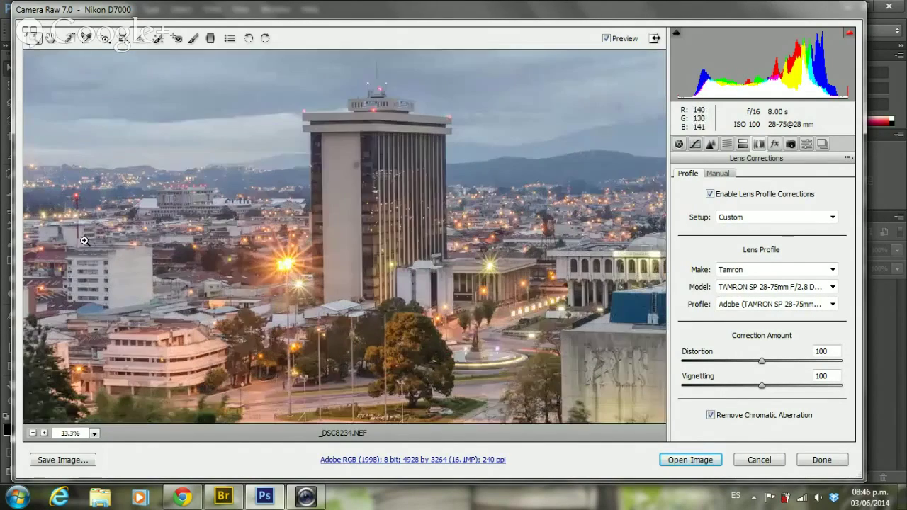
pyautogui.click(154, 272)
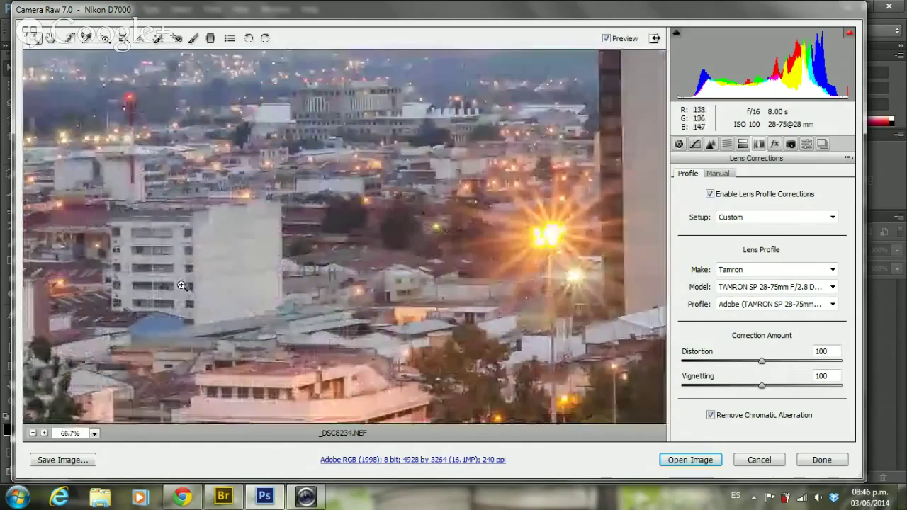
pyautogui.click(50, 37)
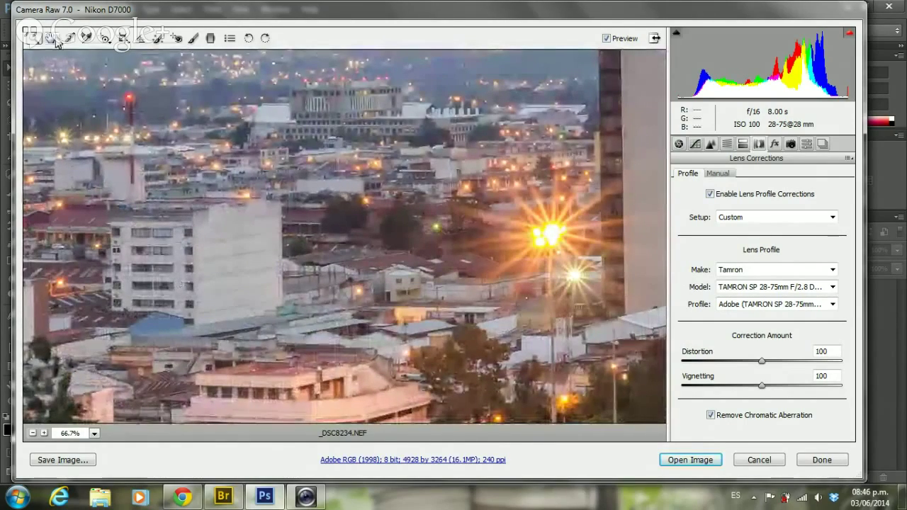
pyautogui.moveTo(434, 202)
pyautogui.mouseDown()
pyautogui.moveTo(327, 213)
pyautogui.moveTo(287, 164)
pyautogui.moveTo(384, 221)
pyautogui.moveTo(263, 120)
pyautogui.mouseUp()
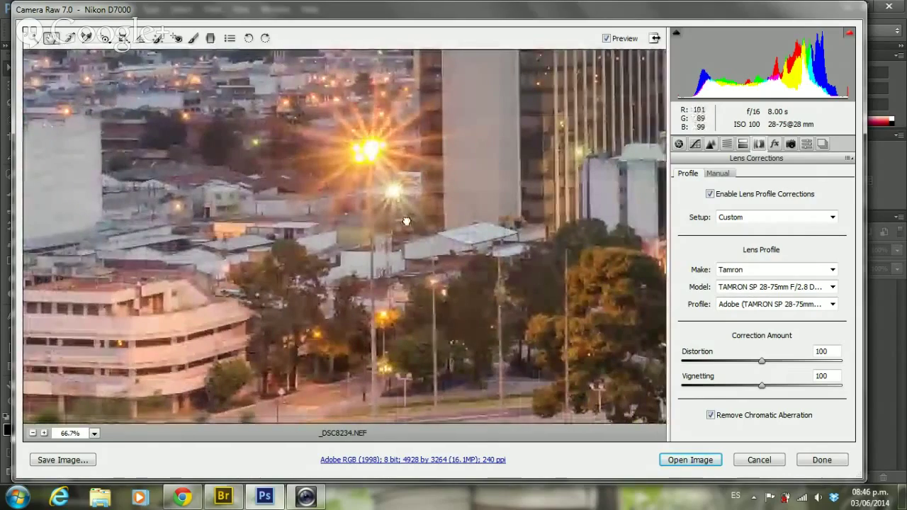
pyautogui.moveTo(406, 222); pyautogui.dragTo(137, 219)
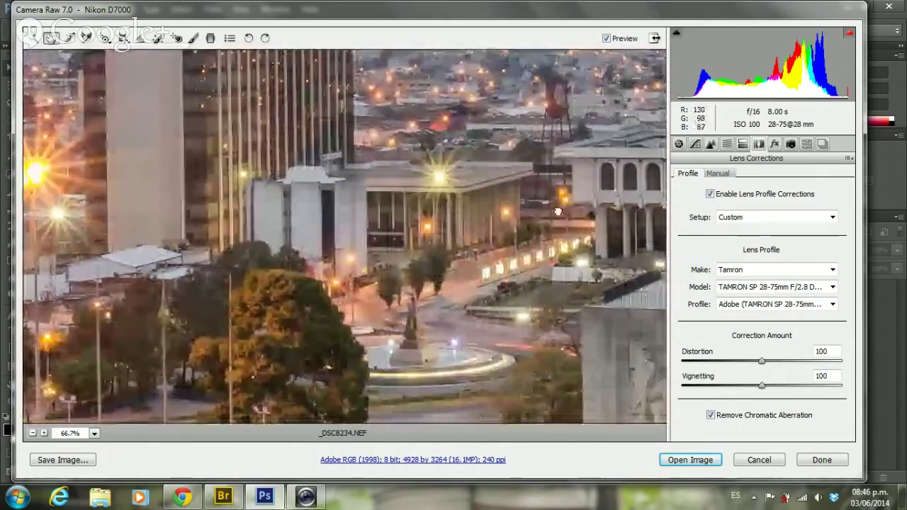
pyautogui.moveTo(573, 198); pyautogui.dragTo(341, 242)
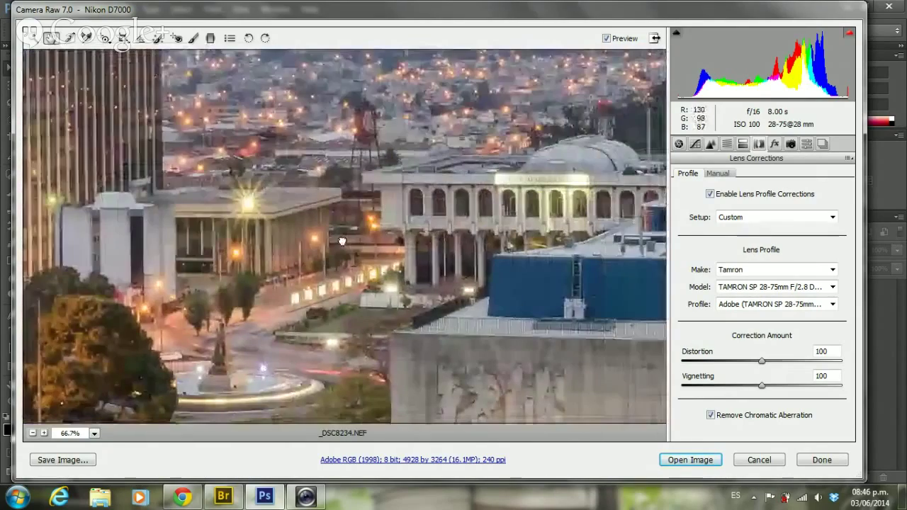
pyautogui.moveTo(595, 212); pyautogui.dragTo(484, 221)
pyautogui.moveTo(651, 215); pyautogui.dragTo(479, 235)
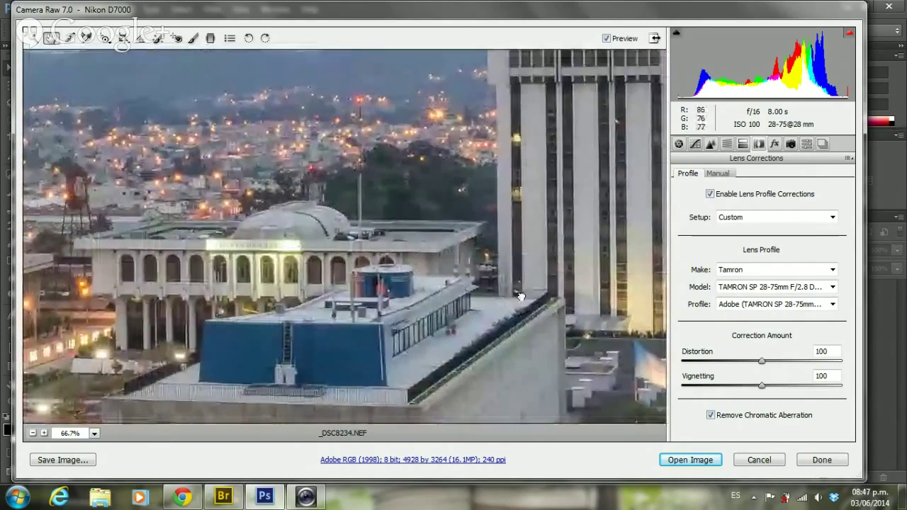
pyautogui.moveTo(503, 83); pyautogui.dragTo(462, 189)
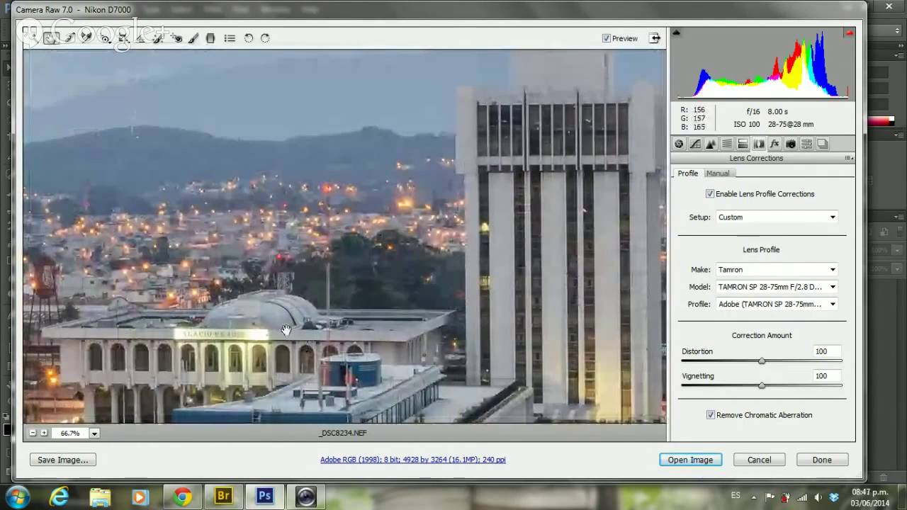
pyautogui.moveTo(286, 331); pyautogui.dragTo(241, 248)
pyautogui.moveTo(637, 294)
pyautogui.mouseDown()
pyautogui.moveTo(580, 259)
pyautogui.moveTo(466, 242)
pyautogui.mouseUp()
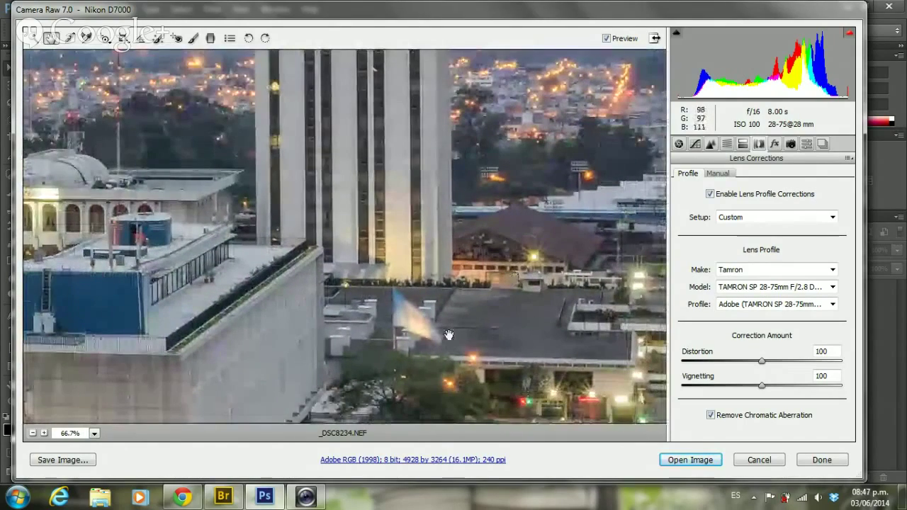
pyautogui.moveTo(531, 347); pyautogui.dragTo(394, 289)
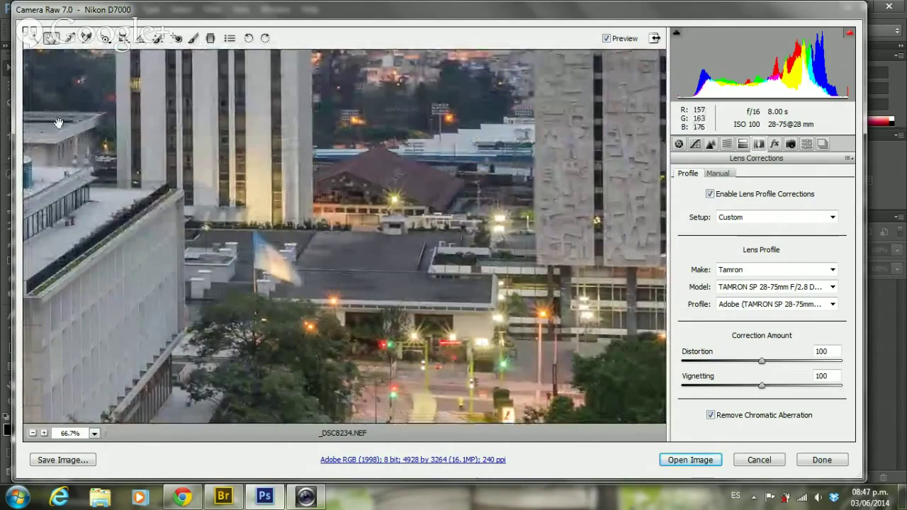
pyautogui.click(32, 38)
pyautogui.click(448, 344)
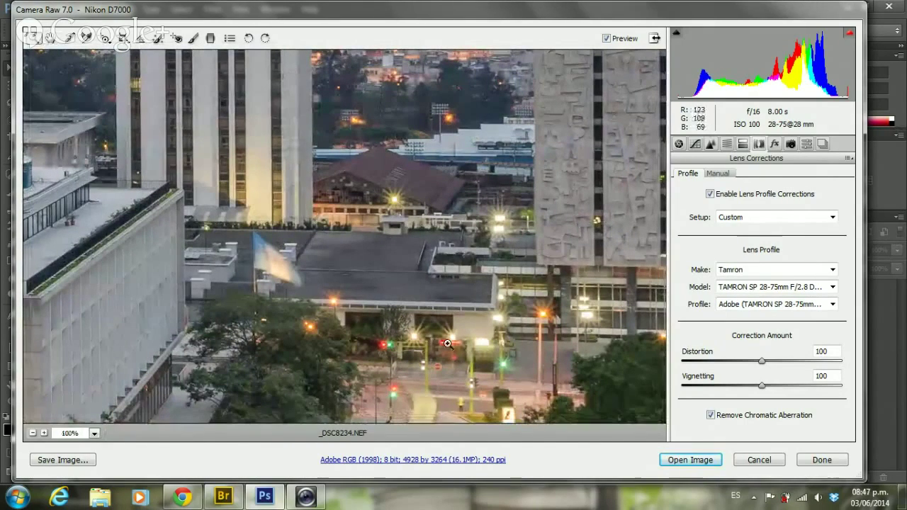
pyautogui.click(448, 343)
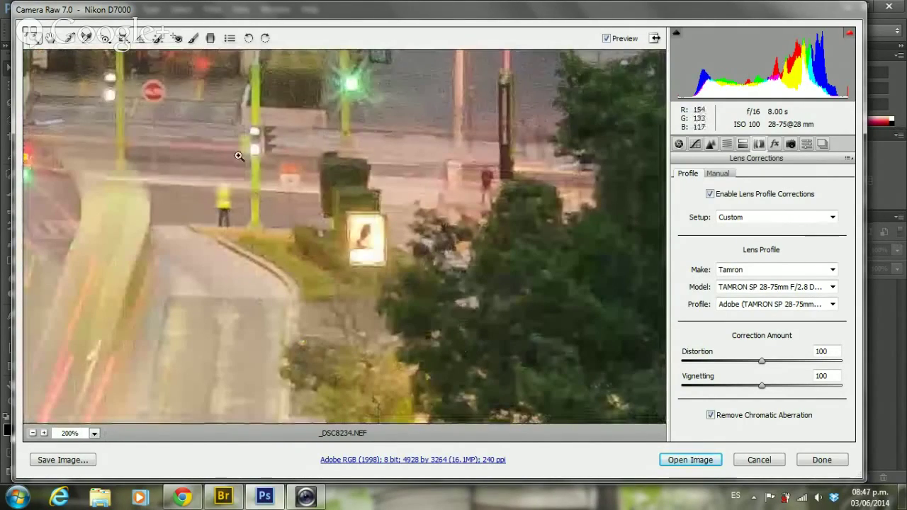
pyautogui.click(55, 39)
pyautogui.moveTo(178, 57); pyautogui.dragTo(202, 177)
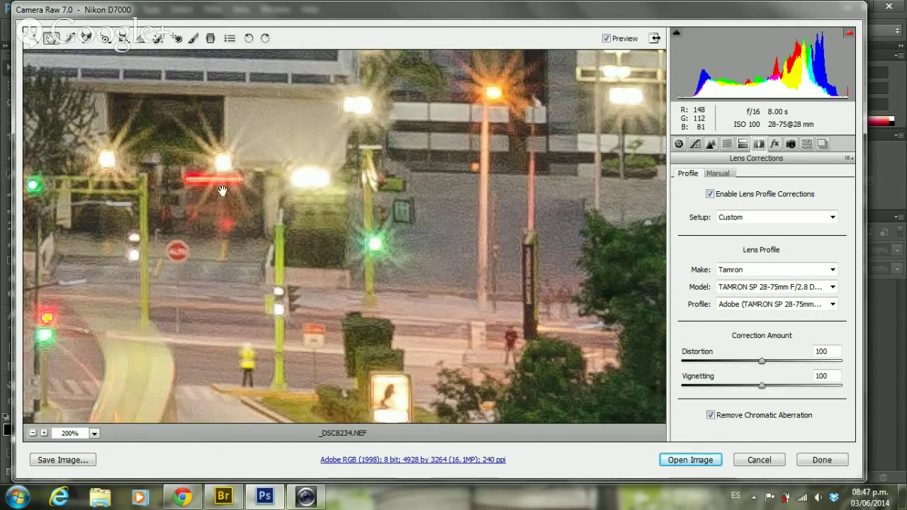
pyautogui.click(95, 433)
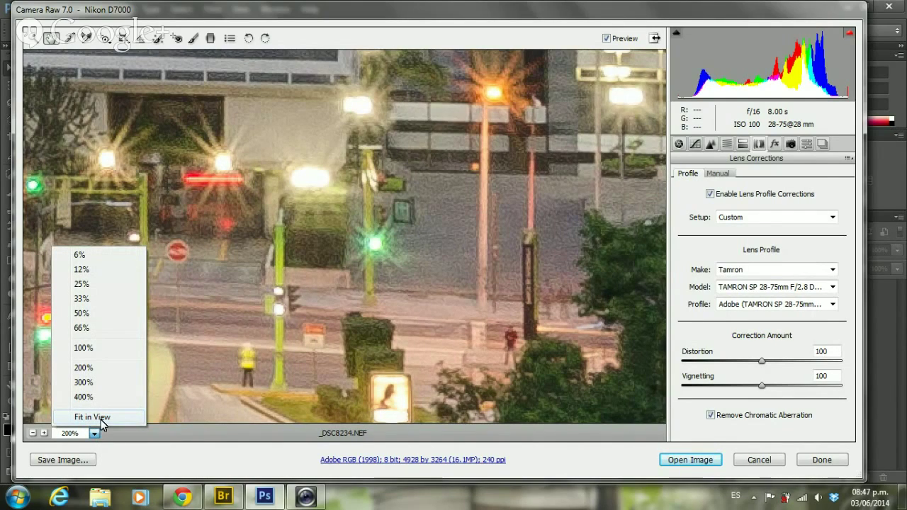
pyautogui.click(100, 417)
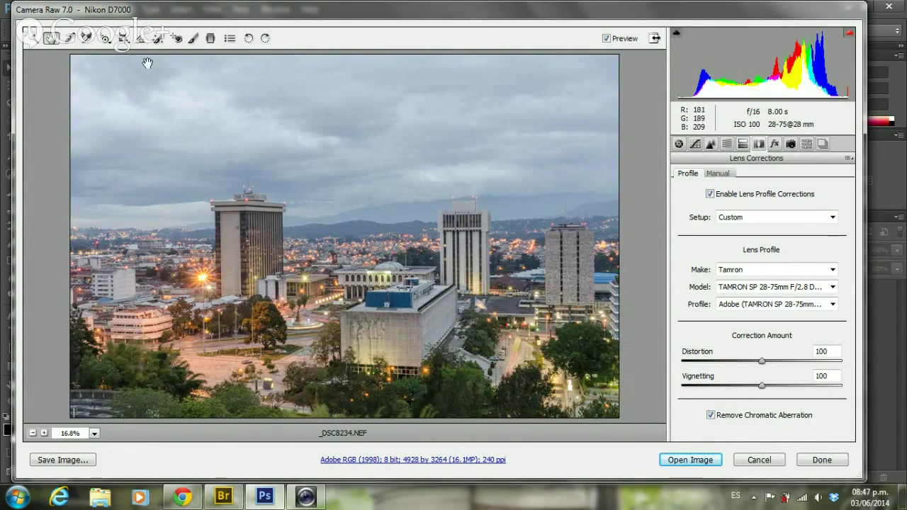
# Show the Manual lens controls and zoom into the blue-roofed building
pyautogui.click(717, 175)
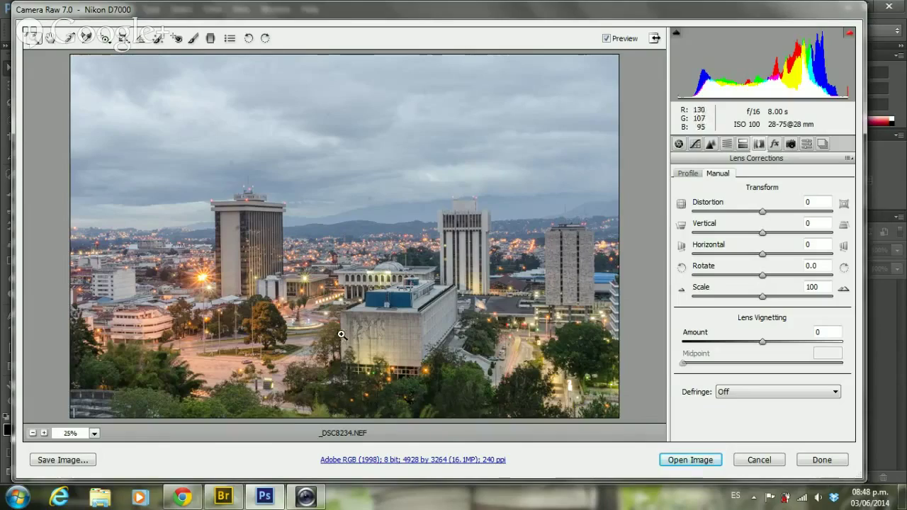
pyautogui.click(342, 334)
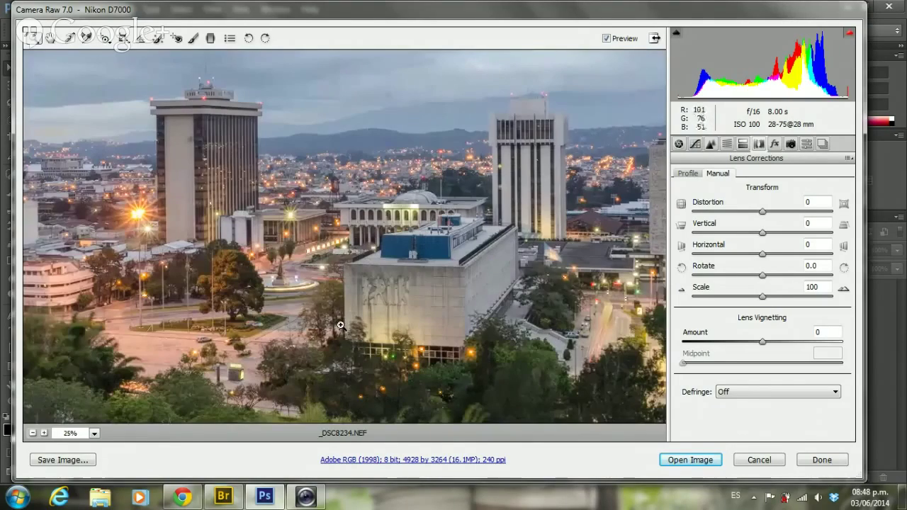
pyautogui.click(320, 278)
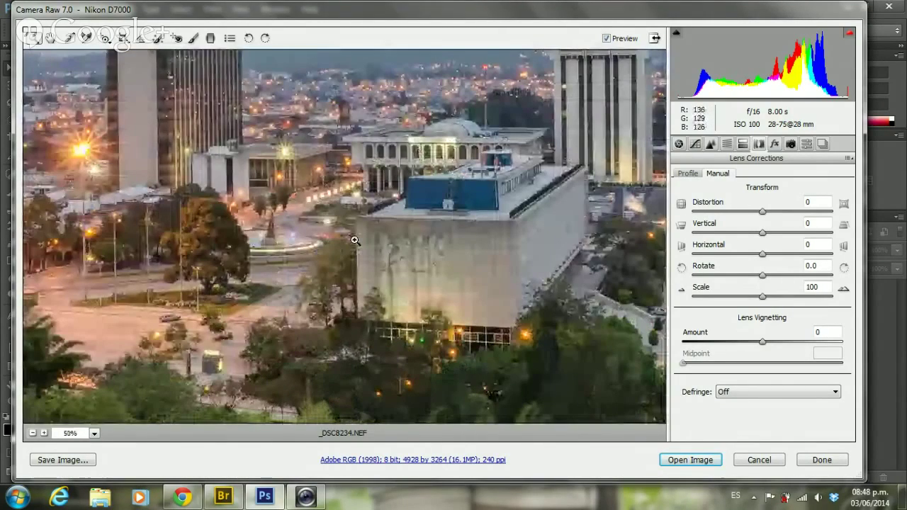
pyautogui.click(355, 241)
# Pan along the street to inspect the plaza and buildings further up
pyautogui.click(50, 37)
pyautogui.moveTo(196, 140)
pyautogui.mouseDown()
pyautogui.moveTo(244, 198)
pyautogui.moveTo(331, 253)
pyautogui.moveTo(349, 211)
pyautogui.mouseUp()
pyautogui.moveTo(659, 283); pyautogui.dragTo(432, 255)
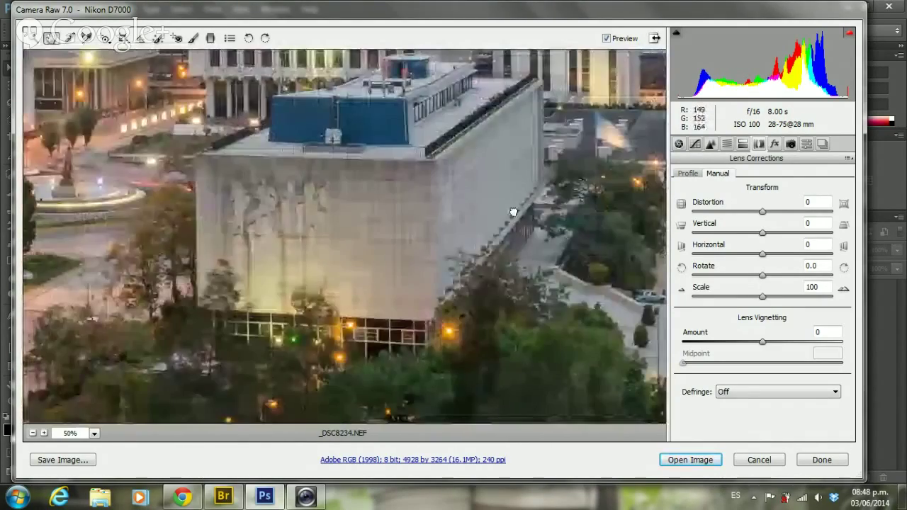
pyautogui.moveTo(616, 269)
pyautogui.mouseDown()
pyautogui.moveTo(495, 262)
pyautogui.moveTo(467, 231)
pyautogui.mouseUp()
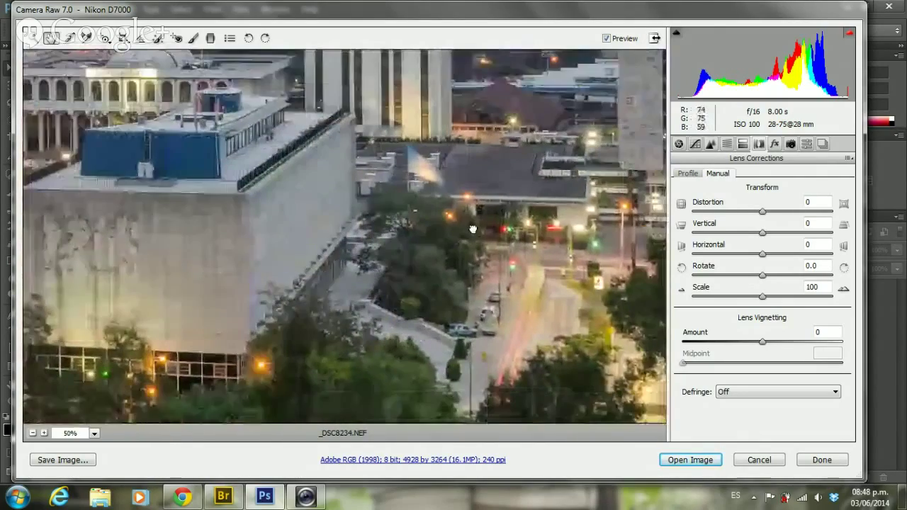
pyautogui.moveTo(517, 283)
pyautogui.mouseDown()
pyautogui.moveTo(496, 262)
pyautogui.moveTo(478, 283)
pyautogui.moveTo(100, 202)
pyautogui.mouseUp()
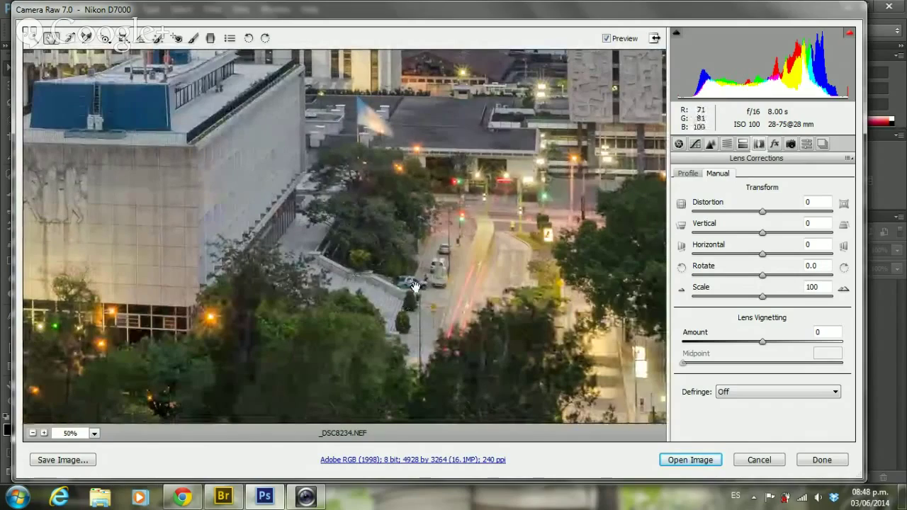
pyautogui.moveTo(459, 245); pyautogui.dragTo(425, 305)
pyautogui.moveTo(425, 255); pyautogui.dragTo(397, 276)
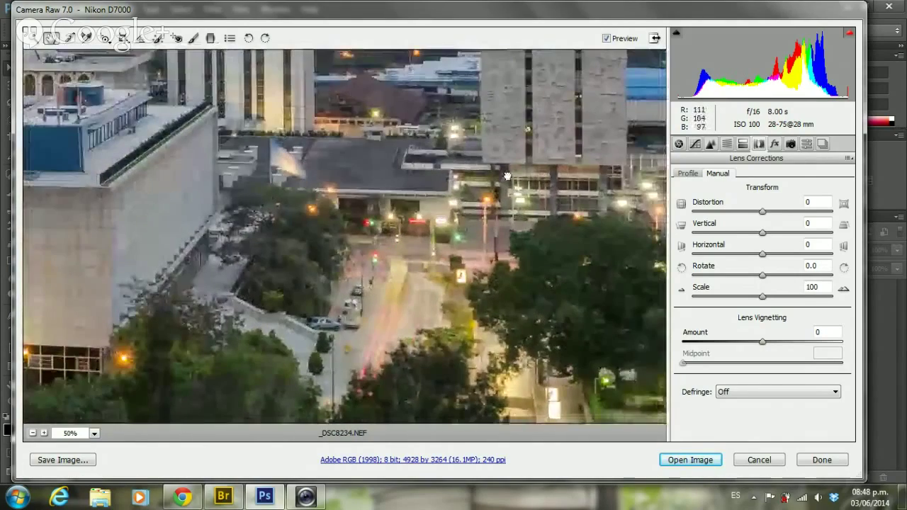
pyautogui.moveTo(418, 135); pyautogui.dragTo(387, 181)
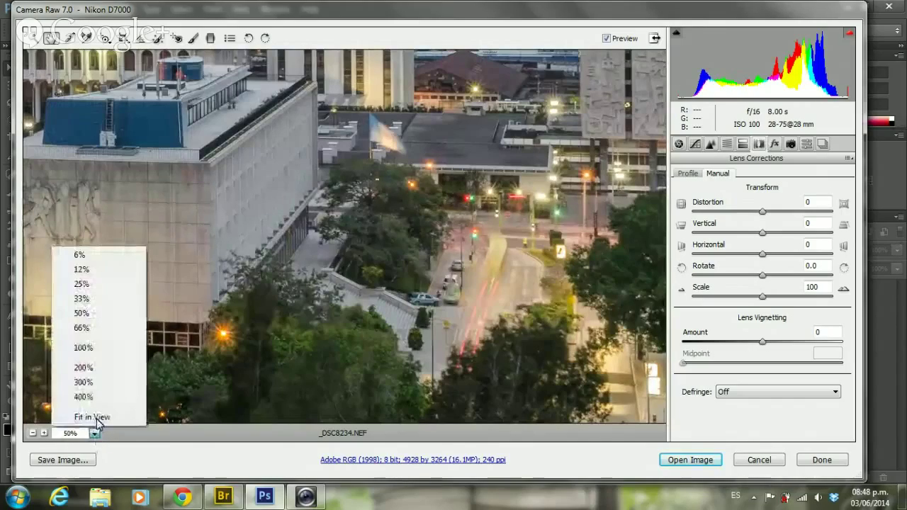
# Inspect the distant left-side facades at 400% and 100% zoom, fitting the view between checks
pyautogui.click(92, 415)
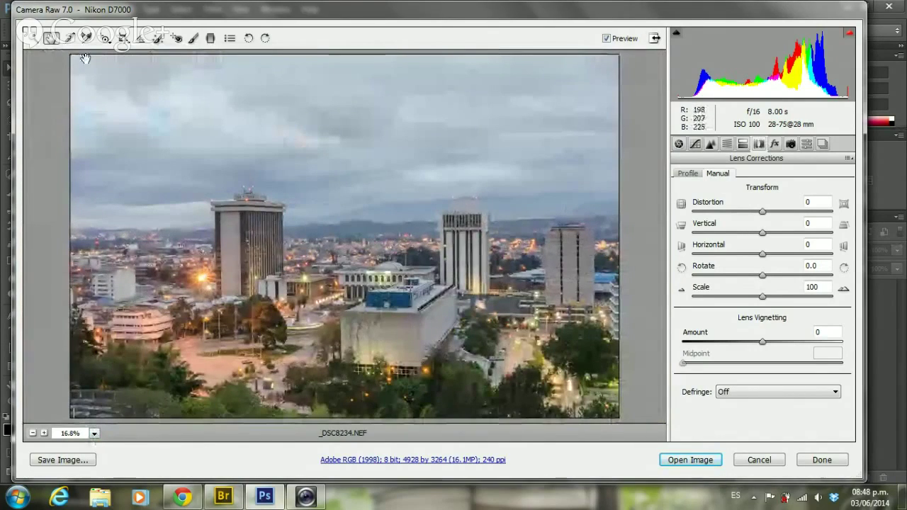
pyautogui.click(147, 235)
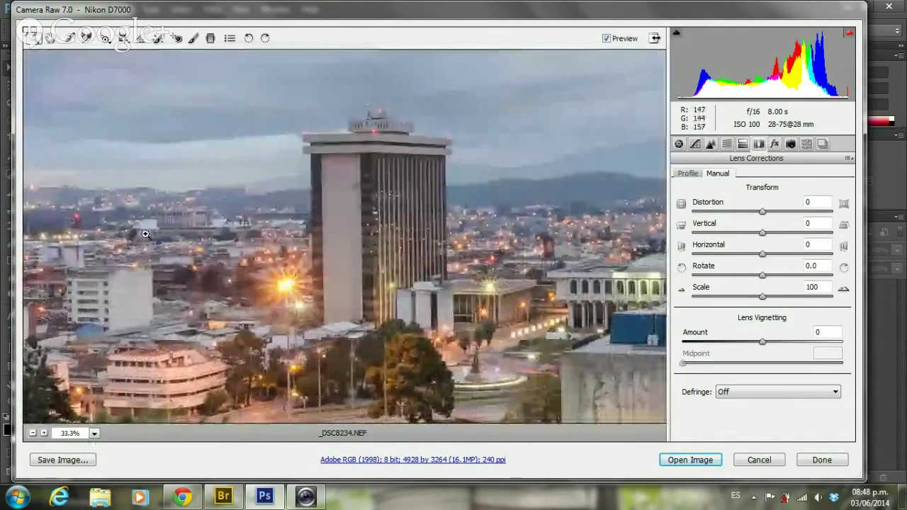
pyautogui.click(145, 234)
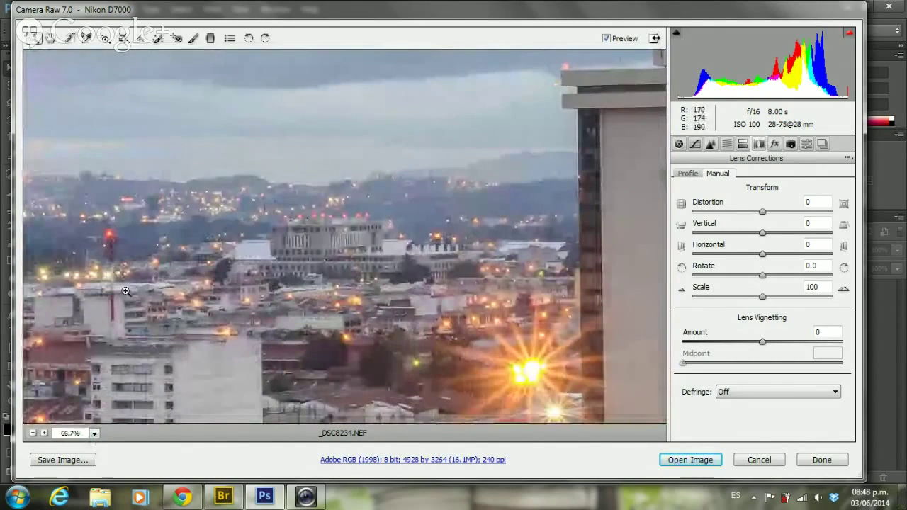
pyautogui.click(95, 433)
pyautogui.click(92, 417)
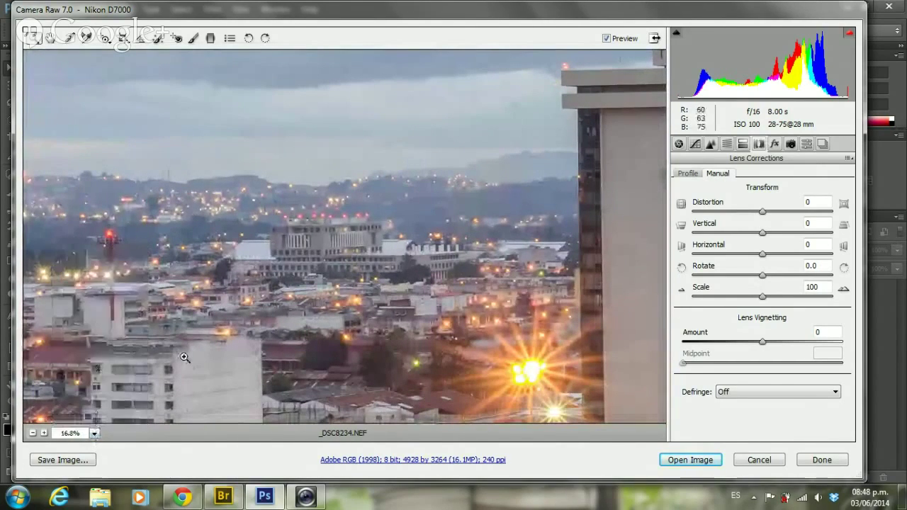
pyautogui.click(107, 274)
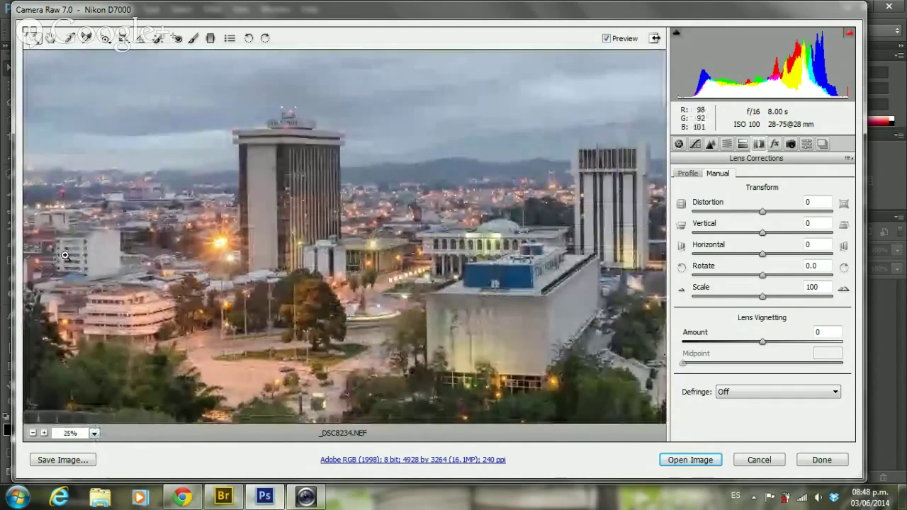
pyautogui.moveTo(213, 227); pyautogui.dragTo(234, 244)
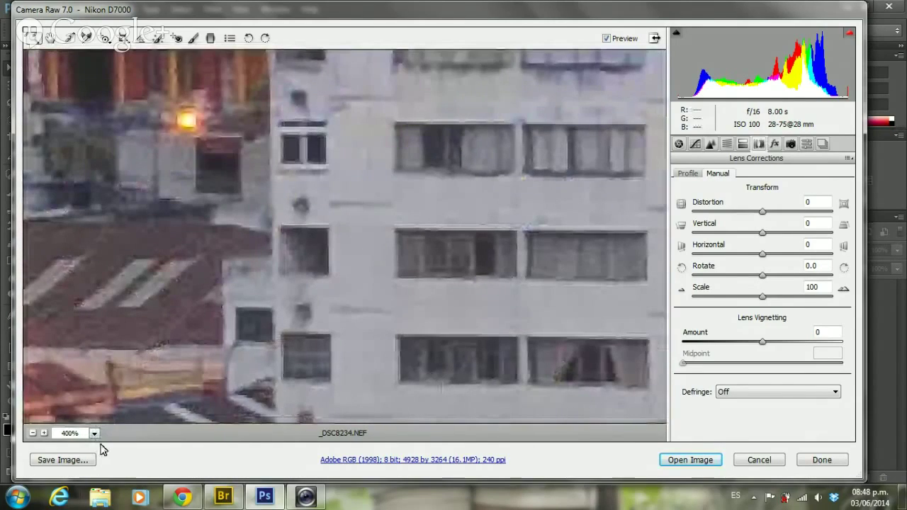
pyautogui.click(95, 433)
pyautogui.click(102, 350)
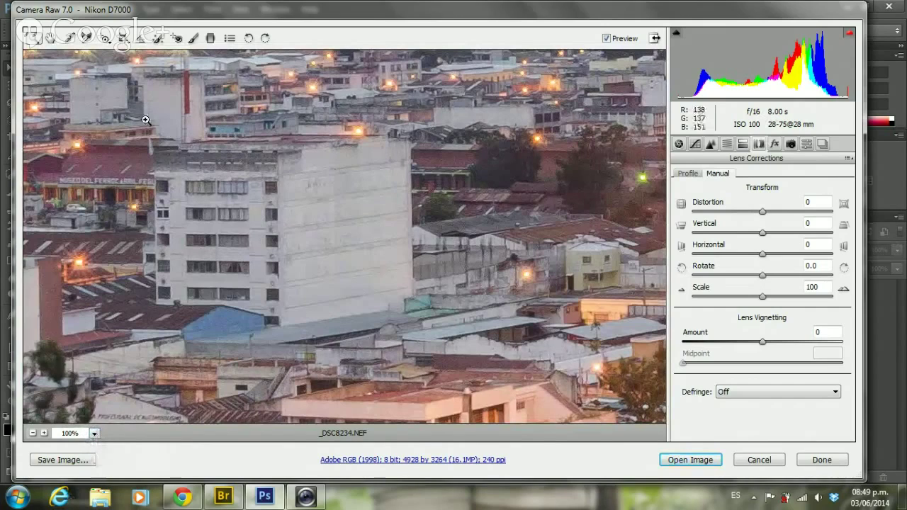
pyautogui.click(92, 433)
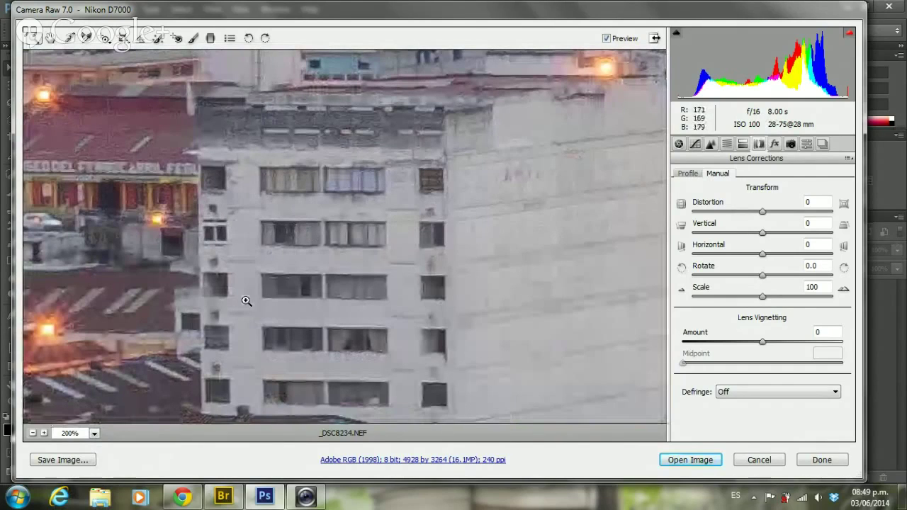
pyautogui.click(94, 433)
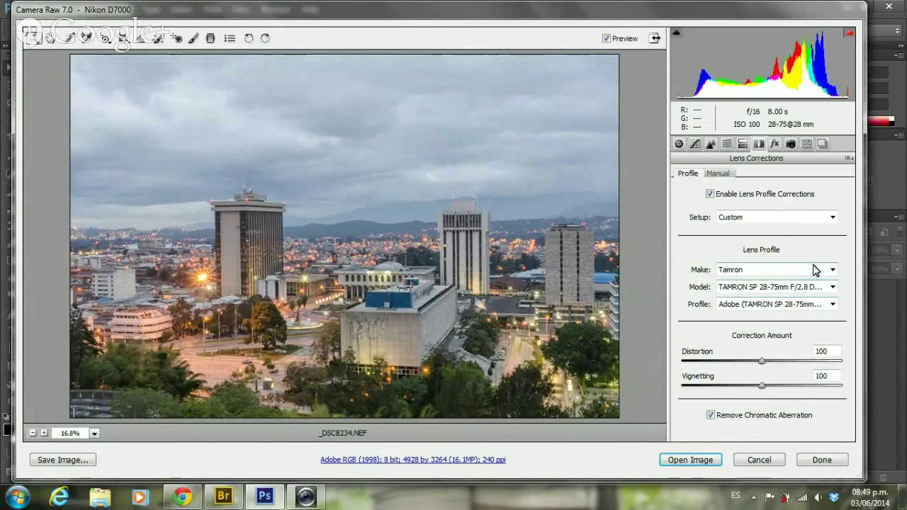
# Set lens Make to Nikon and try the 85mm f/1.8D profile
pyautogui.click(814, 270)
pyautogui.click(822, 269)
pyautogui.click(807, 269)
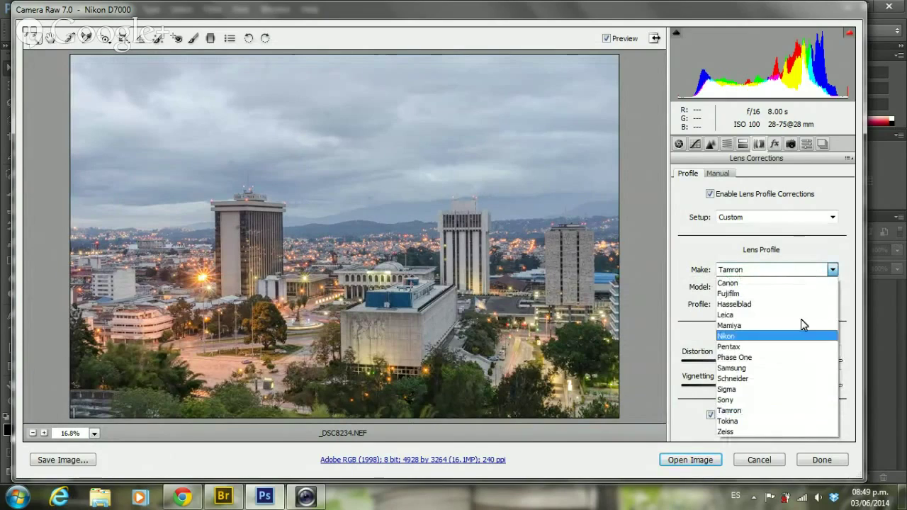
pyautogui.click(760, 333)
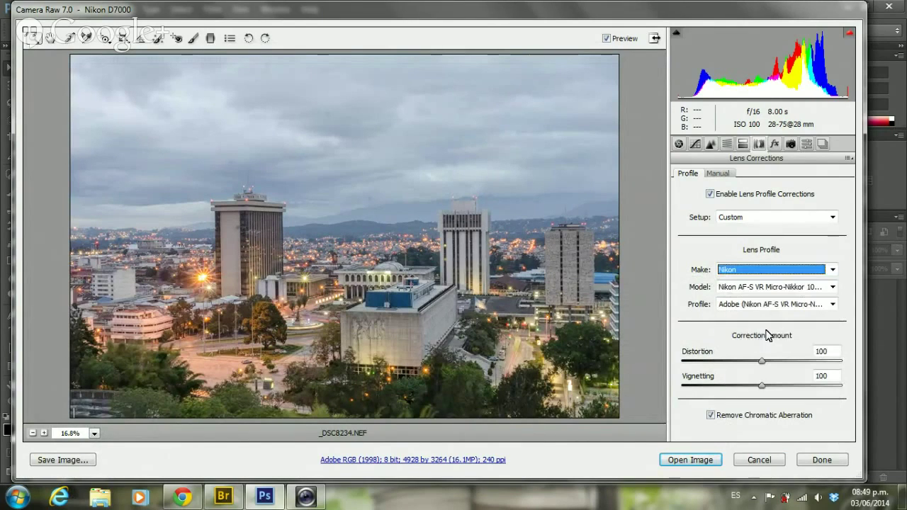
pyautogui.click(825, 287)
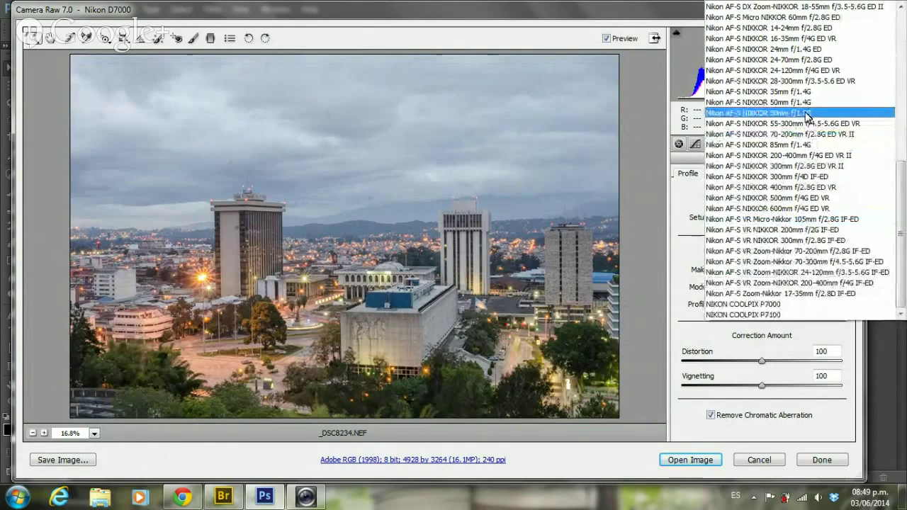
pyautogui.scroll(2, 810, 99)
pyautogui.scroll(2, 810, 85)
pyautogui.scroll(1, 815, 93)
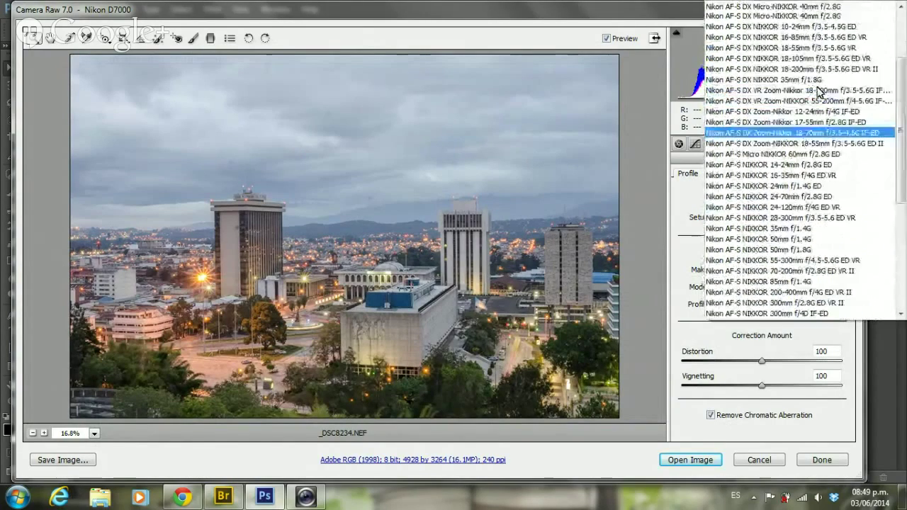
pyautogui.scroll(3, 819, 92)
pyautogui.scroll(3, 825, 151)
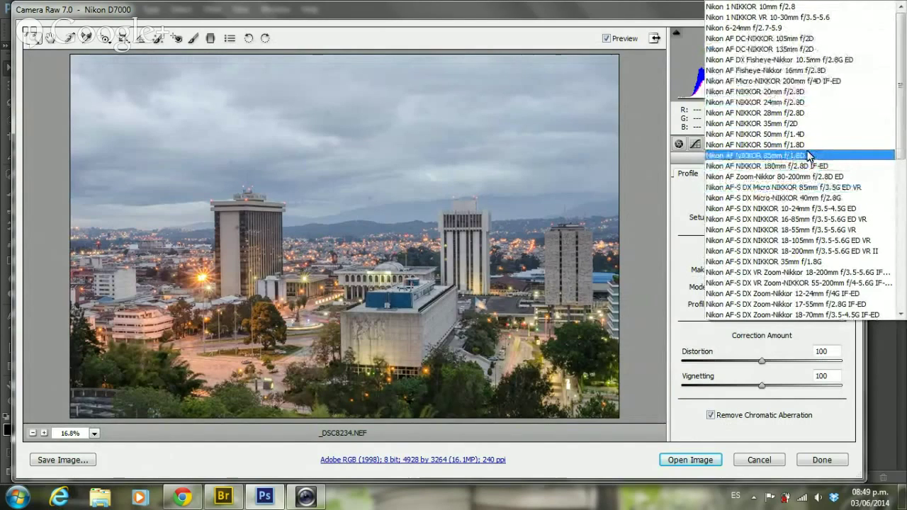
pyautogui.click(782, 155)
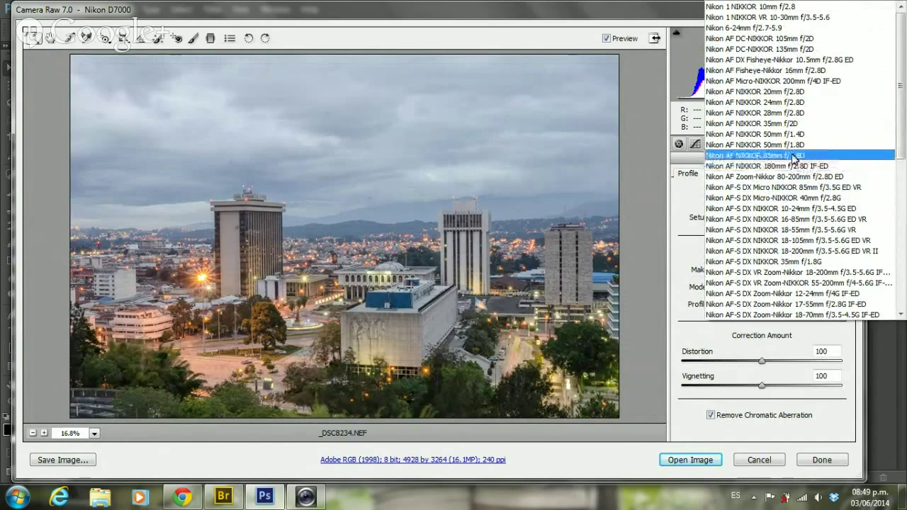
pyautogui.click(682, 216)
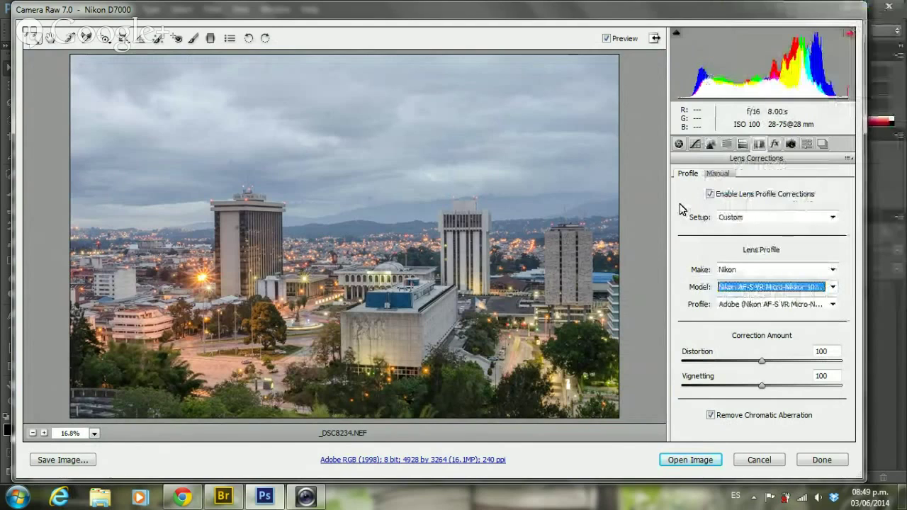
# Reselect Nikon and apply the AF DX Fisheye-Nikkor profile, strongly warping the photo
pyautogui.click(832, 269)
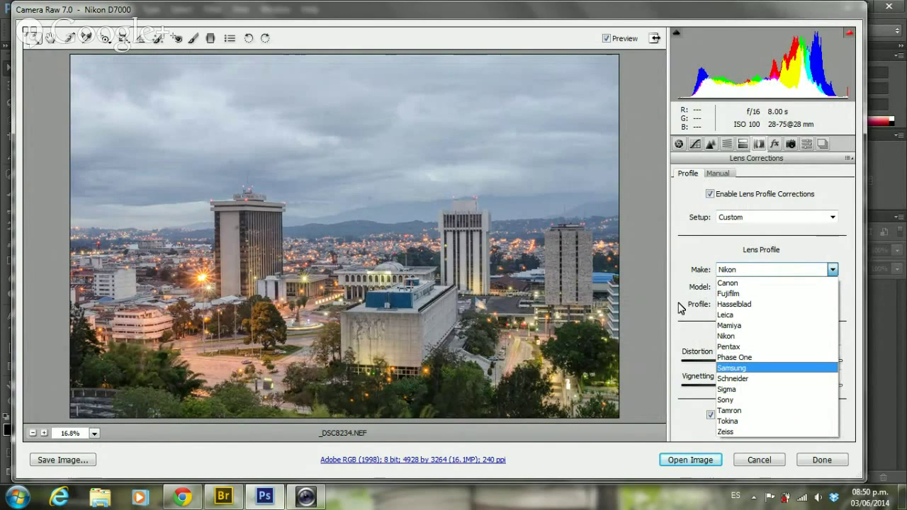
pyautogui.click(694, 246)
pyautogui.click(770, 270)
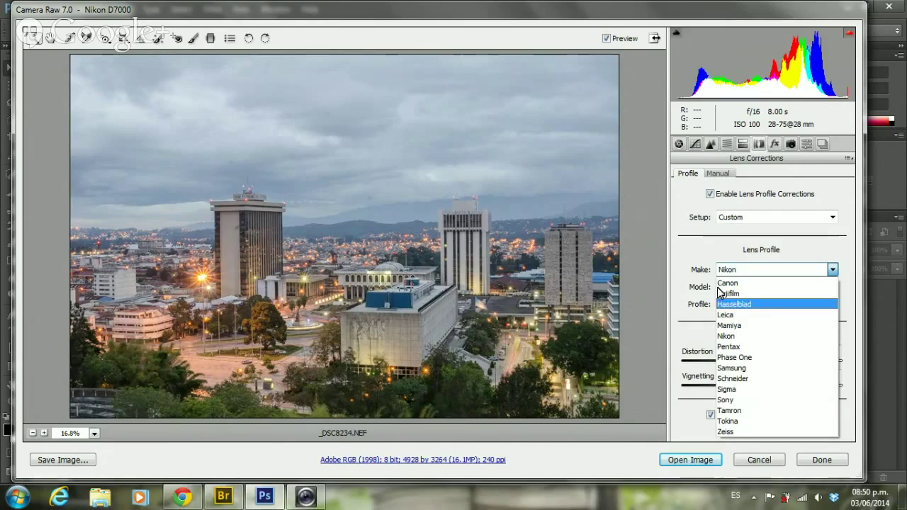
pyautogui.click(755, 337)
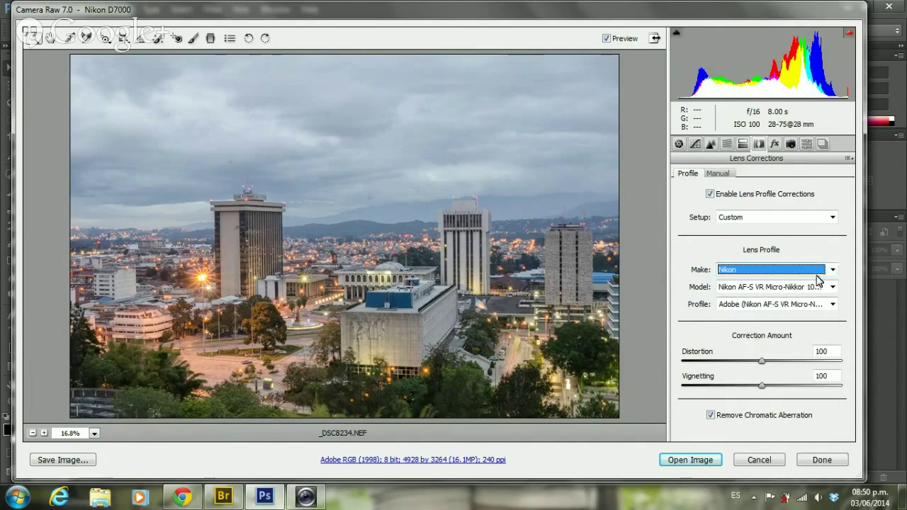
pyautogui.click(805, 287)
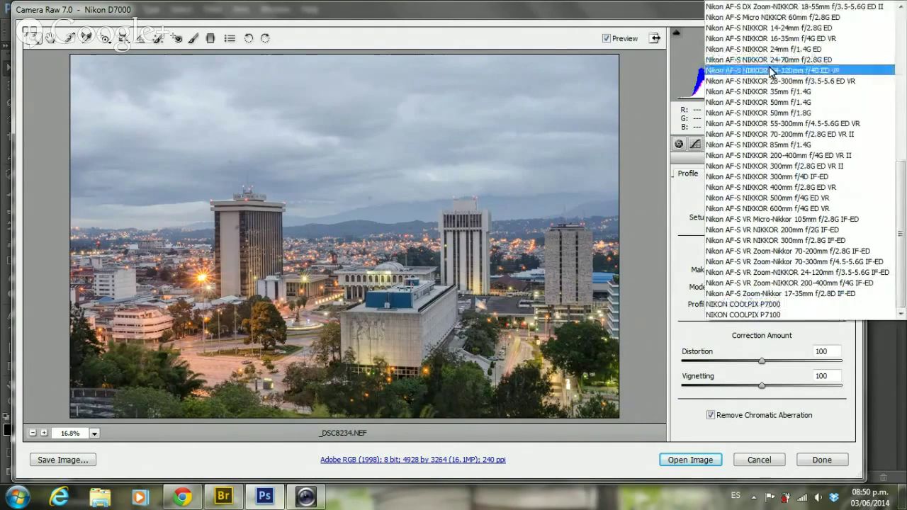
pyautogui.scroll(3, 800, 120)
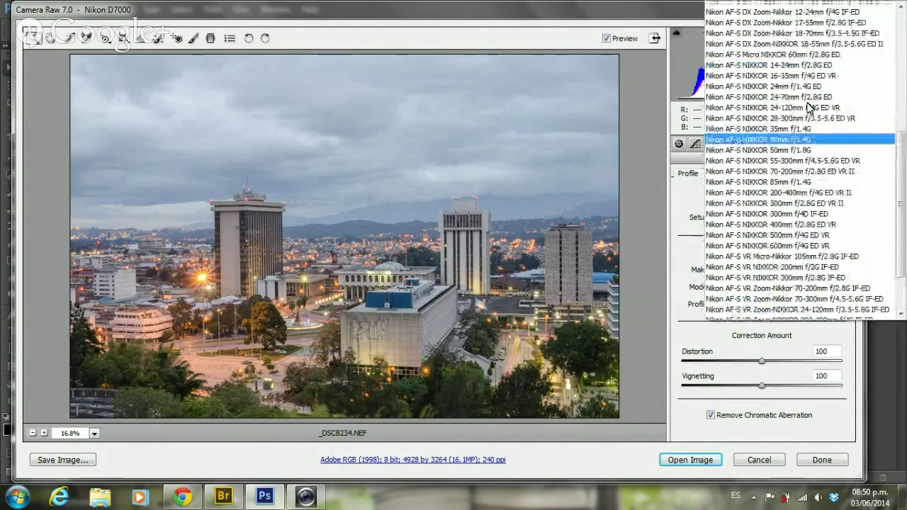
pyautogui.scroll(5, 806, 106)
pyautogui.scroll(2, 806, 107)
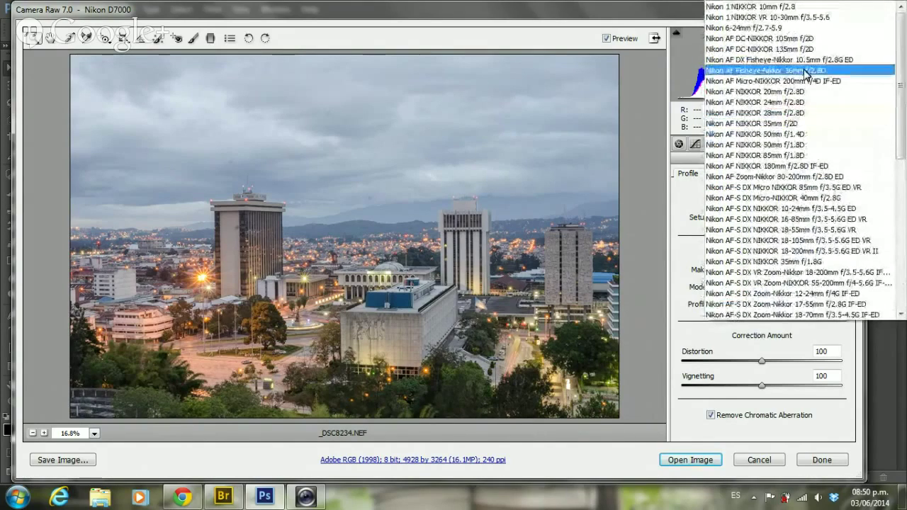
pyautogui.click(815, 62)
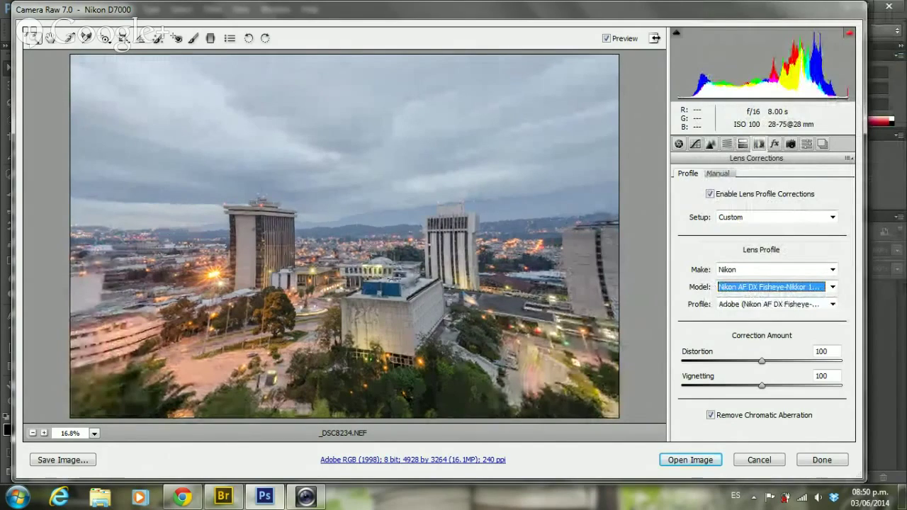
# Swap the fisheye profile for a different Nikon lens model
pyautogui.click(773, 286)
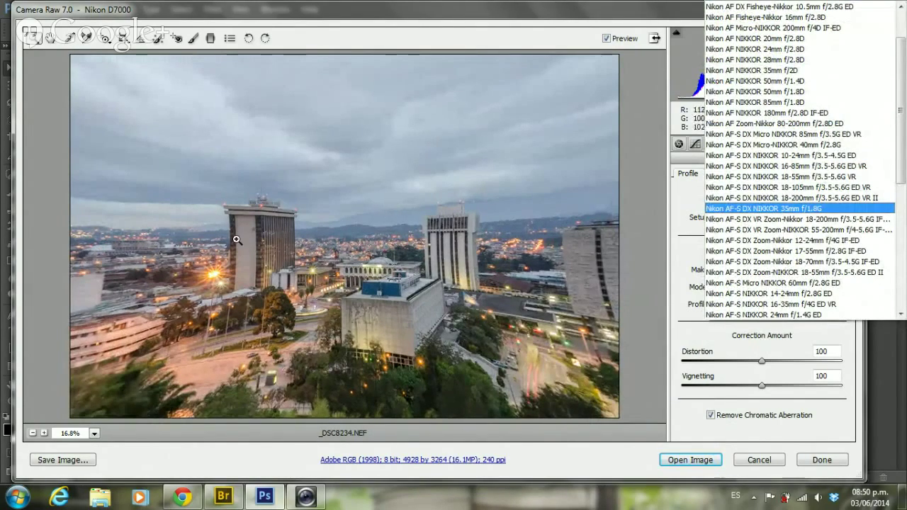
pyautogui.scroll(1, 772, 84)
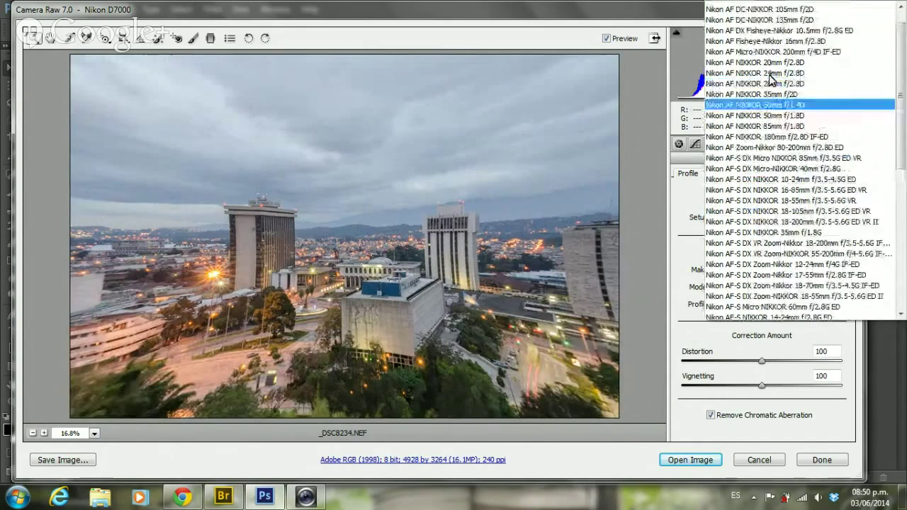
pyautogui.scroll(1, 772, 82)
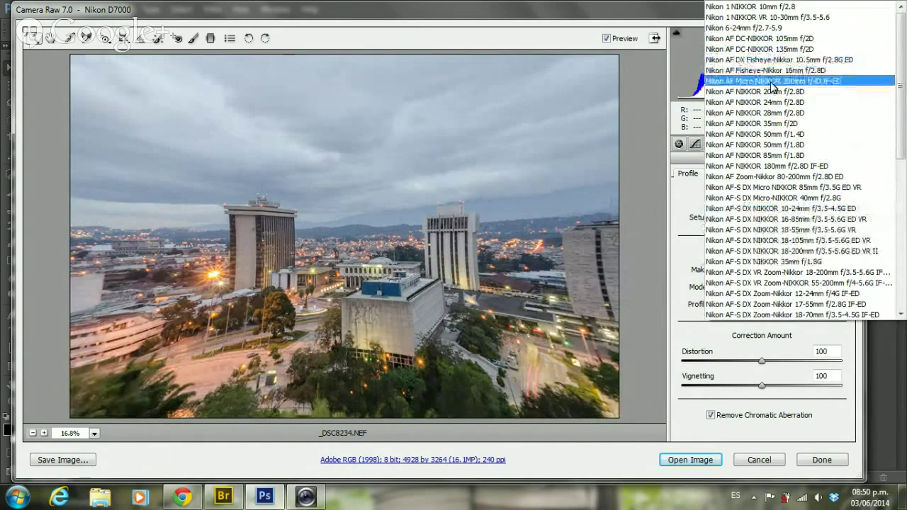
pyautogui.click(676, 192)
pyautogui.click(784, 289)
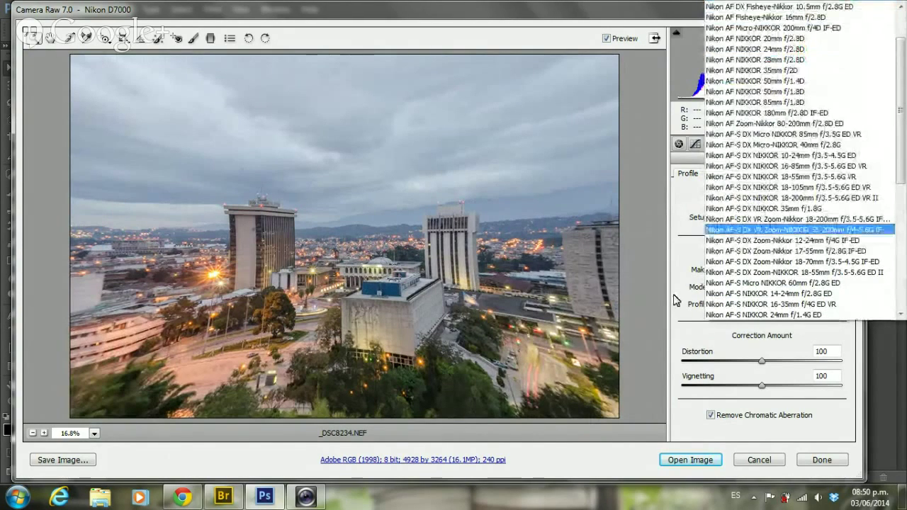
pyautogui.click(779, 230)
pyautogui.click(781, 270)
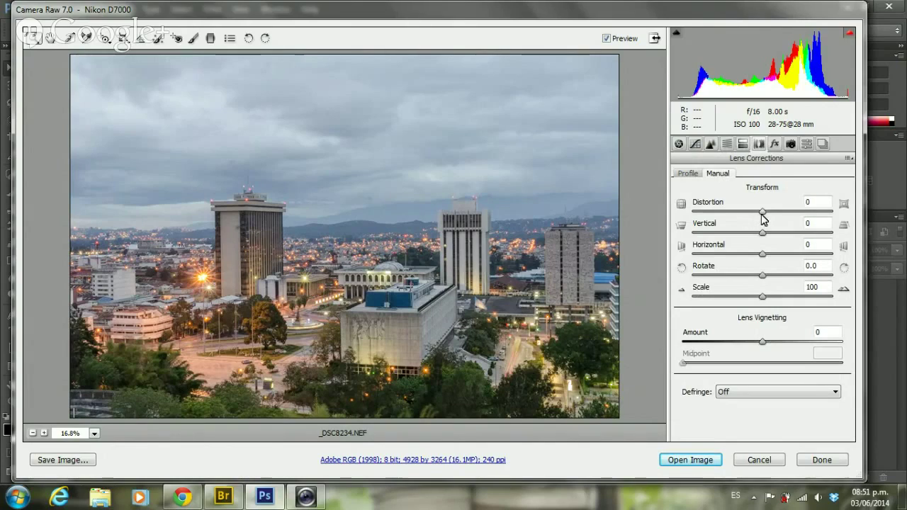
# Test manual Distortion correction at around +39
pyautogui.moveTo(762, 212); pyautogui.dragTo(768, 212)
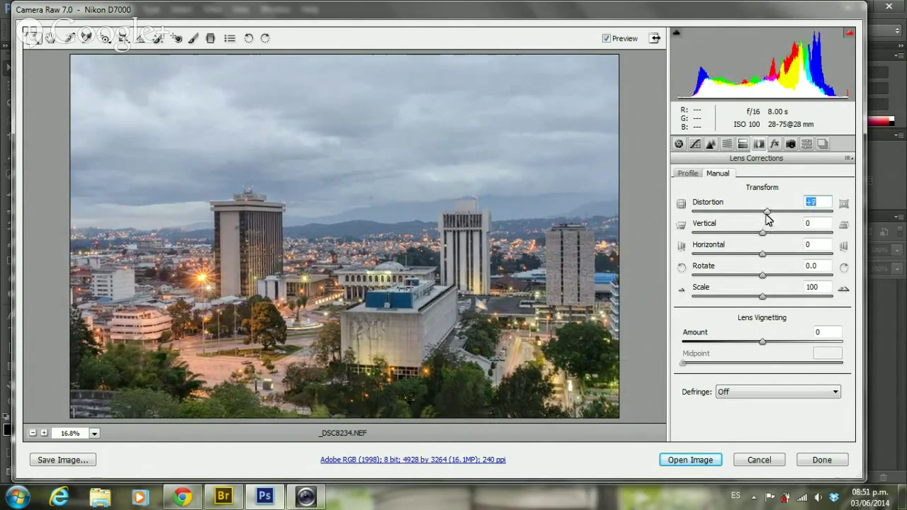
pyautogui.moveTo(767, 212)
pyautogui.mouseDown()
pyautogui.moveTo(790, 212)
pyautogui.moveTo(765, 212)
pyautogui.mouseUp()
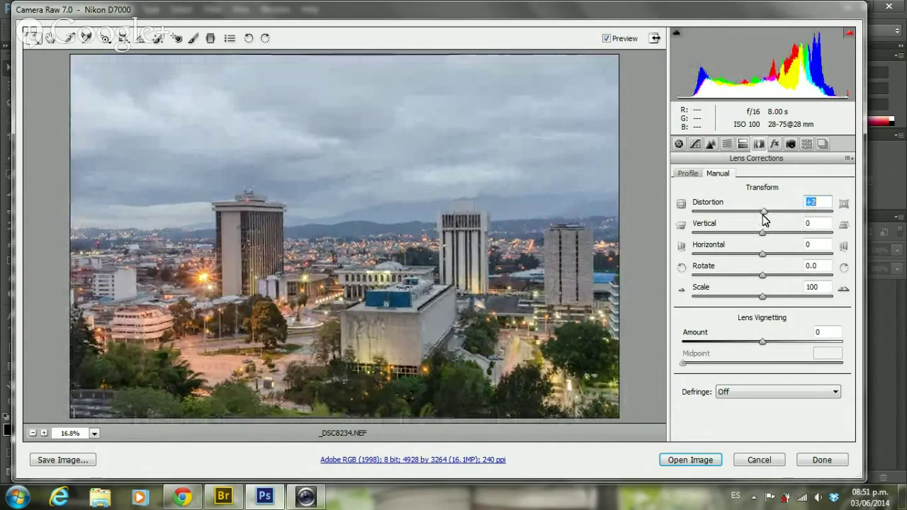
pyautogui.press('Down')
pyautogui.press('Down')
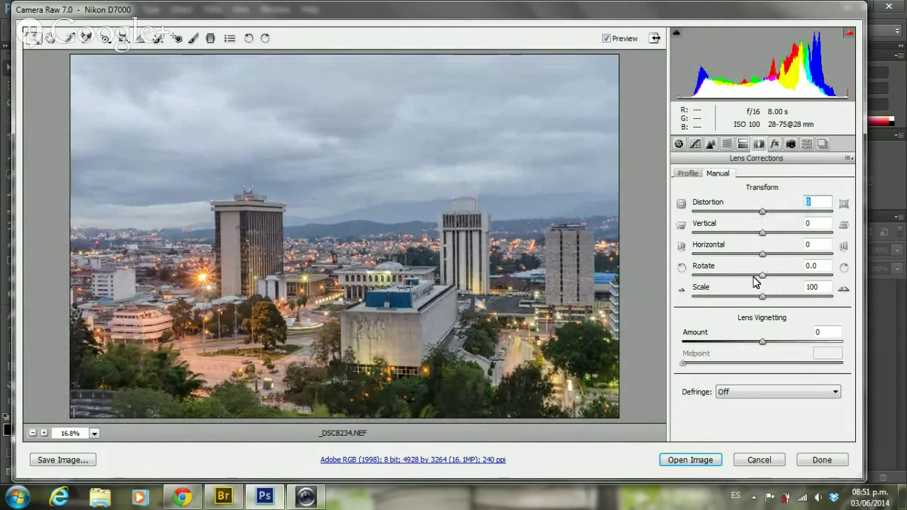
# Straighten the photo by setting Rotate to -0.4
pyautogui.moveTo(765, 281); pyautogui.dragTo(726, 279)
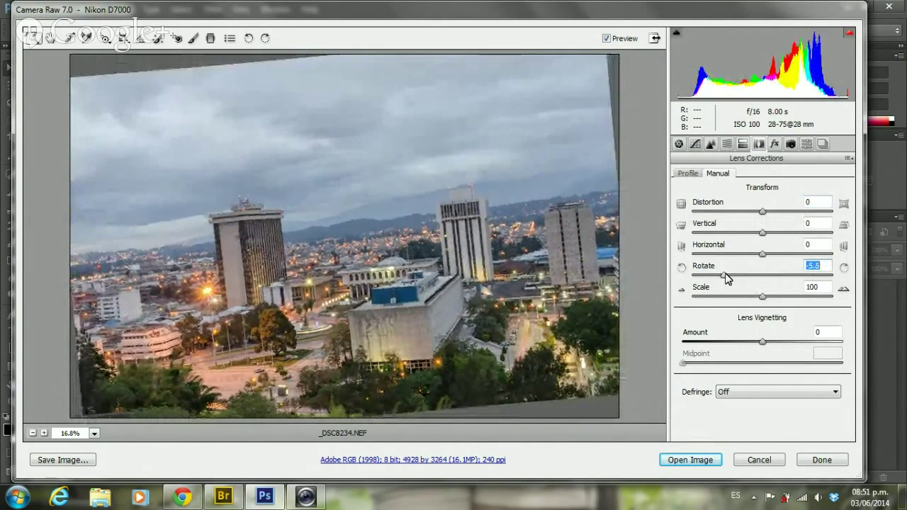
pyautogui.moveTo(726, 278)
pyautogui.mouseDown()
pyautogui.moveTo(778, 278)
pyautogui.moveTo(767, 273)
pyautogui.mouseUp()
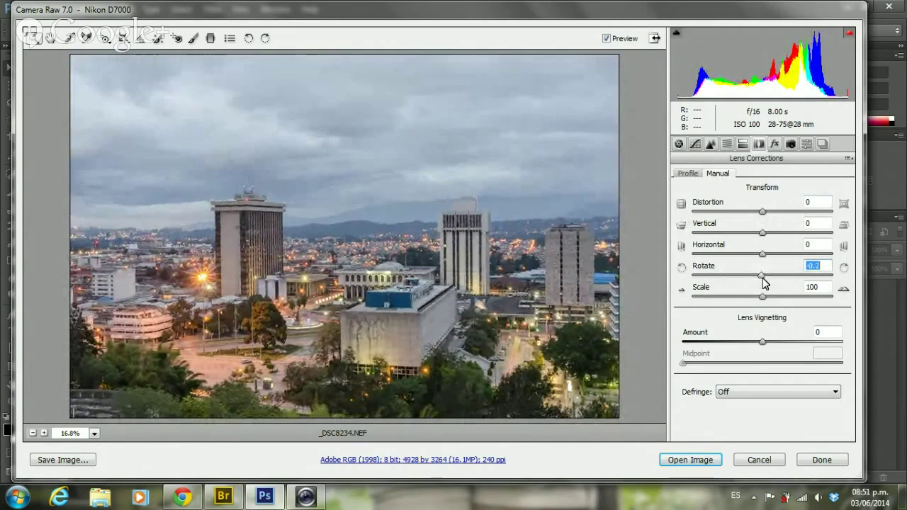
pyautogui.press('Up')
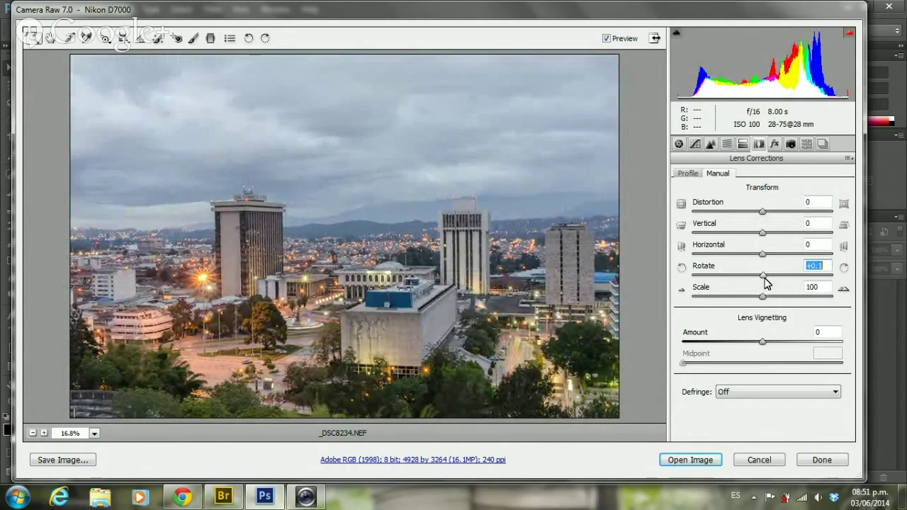
pyautogui.press('Down')
pyautogui.press('Down')
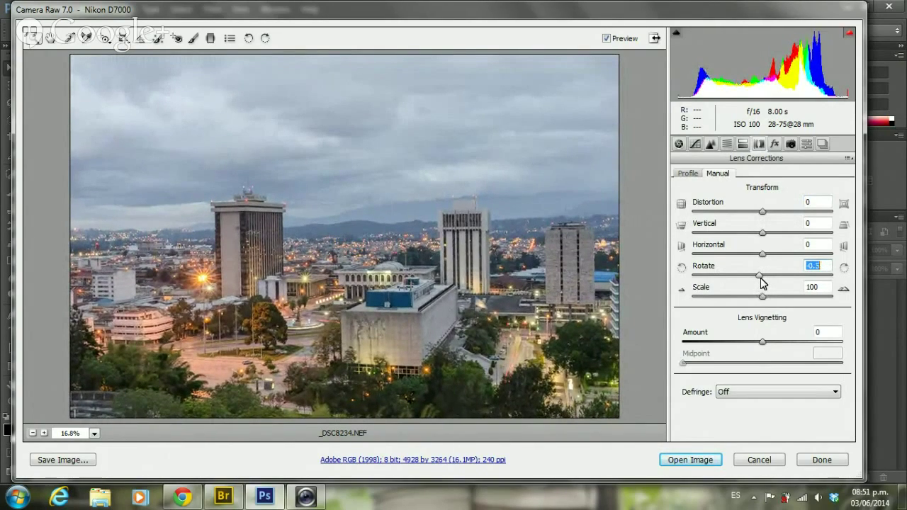
pyautogui.press('Down')
pyautogui.press('Up')
pyautogui.press('Up')
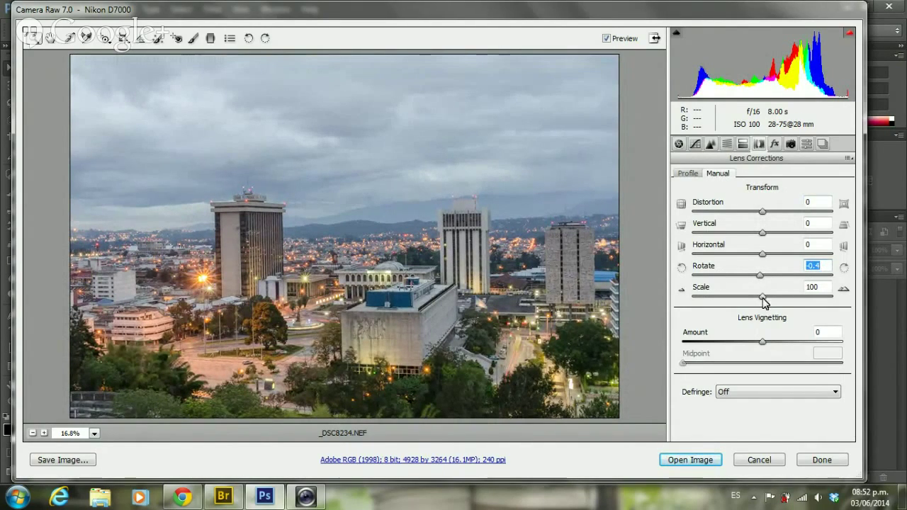
# Try Scale values of 99 and 107, leaving Scale at 100
pyautogui.press('Tab')
pyautogui.press('Down')
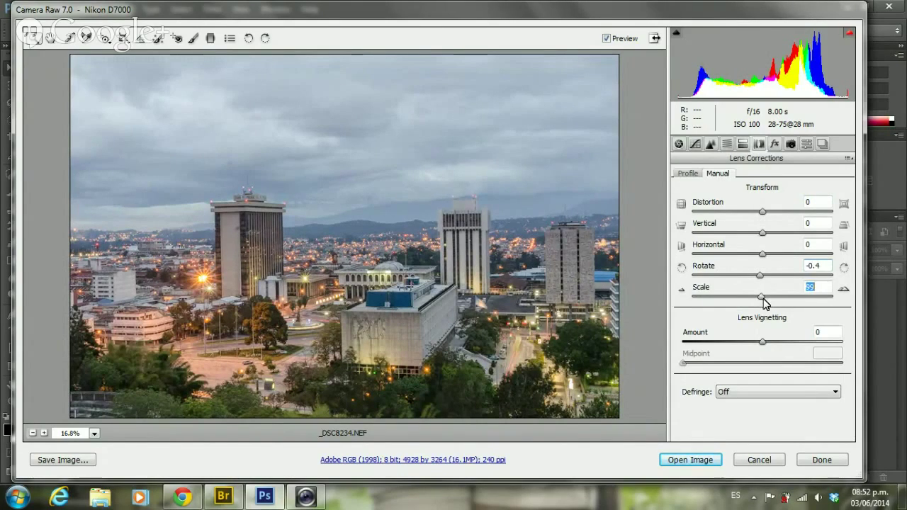
pyautogui.moveTo(763, 298)
pyautogui.mouseDown()
pyautogui.moveTo(798, 301)
pyautogui.moveTo(765, 303)
pyautogui.mouseUp()
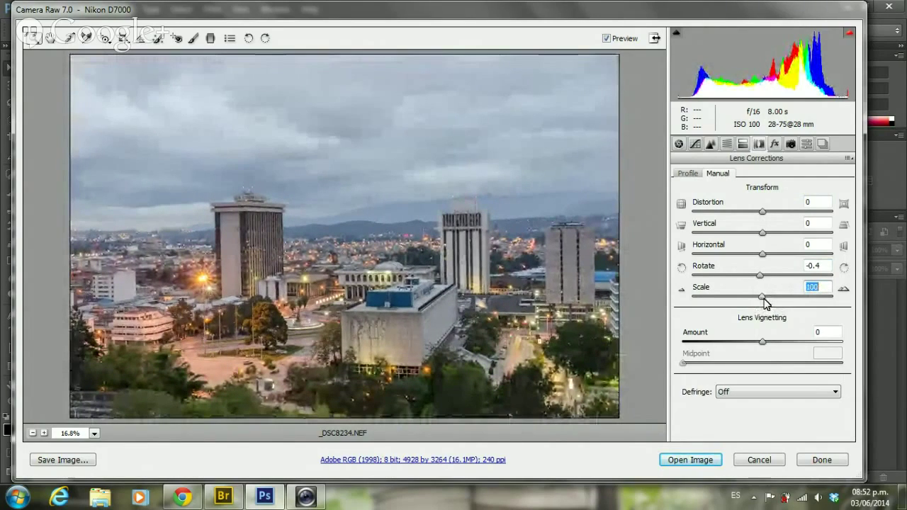
pyautogui.click(759, 276)
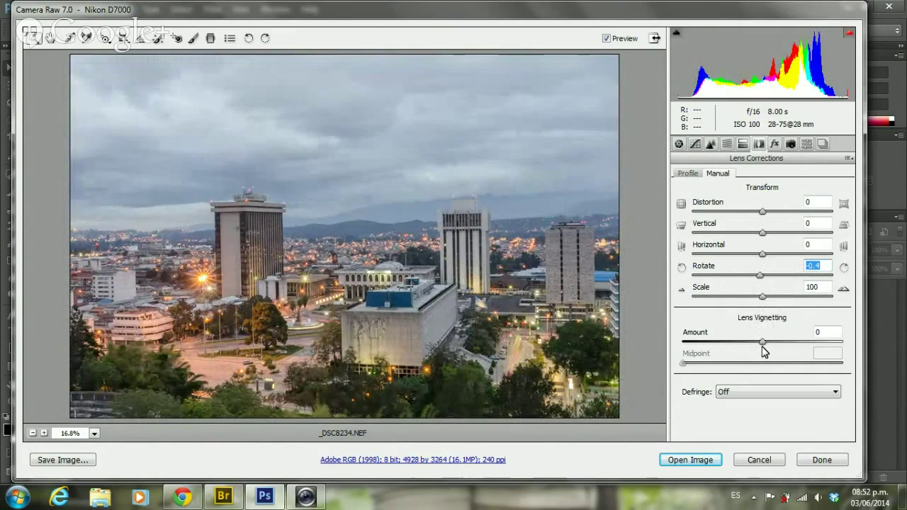
# Ease the manual Lens Vignetting Amount from -100 to about -31
pyautogui.moveTo(761, 342); pyautogui.dragTo(678, 344)
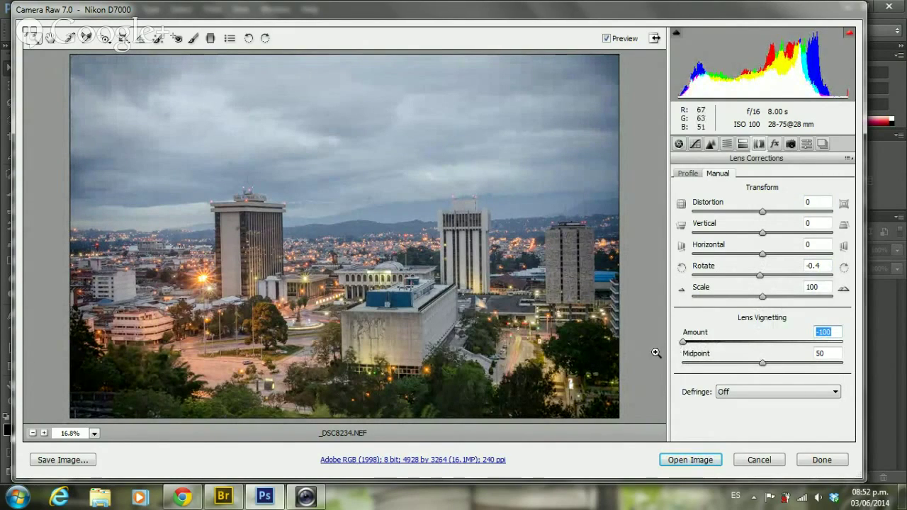
pyautogui.moveTo(681, 343)
pyautogui.mouseDown()
pyautogui.moveTo(700, 344)
pyautogui.moveTo(682, 343)
pyautogui.mouseUp()
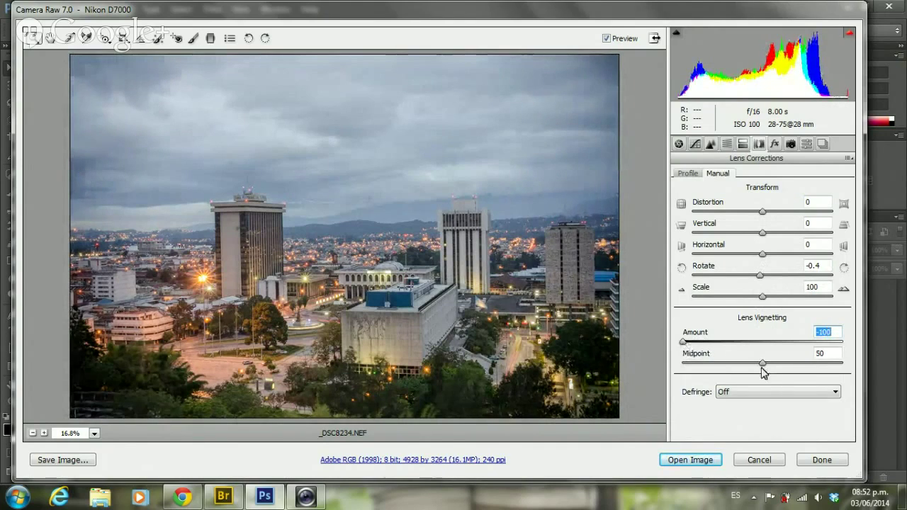
pyautogui.moveTo(762, 363); pyautogui.dragTo(682, 364)
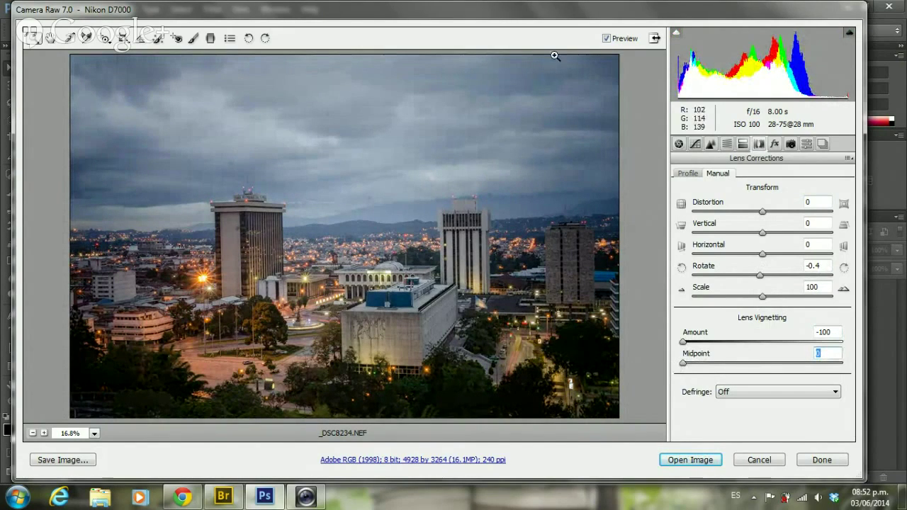
pyautogui.moveTo(693, 345); pyautogui.dragTo(740, 348)
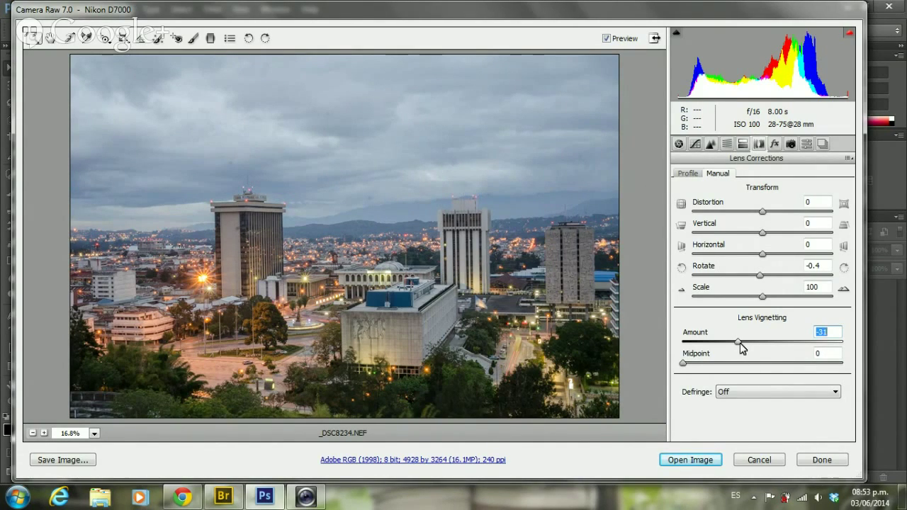
# Reduce the vignette to a faint Amount of -5 with Midpoint 14
pyautogui.moveTo(733, 348); pyautogui.dragTo(682, 347)
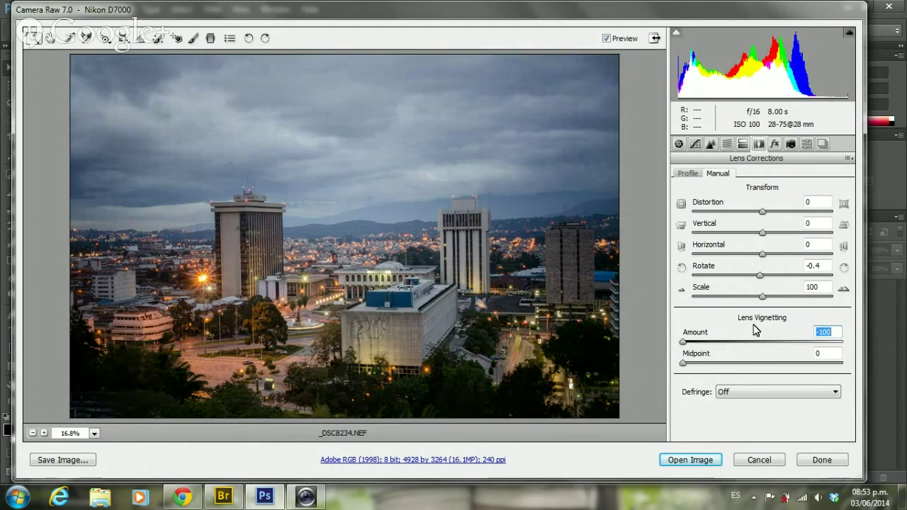
pyautogui.moveTo(682, 344)
pyautogui.mouseDown()
pyautogui.moveTo(721, 344)
pyautogui.moveTo(685, 344)
pyautogui.mouseUp()
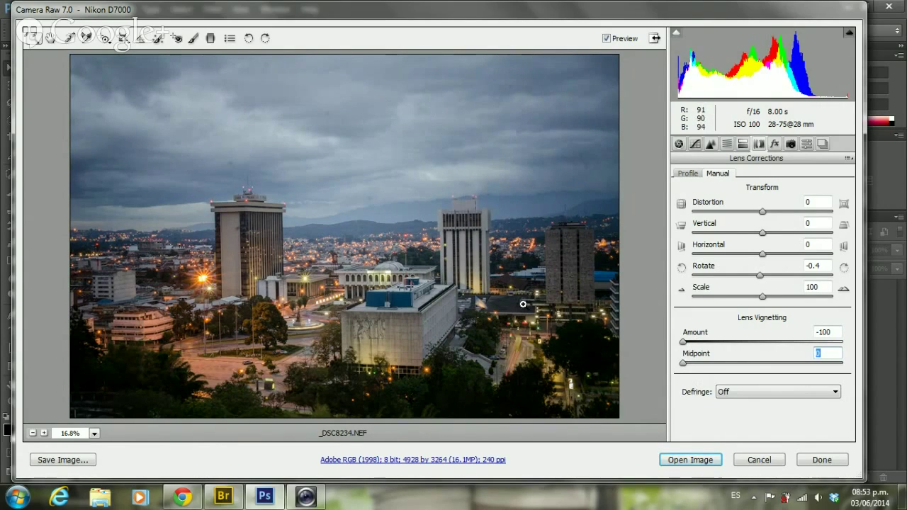
pyautogui.click(741, 343)
pyautogui.moveTo(741, 342)
pyautogui.mouseDown()
pyautogui.moveTo(764, 349)
pyautogui.moveTo(718, 367)
pyautogui.mouseUp()
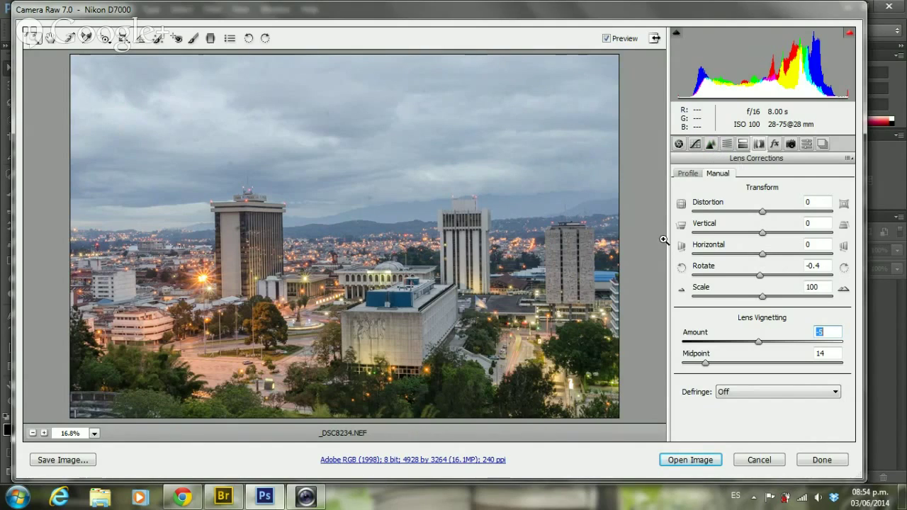
# Look through the Detail and Lens Corrections panels, then return to the Basic settings
pyautogui.click(711, 145)
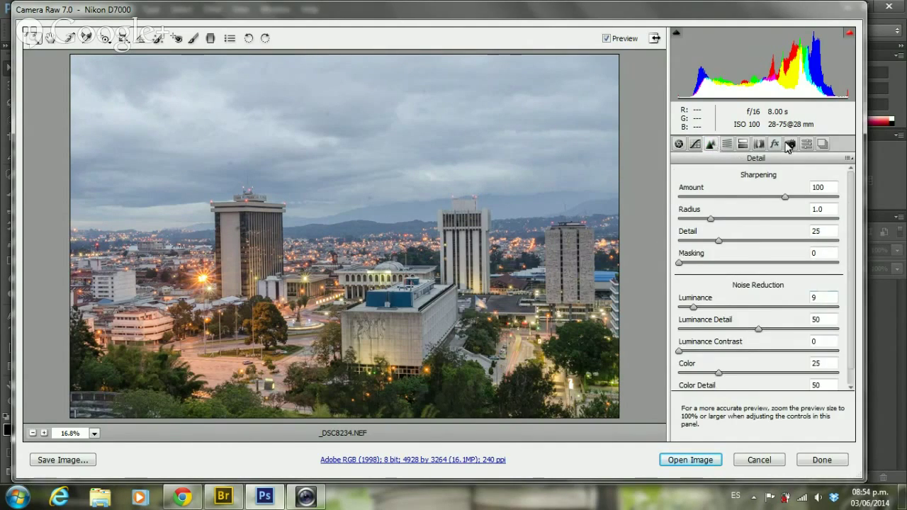
pyautogui.click(758, 144)
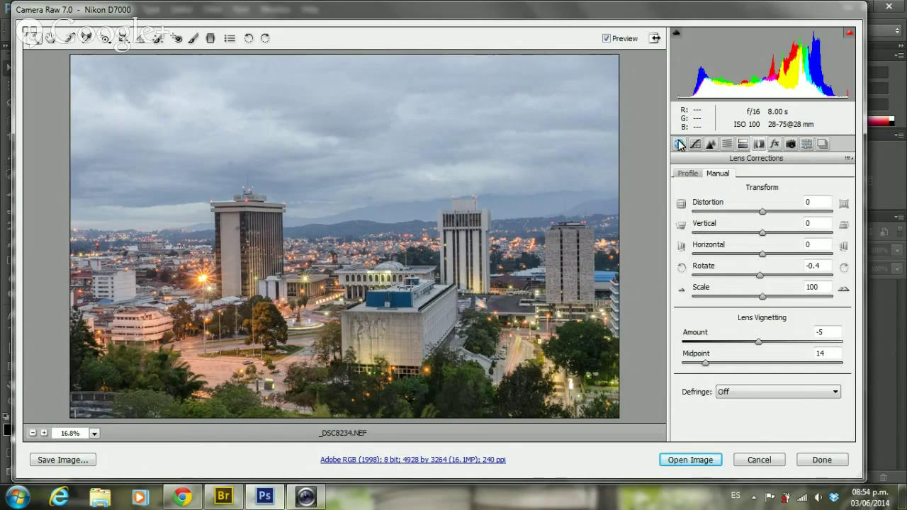
pyautogui.click(679, 144)
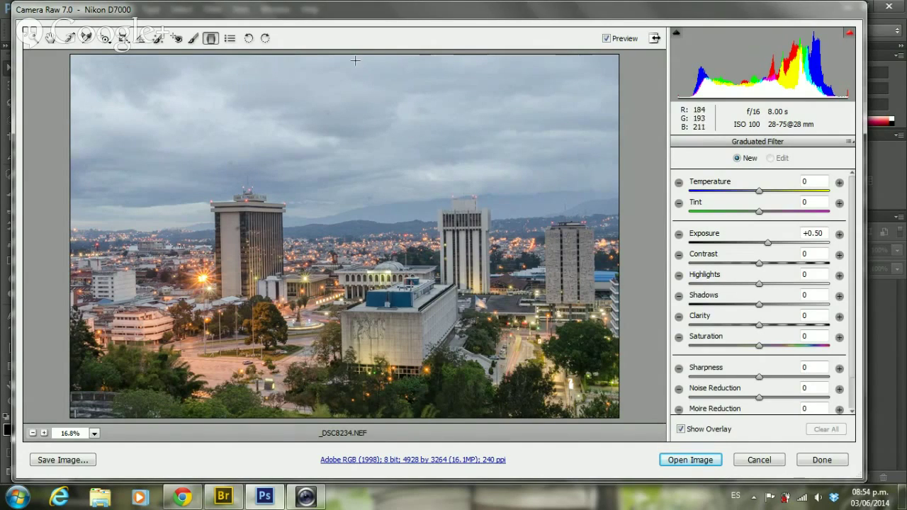
# Draw a top-down sky gradient ending at the skyline, darkening exposure to about -1.10
pyautogui.moveTo(341, 57); pyautogui.dragTo(346, 178)
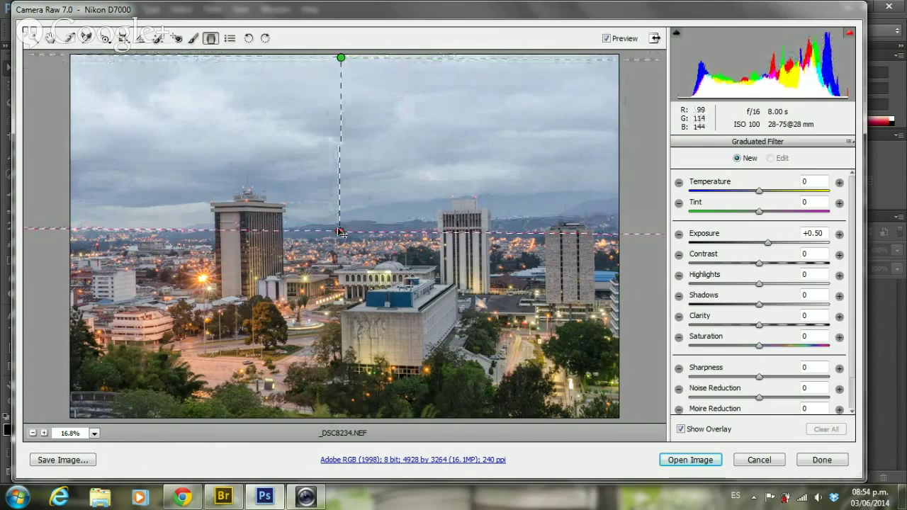
pyautogui.moveTo(346, 178); pyautogui.dragTo(340, 231)
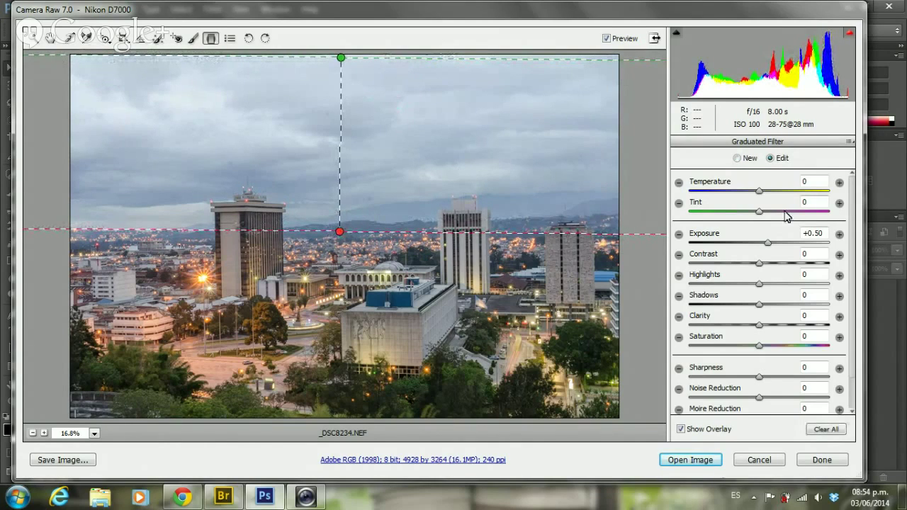
pyautogui.moveTo(769, 244)
pyautogui.mouseDown()
pyautogui.moveTo(647, 239)
pyautogui.moveTo(721, 241)
pyautogui.mouseUp()
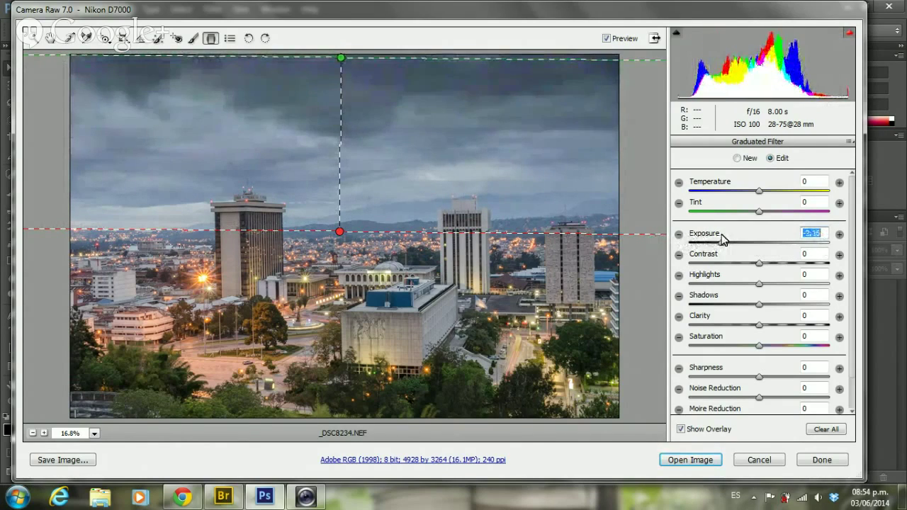
pyautogui.moveTo(341, 104); pyautogui.dragTo(342, 270)
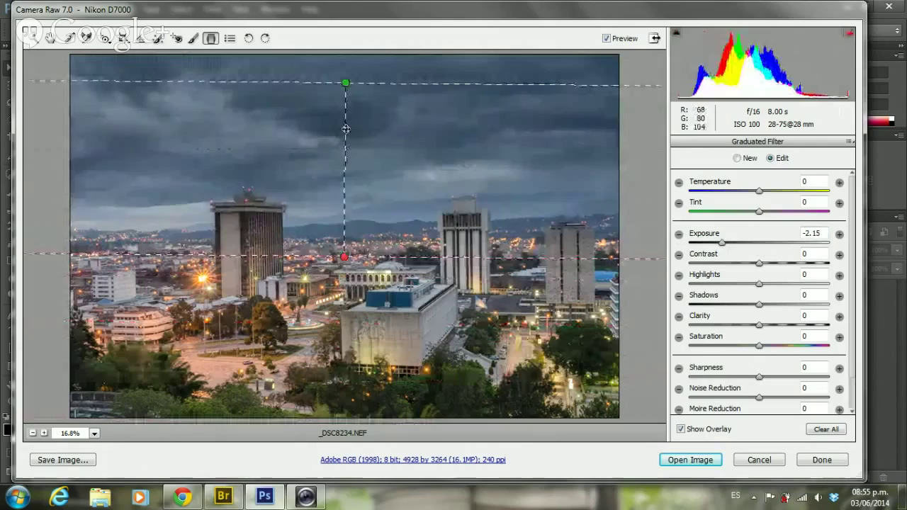
pyautogui.click(738, 241)
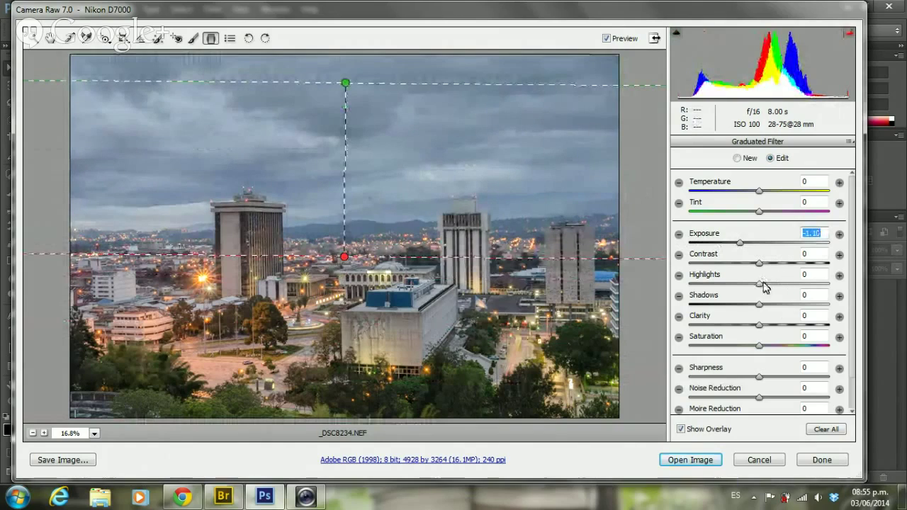
# Set the gradient to Highlights -89, Shadows -6, Exposure -1.25, Temperature +45, deleting the stray gradient
pyautogui.moveTo(758, 284); pyautogui.dragTo(697, 284)
pyautogui.moveTo(777, 306); pyautogui.dragTo(759, 306)
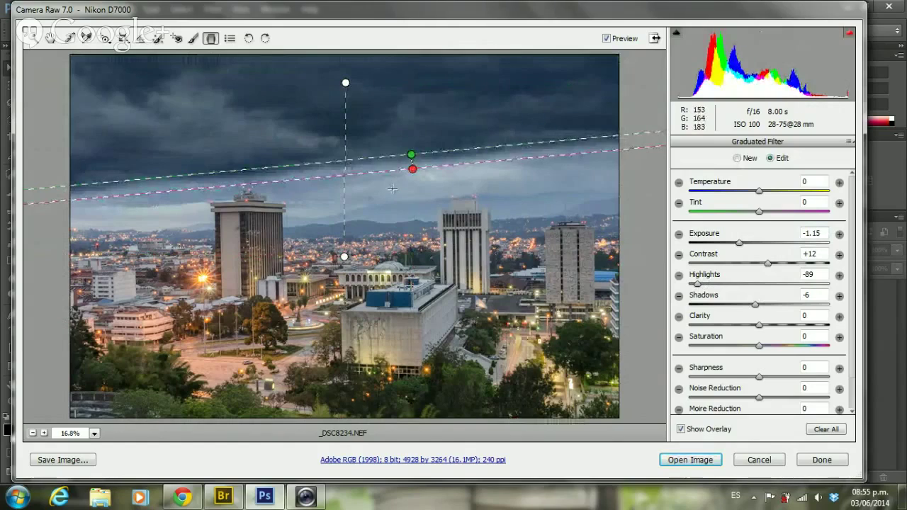
pyautogui.press('Delete')
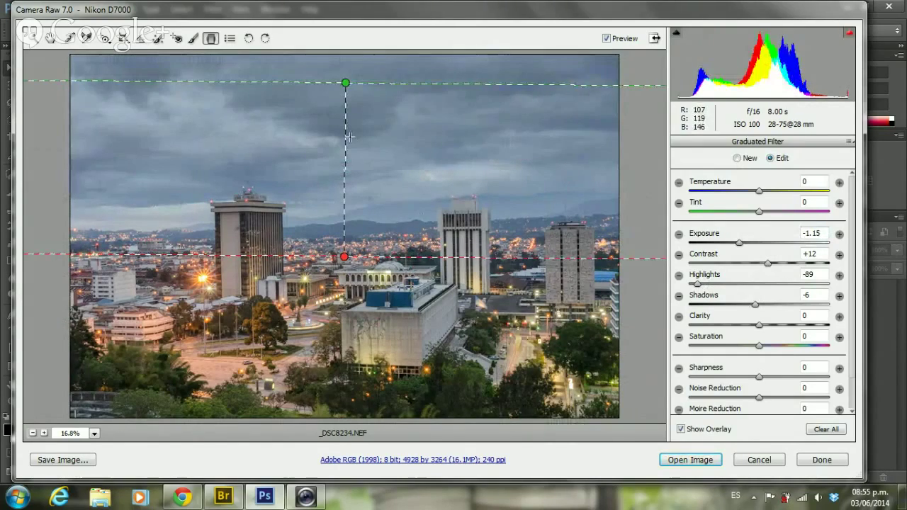
pyautogui.moveTo(345, 136); pyautogui.dragTo(338, 131)
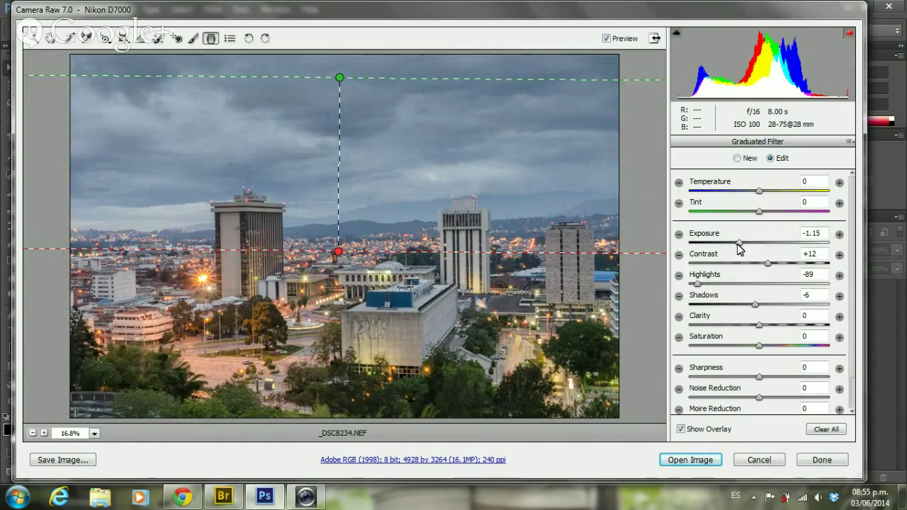
pyautogui.moveTo(739, 244); pyautogui.dragTo(737, 246)
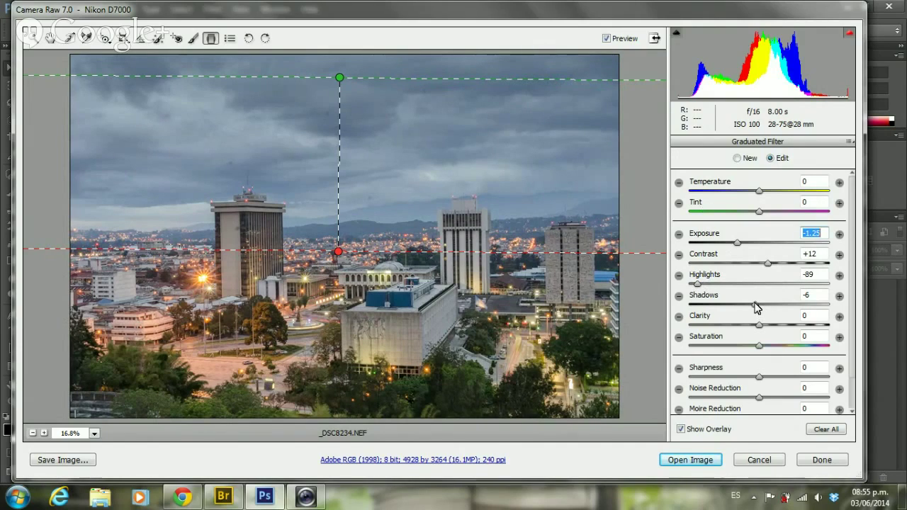
pyautogui.moveTo(760, 191)
pyautogui.mouseDown()
pyautogui.moveTo(832, 194)
pyautogui.moveTo(684, 185)
pyautogui.moveTo(833, 189)
pyautogui.moveTo(768, 190)
pyautogui.moveTo(799, 196)
pyautogui.mouseUp()
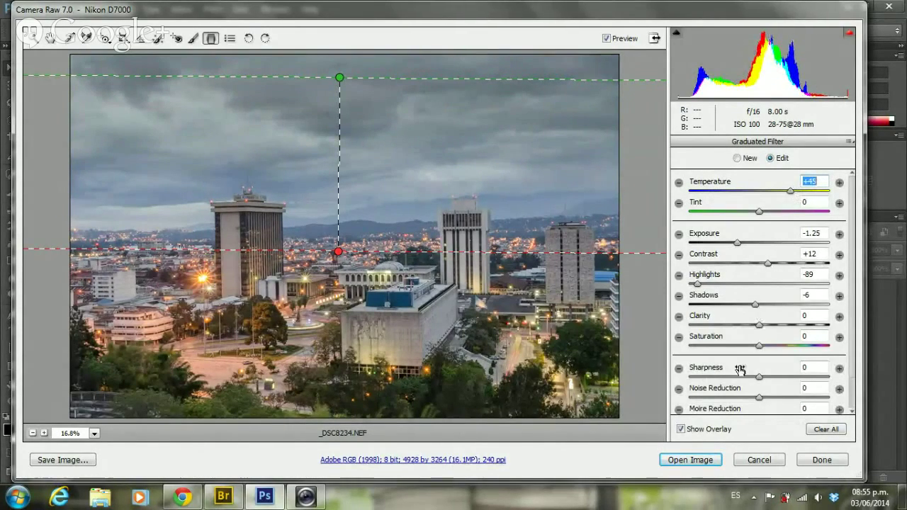
pyautogui.scroll(-2, 741, 319)
pyautogui.scroll(2, 736, 229)
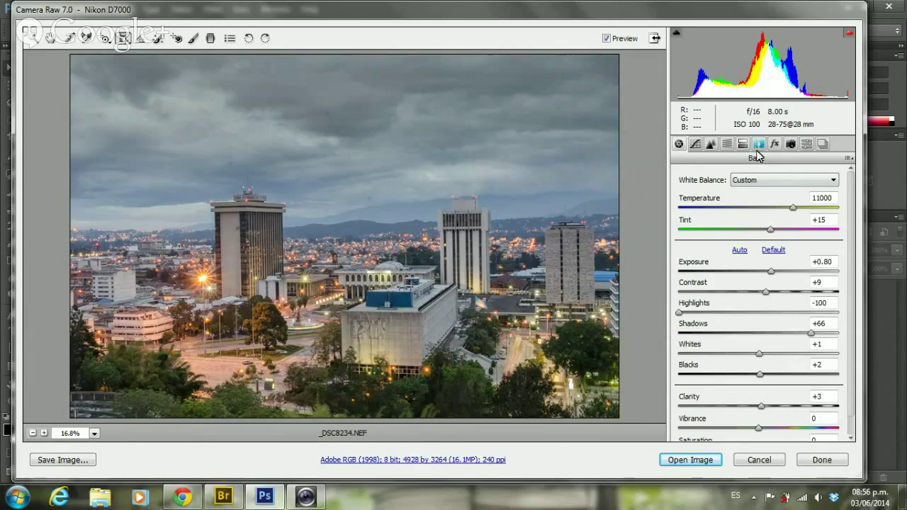
# Straighten the photo to Rotate +1.4 and zoom into the upper-right sky to check it
pyautogui.click(758, 145)
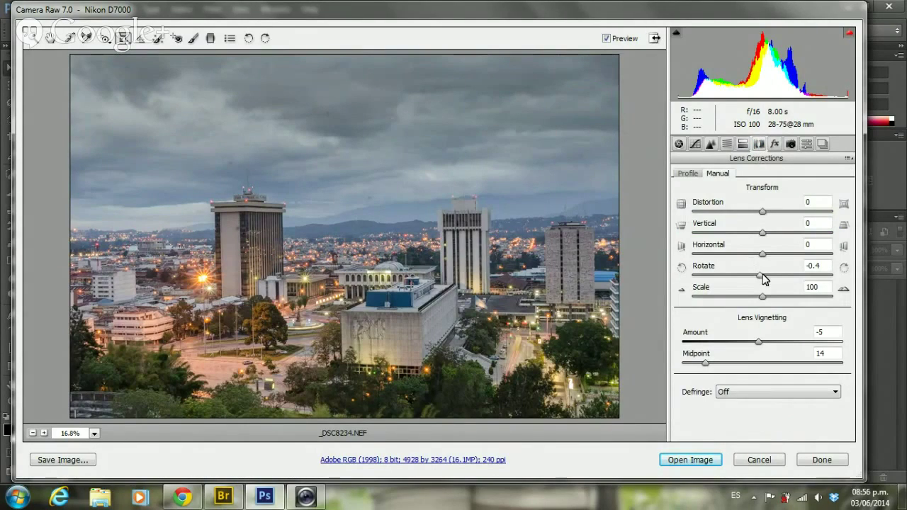
pyautogui.moveTo(763, 280); pyautogui.dragTo(771, 279)
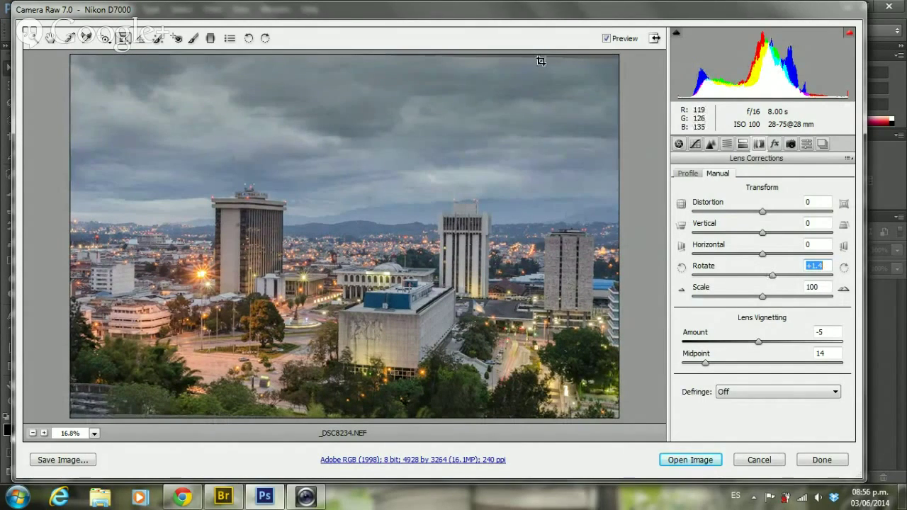
pyautogui.click(94, 433)
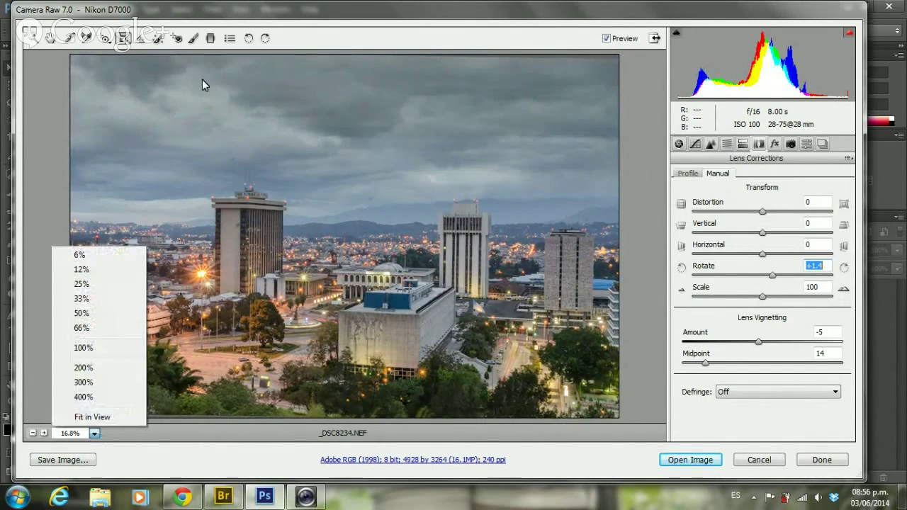
pyautogui.click(33, 41)
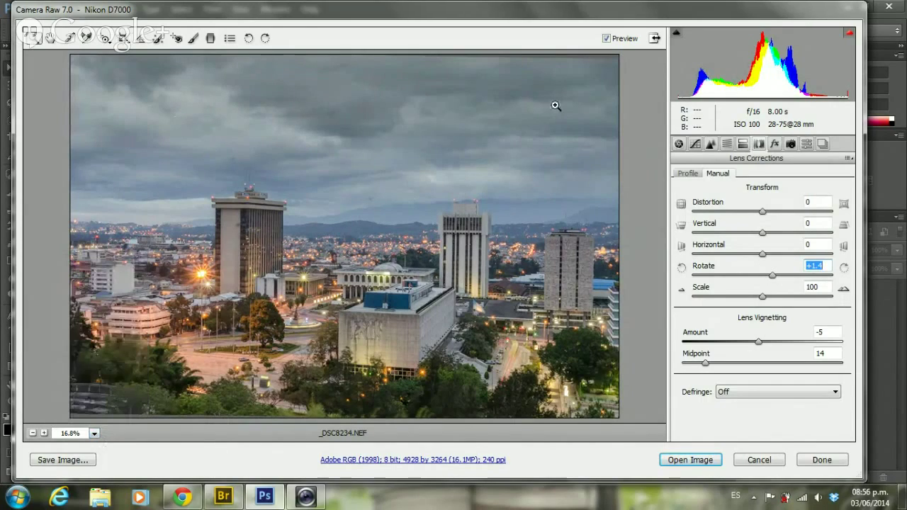
pyautogui.click(584, 63)
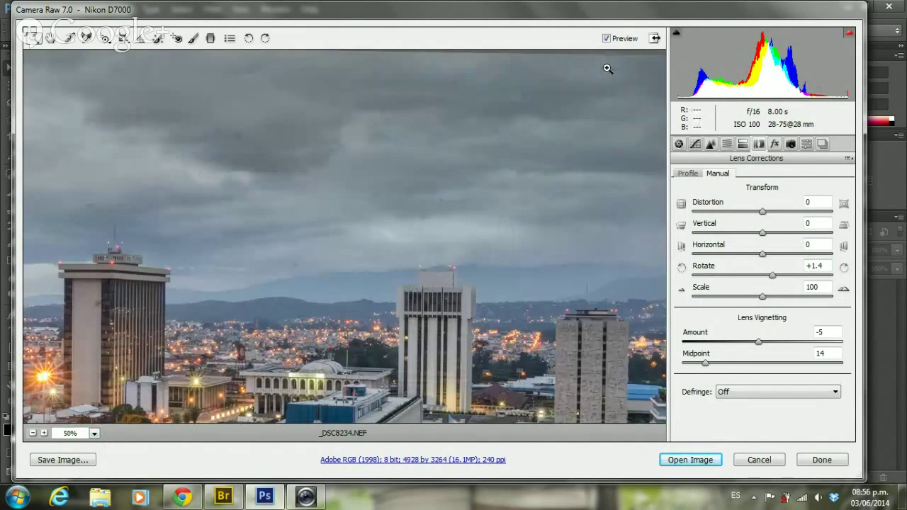
pyautogui.click(607, 68)
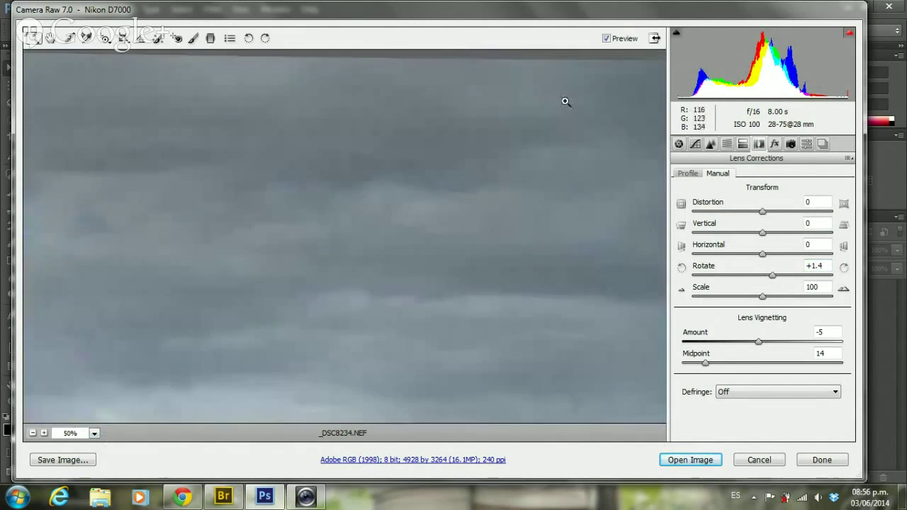
pyautogui.click(50, 40)
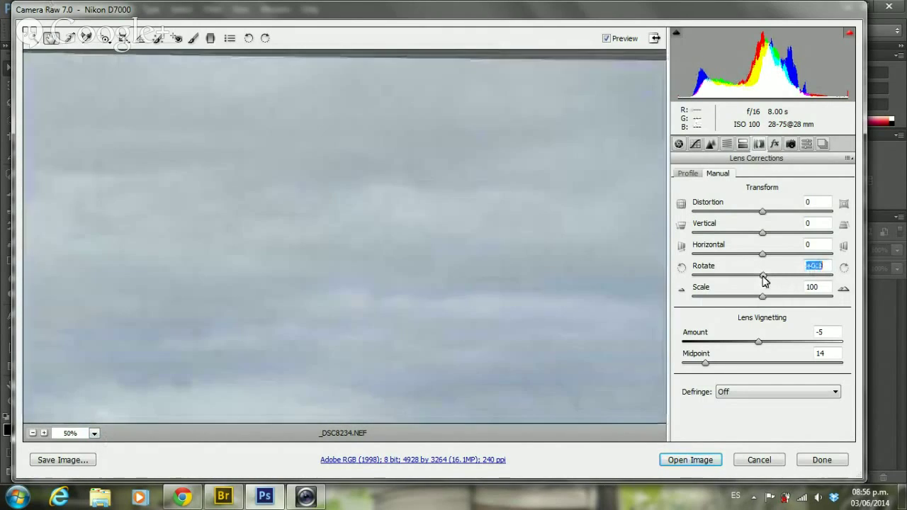
pyautogui.moveTo(770, 279); pyautogui.dragTo(775, 276)
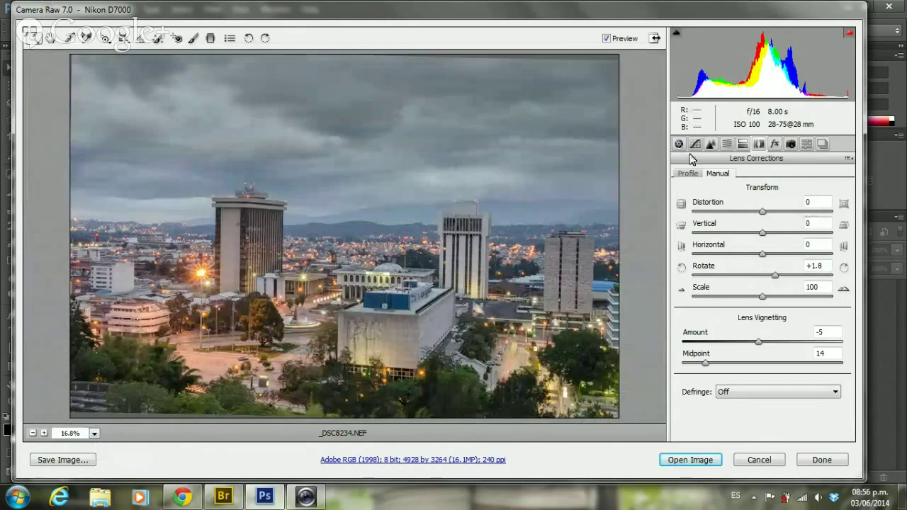
# Return to the Basic tone settings for the graduated filter
pyautogui.click(679, 143)
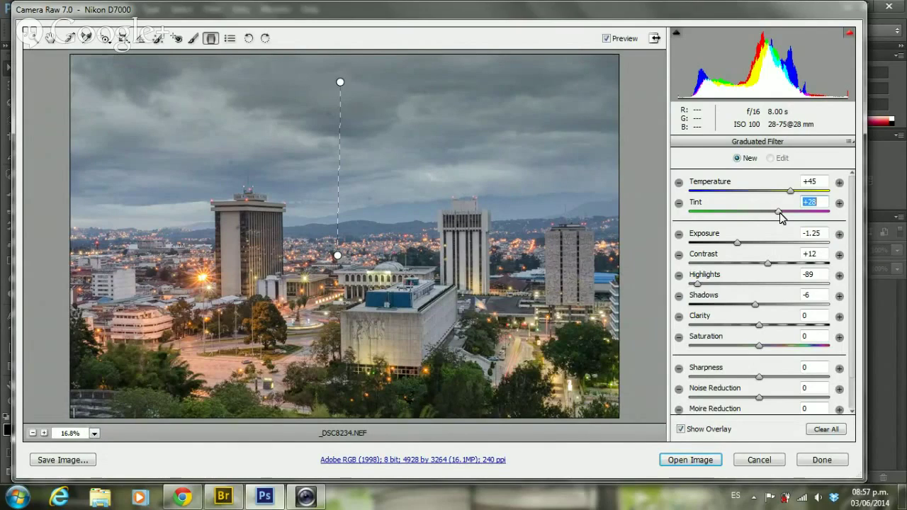
# Ease the tint to +2 and draw one sky gradient from the top edge down to the skyline
pyautogui.moveTo(779, 213); pyautogui.dragTo(764, 217)
pyautogui.moveTo(526, 147); pyautogui.dragTo(516, 283)
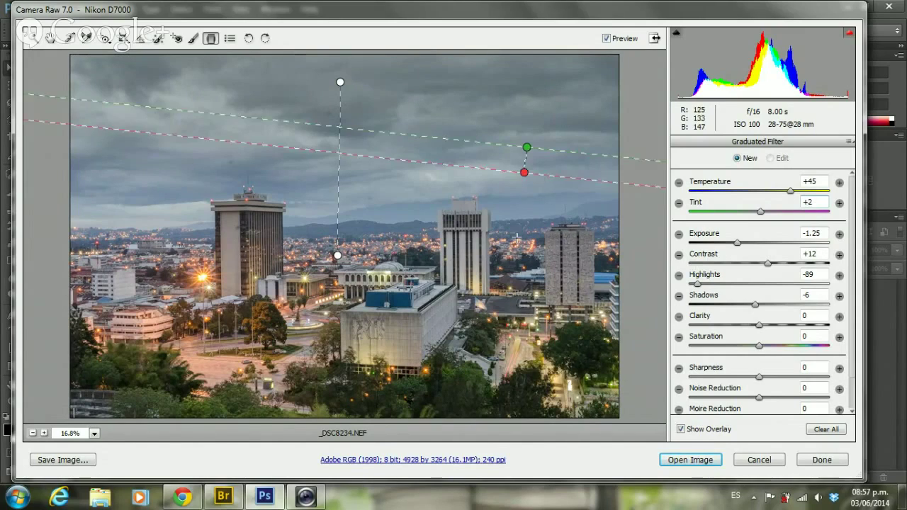
pyautogui.moveTo(131, 168); pyautogui.dragTo(266, 321)
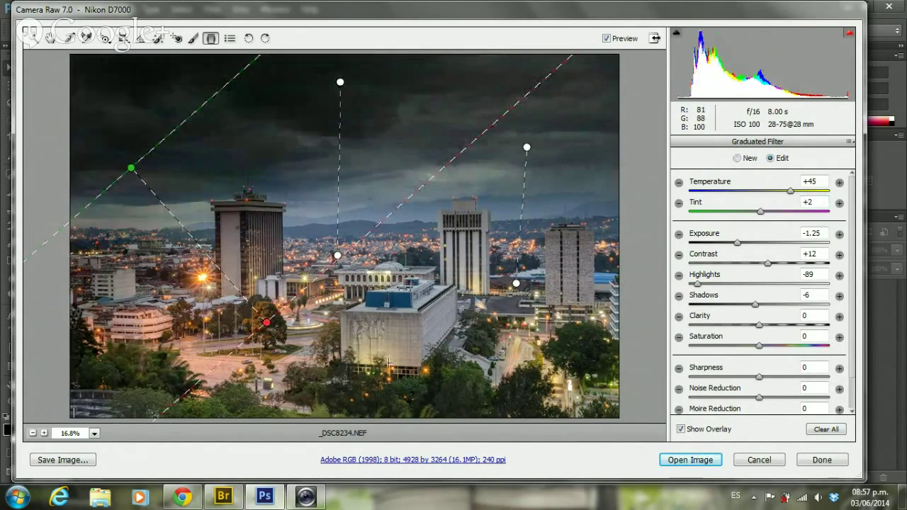
pyautogui.moveTo(382, 353); pyautogui.dragTo(494, 261)
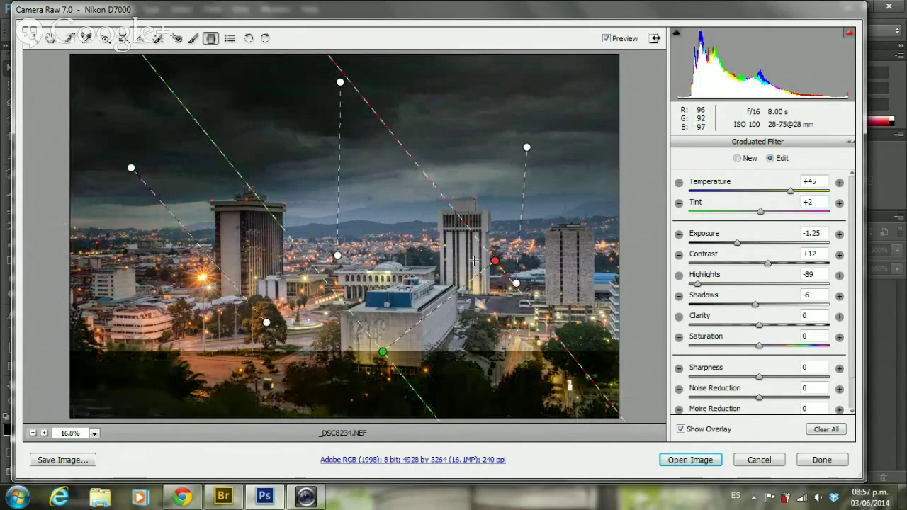
pyautogui.moveTo(454, 119); pyautogui.dragTo(533, 215)
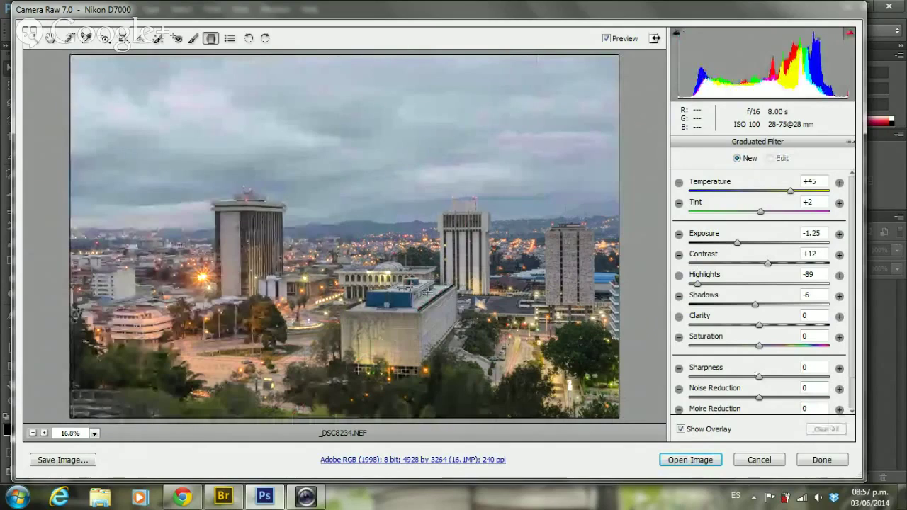
pyautogui.moveTo(303, 60); pyautogui.dragTo(306, 208)
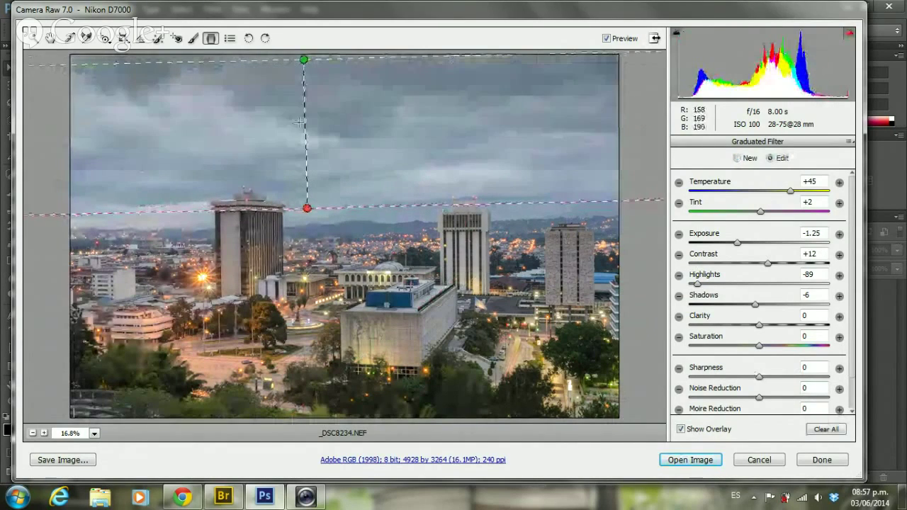
pyautogui.moveTo(304, 119); pyautogui.dragTo(310, 143)
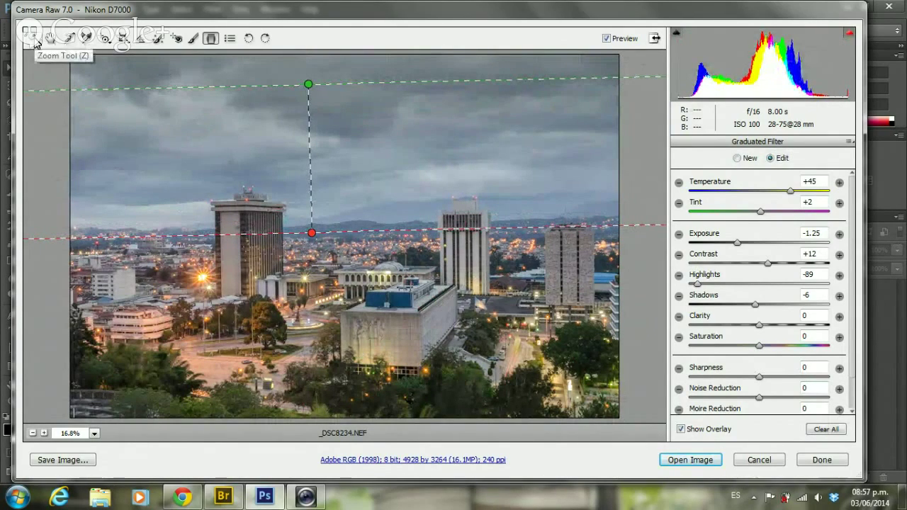
# Brush a local adjustment over the upper sky and set its Exposure to +0.70
pyautogui.click(33, 41)
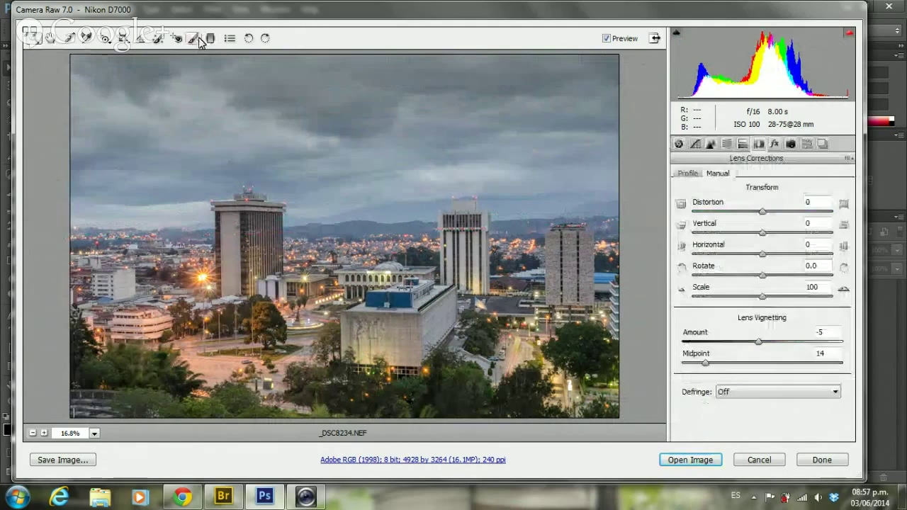
pyautogui.click(197, 38)
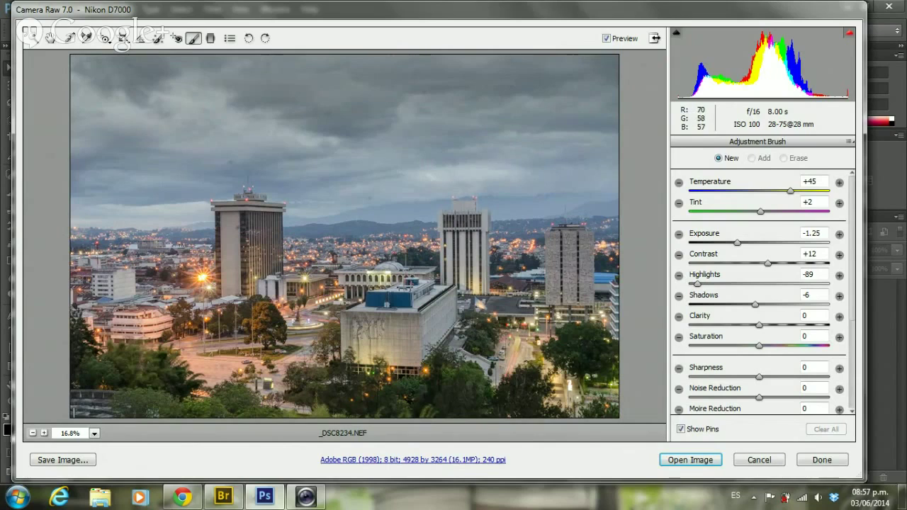
pyautogui.click(358, 116)
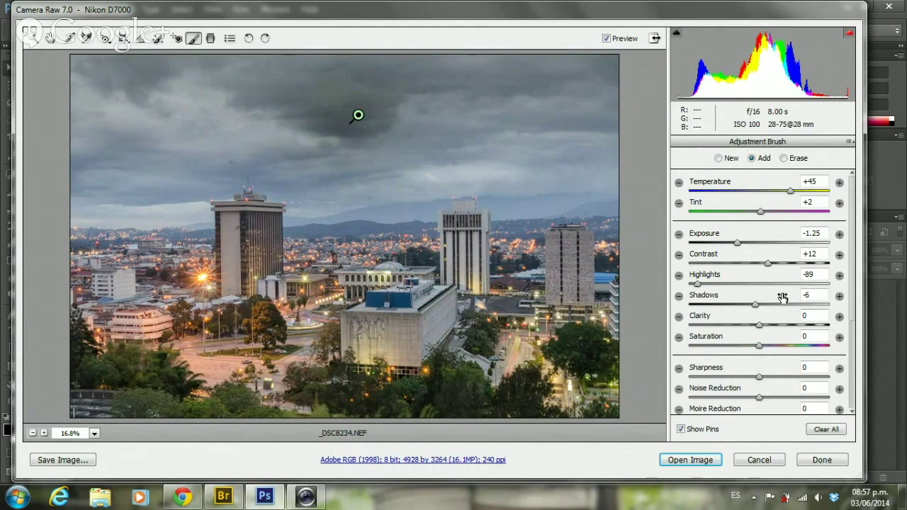
pyautogui.moveTo(737, 242); pyautogui.dragTo(689, 246)
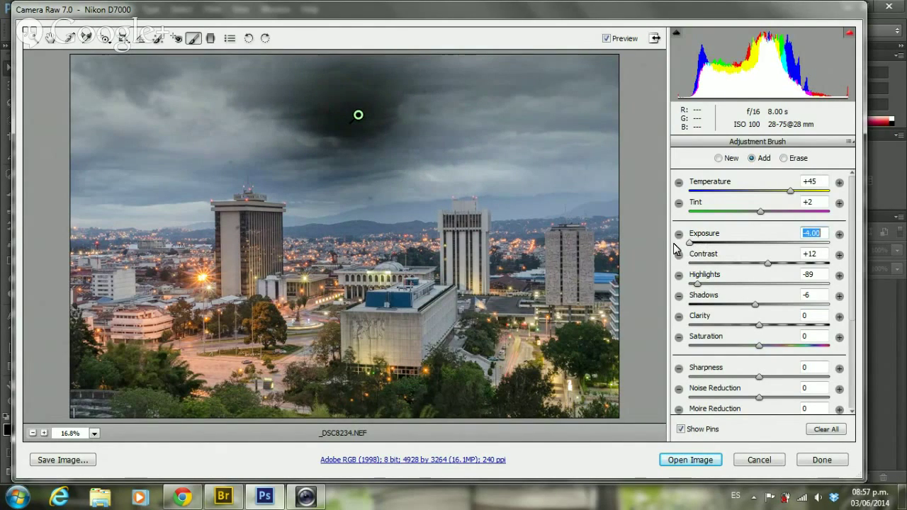
pyautogui.moveTo(706, 244); pyautogui.dragTo(835, 243)
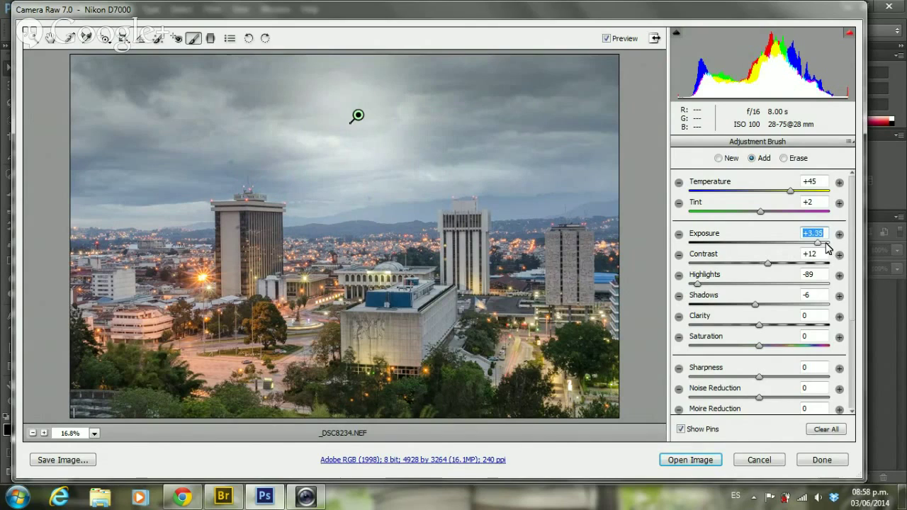
pyautogui.moveTo(826, 246)
pyautogui.mouseDown()
pyautogui.moveTo(673, 253)
pyautogui.moveTo(767, 249)
pyautogui.mouseUp()
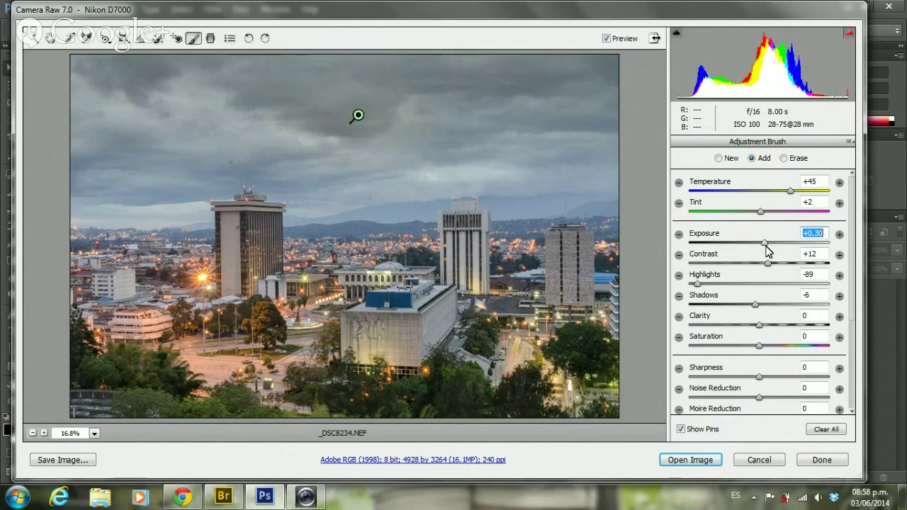
pyautogui.press('Up')
pyautogui.press('Up')
pyautogui.press('Up')
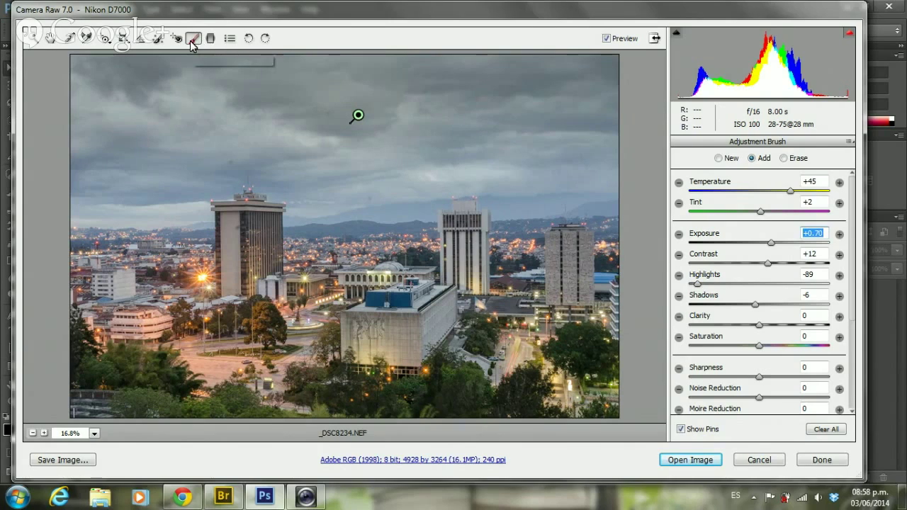
pyautogui.click(36, 39)
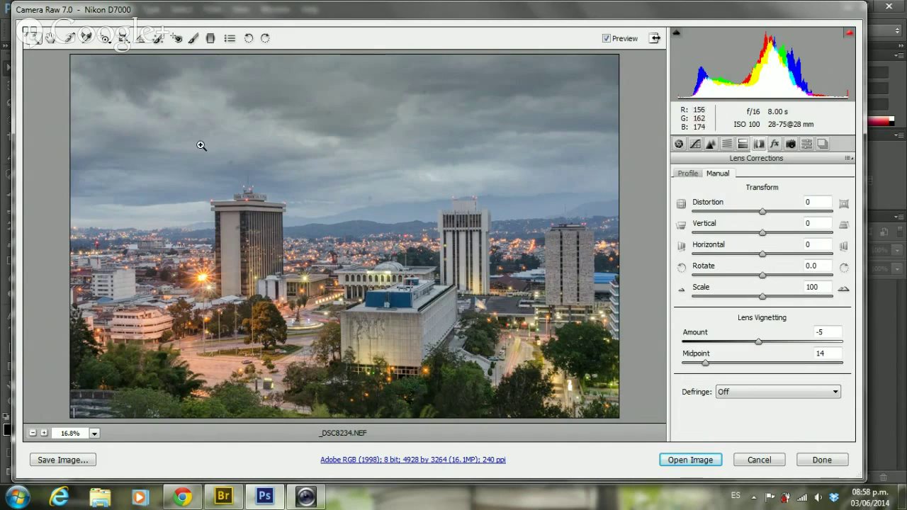
# Bring back the Basic panel: Temperature 11000, Tint +15, Exposure +0.80, Shadows +66
pyautogui.click(774, 144)
pyautogui.click(791, 144)
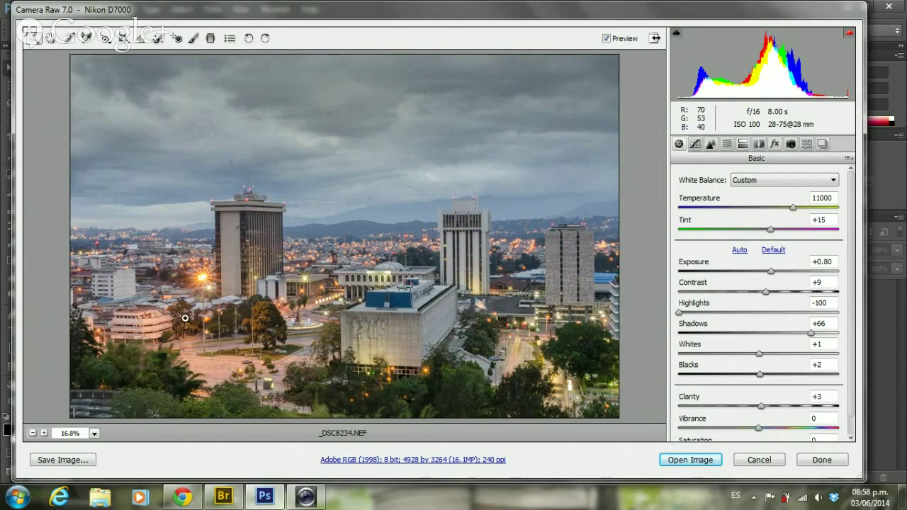
pyautogui.scroll(-1, 764, 404)
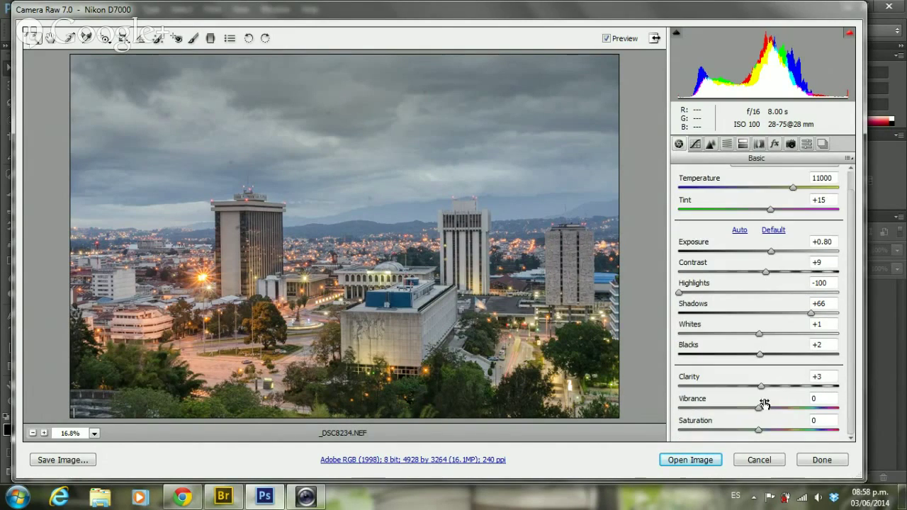
pyautogui.scroll(1, 680, 267)
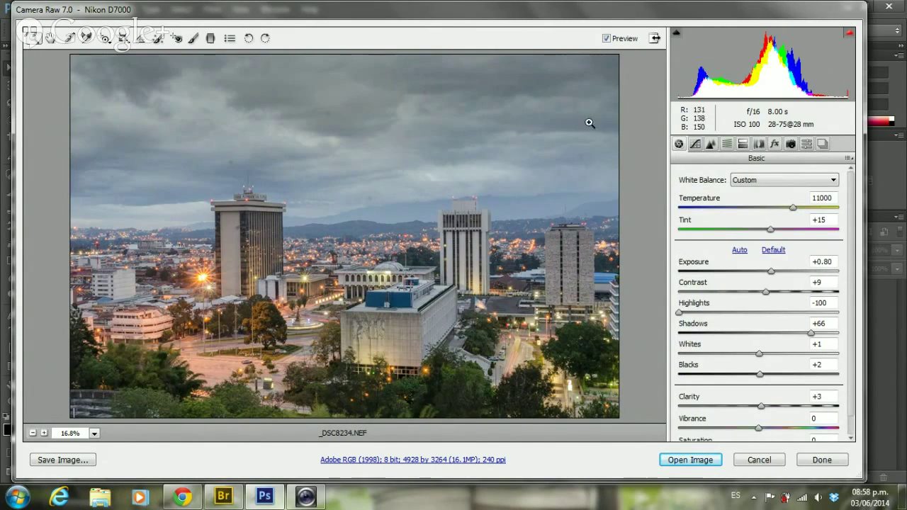
# Toggle the preview repeatedly to compare the edited city scene with the original
pyautogui.click(610, 41)
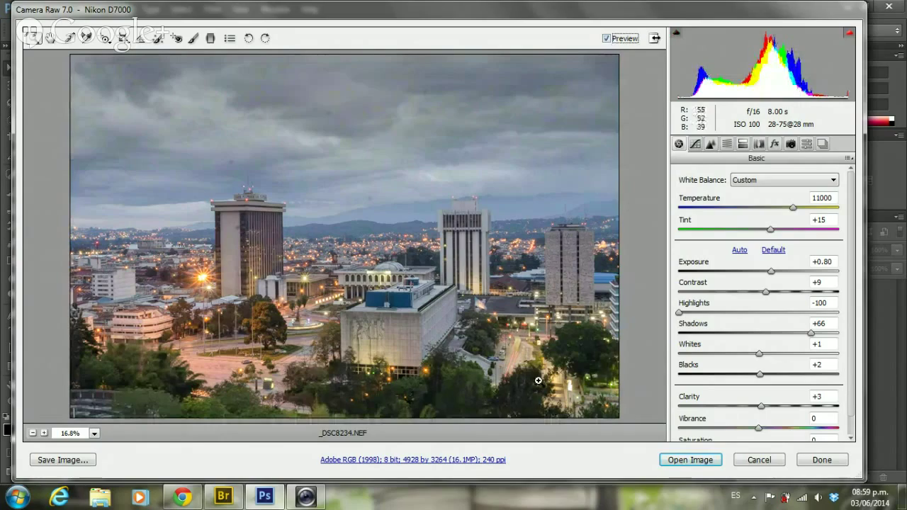
pyautogui.click(606, 38)
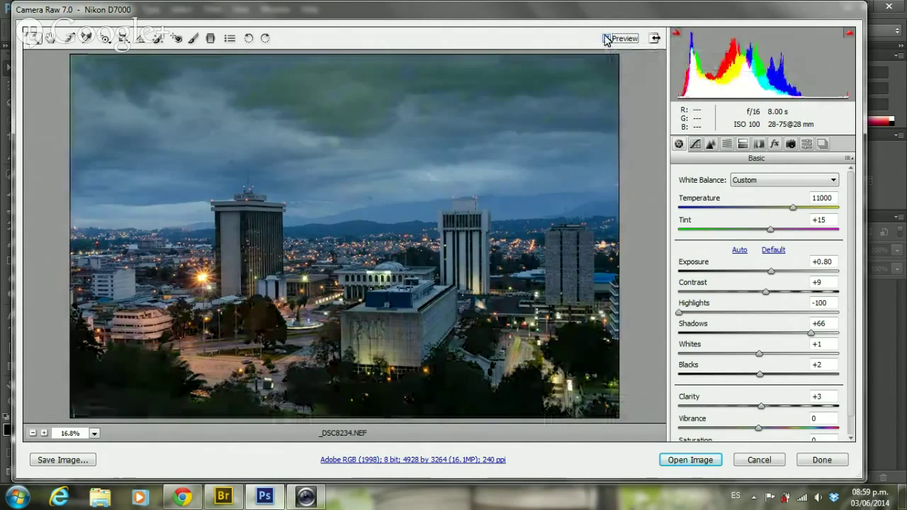
pyautogui.click(606, 38)
pyautogui.click(605, 38)
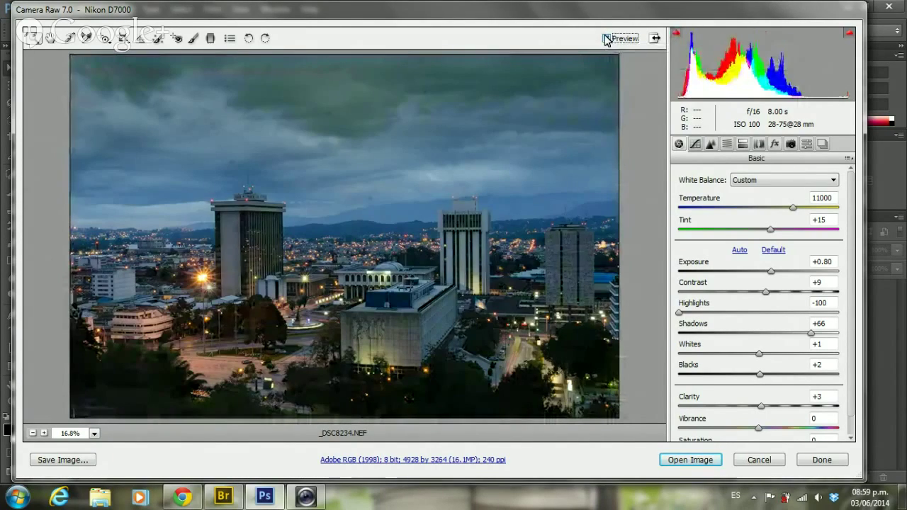
pyautogui.click(605, 38)
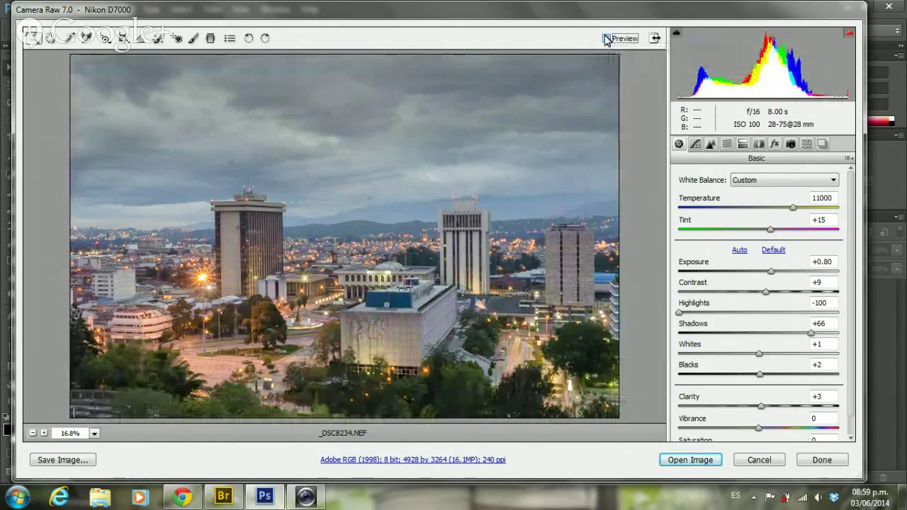
pyautogui.click(605, 39)
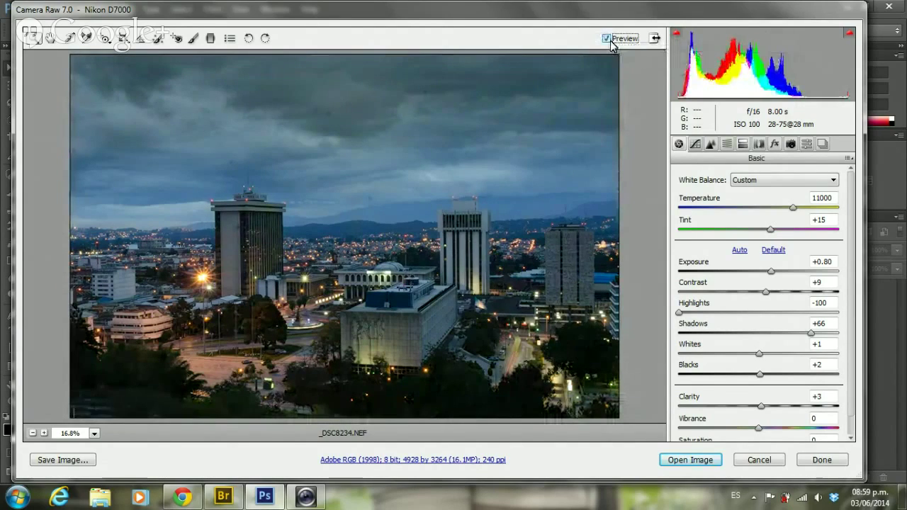
pyautogui.click(605, 39)
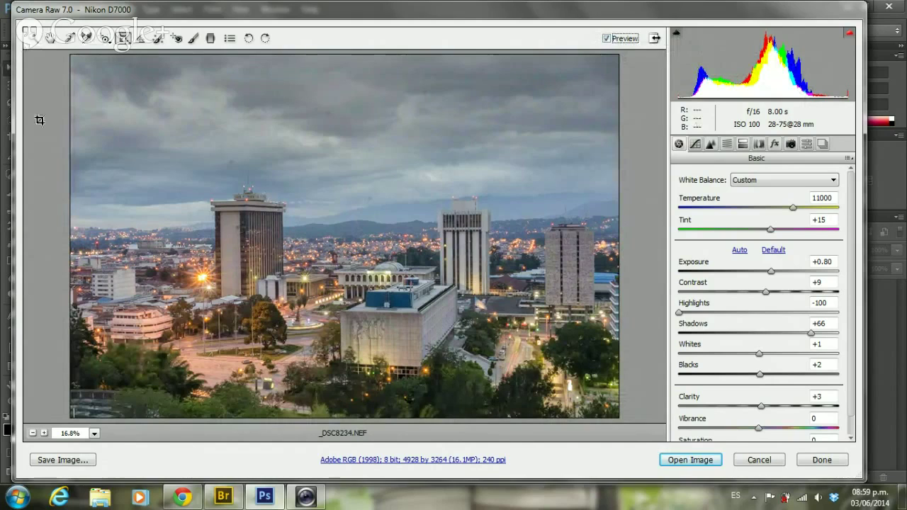
# Crop the photo to 4224 × 2303, lowering the top edge to trim the sky
pyautogui.moveTo(67, 120)
pyautogui.mouseDown()
pyautogui.moveTo(549, 390)
pyautogui.moveTo(532, 441)
pyautogui.moveTo(560, 450)
pyautogui.moveTo(543, 454)
pyautogui.mouseUp()
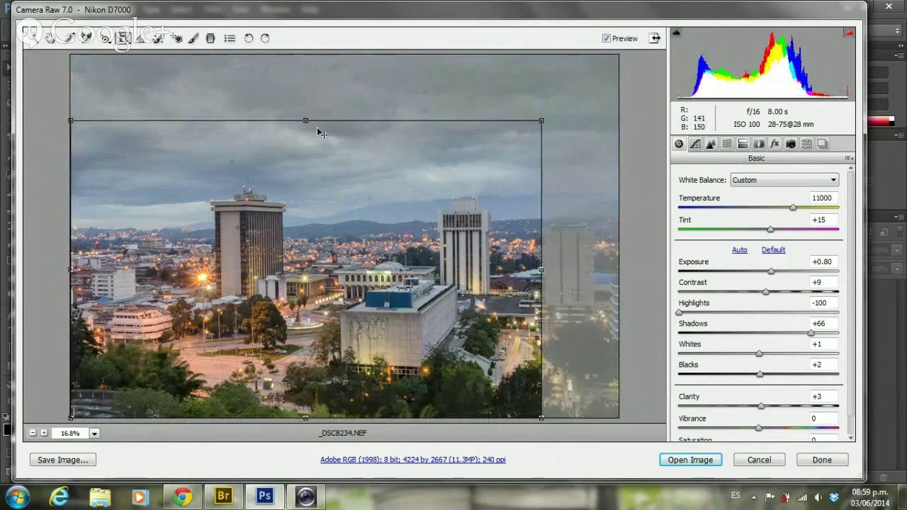
pyautogui.moveTo(308, 121); pyautogui.dragTo(313, 161)
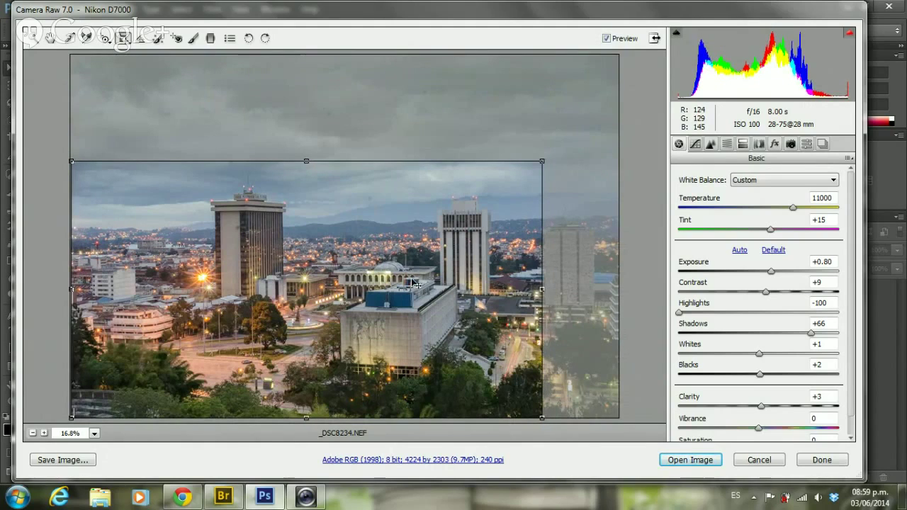
pyautogui.press('z')
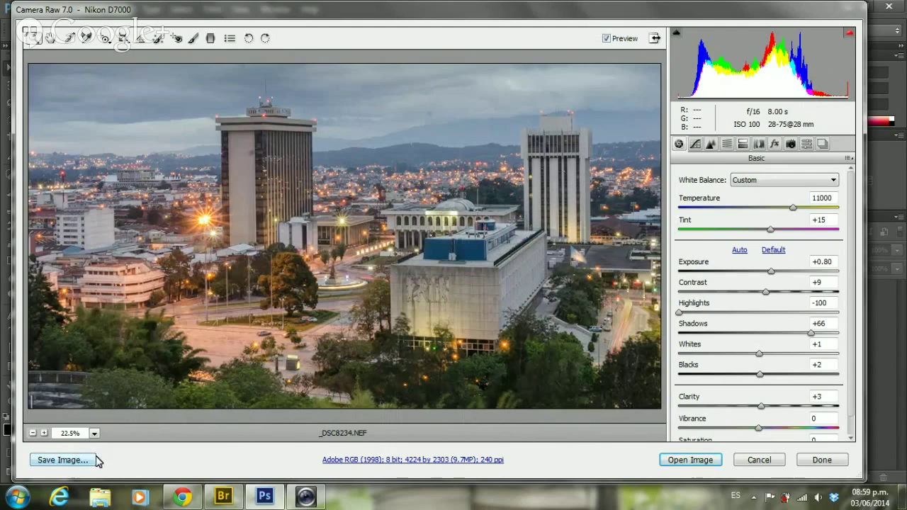
# Bring up Save Options and choose JPEG as the output format
pyautogui.click(71, 459)
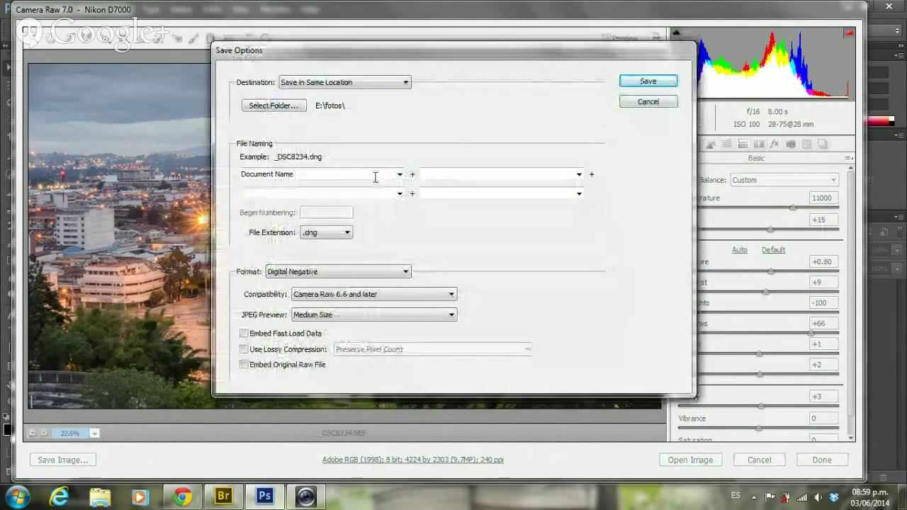
pyautogui.click(336, 234)
pyautogui.click(386, 237)
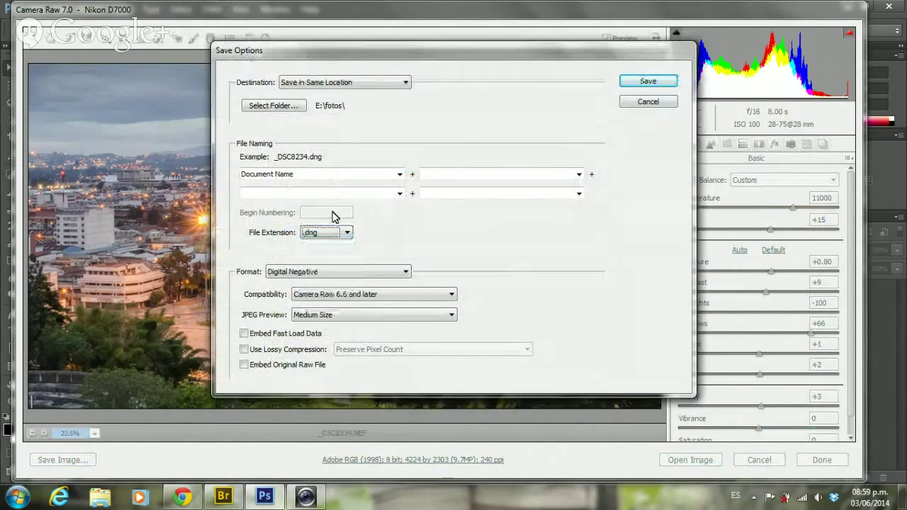
pyautogui.click(343, 234)
pyautogui.click(348, 234)
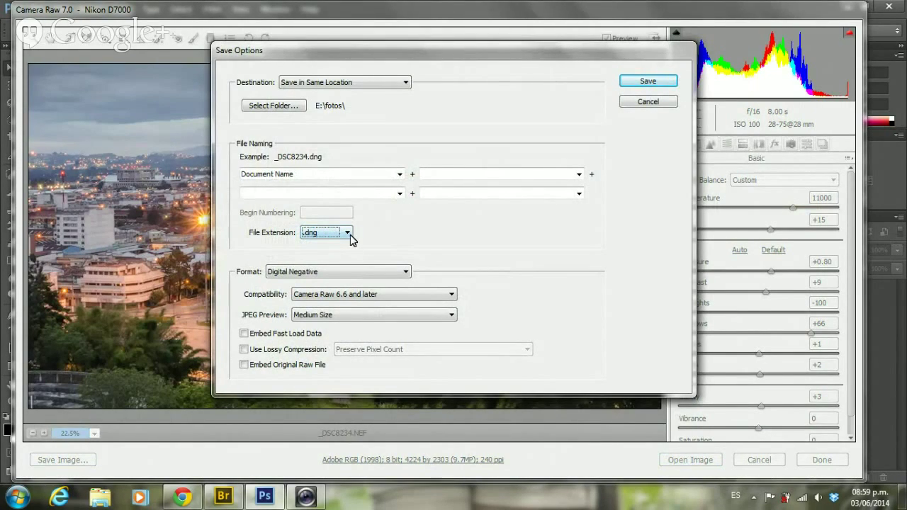
pyautogui.click(350, 235)
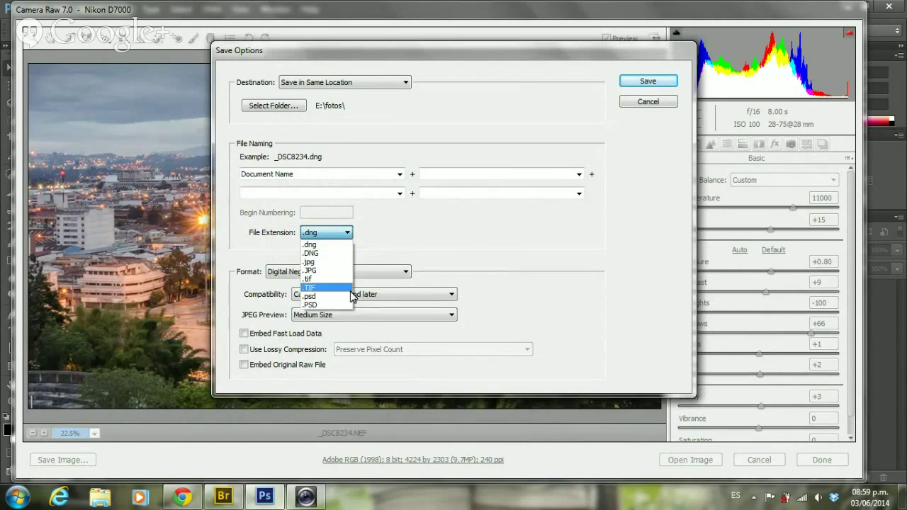
# Replace the document name with paisaje, keeping the format as JPEG
pyautogui.click(339, 271)
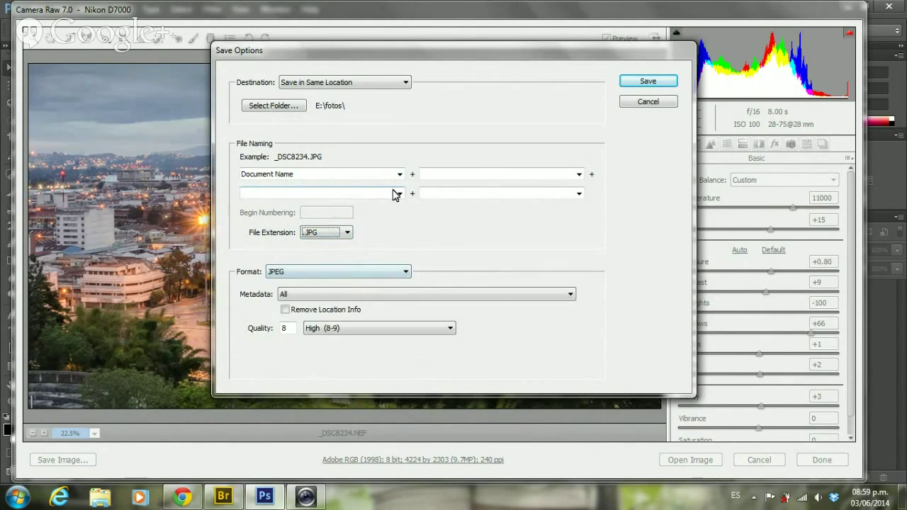
pyautogui.click(333, 176)
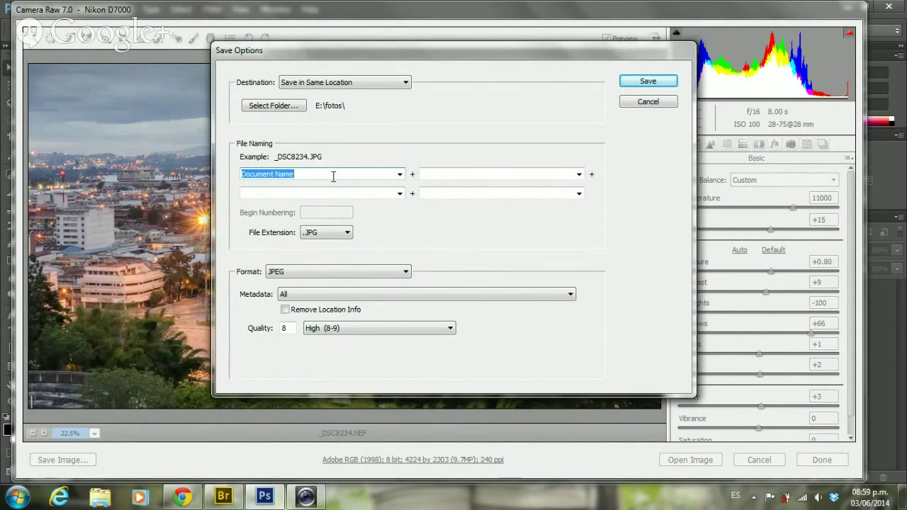
pyautogui.write('paisaje')
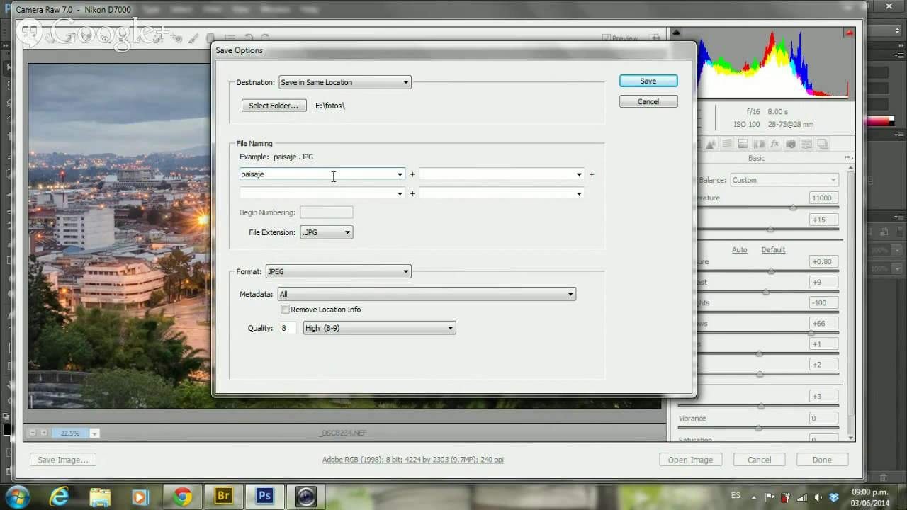
pyautogui.click(338, 328)
pyautogui.click(340, 173)
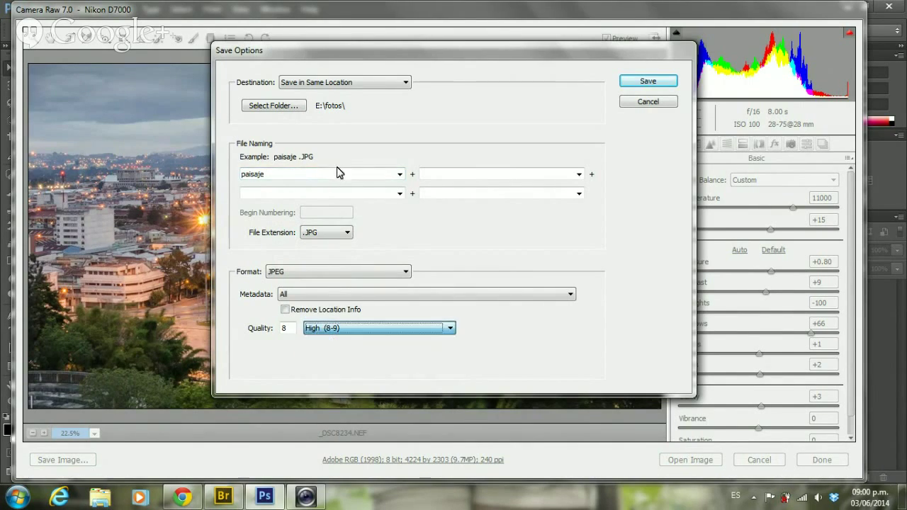
pyautogui.doubleClick(340, 175)
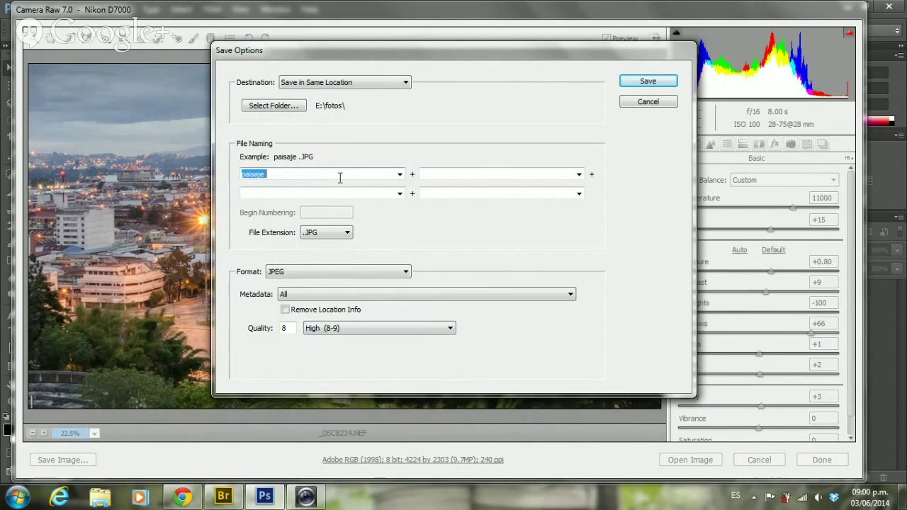
pyautogui.click(362, 269)
pyautogui.click(364, 270)
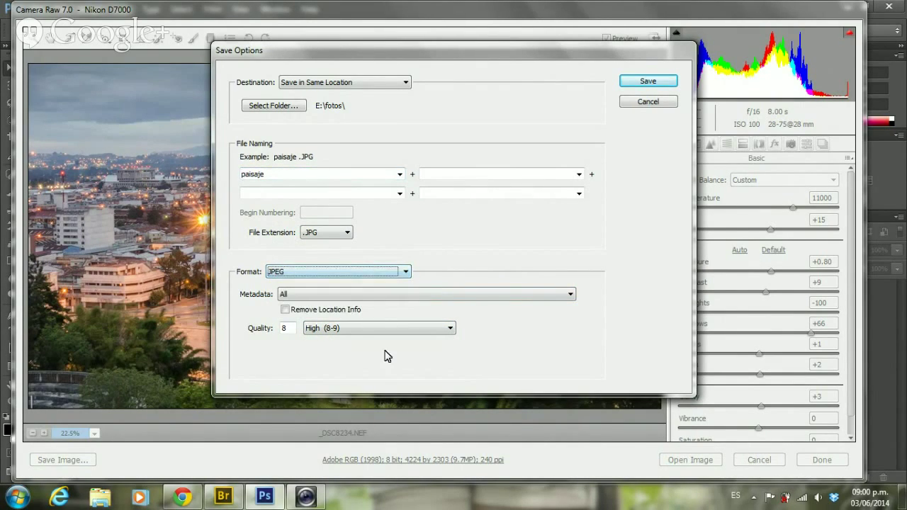
# Set the JPEG quality to Maximum (10)
pyautogui.click(388, 328)
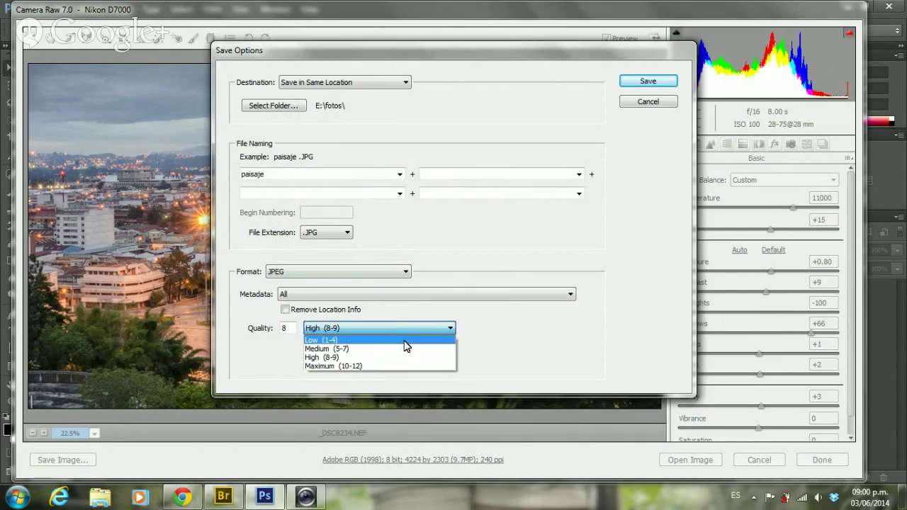
pyautogui.click(406, 340)
pyautogui.click(396, 329)
pyautogui.click(397, 349)
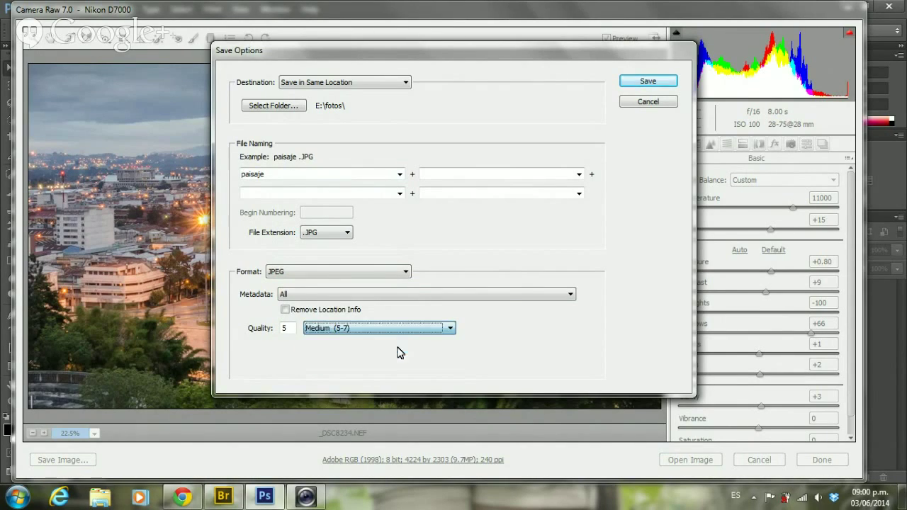
pyautogui.click(401, 327)
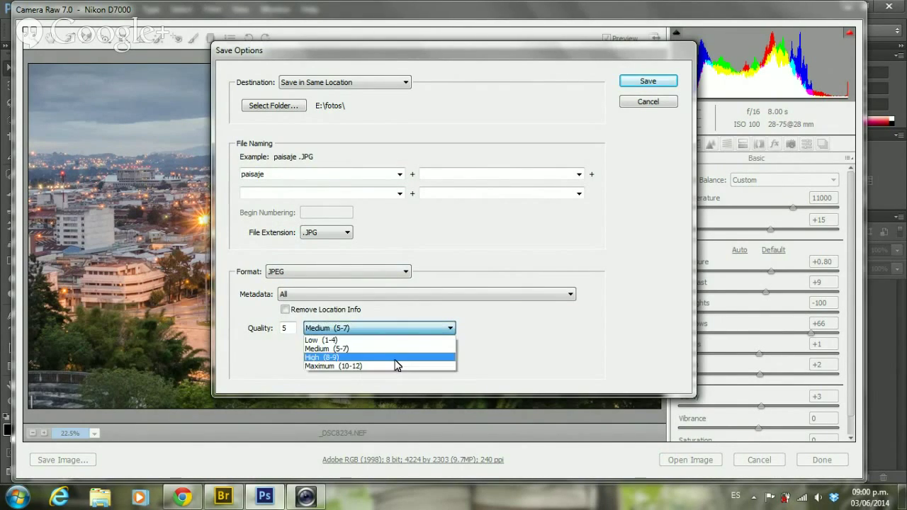
pyautogui.click(396, 357)
pyautogui.click(396, 329)
pyautogui.click(398, 365)
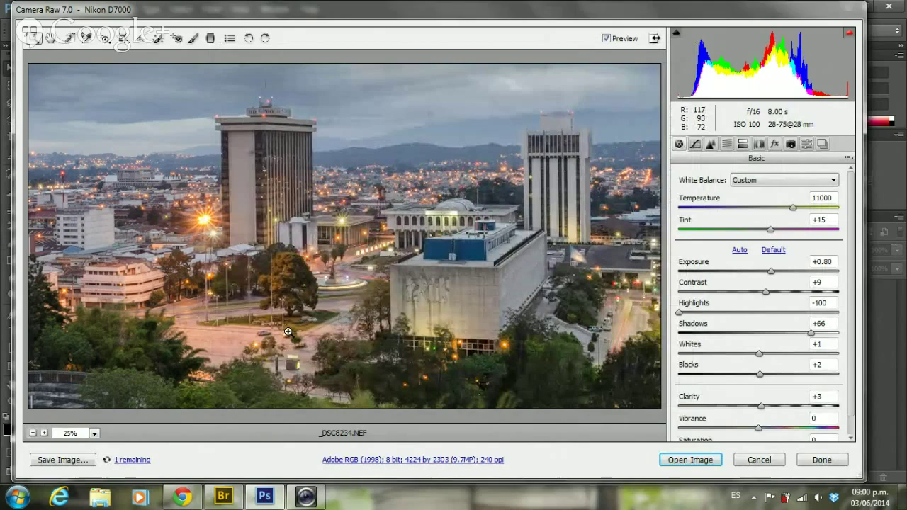
# Fit the city photo in the preview while it saves, then switch to Bridge
pyautogui.click(288, 331)
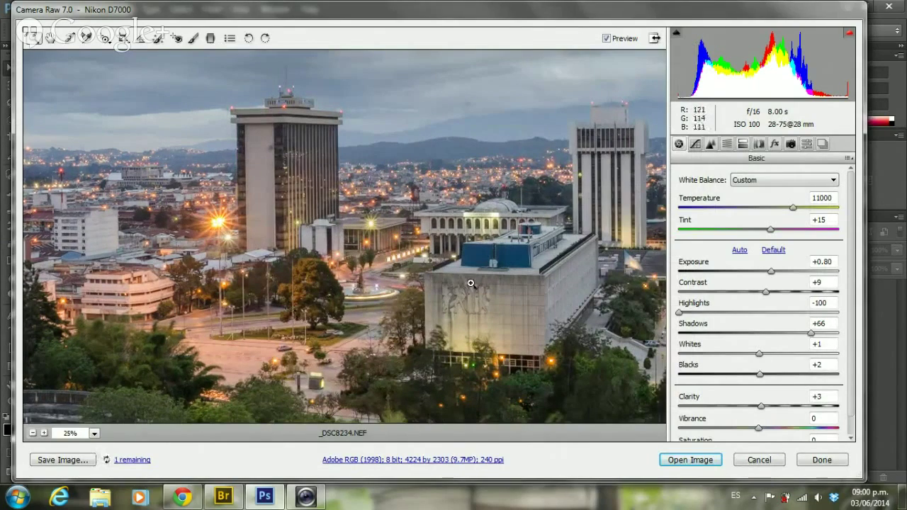
pyautogui.click(94, 433)
pyautogui.click(91, 417)
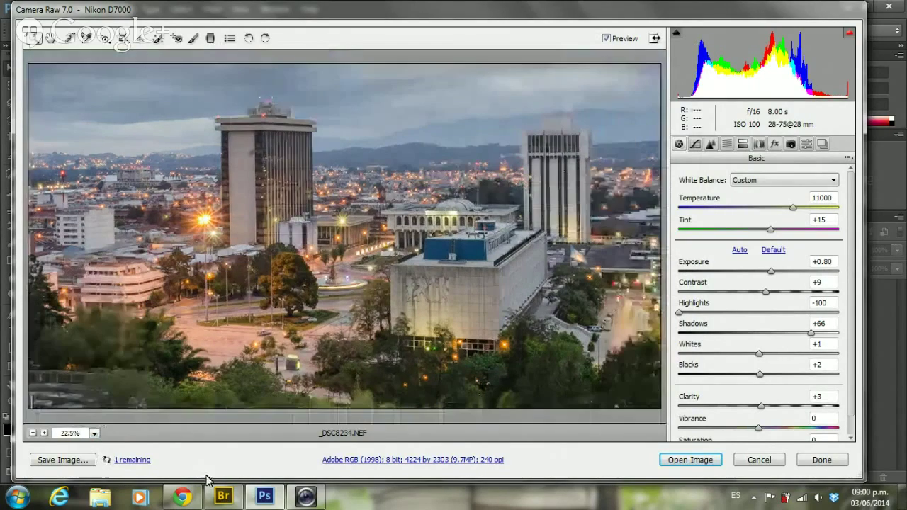
pyautogui.click(222, 496)
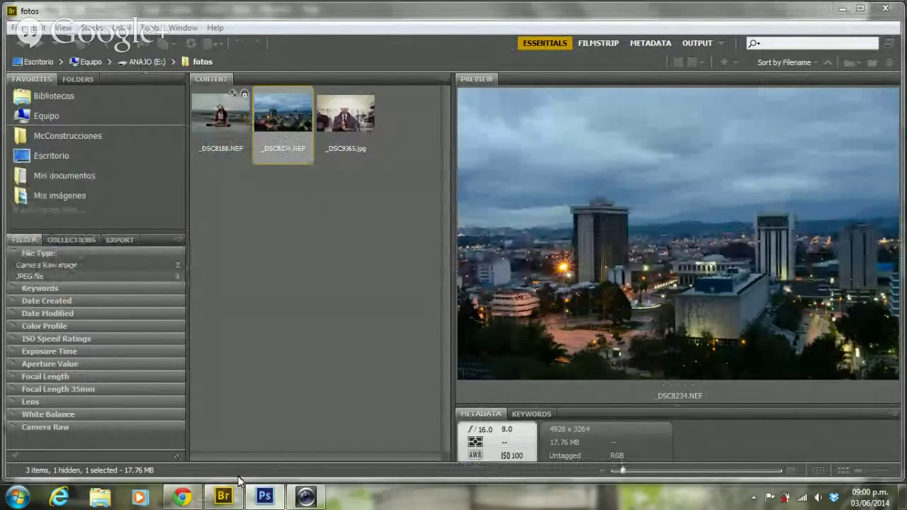
# Preview paisaje.JPG against the city raw, then open _DSC8188.NEF in Camera Raw
pyautogui.doubleClick(297, 120)
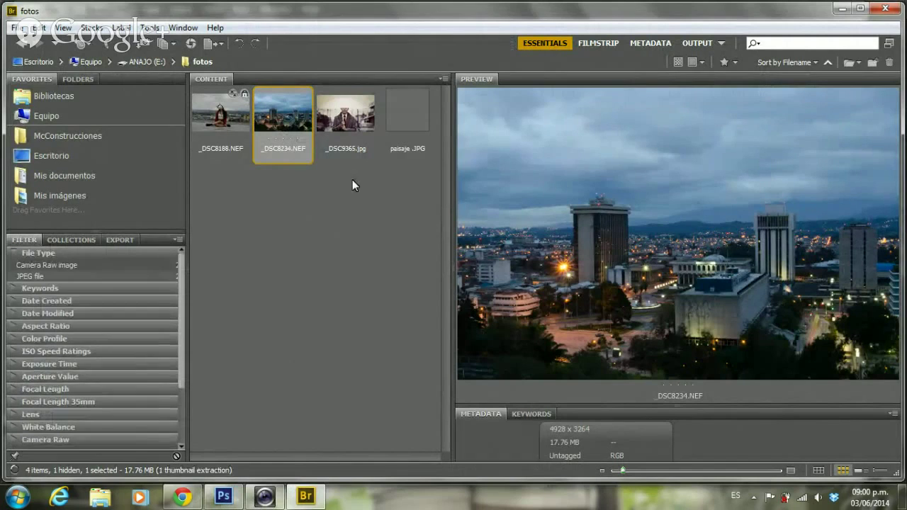
pyautogui.click(415, 116)
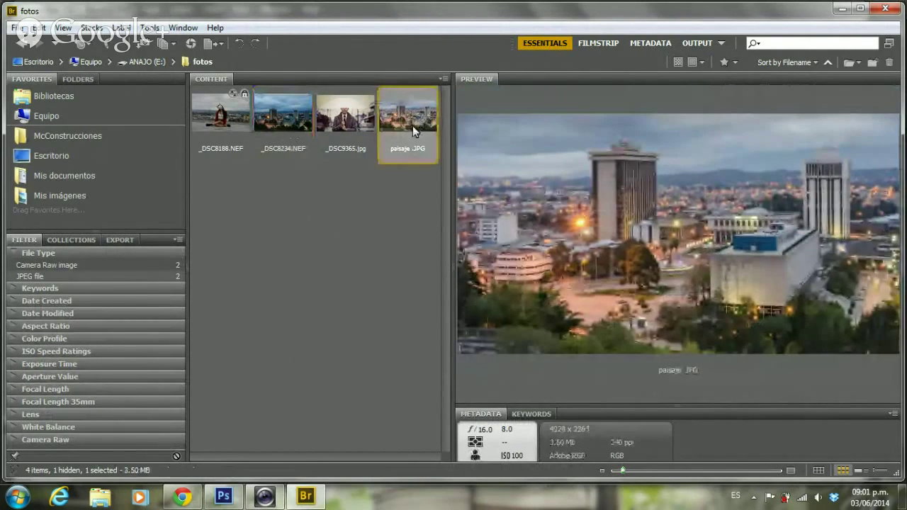
pyautogui.click(283, 120)
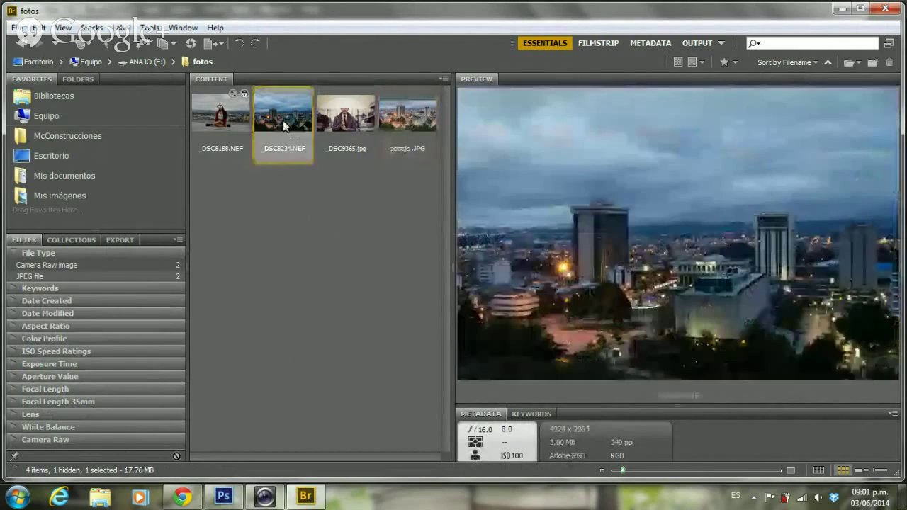
pyautogui.click(403, 110)
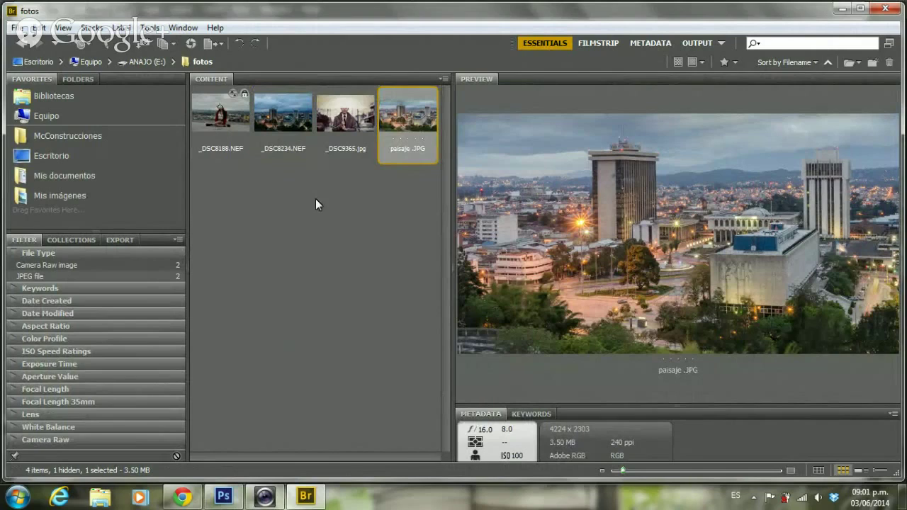
pyautogui.click(199, 104)
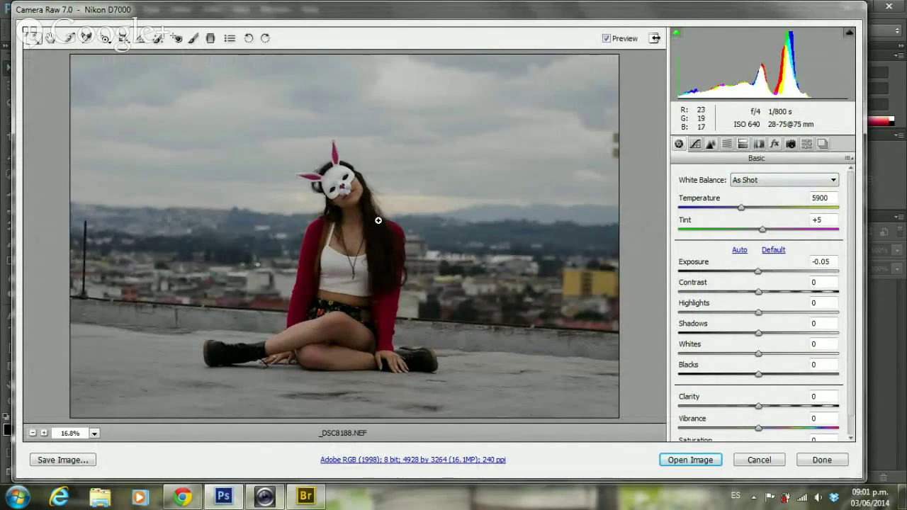
# Fit the portrait in view and rotate it -3.3 in Manual lens corrections
pyautogui.click(443, 241)
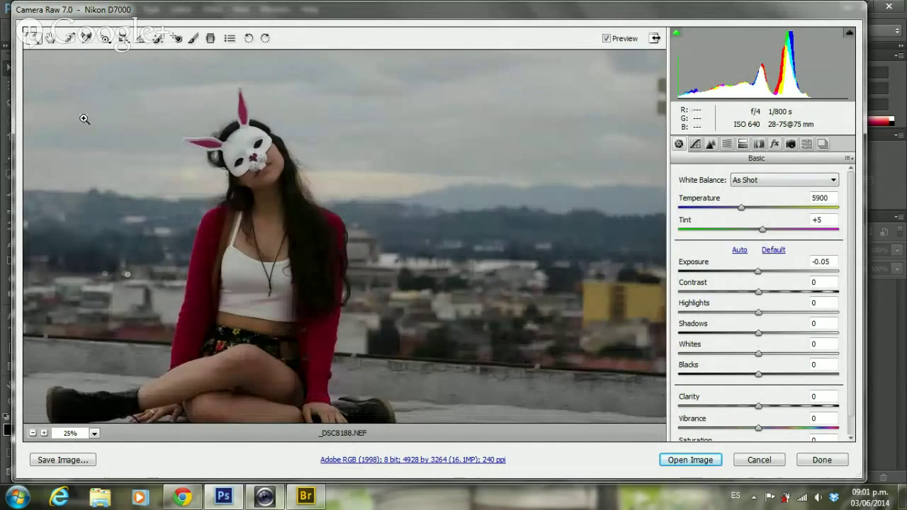
pyautogui.click(84, 435)
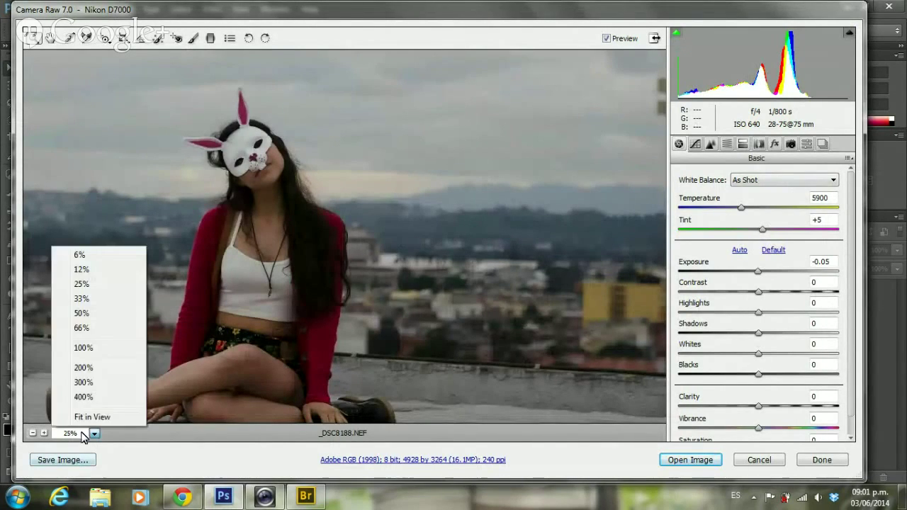
pyautogui.click(80, 417)
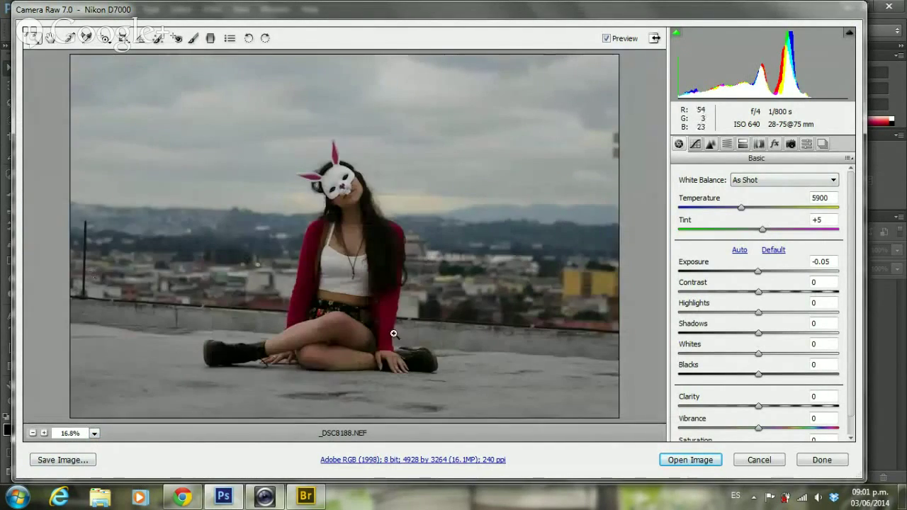
pyautogui.click(759, 145)
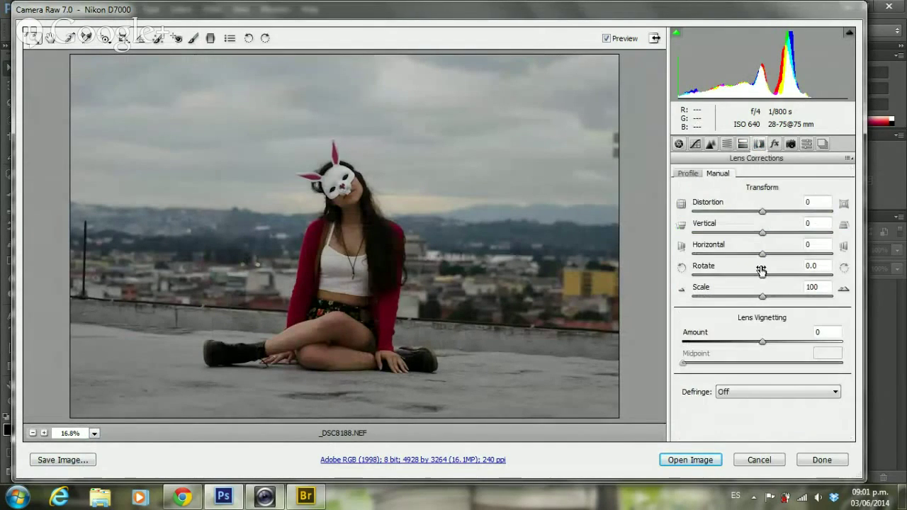
pyautogui.moveTo(762, 276); pyautogui.dragTo(743, 280)
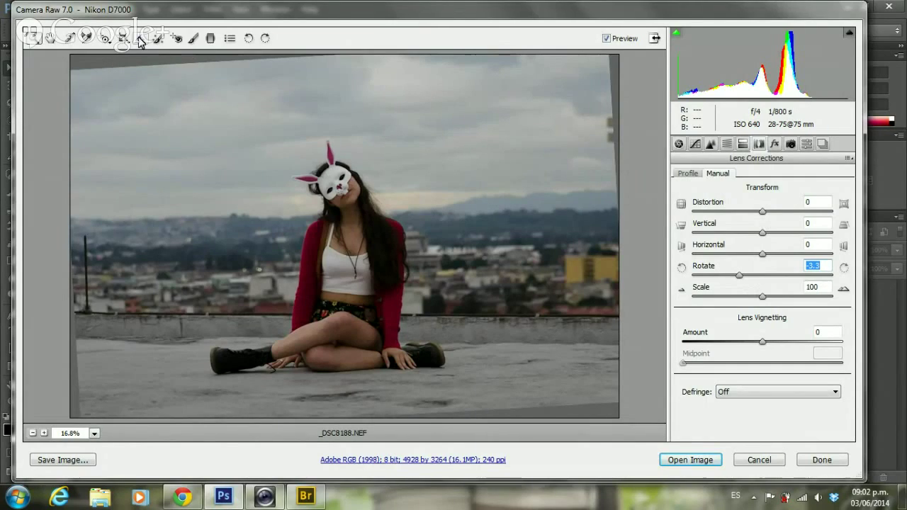
# Crop the rotated portrait to 4715 by 2998 and scale it to 104
pyautogui.click(122, 37)
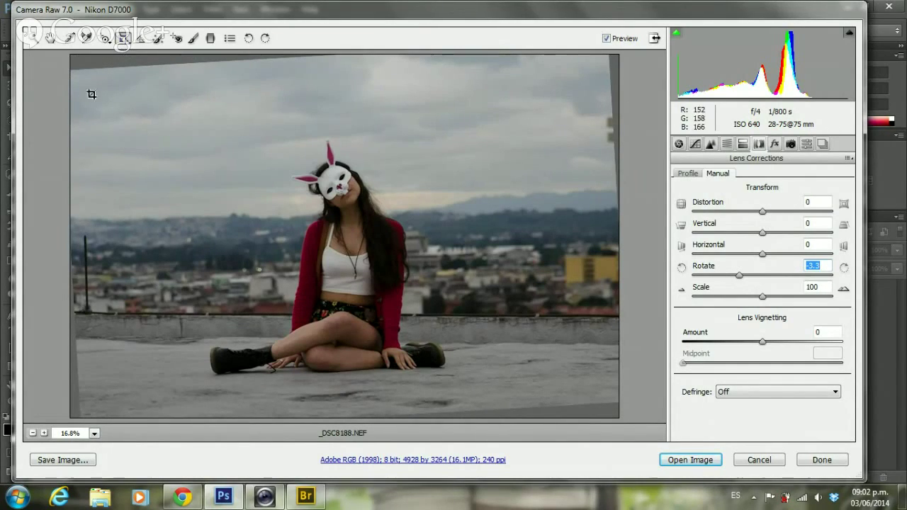
pyautogui.moveTo(67, 64); pyautogui.dragTo(618, 417)
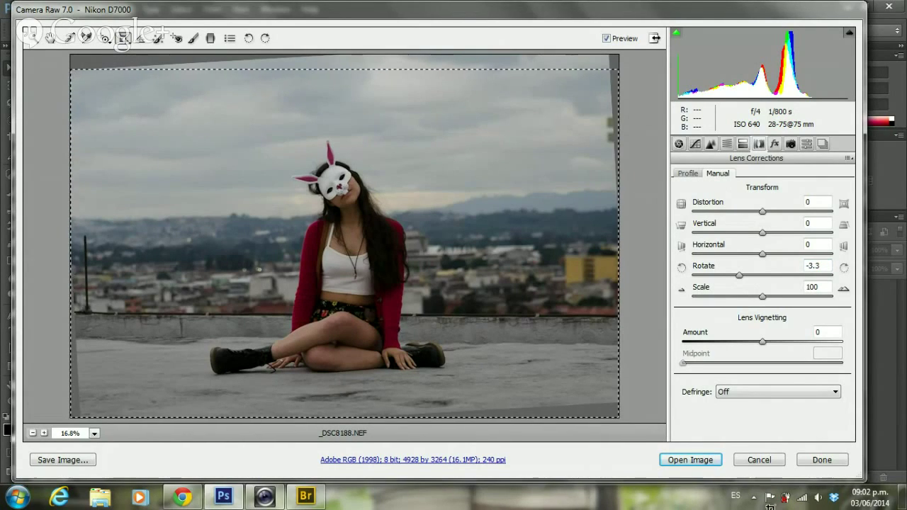
pyautogui.press('z')
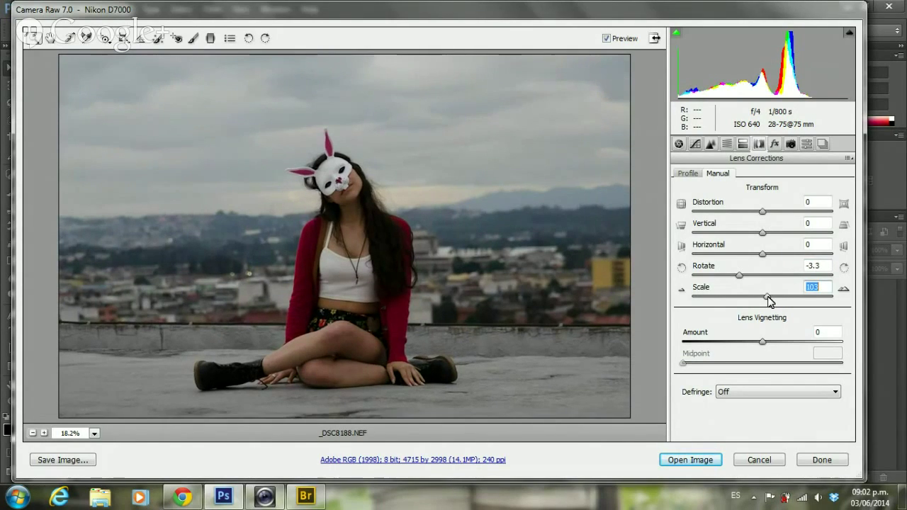
pyautogui.press('Up')
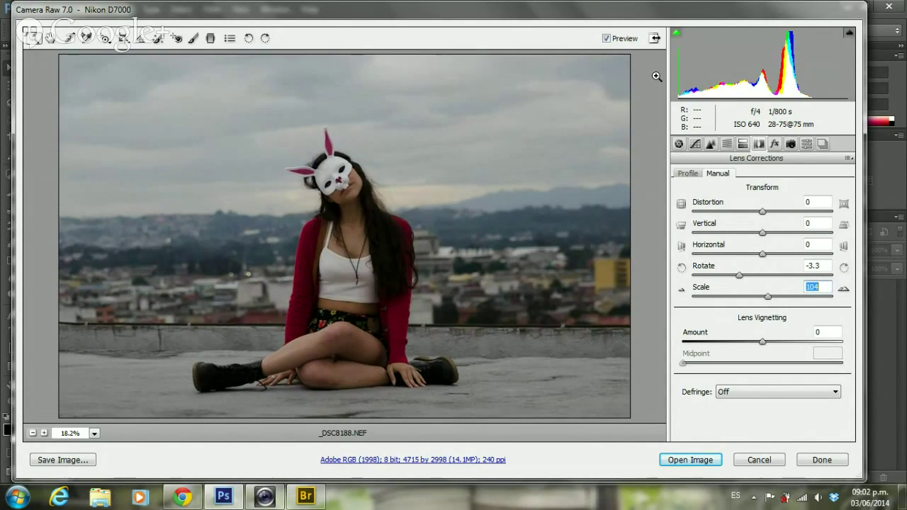
pyautogui.click(678, 144)
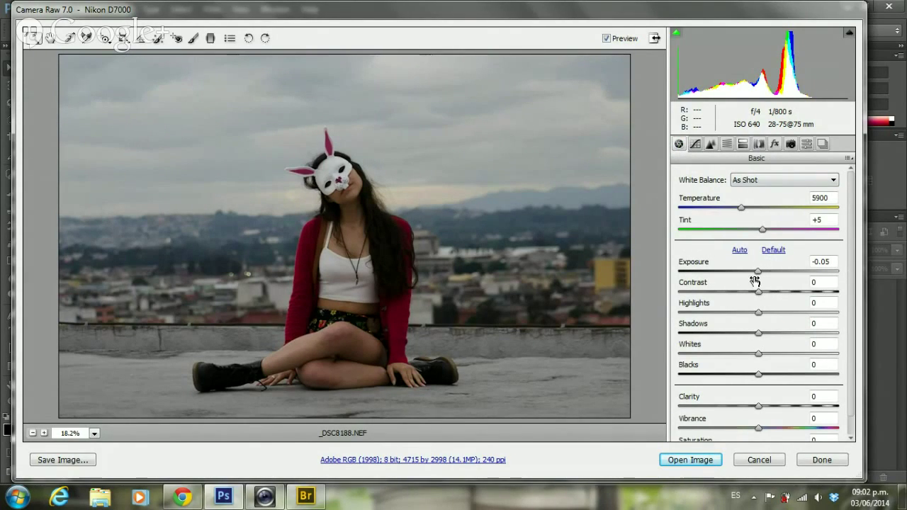
# Set Highlights -100, Shadows +47, Contrast +4 and Exposure +1.20 on the portrait
pyautogui.moveTo(755, 277); pyautogui.dragTo(769, 270)
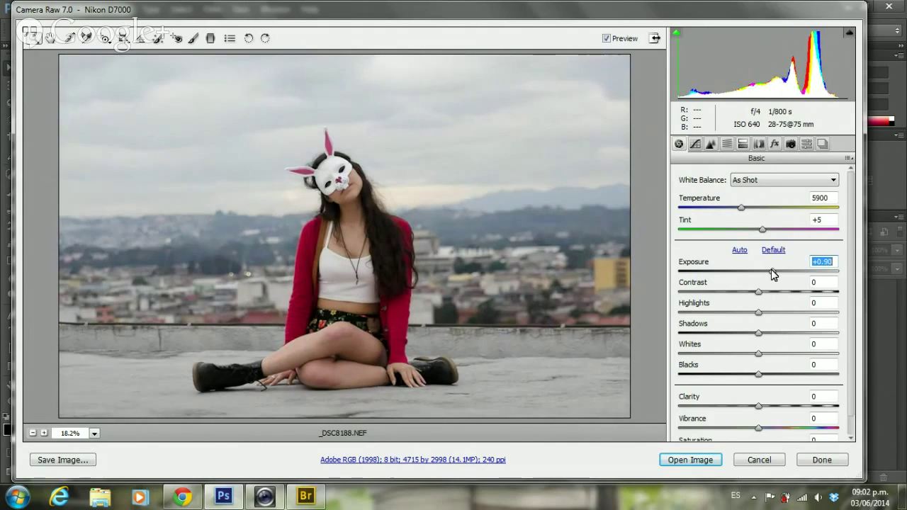
pyautogui.click(757, 312)
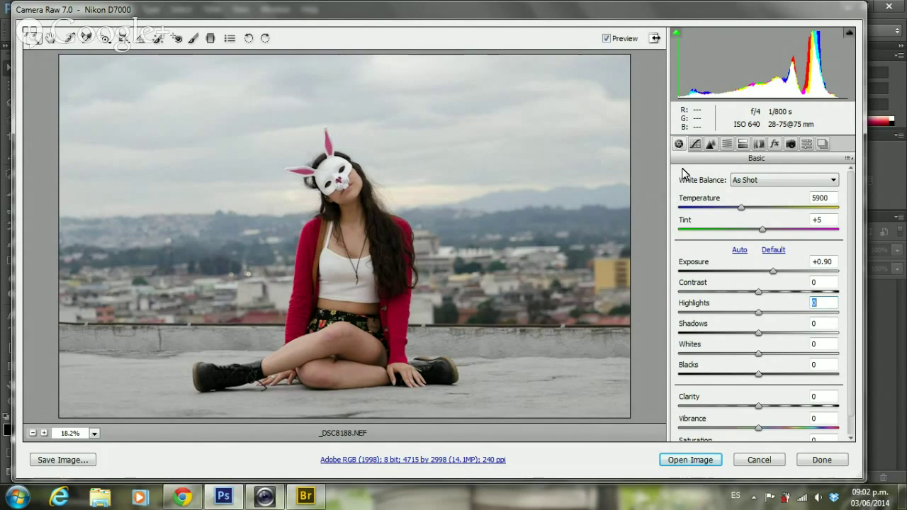
pyautogui.moveTo(759, 312); pyautogui.dragTo(681, 310)
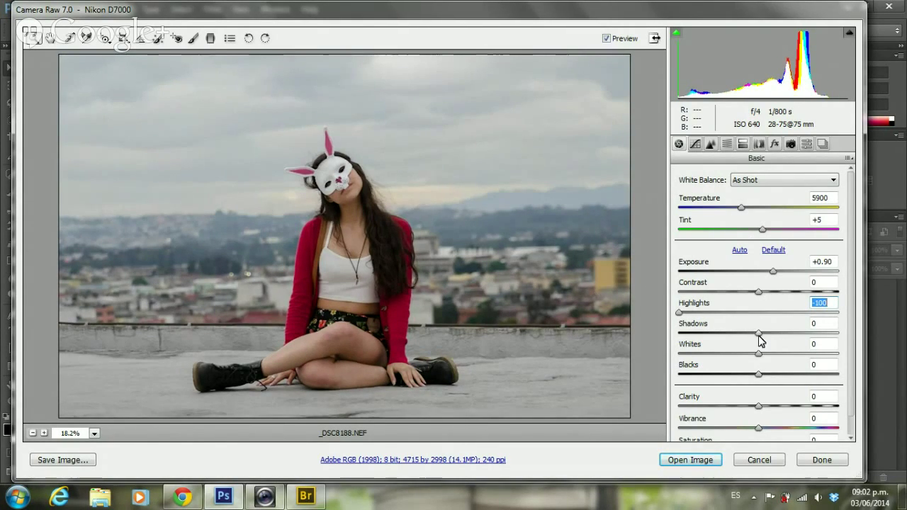
pyautogui.moveTo(759, 333); pyautogui.dragTo(840, 333)
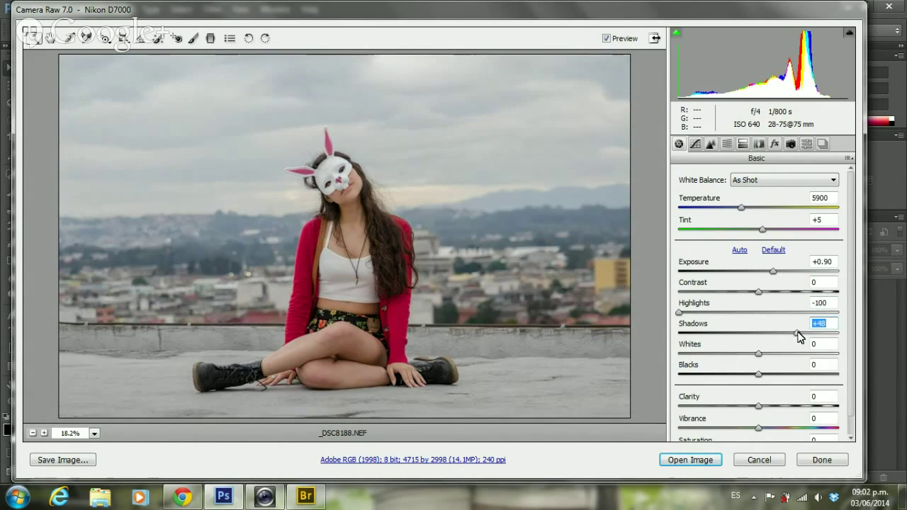
pyautogui.moveTo(798, 336); pyautogui.dragTo(796, 333)
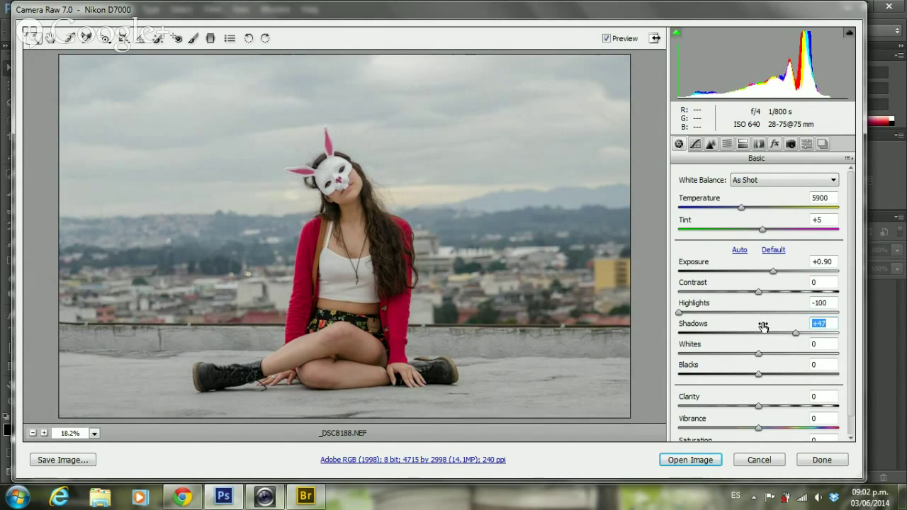
pyautogui.click(679, 313)
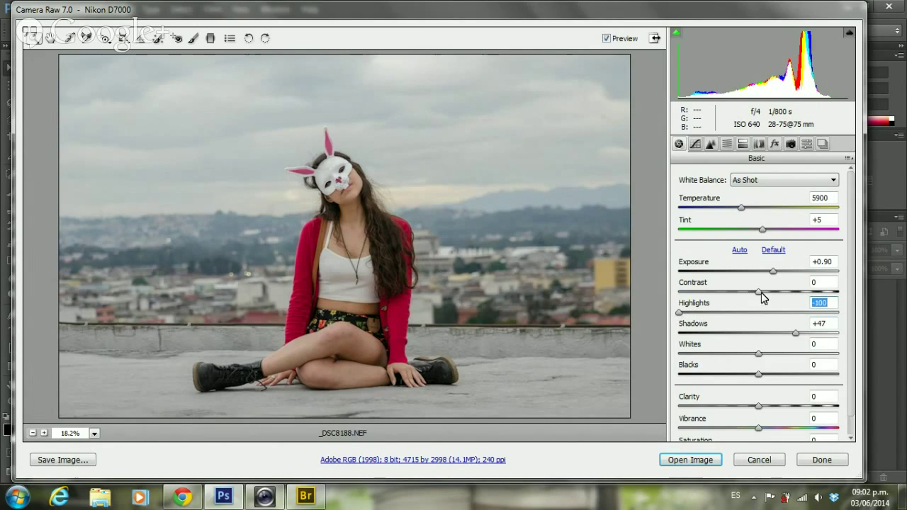
pyautogui.moveTo(762, 290); pyautogui.dragTo(763, 289)
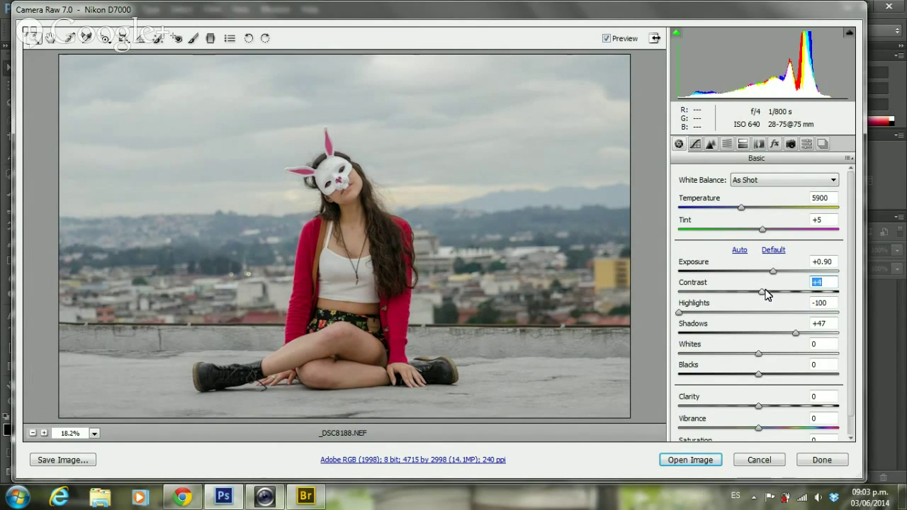
pyautogui.moveTo(775, 275); pyautogui.dragTo(777, 276)
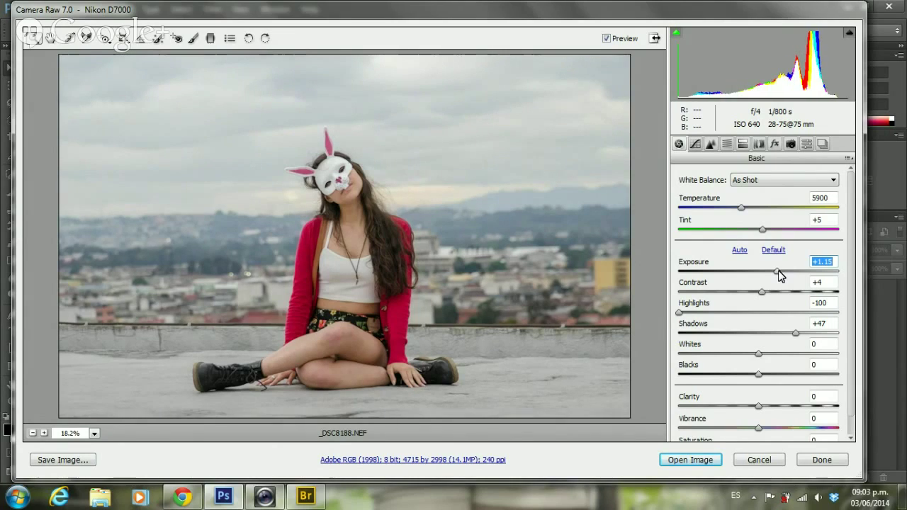
pyautogui.moveTo(778, 270); pyautogui.dragTo(779, 270)
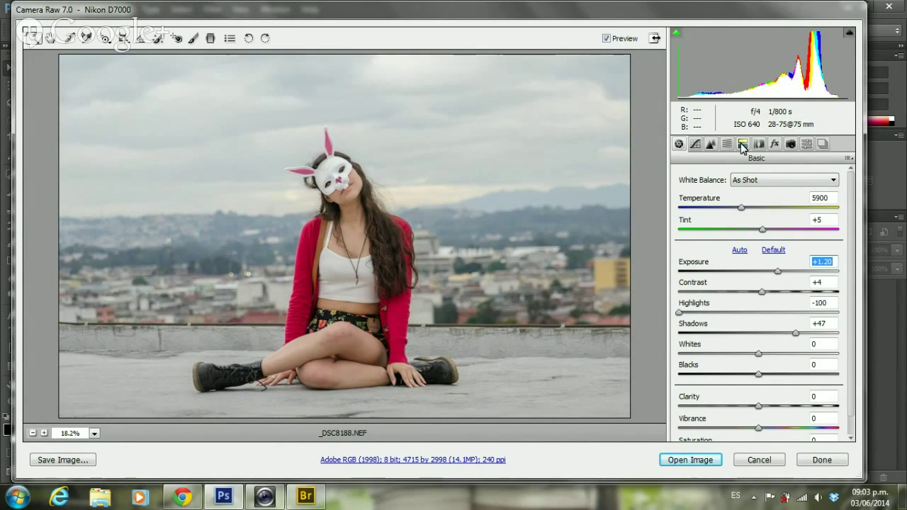
# Set Lens Vignetting Amount to -73 and Midpoint to 0
pyautogui.click(758, 144)
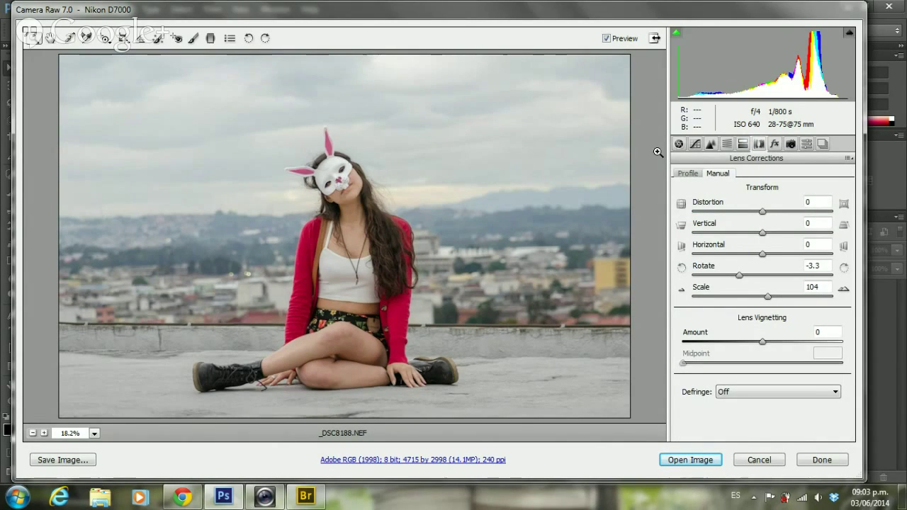
pyautogui.click(738, 341)
pyautogui.moveTo(761, 362); pyautogui.dragTo(682, 362)
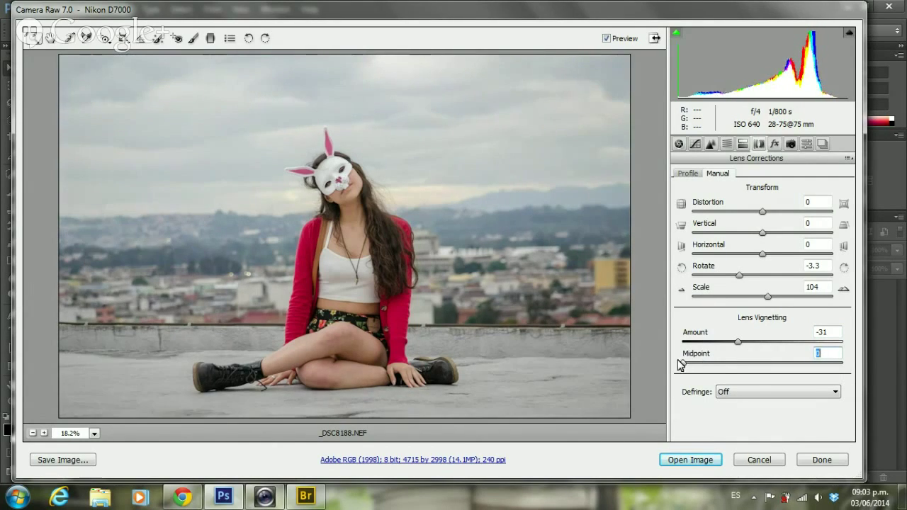
pyautogui.click(717, 343)
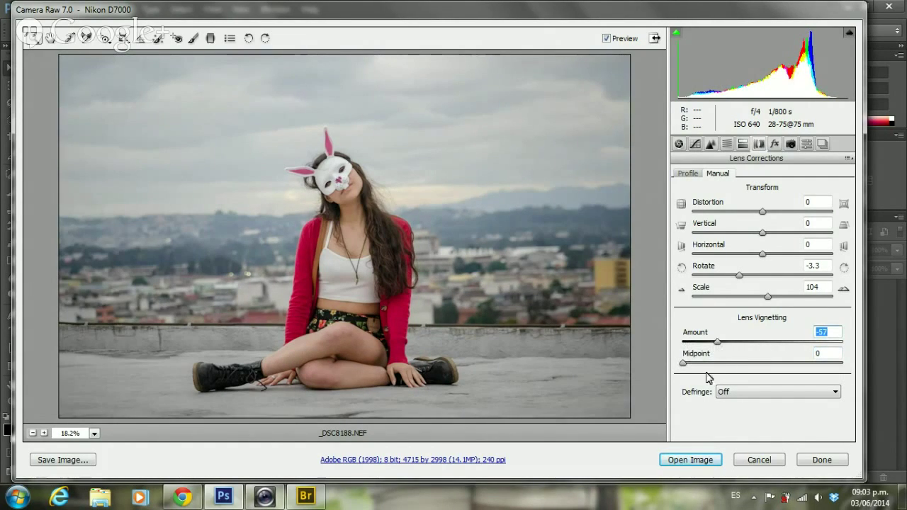
pyautogui.click(682, 363)
pyautogui.moveTo(717, 342); pyautogui.dragTo(709, 343)
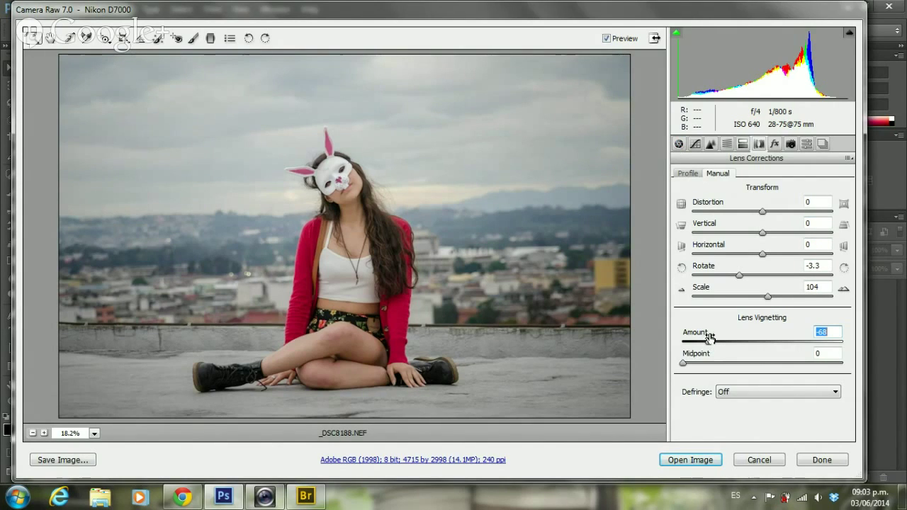
pyautogui.moveTo(707, 343); pyautogui.dragTo(704, 343)
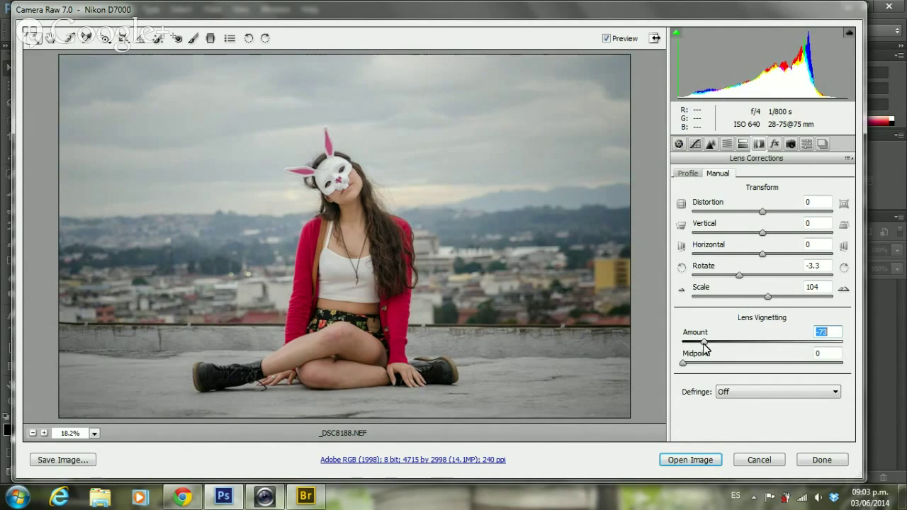
pyautogui.click(678, 144)
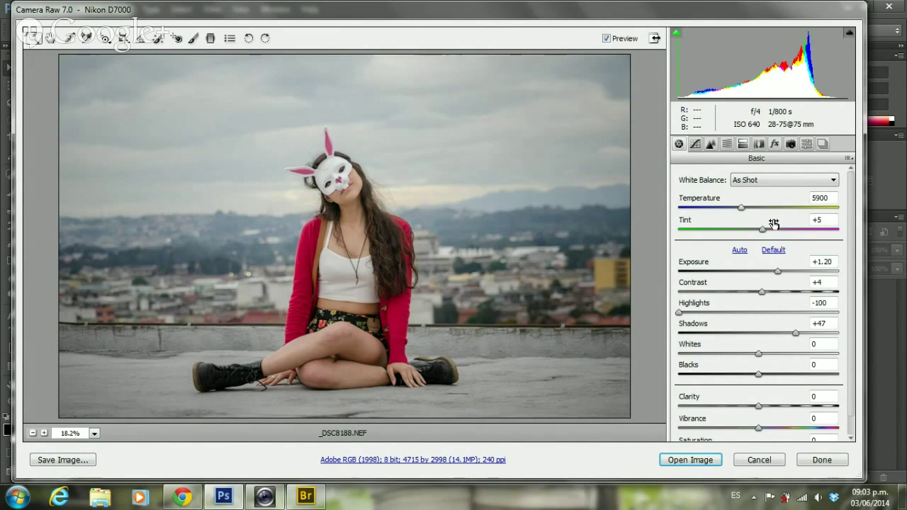
# Increase the portrait's rotation to -3.8 to straighten it further
pyautogui.click(757, 144)
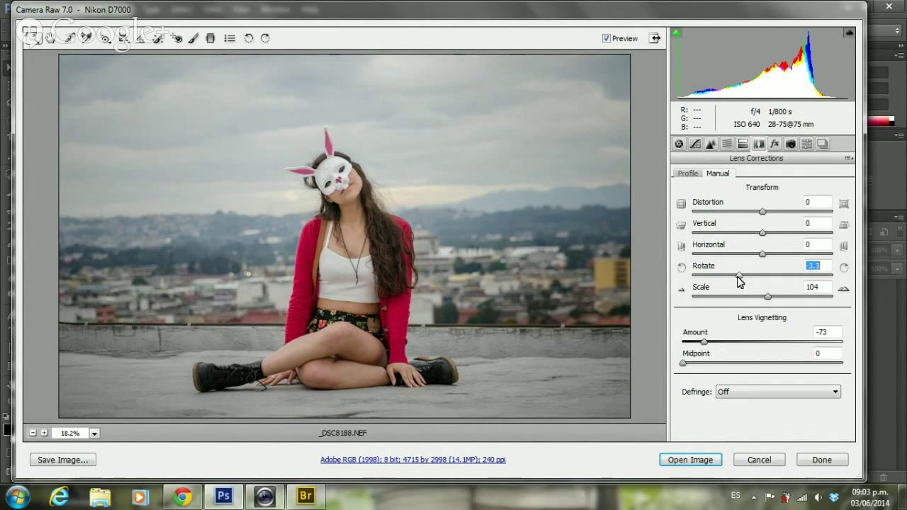
pyautogui.moveTo(736, 277); pyautogui.dragTo(735, 277)
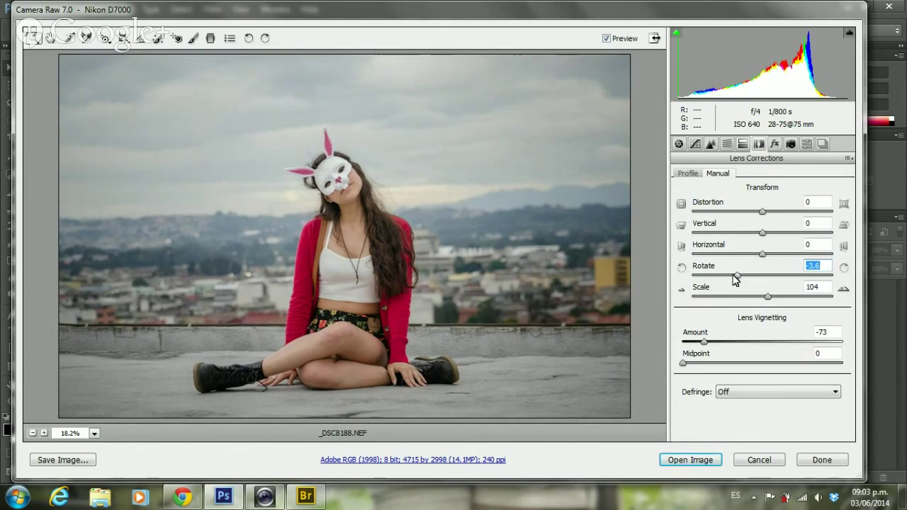
pyautogui.click(678, 144)
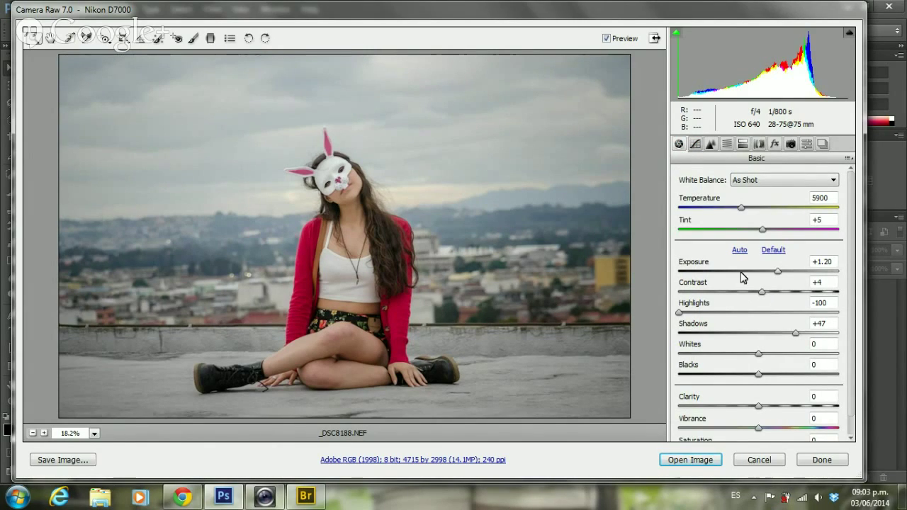
pyautogui.scroll(-1, 746, 347)
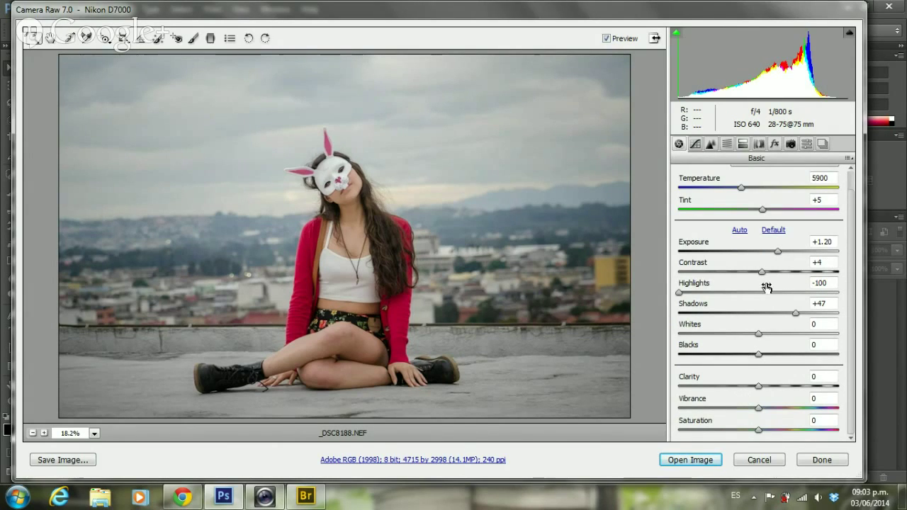
pyautogui.scroll(1, 765, 285)
# Set white balance to Temperature 6150 and Tint +8, then open the image in Photoshop
pyautogui.moveTo(741, 207); pyautogui.dragTo(765, 231)
pyautogui.click(763, 231)
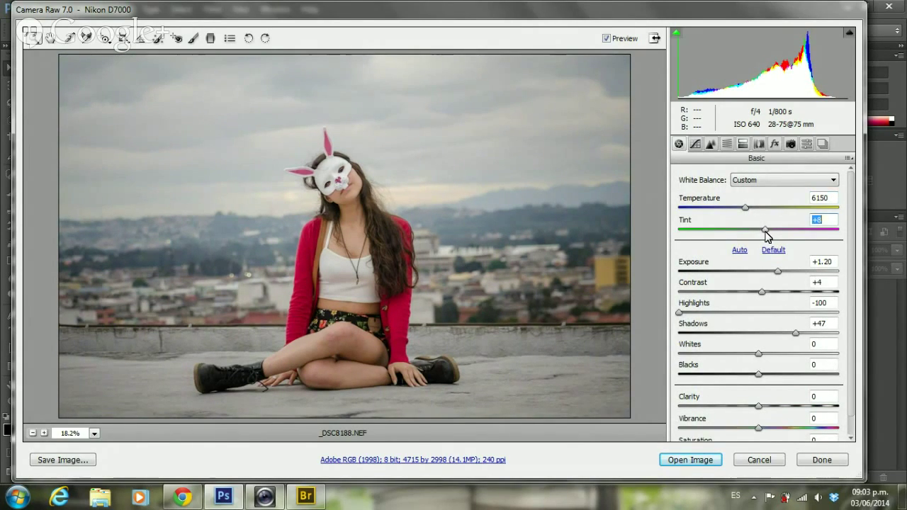
pyautogui.click(710, 144)
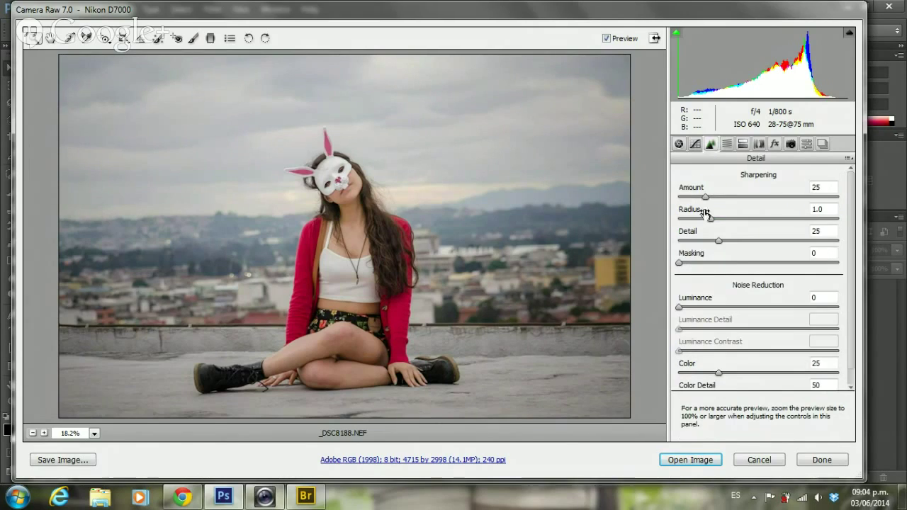
pyautogui.click(758, 145)
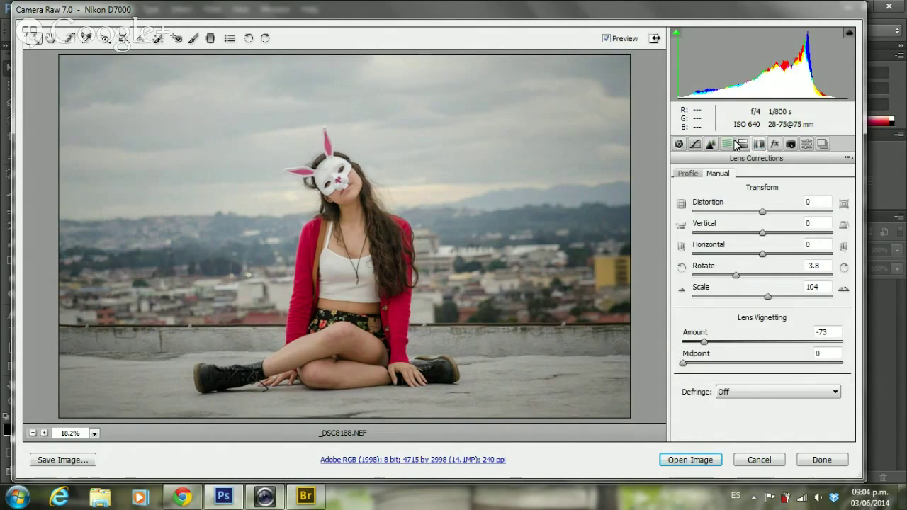
pyautogui.click(678, 144)
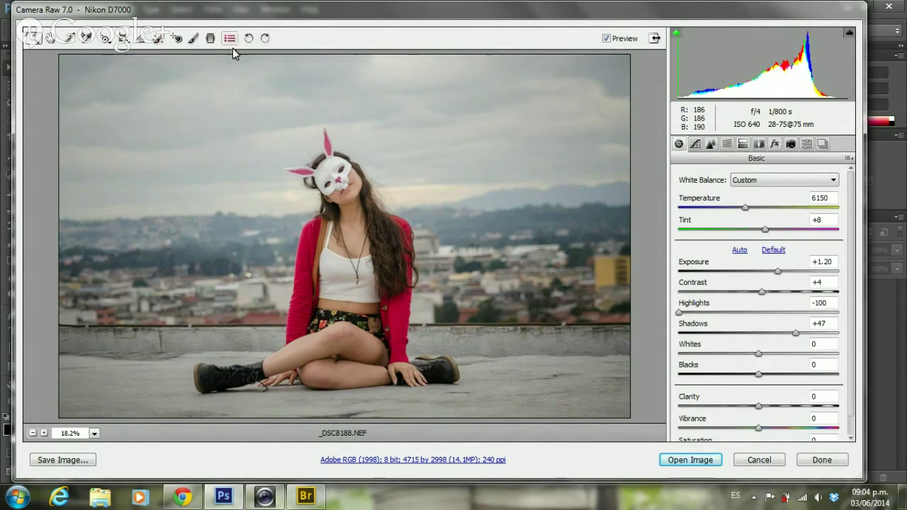
pyautogui.click(691, 460)
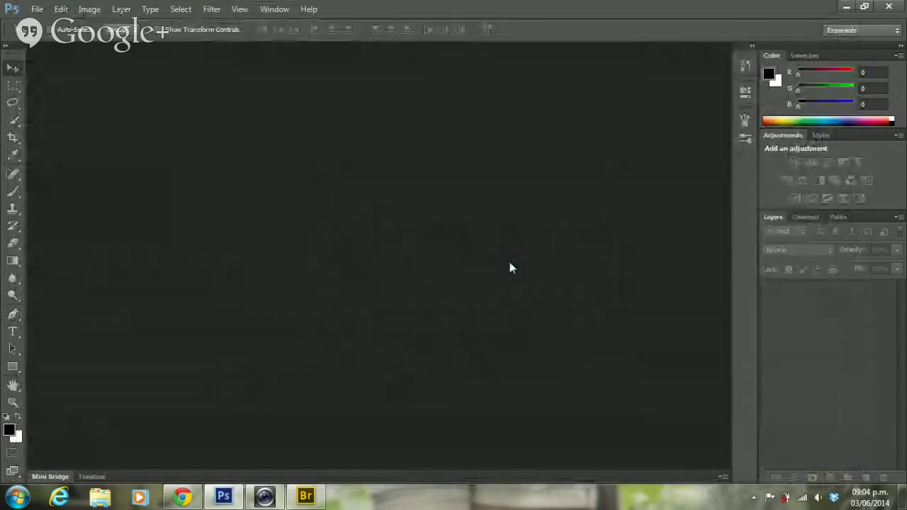
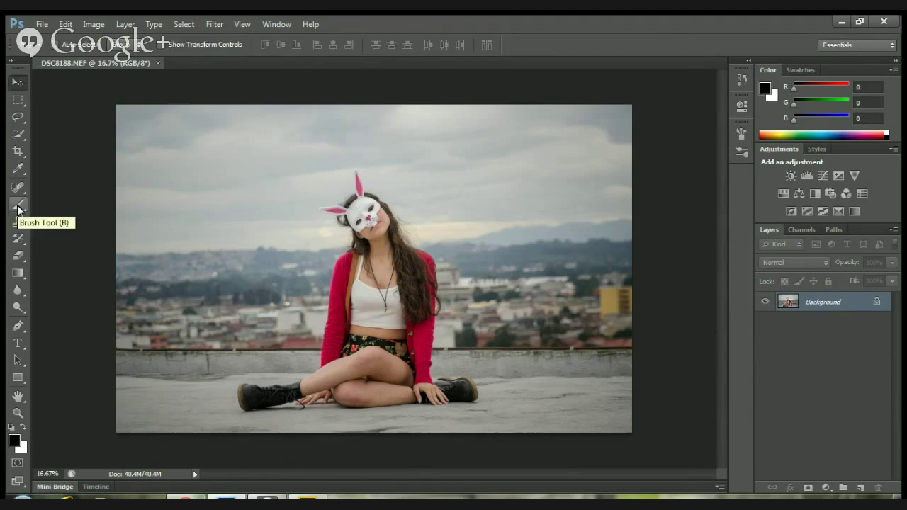
# Add the Black & White 1 adjustment layer, turning the rooftop portrait fully monochrome
pyautogui.click(18, 206)
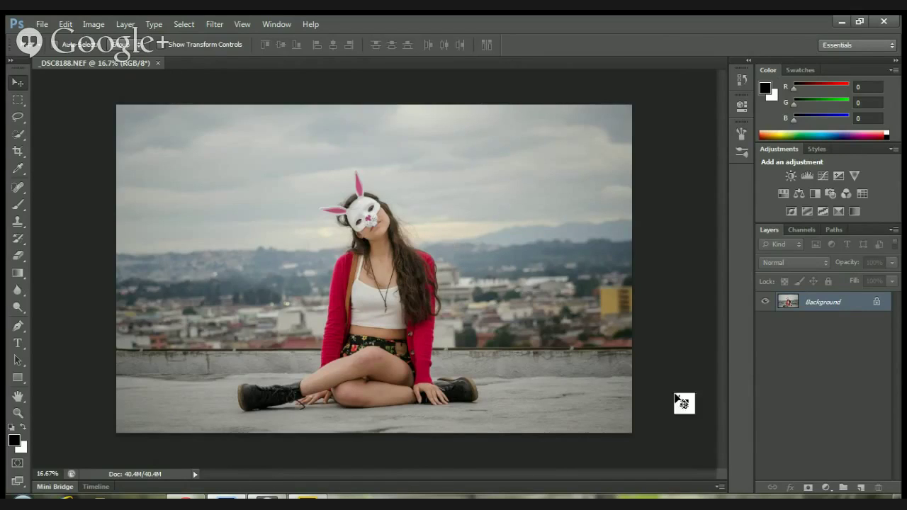
pyautogui.click(18, 204)
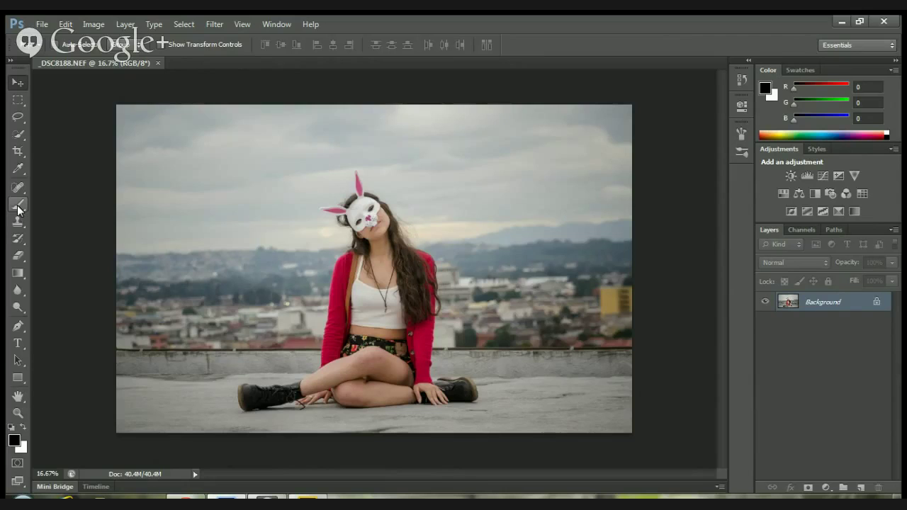
pyautogui.click(17, 205)
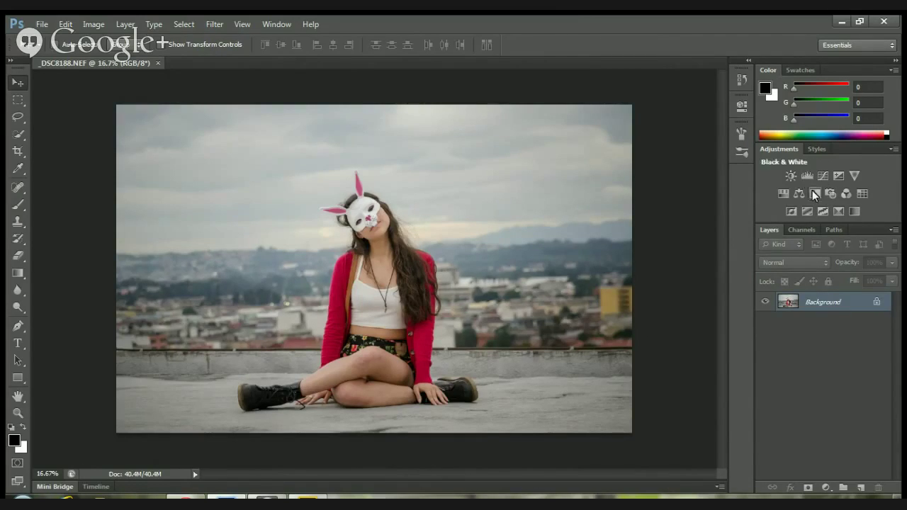
pyautogui.moveTo(813, 194); pyautogui.dragTo(41, 193)
pyautogui.moveTo(853, 178); pyautogui.dragTo(476, 259)
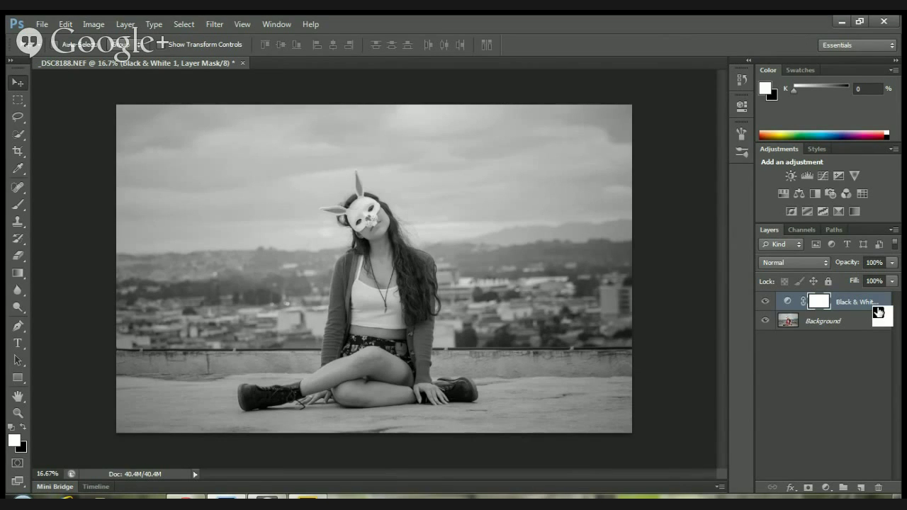
pyautogui.moveTo(878, 313)
pyautogui.mouseDown()
pyautogui.moveTo(359, 303)
pyautogui.moveTo(786, 303)
pyautogui.mouseUp()
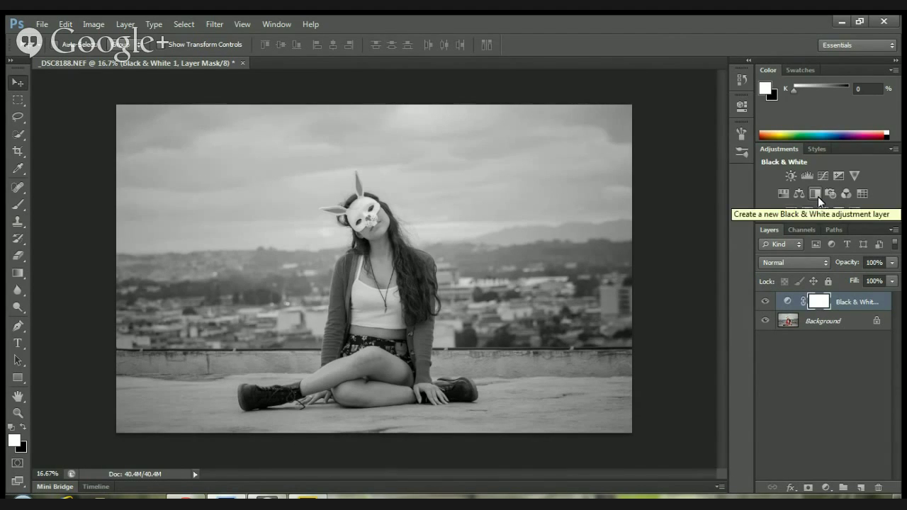
# Delete an accidental Black & White 2 layer and add an Exposure 1 adjustment layer
pyautogui.click(829, 489)
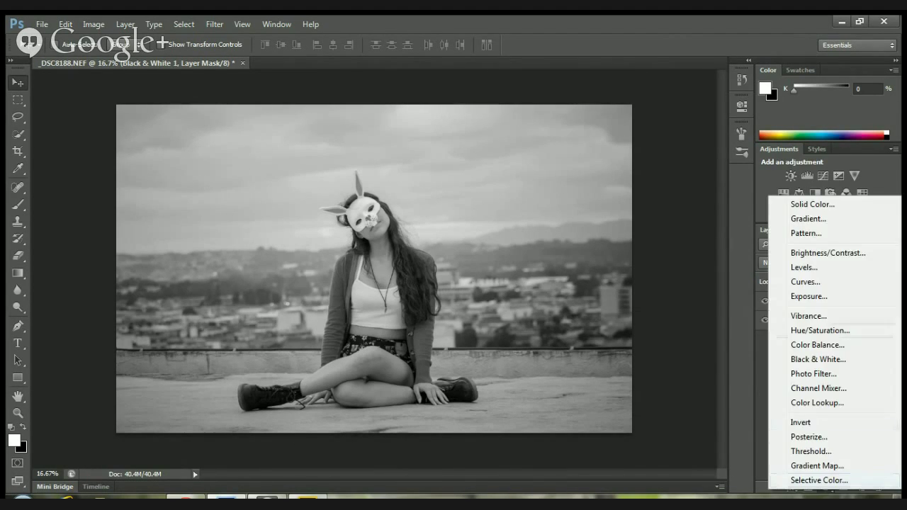
pyautogui.click(818, 359)
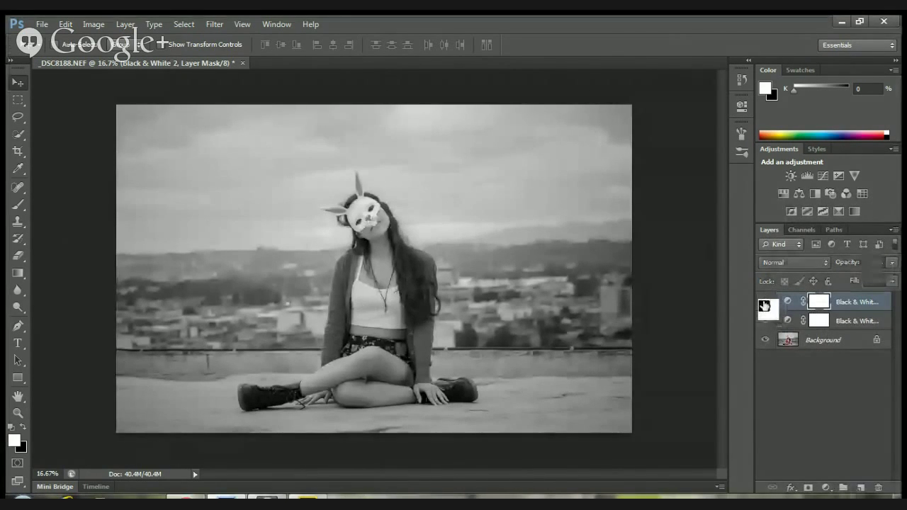
pyautogui.moveTo(765, 305); pyautogui.dragTo(787, 319)
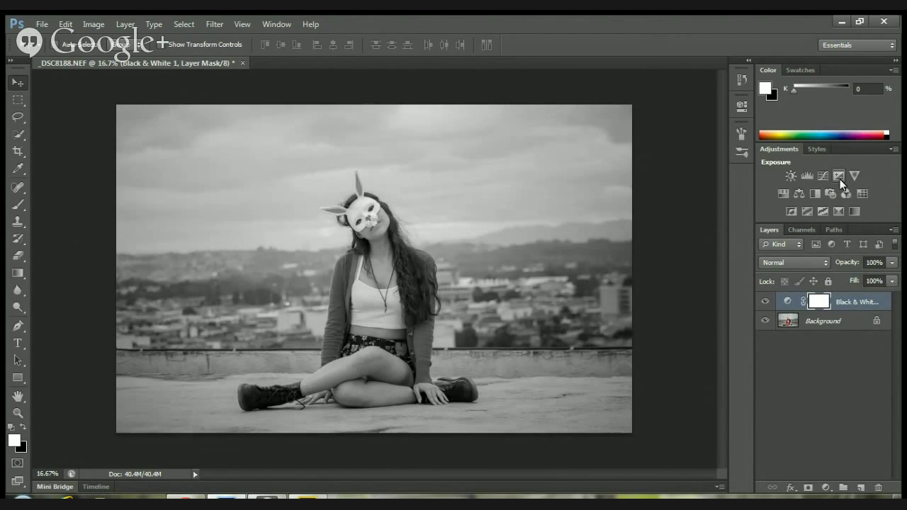
pyautogui.click(838, 175)
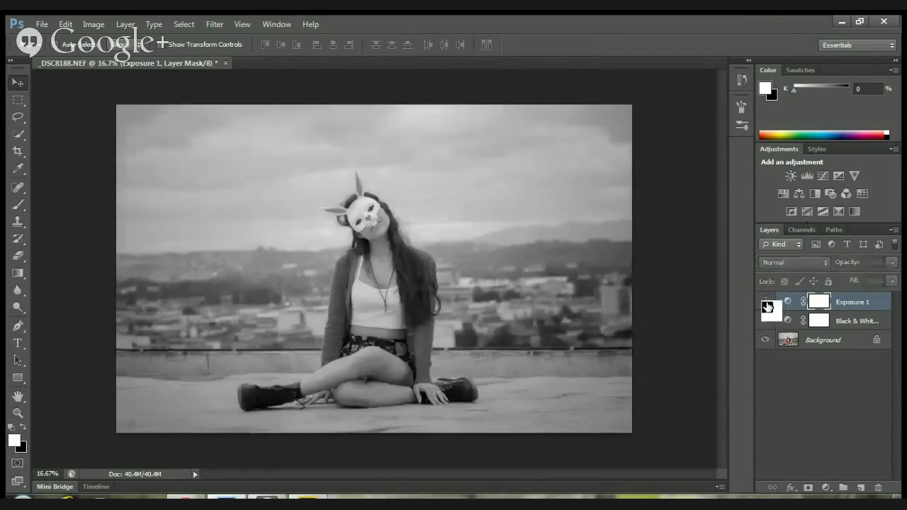
# Replace the Exposure layer with Curves 1 and a new Exposure 1 layer above it
pyautogui.press('Delete')
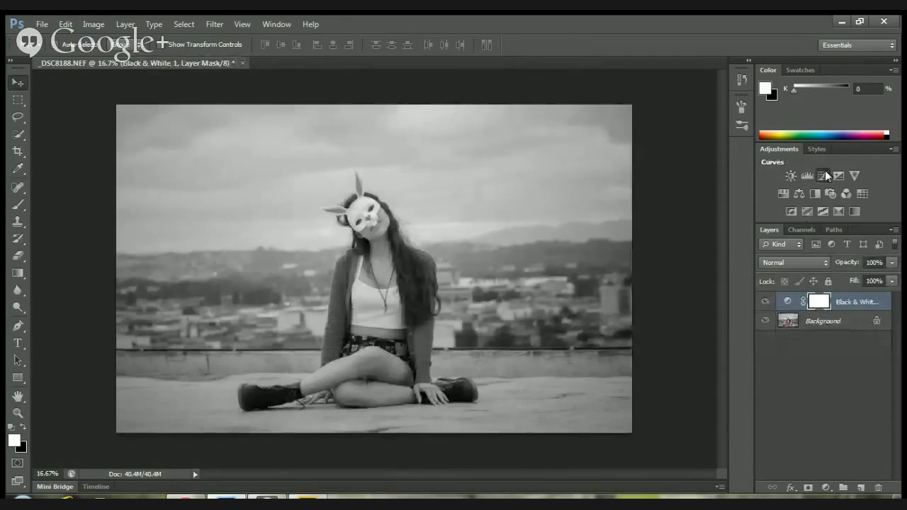
pyautogui.click(824, 175)
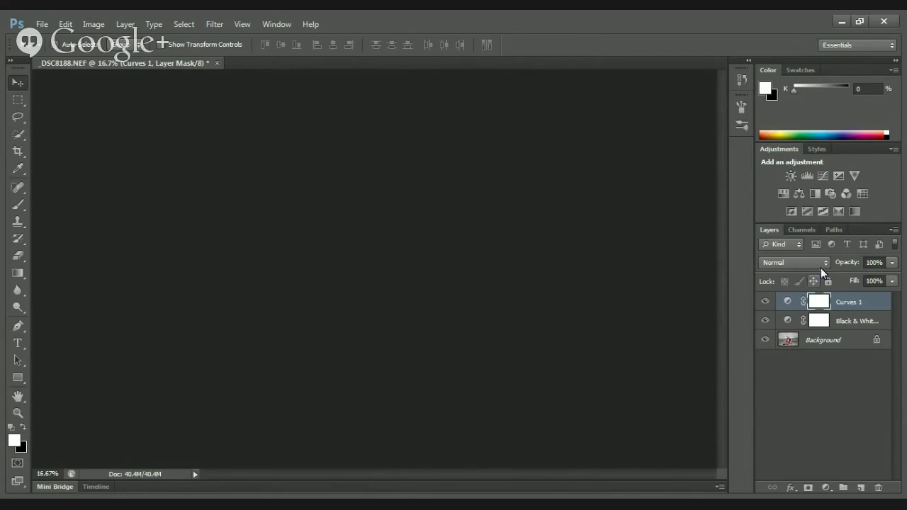
pyautogui.click(838, 176)
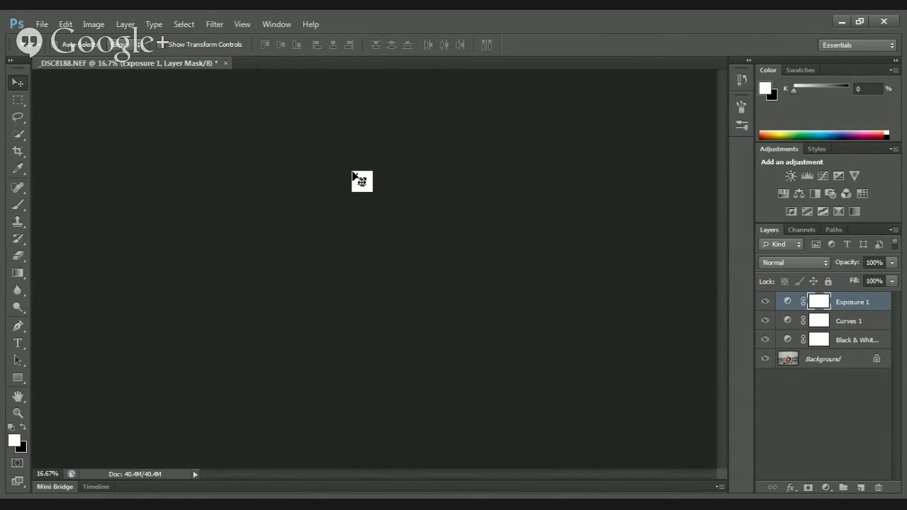
# Delete the Exposure 1 layer, leaving the Curves 1 adjustment targeted on top
pyautogui.scroll(2, 403, 269)
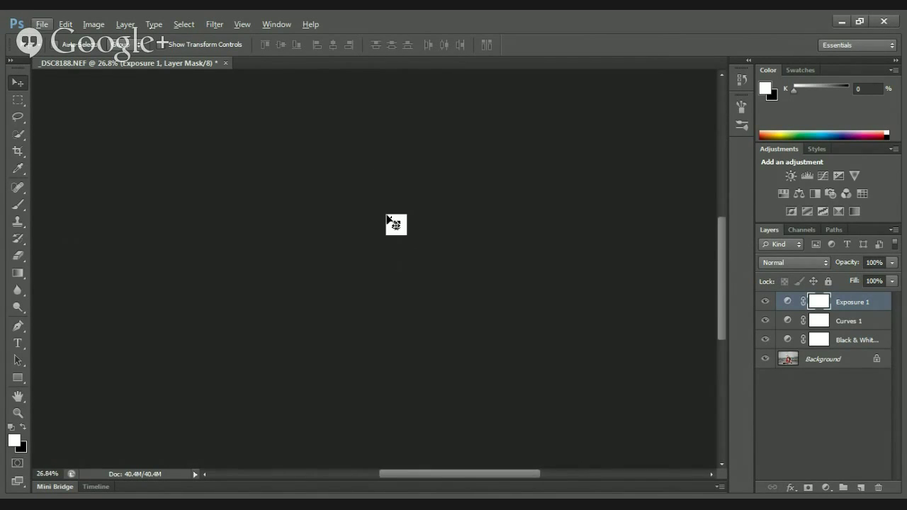
pyautogui.moveTo(399, 273); pyautogui.dragTo(782, 306)
pyautogui.click(783, 303)
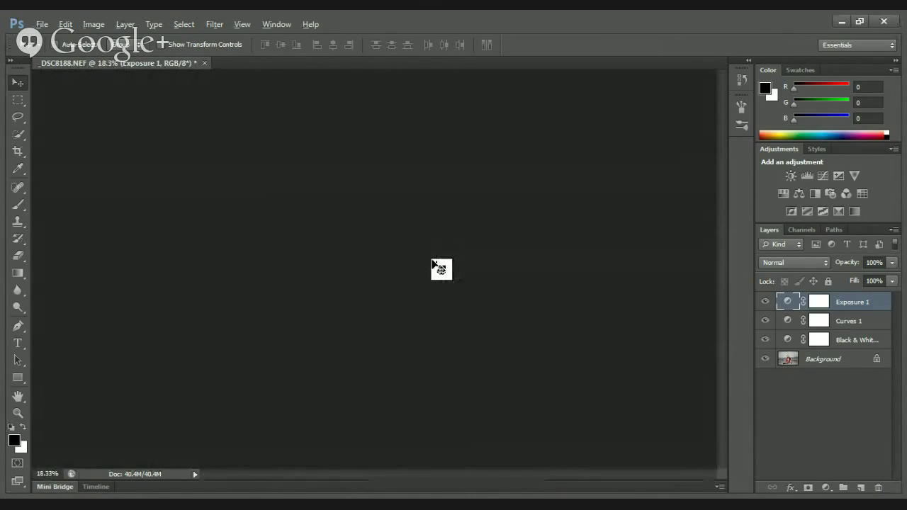
pyautogui.moveTo(434, 263)
pyautogui.mouseDown()
pyautogui.moveTo(785, 306)
pyautogui.moveTo(766, 343)
pyautogui.moveTo(776, 306)
pyautogui.mouseUp()
pyautogui.press('Delete')
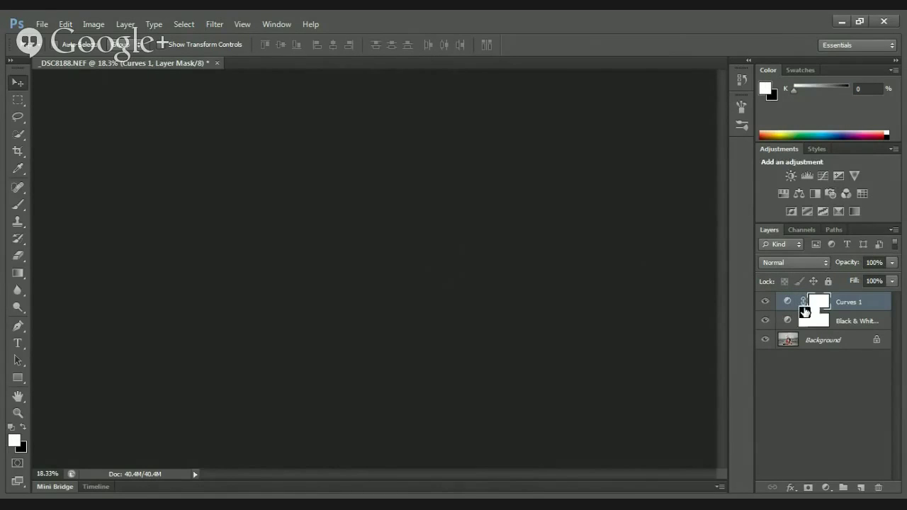
pyautogui.click(787, 301)
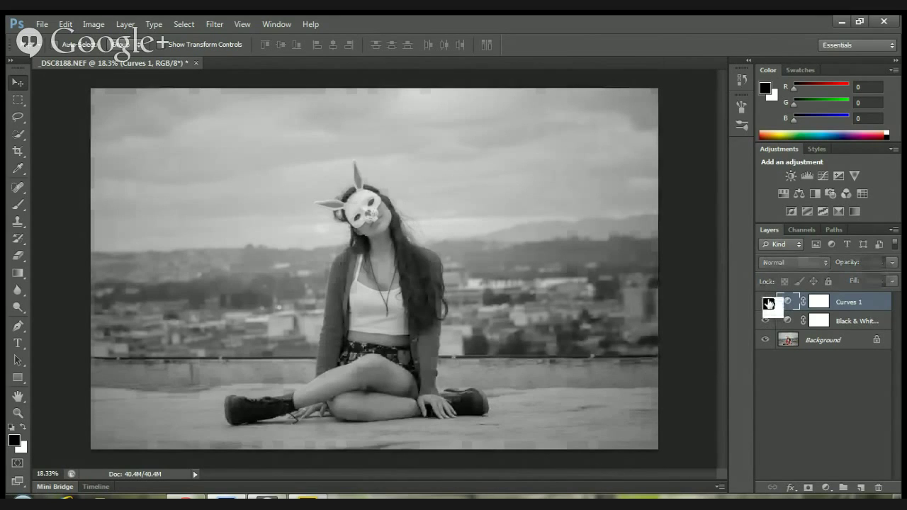
# Hide Curves 1, add Selective Color 1, and delete the Black & White 1 layer
pyautogui.click(765, 301)
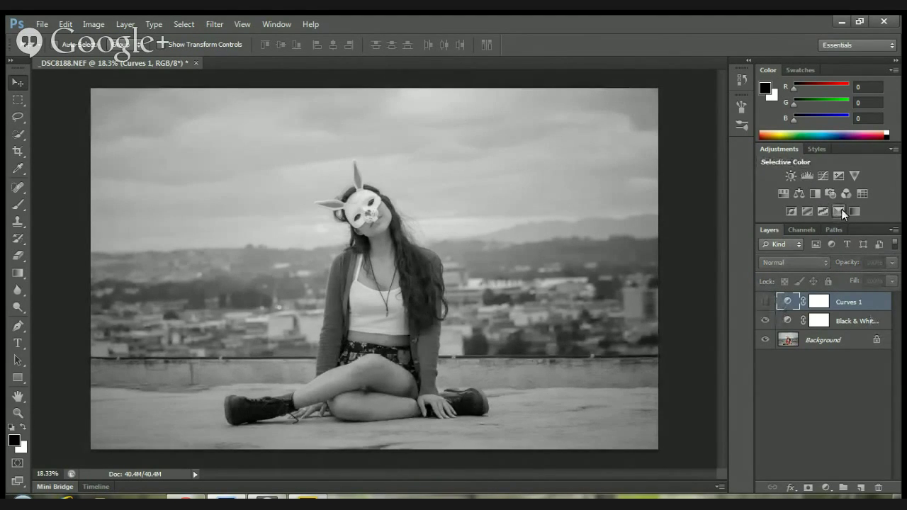
pyautogui.click(840, 209)
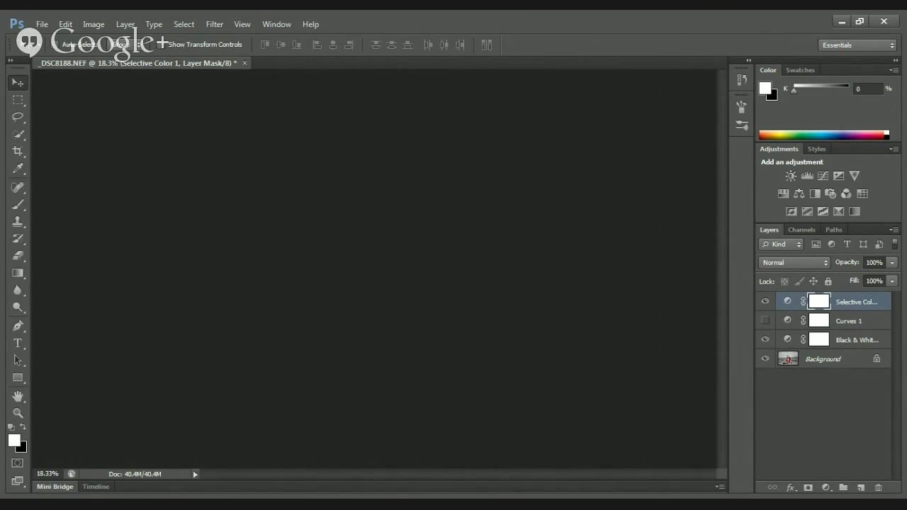
pyautogui.moveTo(884, 340)
pyautogui.mouseDown()
pyautogui.moveTo(769, 345)
pyautogui.moveTo(781, 345)
pyautogui.moveTo(768, 298)
pyautogui.mouseUp()
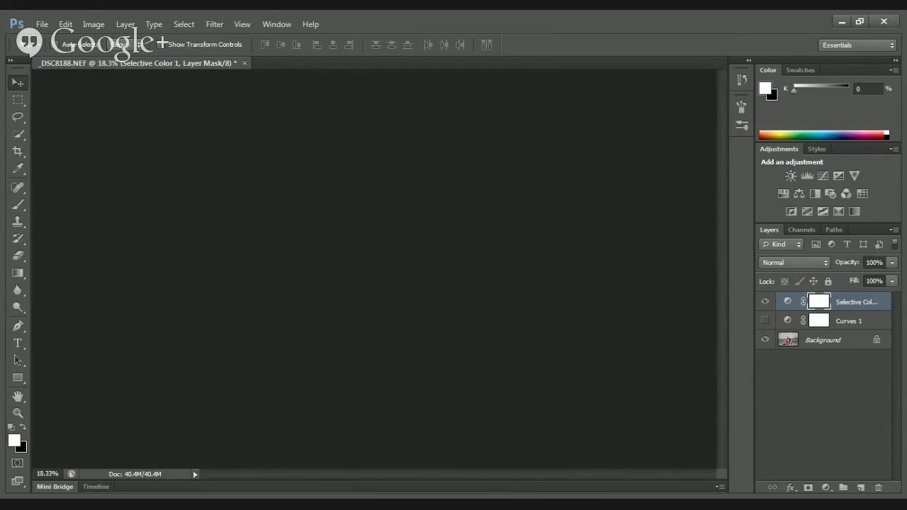
# Select the Curves 1 layer, targeting its adjustment rather than its mask
pyautogui.click(770, 324)
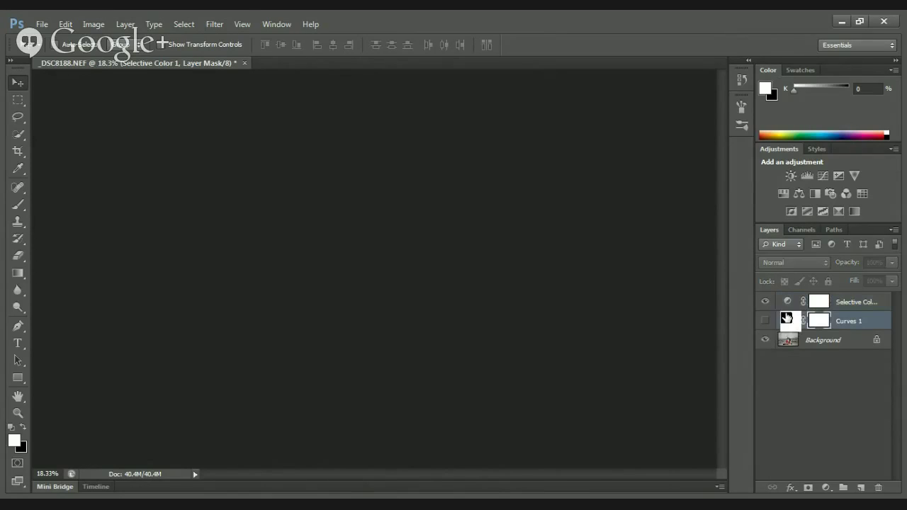
pyautogui.click(785, 322)
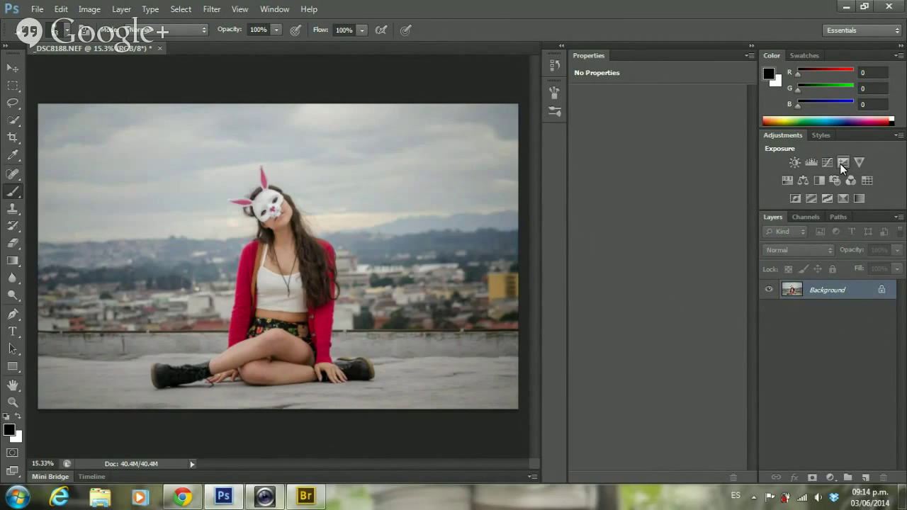
# Add Exposure 1 with a slightly raised Offset, then hide both Exposure 1 and Black & White
pyautogui.click(843, 164)
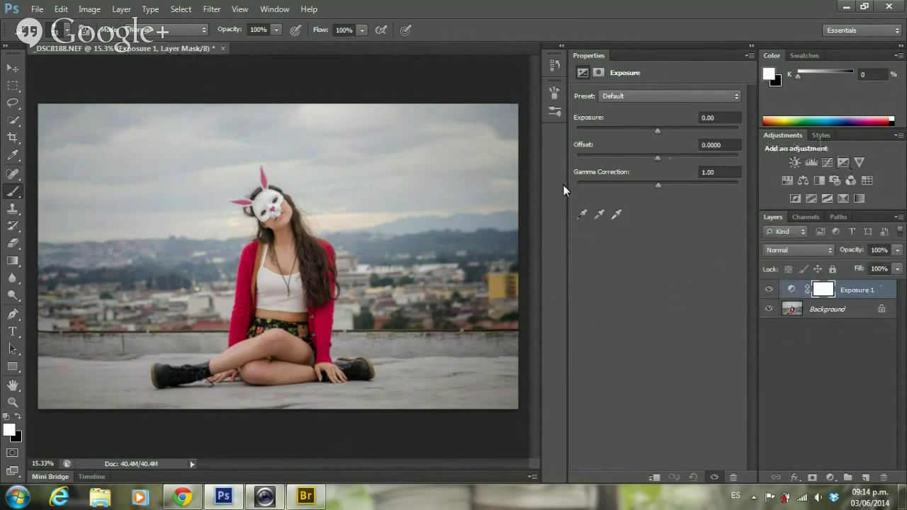
pyautogui.moveTo(657, 156)
pyautogui.mouseDown()
pyautogui.moveTo(660, 185)
pyautogui.moveTo(668, 157)
pyautogui.mouseUp()
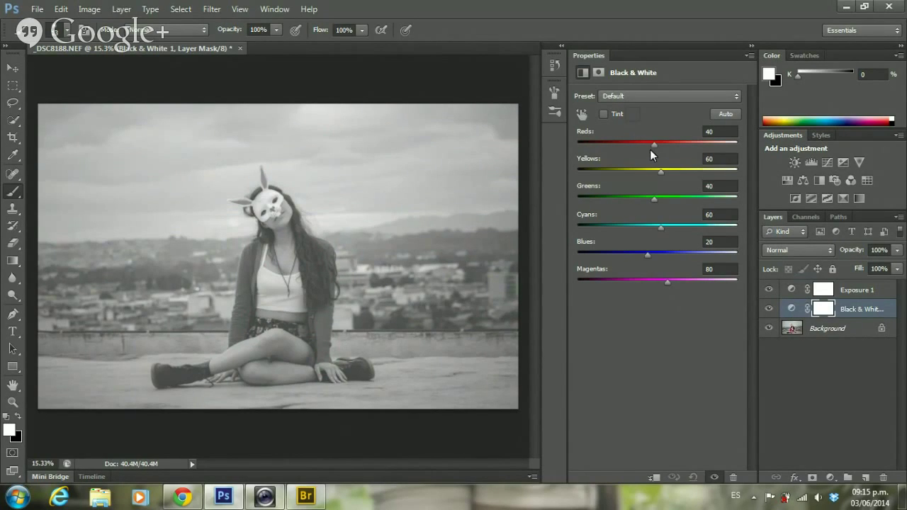
pyautogui.click(748, 56)
pyautogui.click(652, 32)
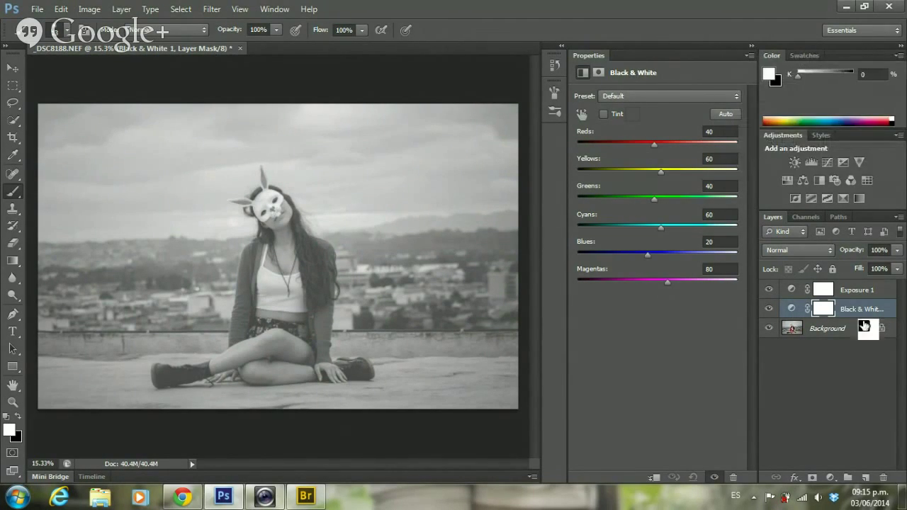
pyautogui.click(772, 290)
pyautogui.click(771, 309)
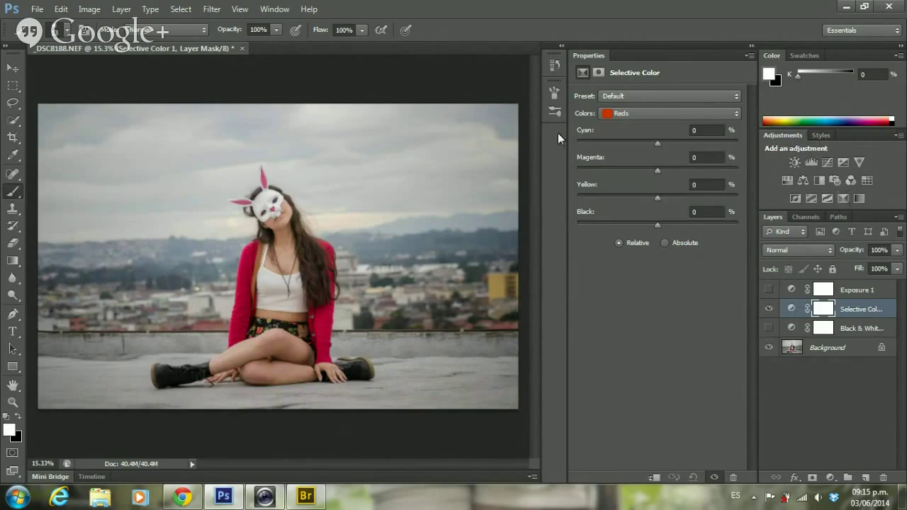
# Set the Selective Color Blacks to Cyan -18, Magenta +21, Yellow -16, then hide the layer
pyautogui.click(653, 116)
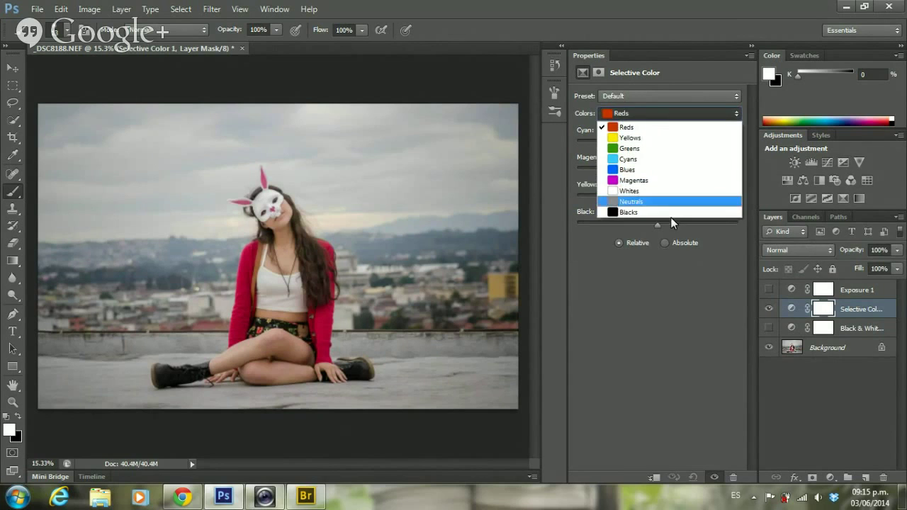
pyautogui.click(668, 212)
pyautogui.moveTo(657, 142)
pyautogui.mouseDown()
pyautogui.moveTo(641, 142)
pyautogui.moveTo(664, 173)
pyautogui.mouseUp()
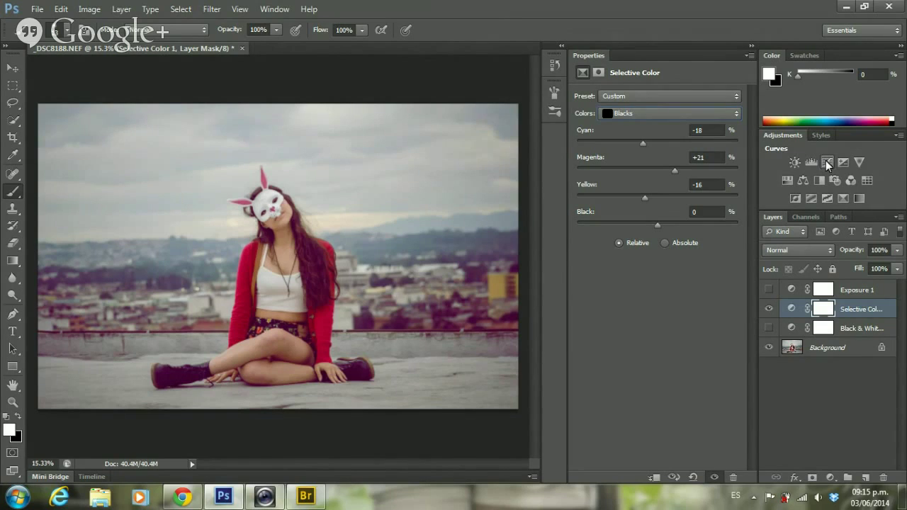
pyautogui.click(767, 308)
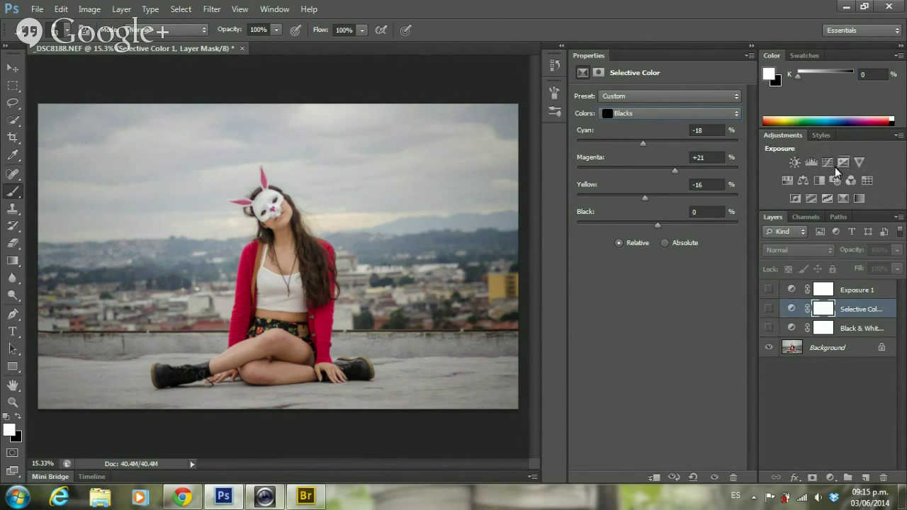
# Add Curves 1 and reshape the Red channel: lower midtones, lift black point, lower white point
pyautogui.click(828, 164)
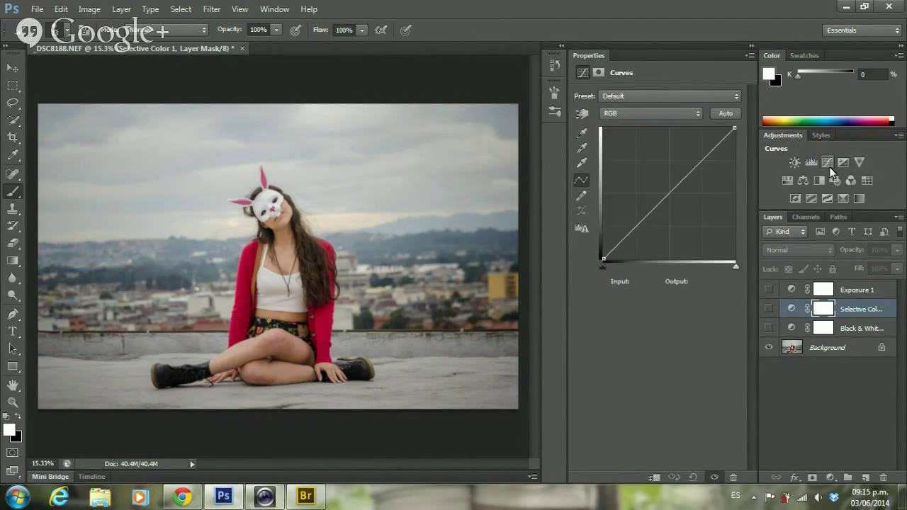
pyautogui.click(660, 113)
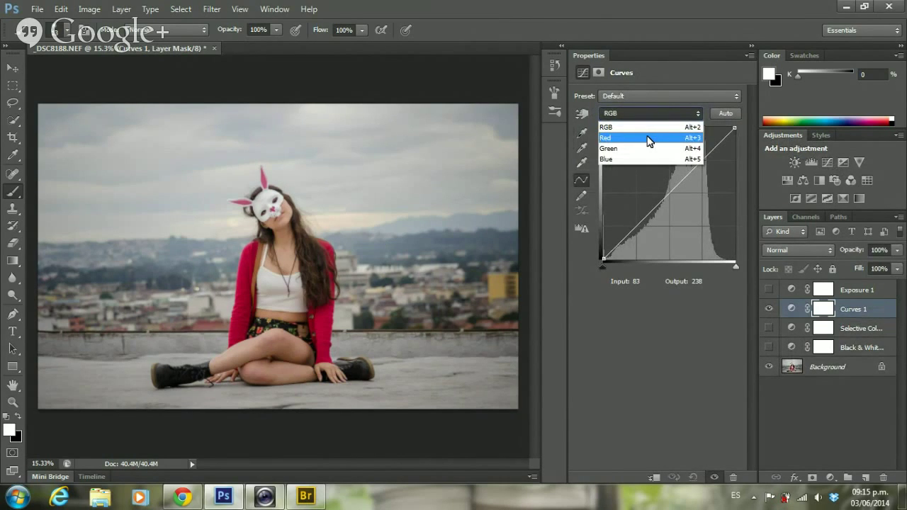
pyautogui.click(649, 139)
pyautogui.click(656, 115)
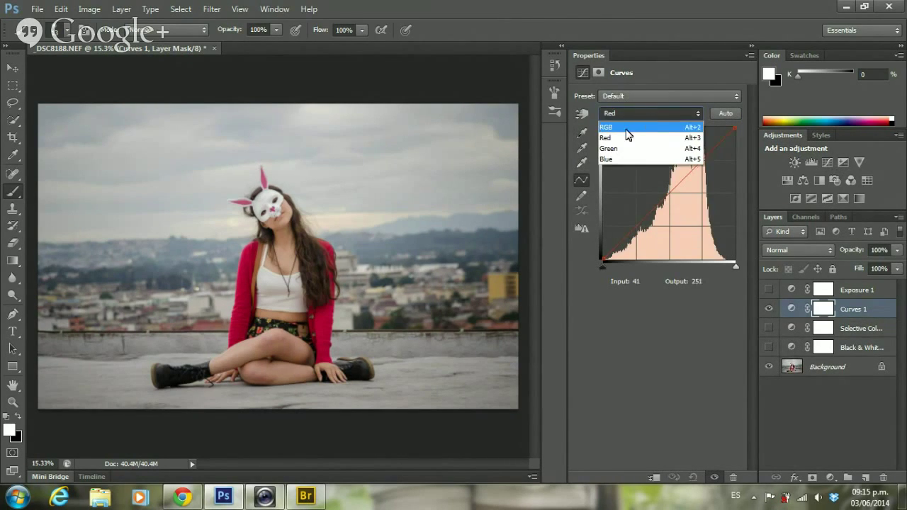
pyautogui.click(646, 137)
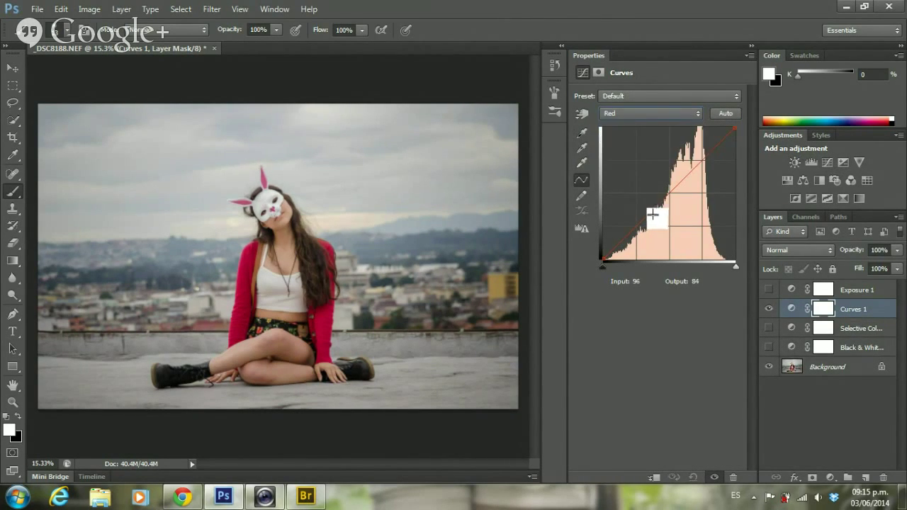
pyautogui.click(655, 209)
pyautogui.moveTo(655, 207)
pyautogui.mouseDown()
pyautogui.moveTo(676, 243)
pyautogui.moveTo(655, 205)
pyautogui.moveTo(673, 239)
pyautogui.moveTo(674, 217)
pyautogui.moveTo(656, 206)
pyautogui.mouseUp()
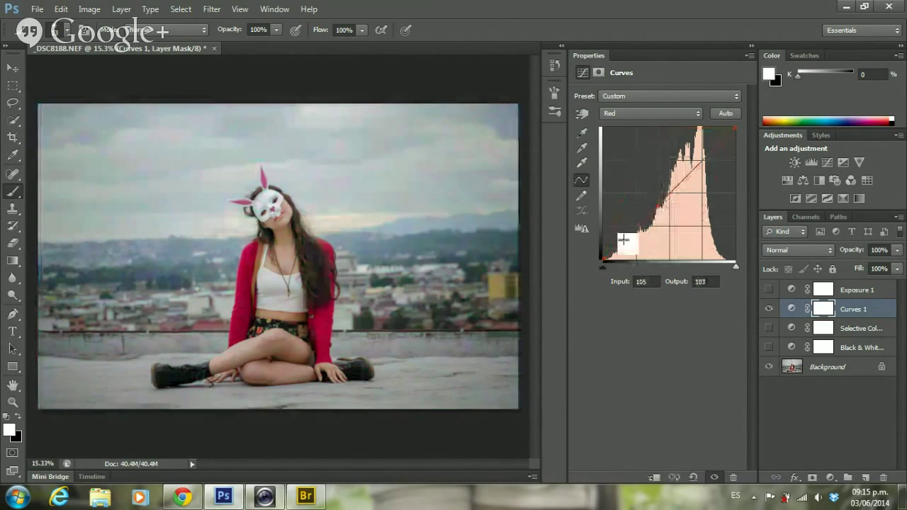
pyautogui.moveTo(601, 260); pyautogui.dragTo(596, 237)
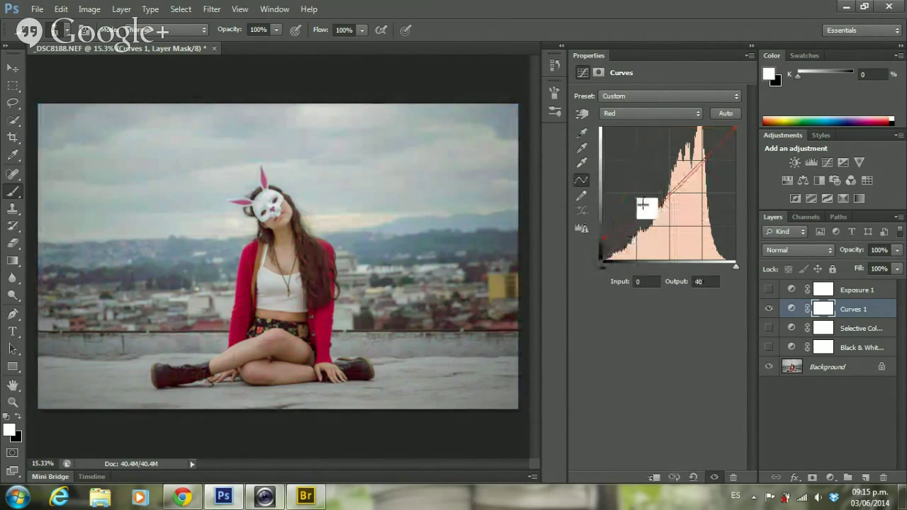
pyautogui.moveTo(733, 130)
pyautogui.mouseDown()
pyautogui.moveTo(740, 164)
pyautogui.moveTo(733, 126)
pyautogui.moveTo(701, 126)
pyautogui.moveTo(725, 128)
pyautogui.mouseUp()
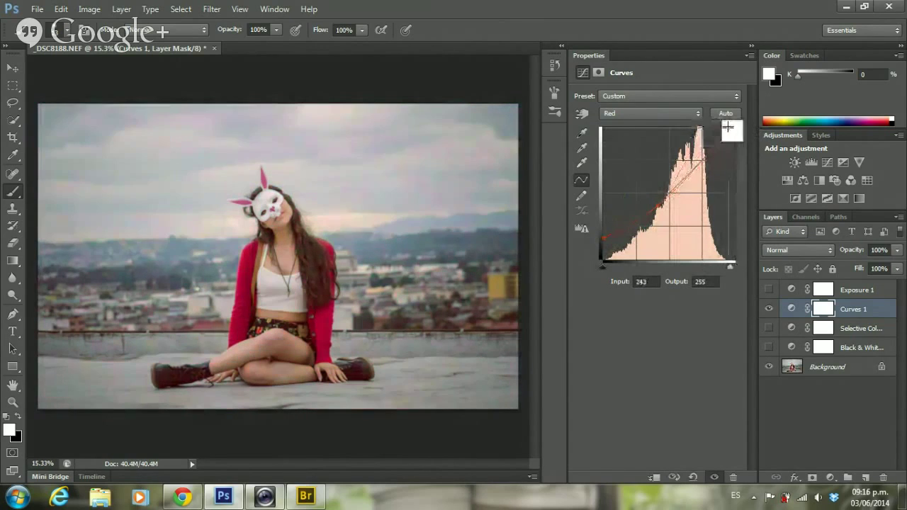
# In the Green channel, cap highlights at 237 and lift shadows to 35
pyautogui.click(650, 114)
pyautogui.click(649, 148)
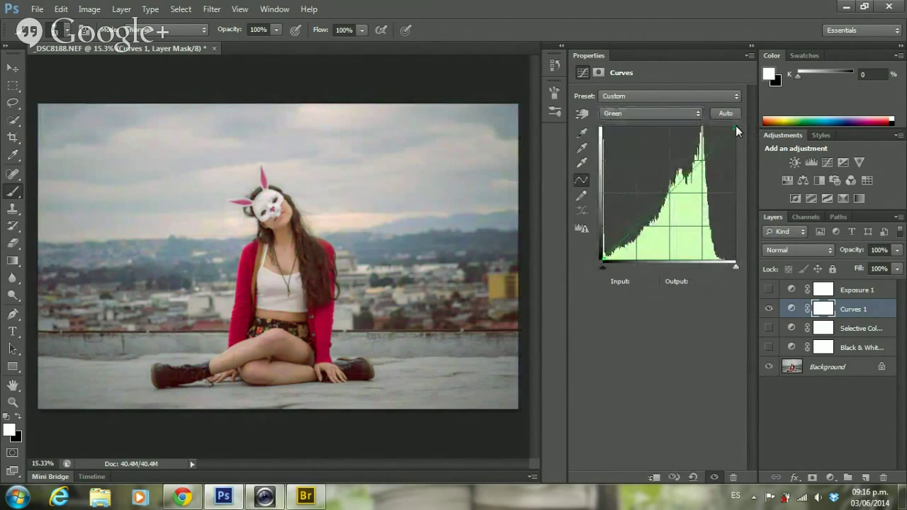
pyautogui.moveTo(736, 126)
pyautogui.mouseDown()
pyautogui.moveTo(741, 143)
pyautogui.moveTo(737, 136)
pyautogui.mouseUp()
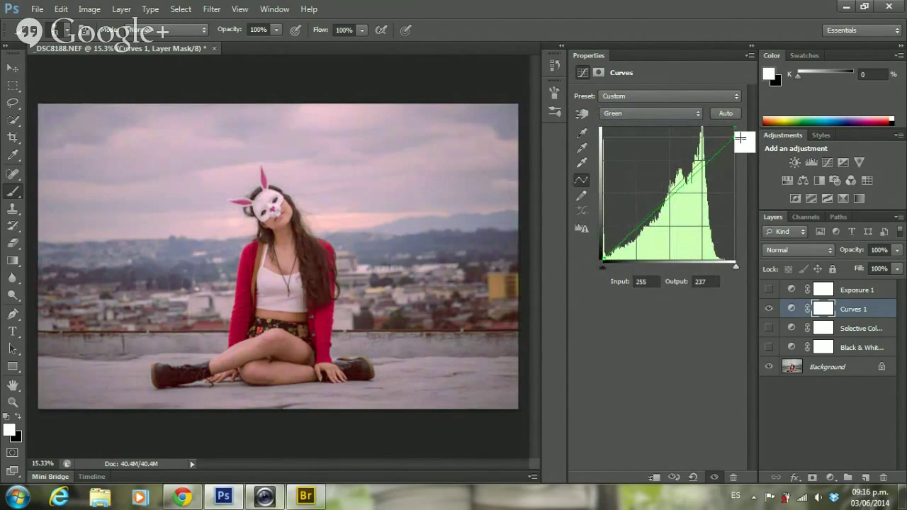
pyautogui.moveTo(600, 261); pyautogui.dragTo(585, 244)
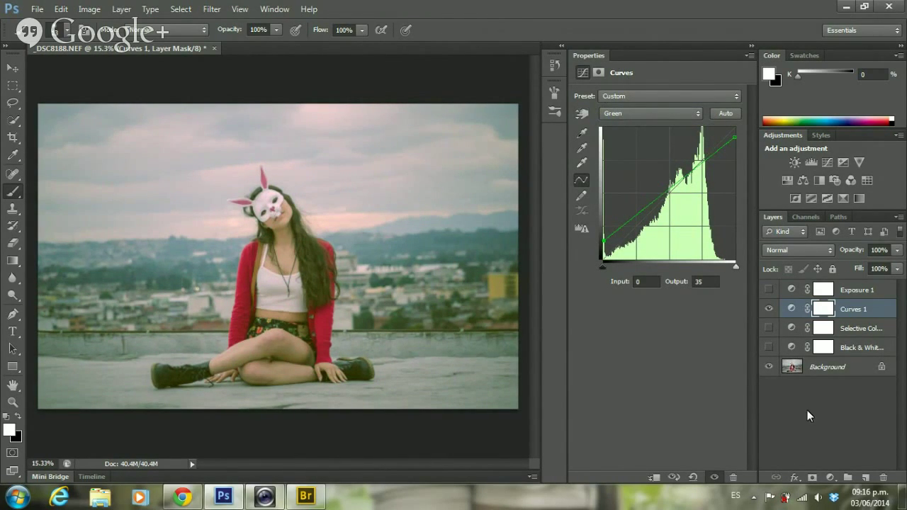
pyautogui.click(776, 386)
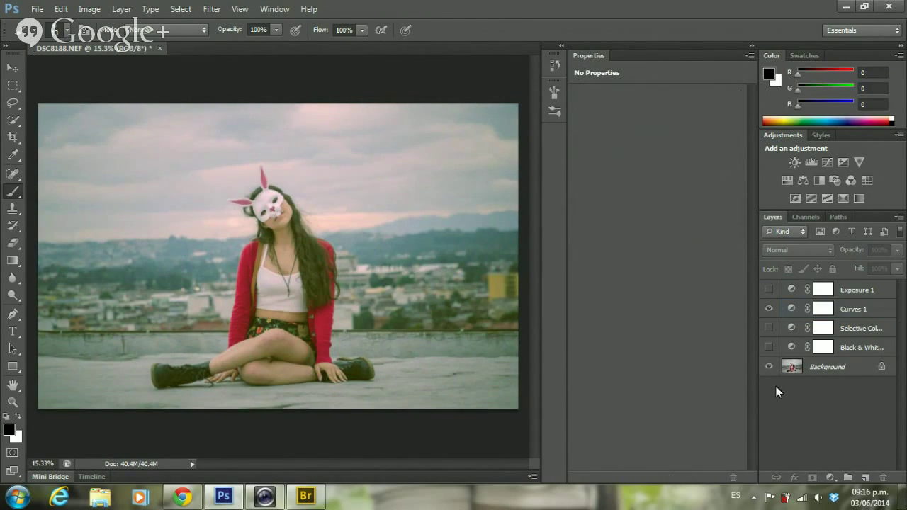
# Hide Curves 1, show Black & White, and add Selective Color 2 with Blacks C+11, M+11, Y+2, K-26
pyautogui.click(769, 309)
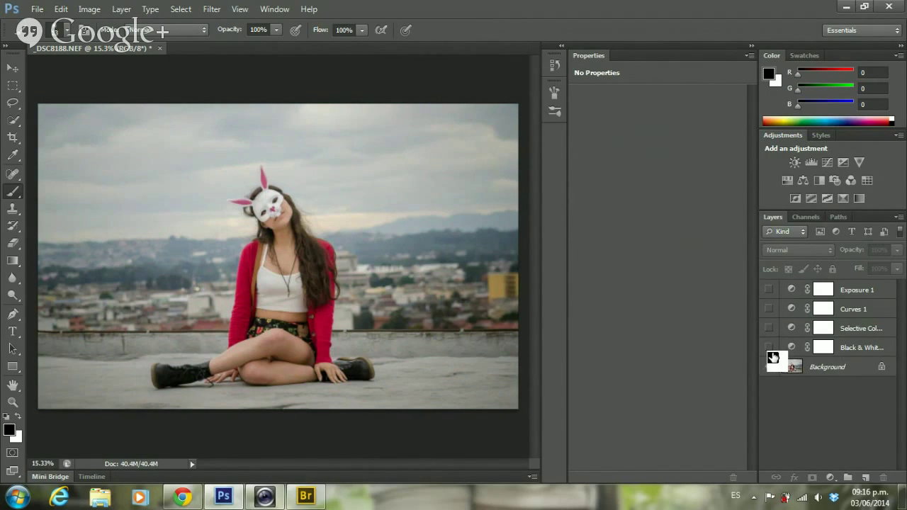
pyautogui.click(769, 347)
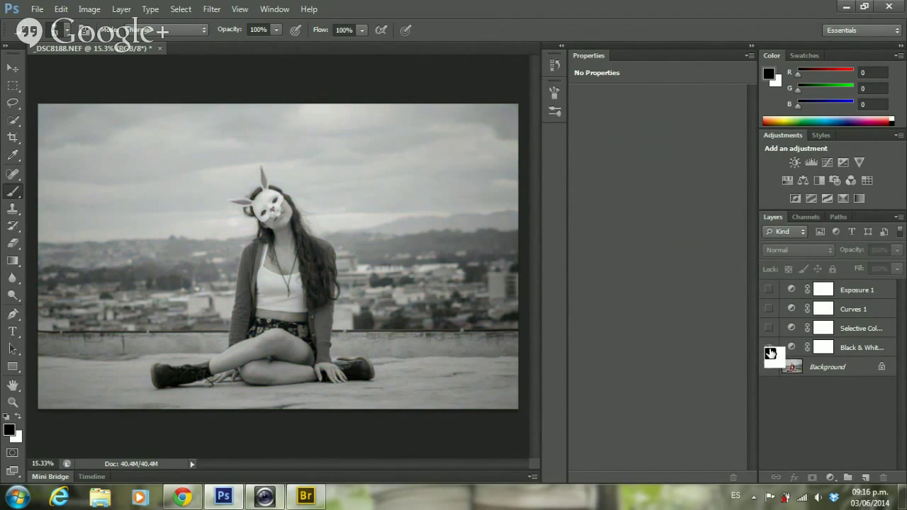
pyautogui.click(842, 198)
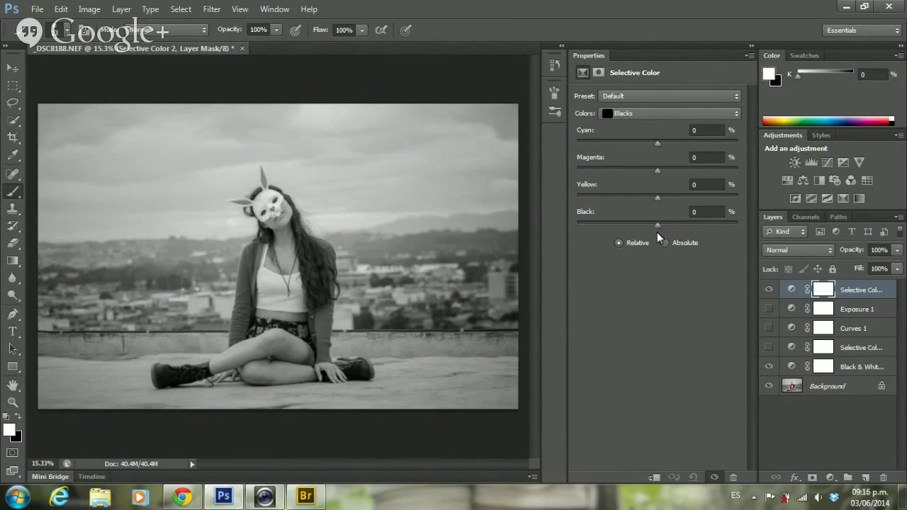
pyautogui.moveTo(656, 229); pyautogui.dragTo(636, 230)
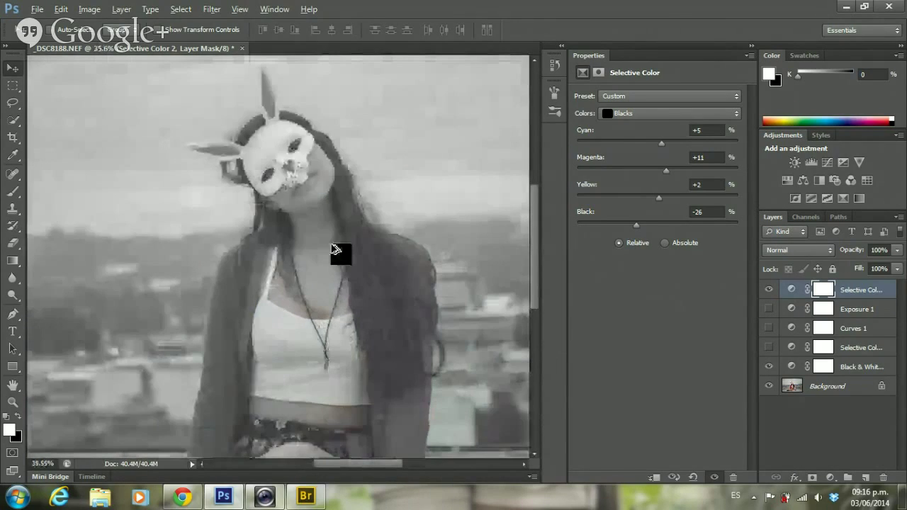
pyautogui.scroll(-4, 336, 249)
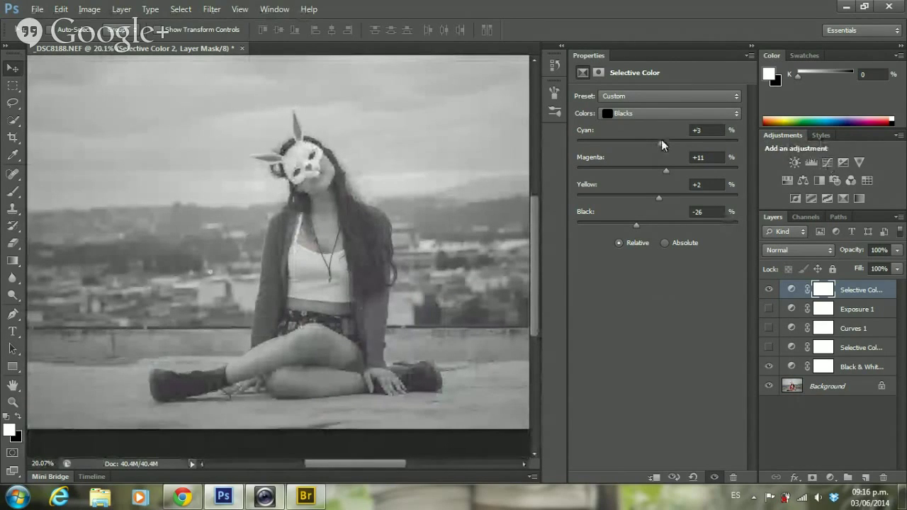
pyautogui.moveTo(662, 144); pyautogui.dragTo(666, 144)
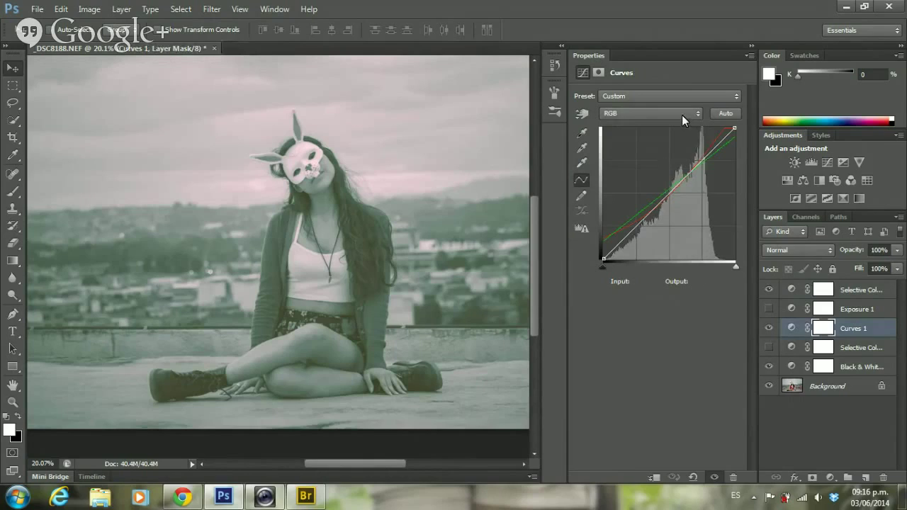
# Drag the Curves 1 RGB curve down to Output 115 at Input 133, tinting the portrait pink
pyautogui.moveTo(691, 150)
pyautogui.mouseDown()
pyautogui.moveTo(670, 186)
pyautogui.moveTo(682, 204)
pyautogui.moveTo(664, 203)
pyautogui.moveTo(672, 200)
pyautogui.mouseUp()
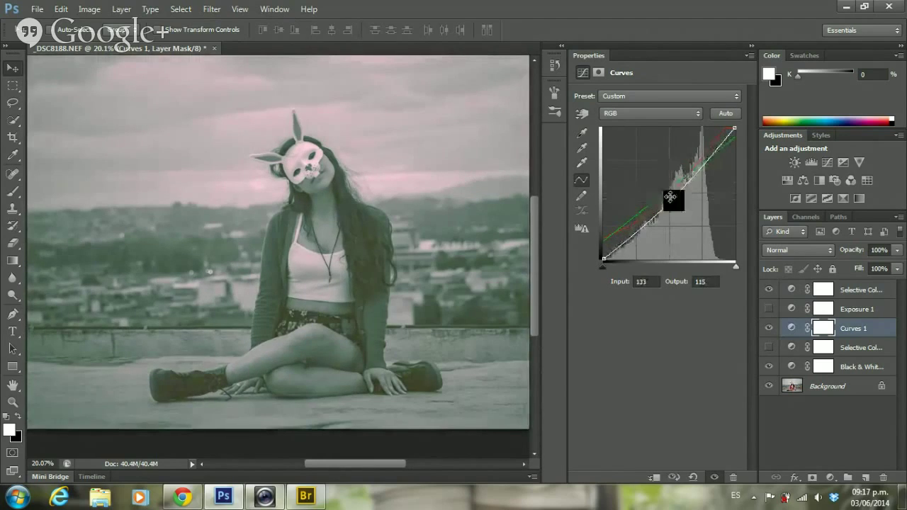
# Switch Curves 1 to the Green channel and toggle its visibility to compare the look
pyautogui.click(656, 115)
pyautogui.click(647, 147)
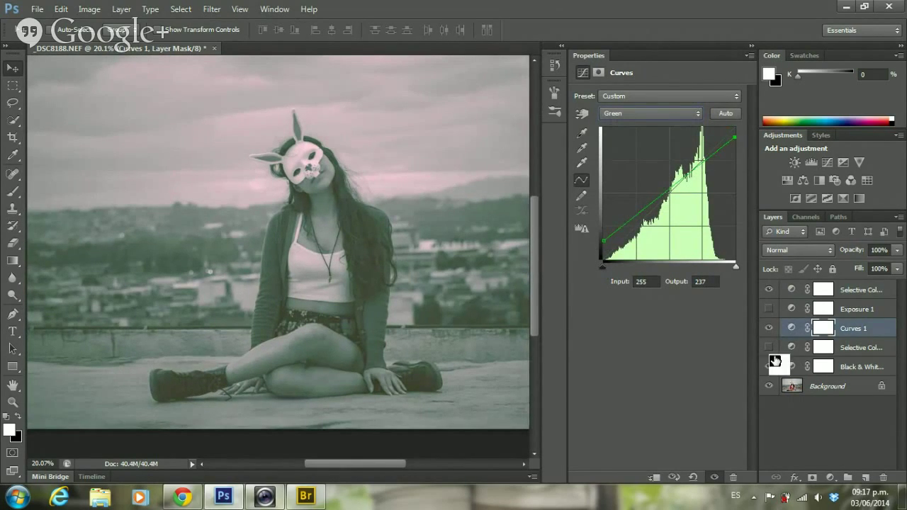
pyautogui.click(769, 328)
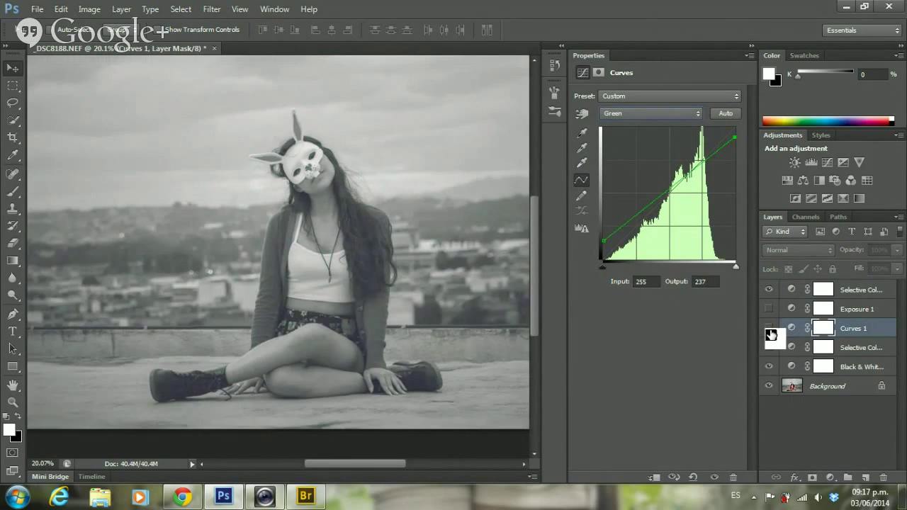
pyautogui.click(769, 328)
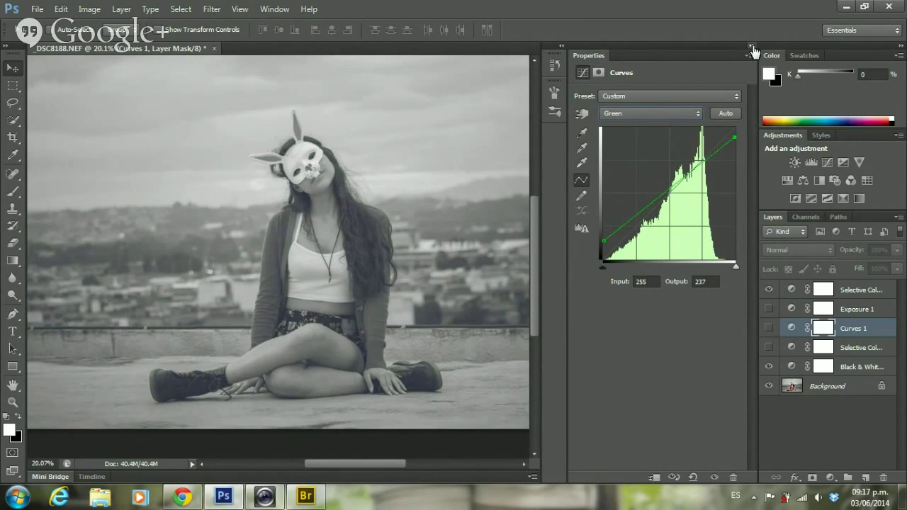
pyautogui.click(768, 327)
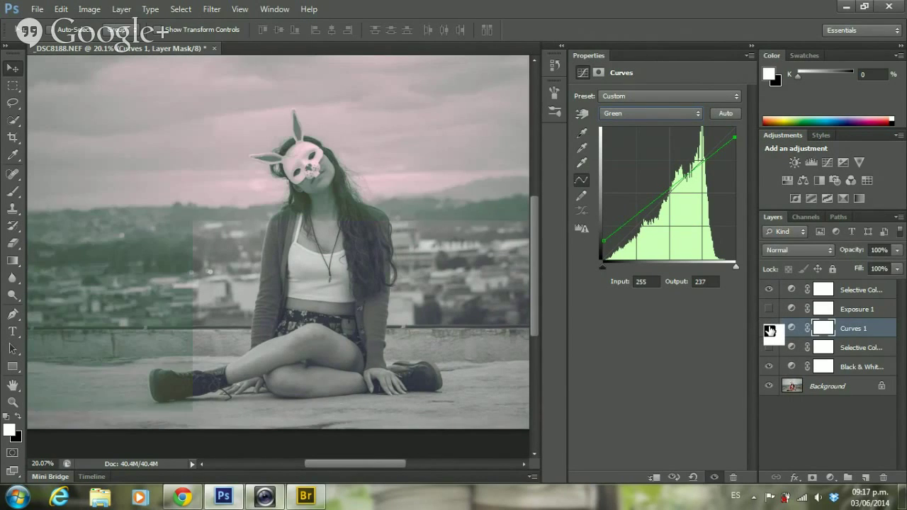
pyautogui.click(769, 328)
pyautogui.click(769, 328)
pyautogui.click(768, 328)
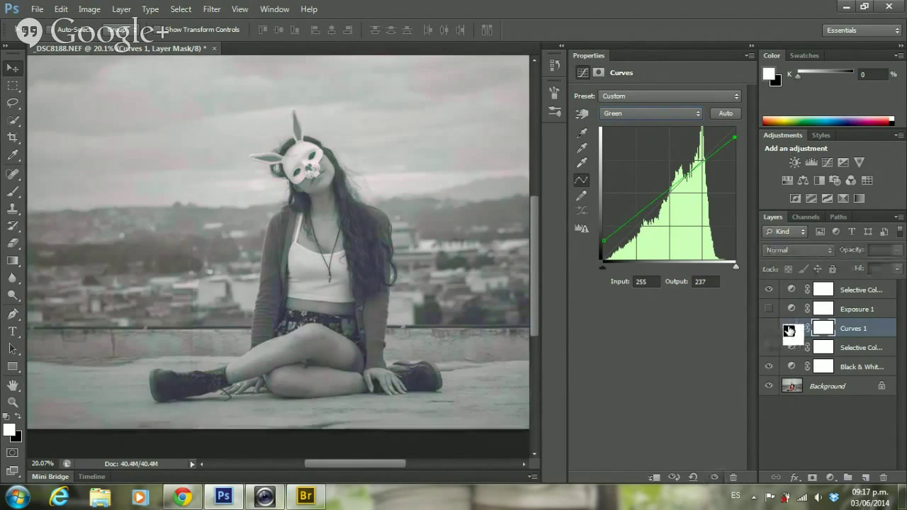
# Delete the tinted Curves 1 layer and add a fresh default Curves adjustment layer
pyautogui.rightClick(790, 328)
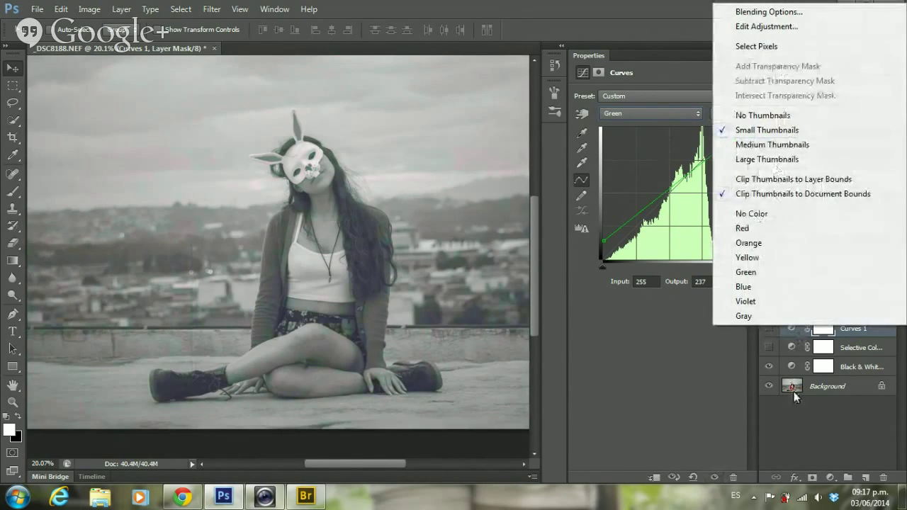
pyautogui.click(789, 398)
pyautogui.rightClick(790, 326)
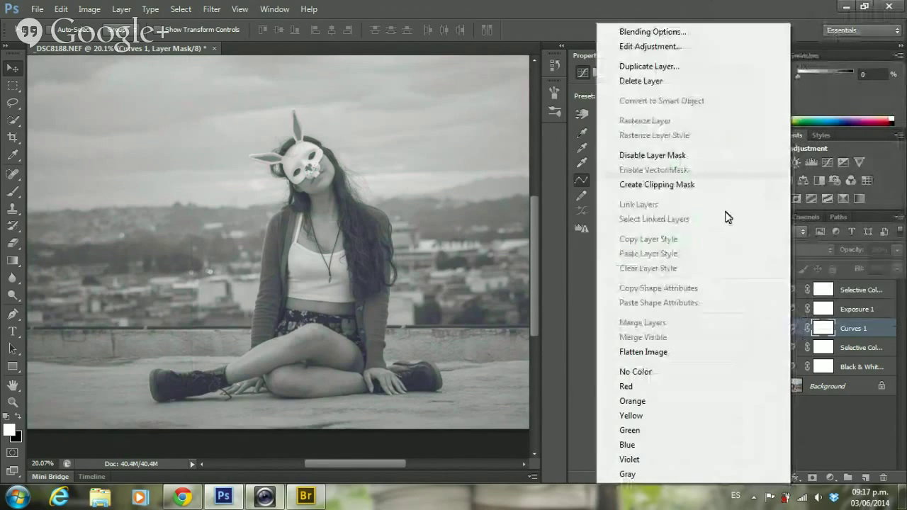
pyautogui.click(687, 80)
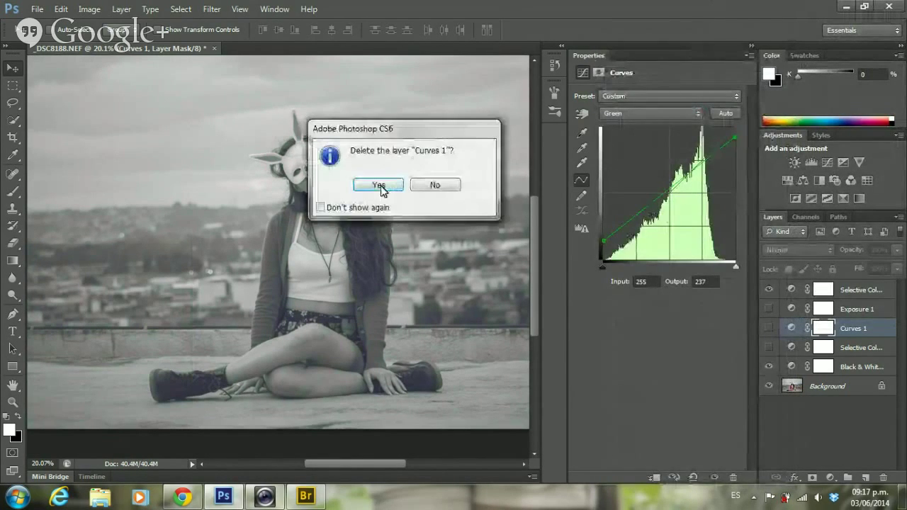
pyautogui.click(336, 184)
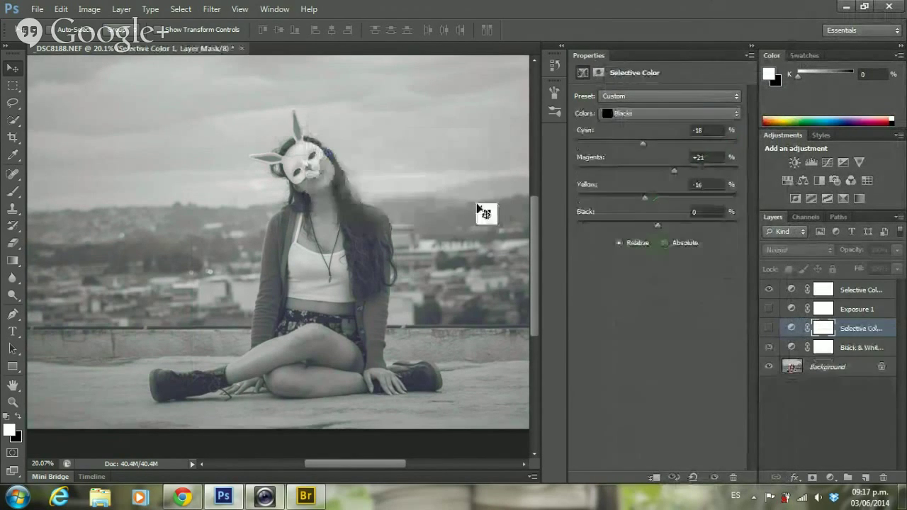
pyautogui.click(827, 162)
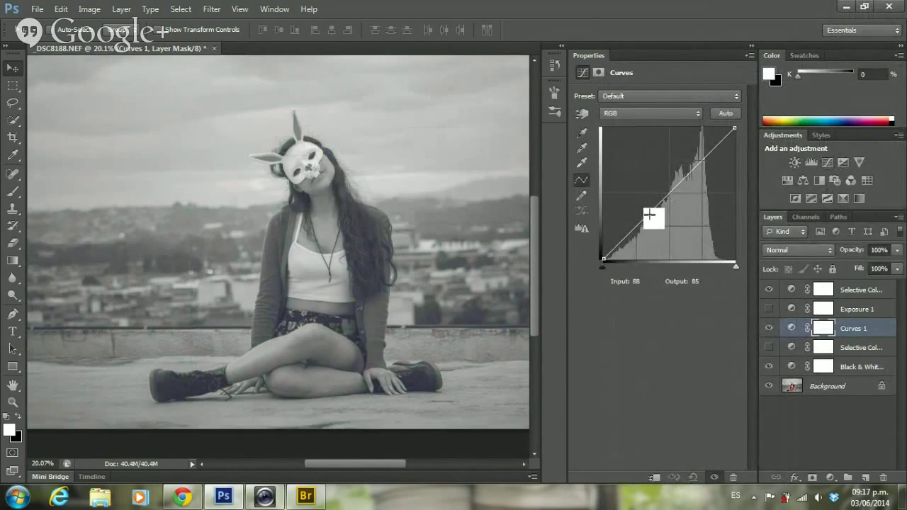
pyautogui.moveTo(604, 264); pyautogui.dragTo(623, 272)
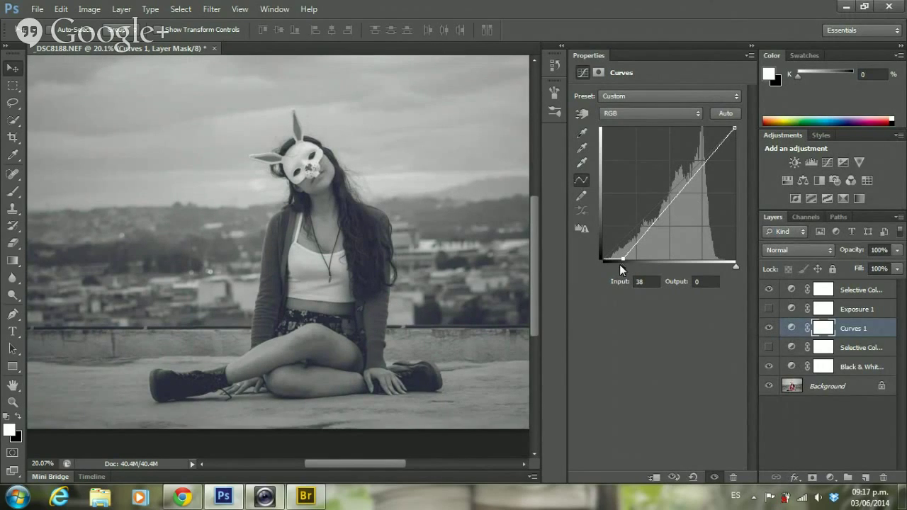
pyautogui.moveTo(619, 264); pyautogui.dragTo(604, 264)
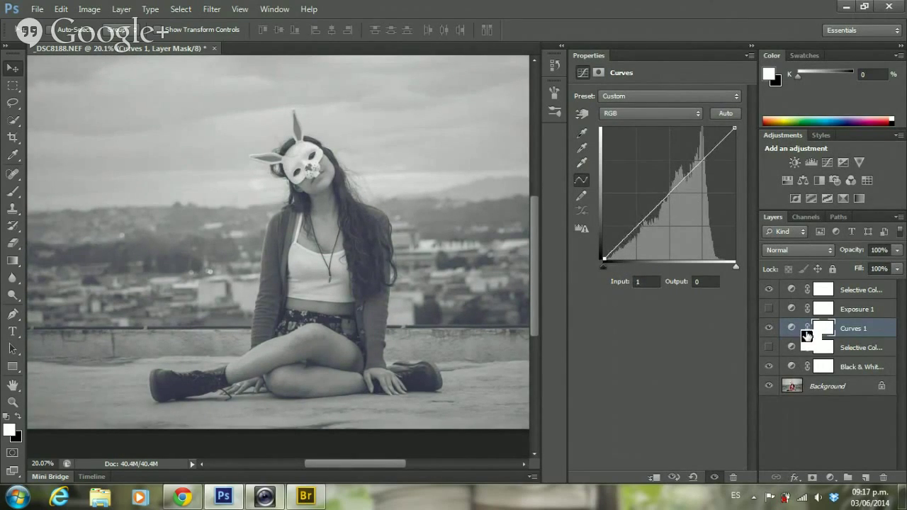
pyautogui.moveTo(806, 335)
pyautogui.mouseDown()
pyautogui.moveTo(791, 298)
pyautogui.moveTo(804, 296)
pyautogui.mouseUp()
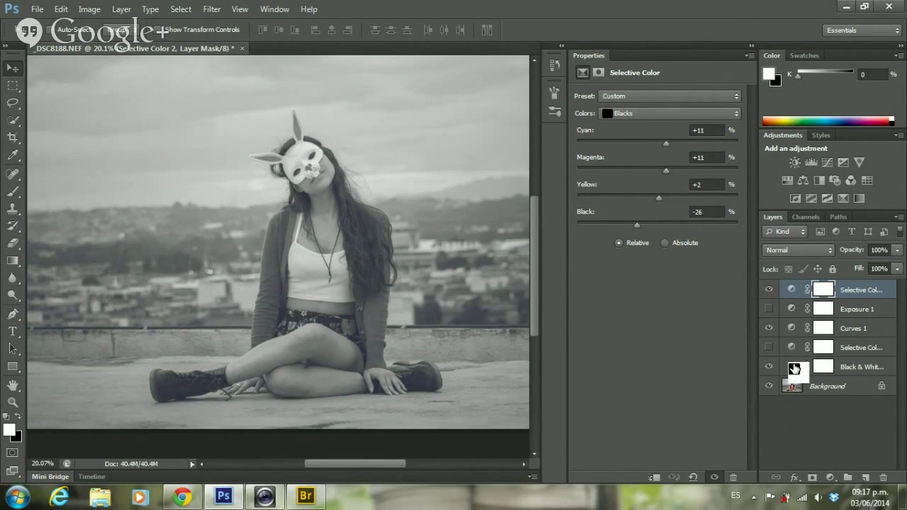
# Select the Black & White adjustment layer of the monochrome rooftop portrait
pyautogui.click(794, 368)
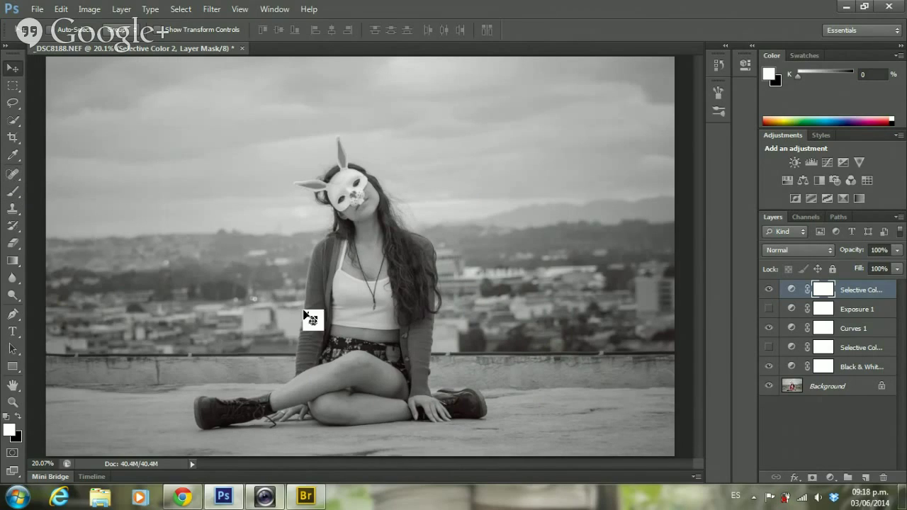
# Hide Selective Color, Exposure 1, Curves 1 and the lower Selective Color, leaving only Black & White 1
pyautogui.click(770, 347)
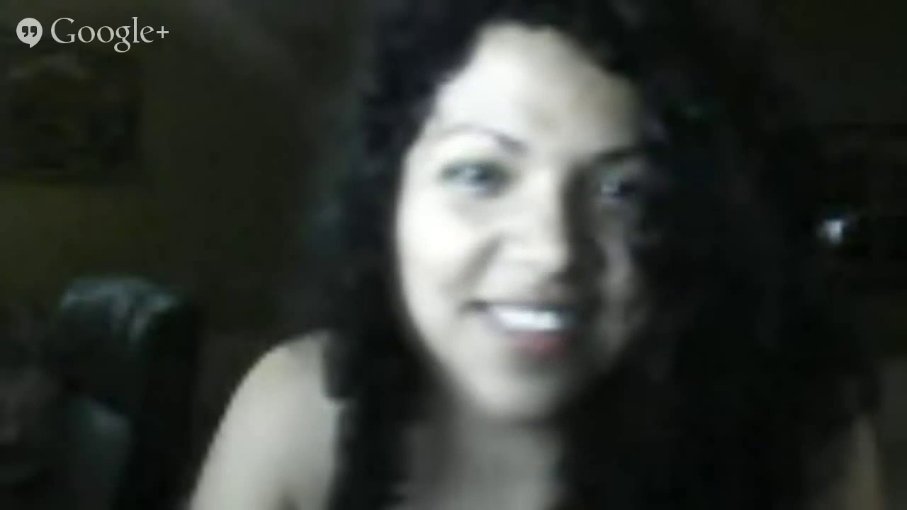
pyautogui.click(769, 326)
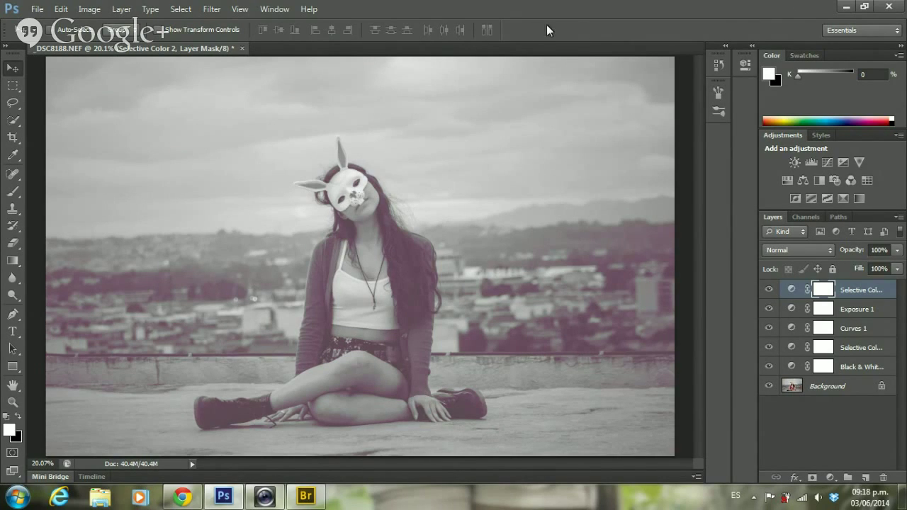
pyautogui.click(14, 193)
pyautogui.click(14, 68)
pyautogui.moveTo(791, 387)
pyautogui.mouseDown()
pyautogui.moveTo(794, 394)
pyautogui.moveTo(262, 141)
pyautogui.mouseUp()
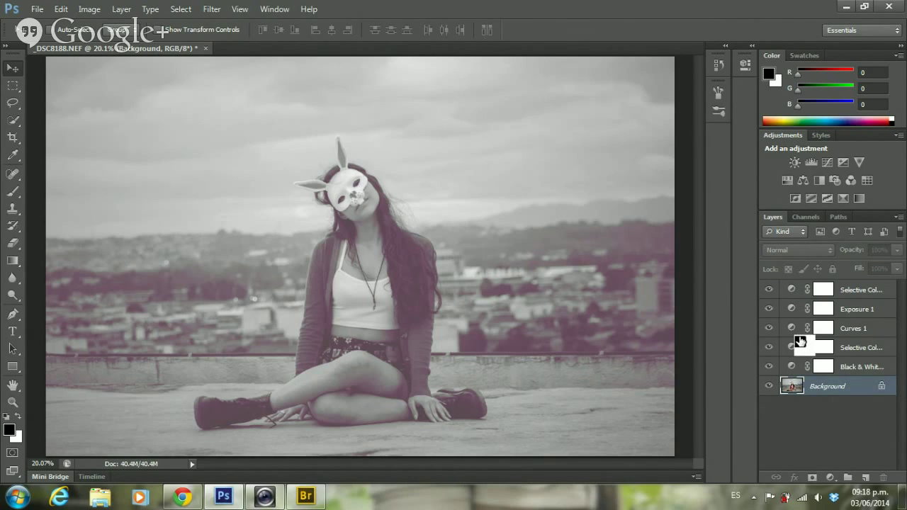
pyautogui.moveTo(798, 343); pyautogui.dragTo(792, 296)
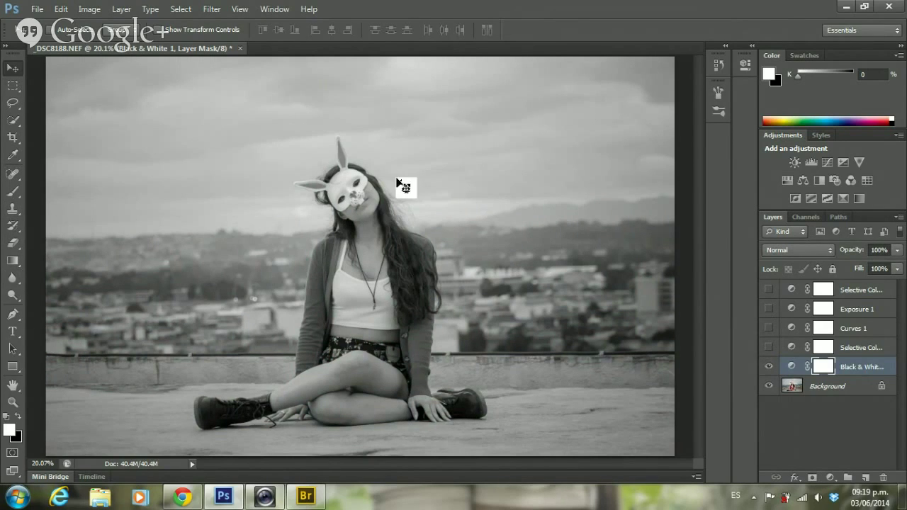
pyautogui.scroll(3, 350, 183)
pyautogui.scroll(2, 376, 202)
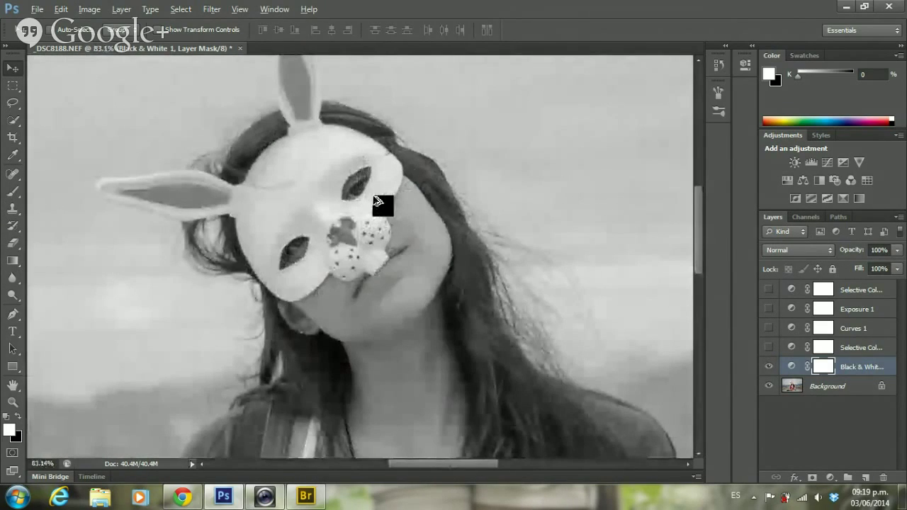
pyautogui.scroll(1, 284, 239)
pyautogui.scroll(2, 284, 239)
pyautogui.scroll(-2, 283, 238)
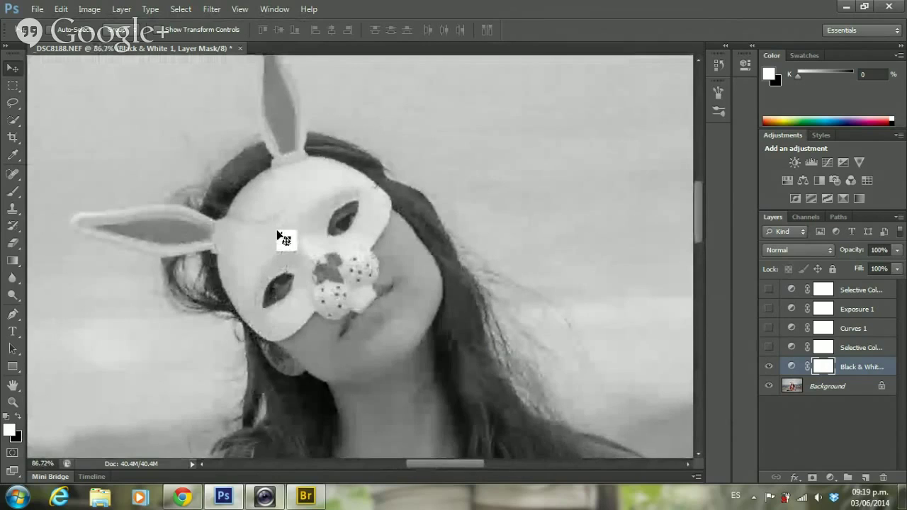
pyautogui.scroll(-5, 280, 236)
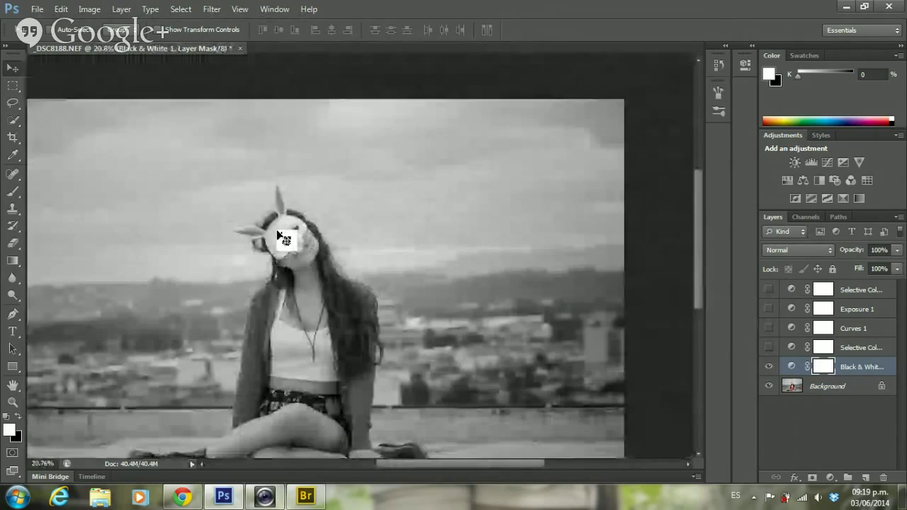
pyautogui.scroll(2, 280, 236)
pyautogui.scroll(1, 415, 229)
pyautogui.scroll(1, 407, 218)
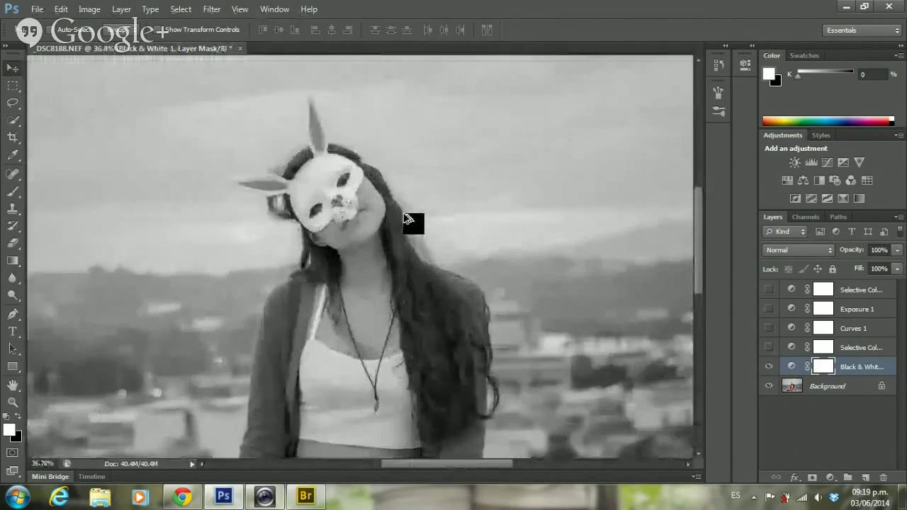
pyautogui.scroll(5, 396, 241)
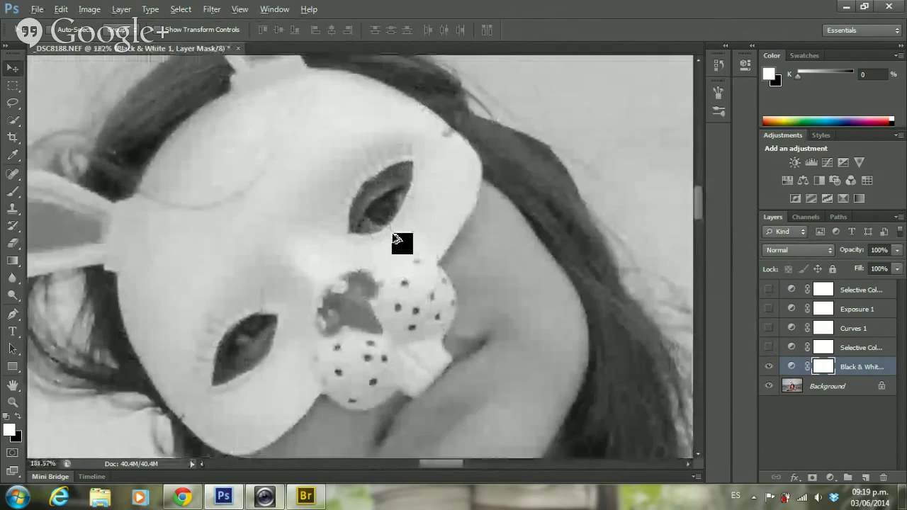
pyautogui.scroll(1, 394, 238)
pyautogui.scroll(1, 394, 239)
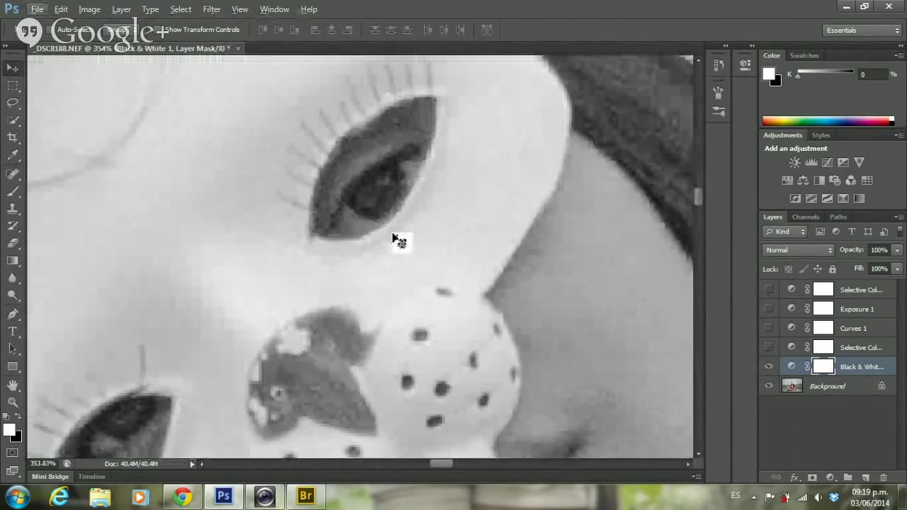
pyautogui.scroll(-1, 404, 197)
pyautogui.scroll(-1, 404, 197)
pyautogui.scroll(-1, 403, 197)
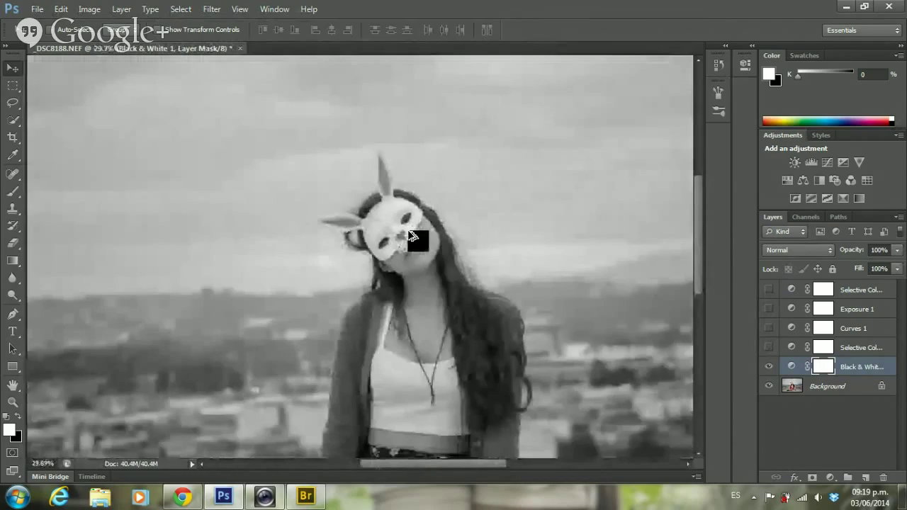
pyautogui.scroll(-1, 409, 235)
pyautogui.scroll(1, 409, 235)
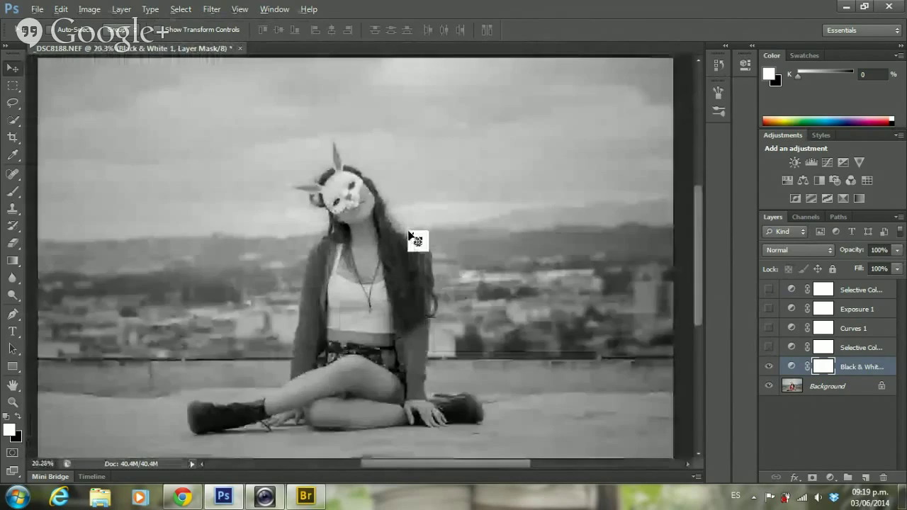
pyautogui.scroll(1, 409, 235)
pyautogui.scroll(1, 290, 237)
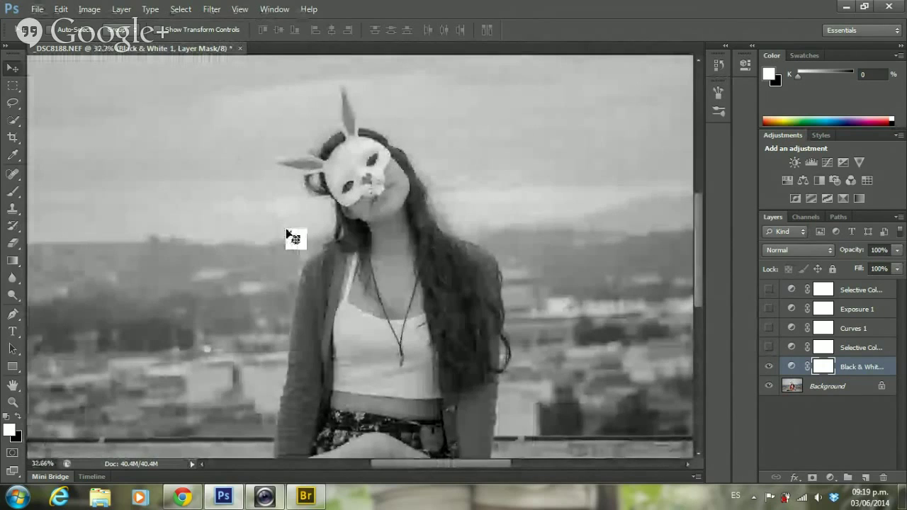
pyautogui.scroll(-1, 376, 222)
pyautogui.scroll(-1, 375, 221)
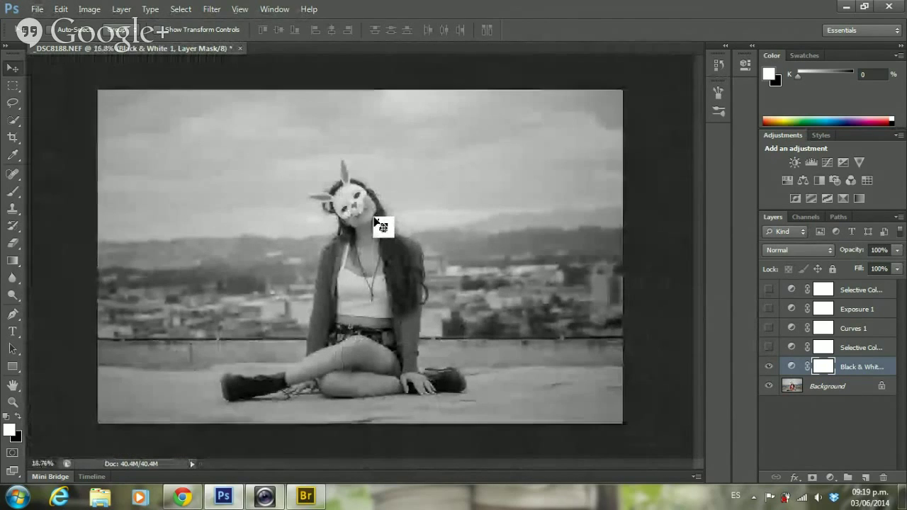
pyautogui.scroll(1, 375, 221)
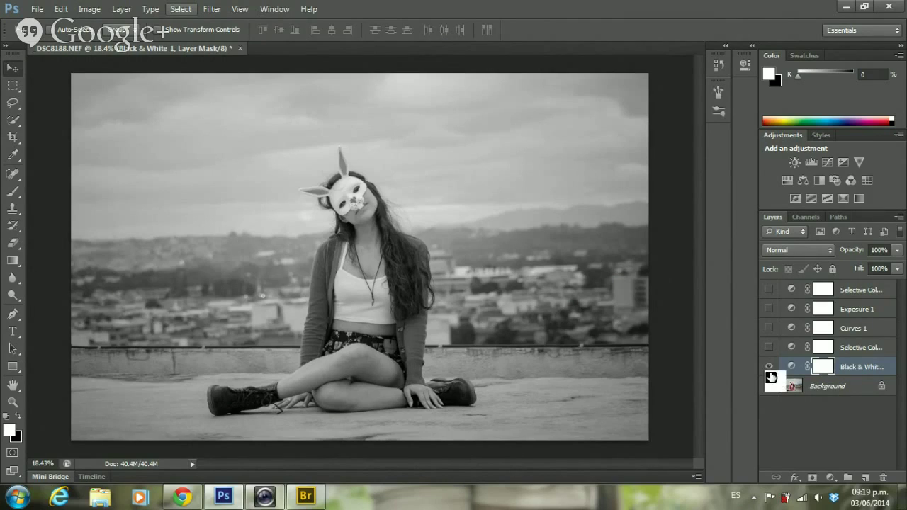
# Toggle the Black & White layer to compare colour and grayscale, leaving it hidden
pyautogui.click(769, 366)
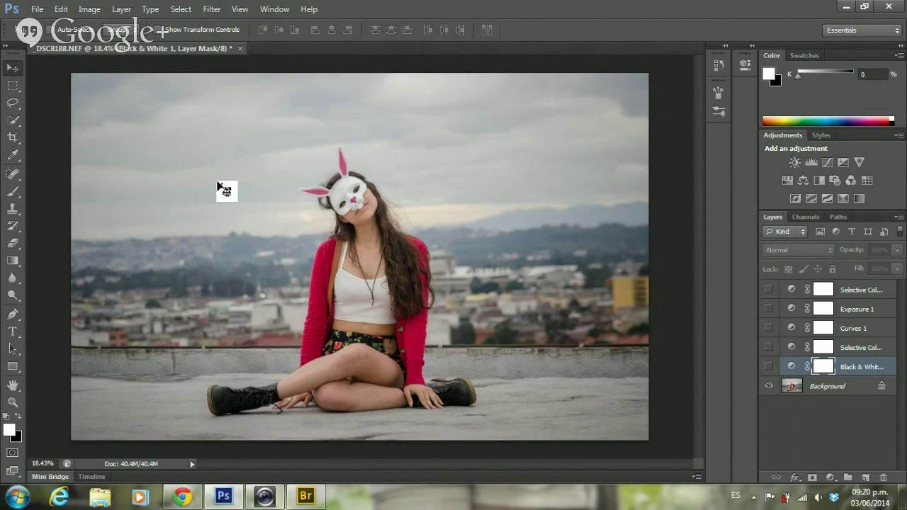
pyautogui.moveTo(823, 366); pyautogui.dragTo(771, 377)
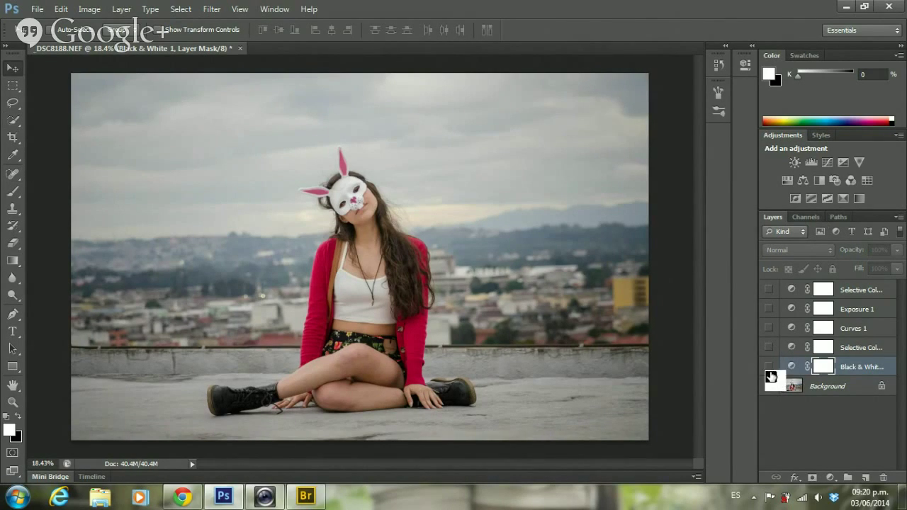
pyautogui.click(770, 366)
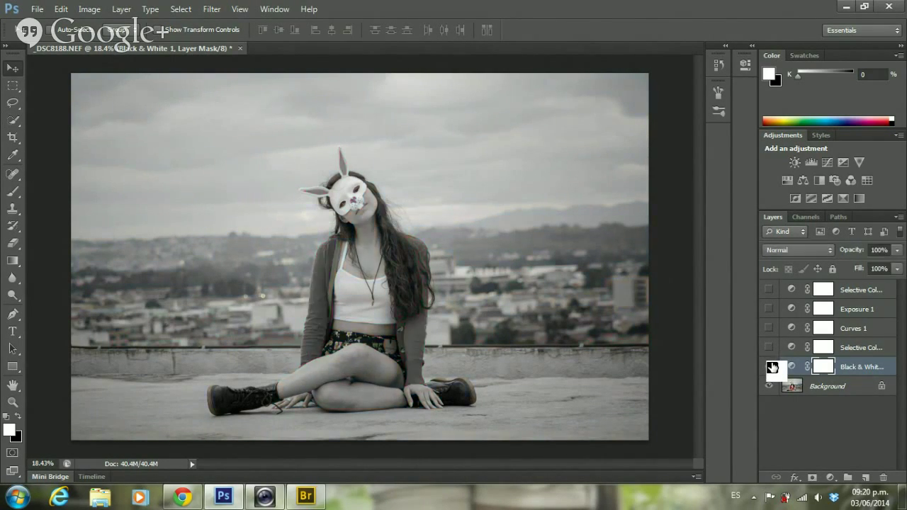
pyautogui.click(771, 366)
pyautogui.click(770, 366)
pyautogui.click(771, 367)
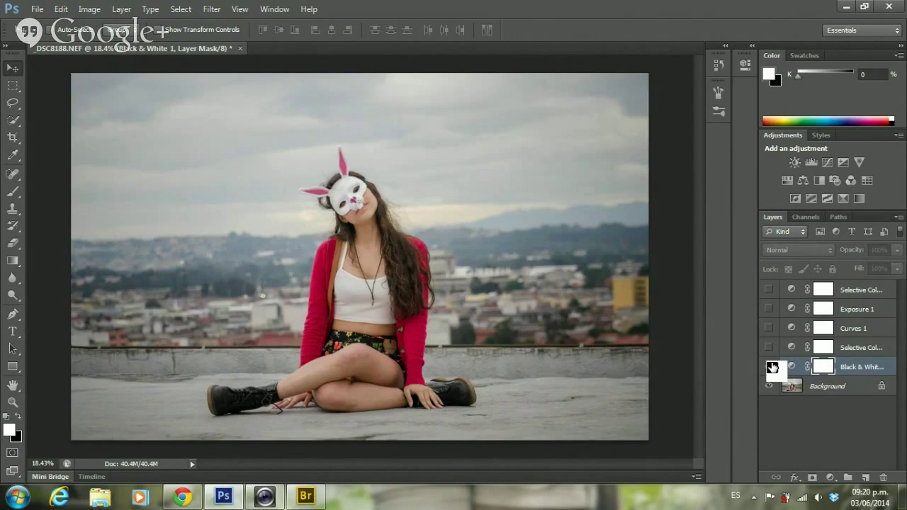
pyautogui.click(771, 366)
pyautogui.click(771, 367)
pyautogui.moveTo(790, 362); pyautogui.dragTo(410, 461)
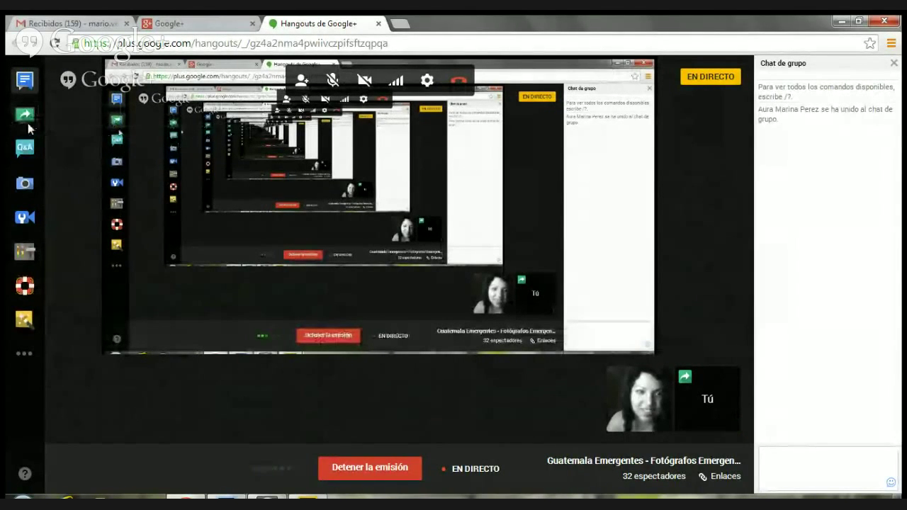
# Switch the broadcast back to Photoshop and leave the Move tool active on the colour portrait
pyautogui.click(25, 115)
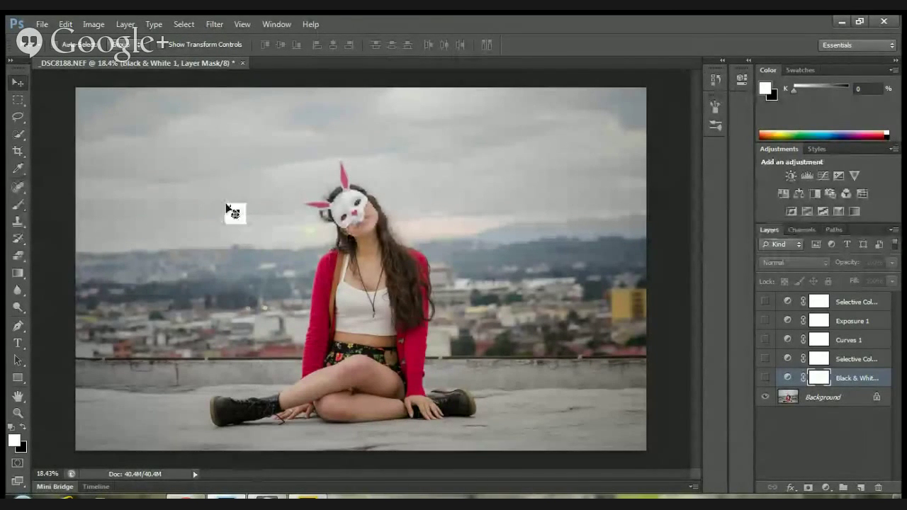
pyautogui.click(17, 187)
pyautogui.click(18, 204)
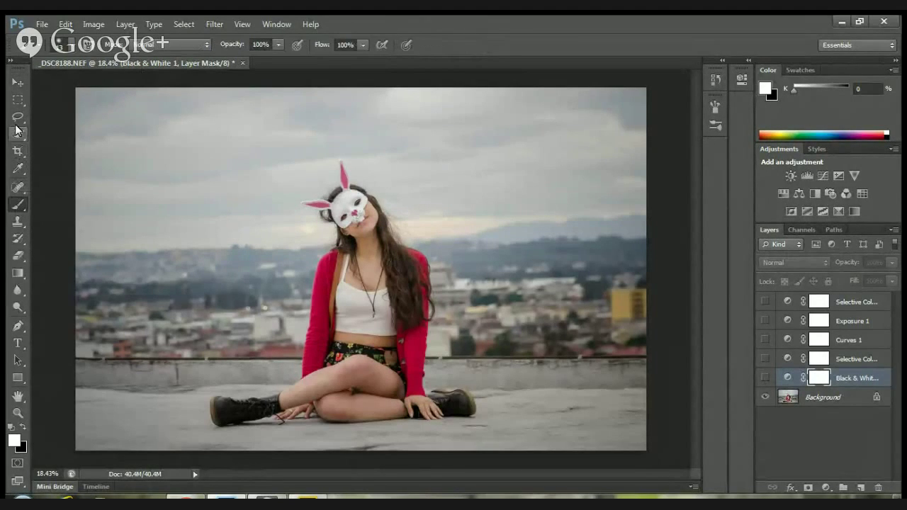
pyautogui.click(17, 83)
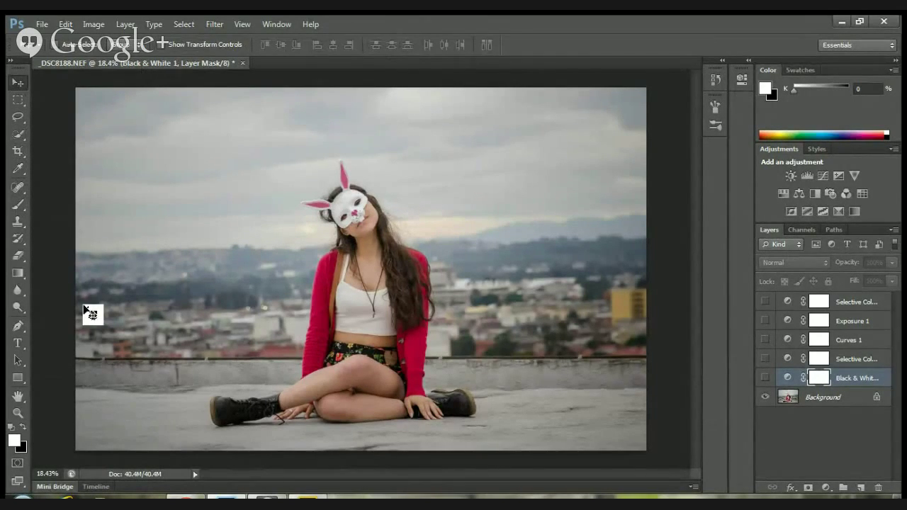